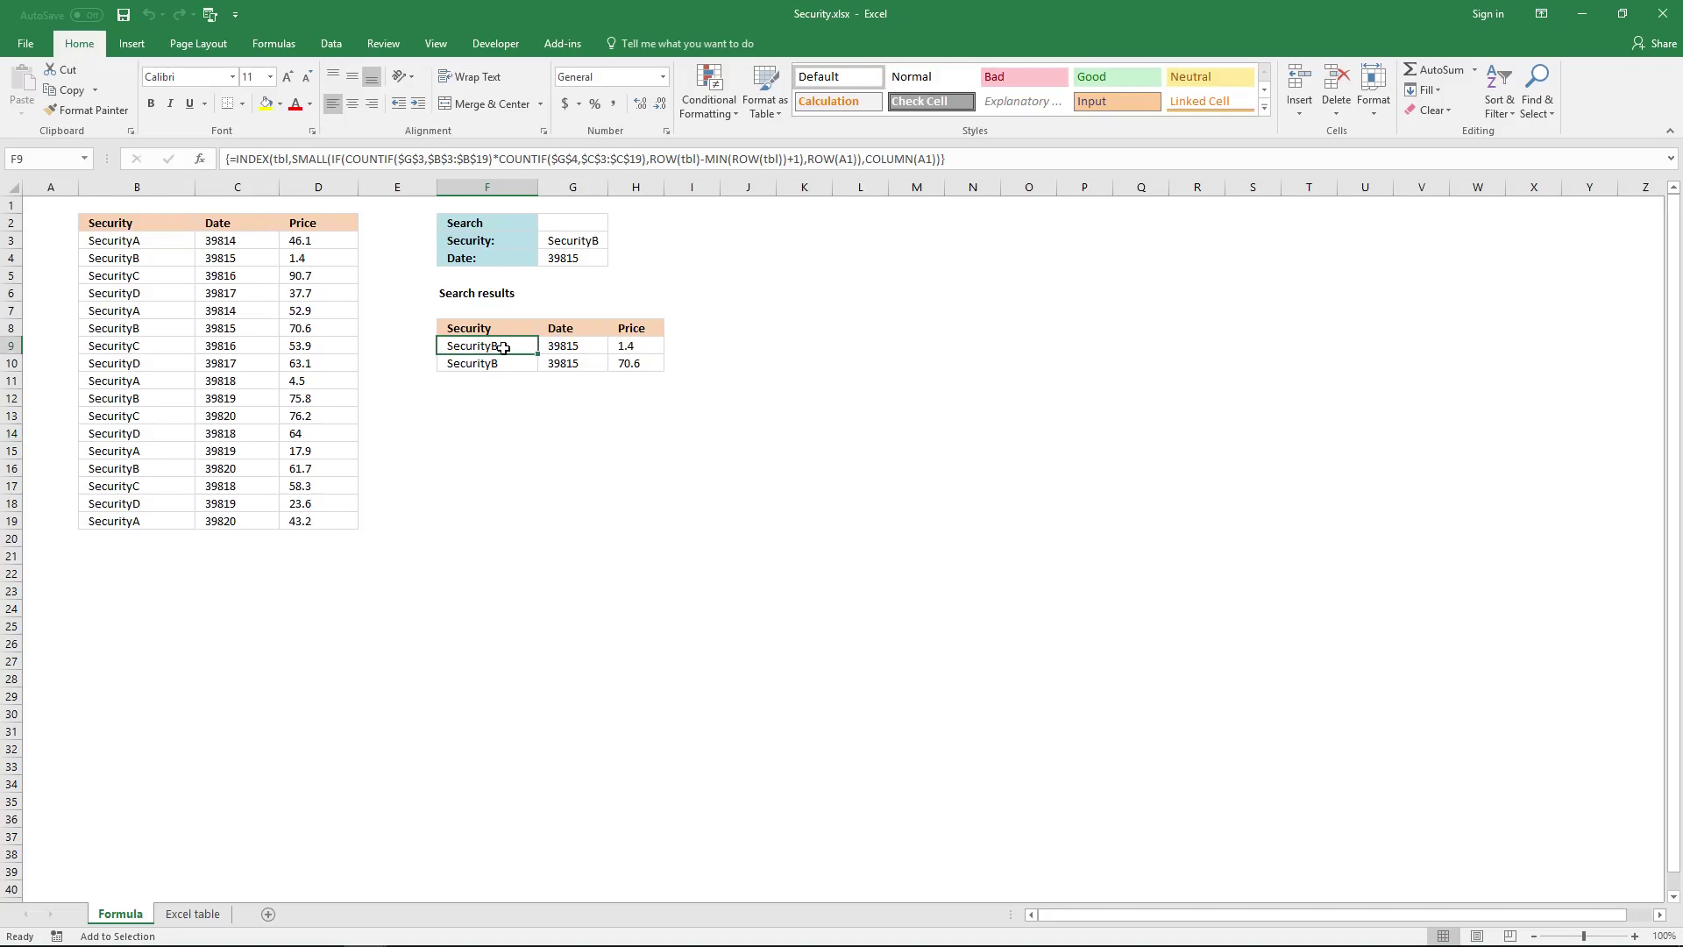
# Examine the search results in F9:H10, the security criterion in G3, the Security column and the date criterion in G4
pyautogui.moveTo(497, 345); pyautogui.dragTo(654, 367)
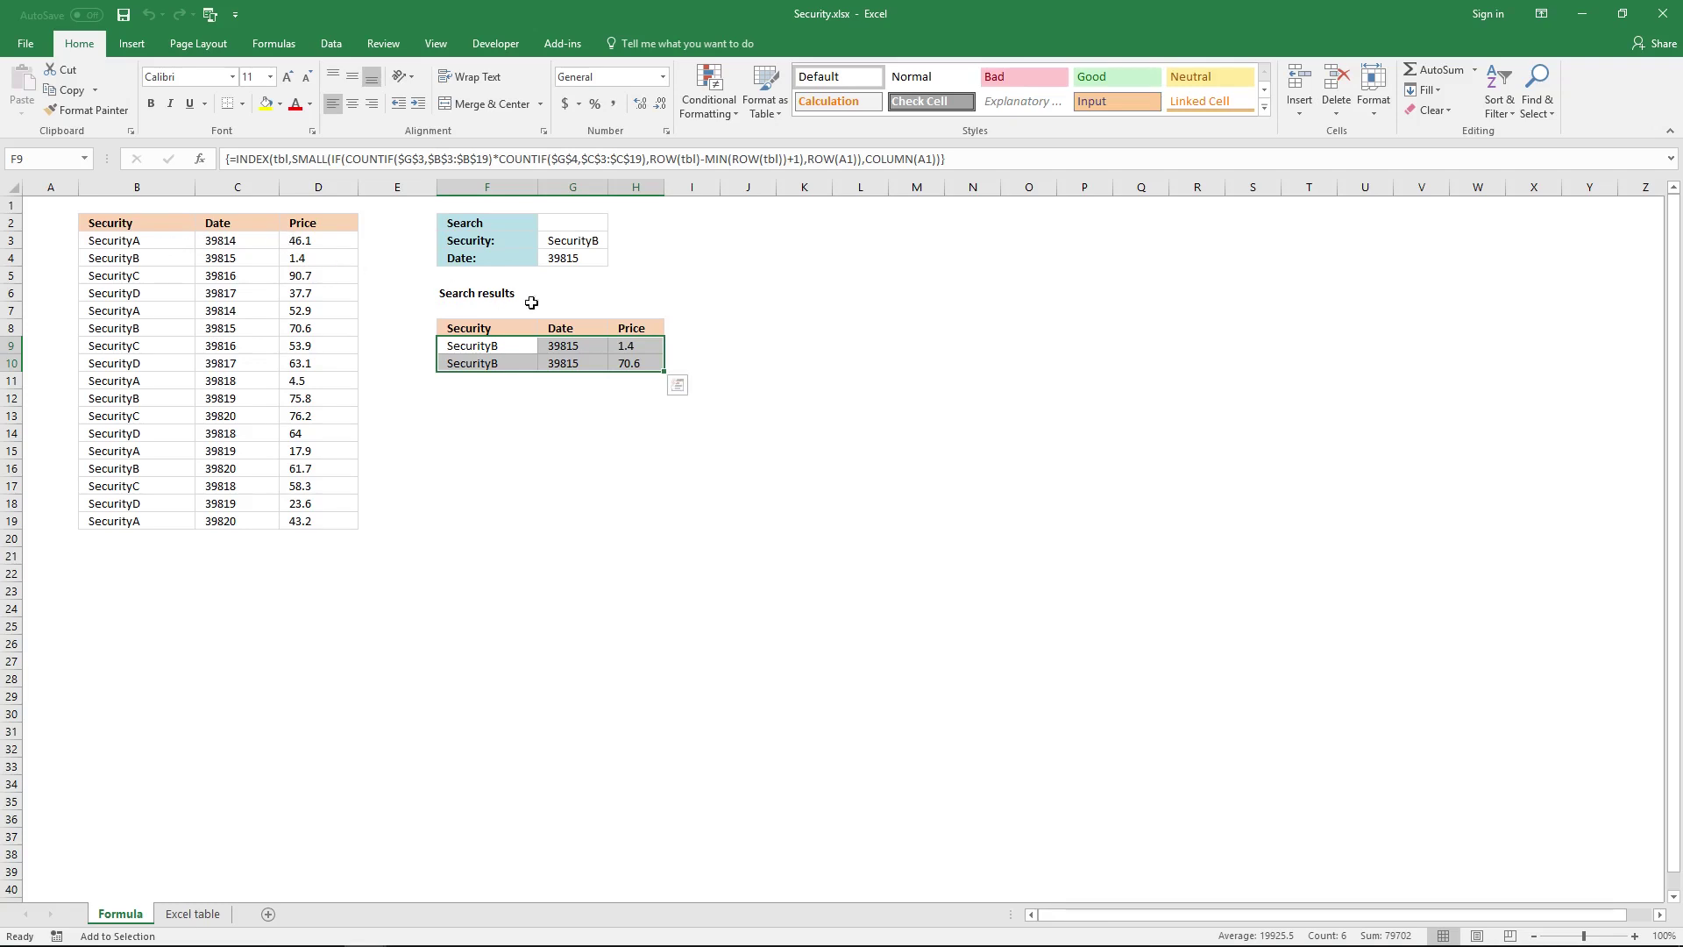
pyautogui.click(591, 245)
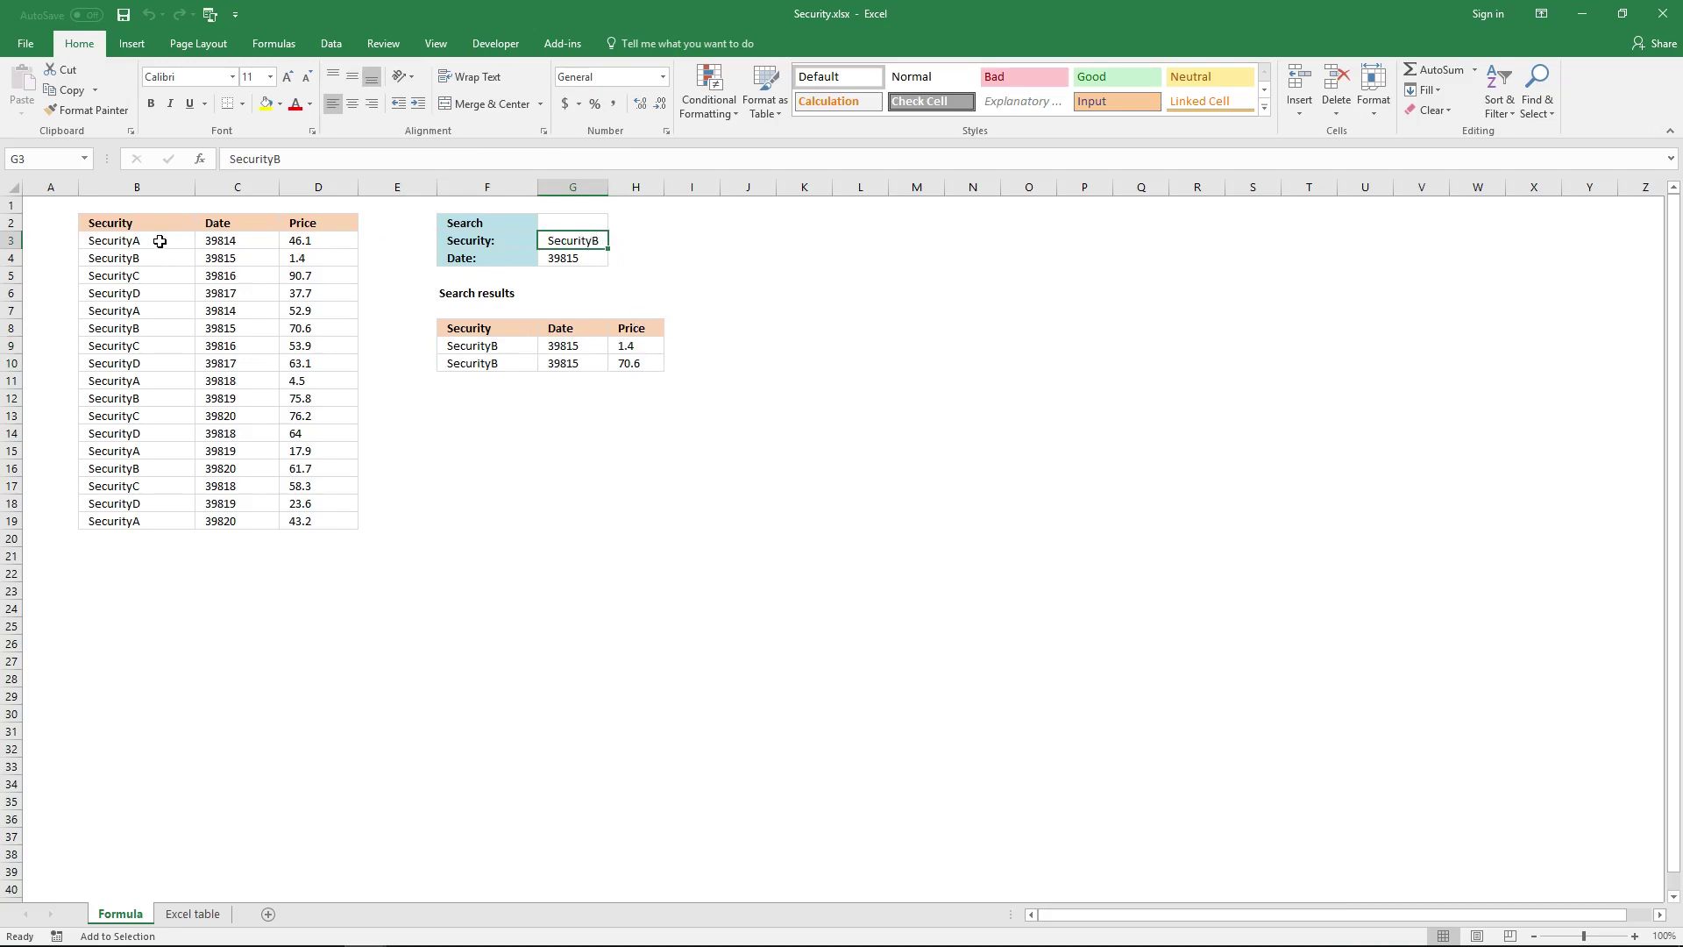
pyautogui.moveTo(160, 241); pyautogui.dragTo(168, 519)
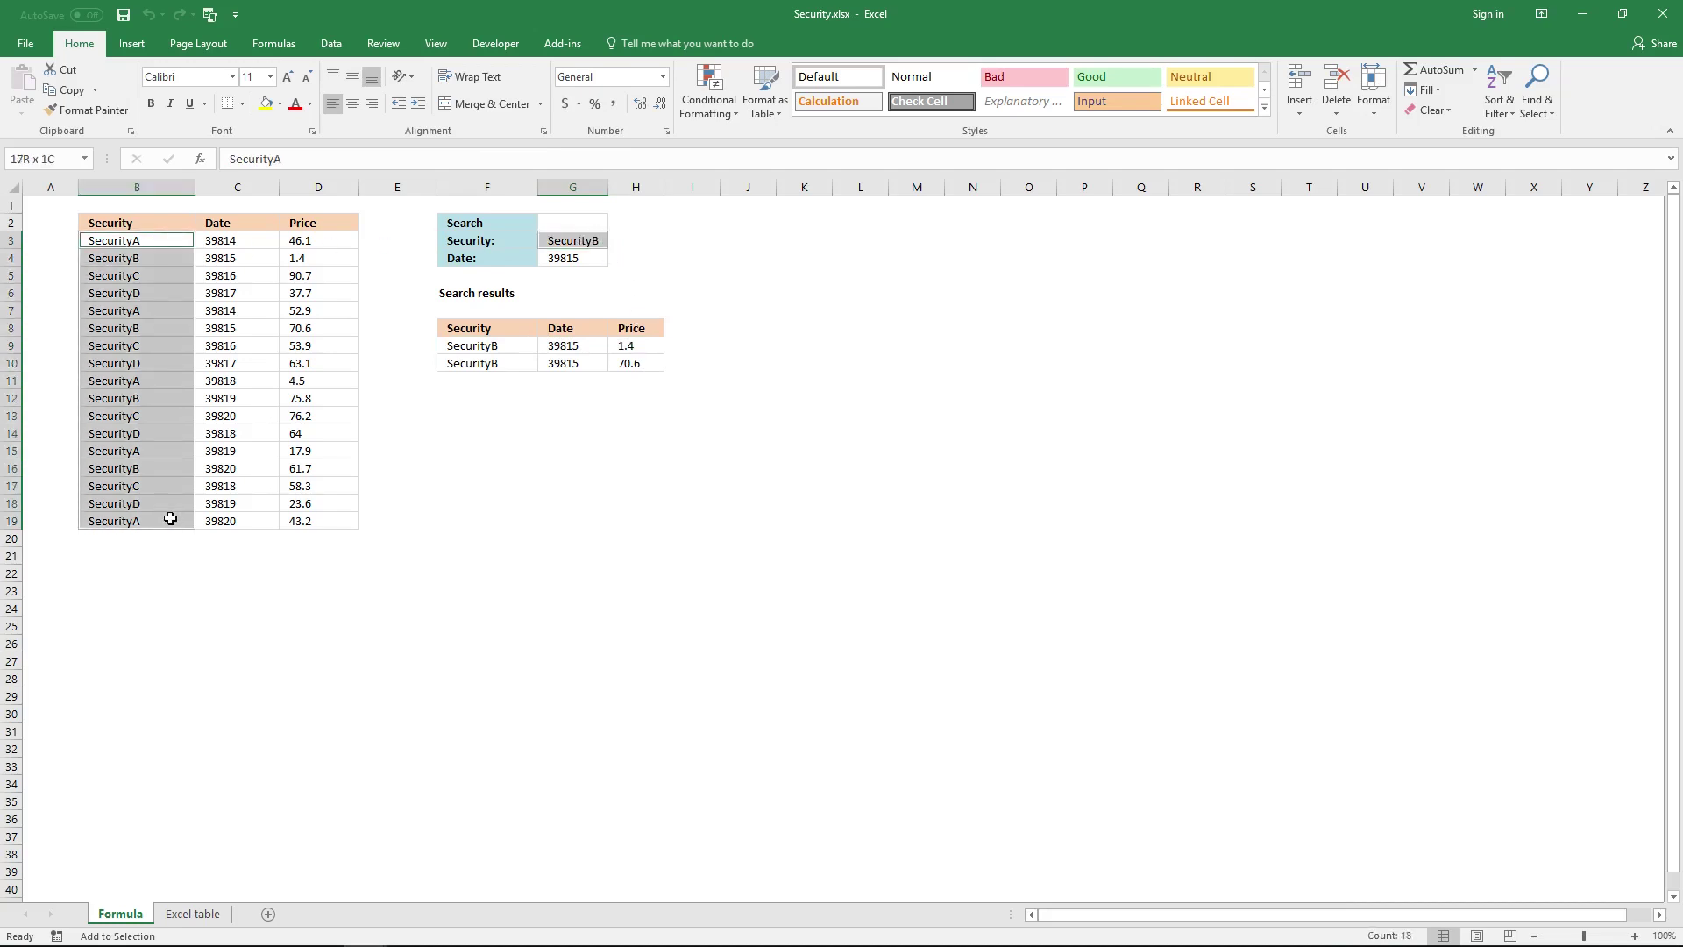
pyautogui.click(572, 263)
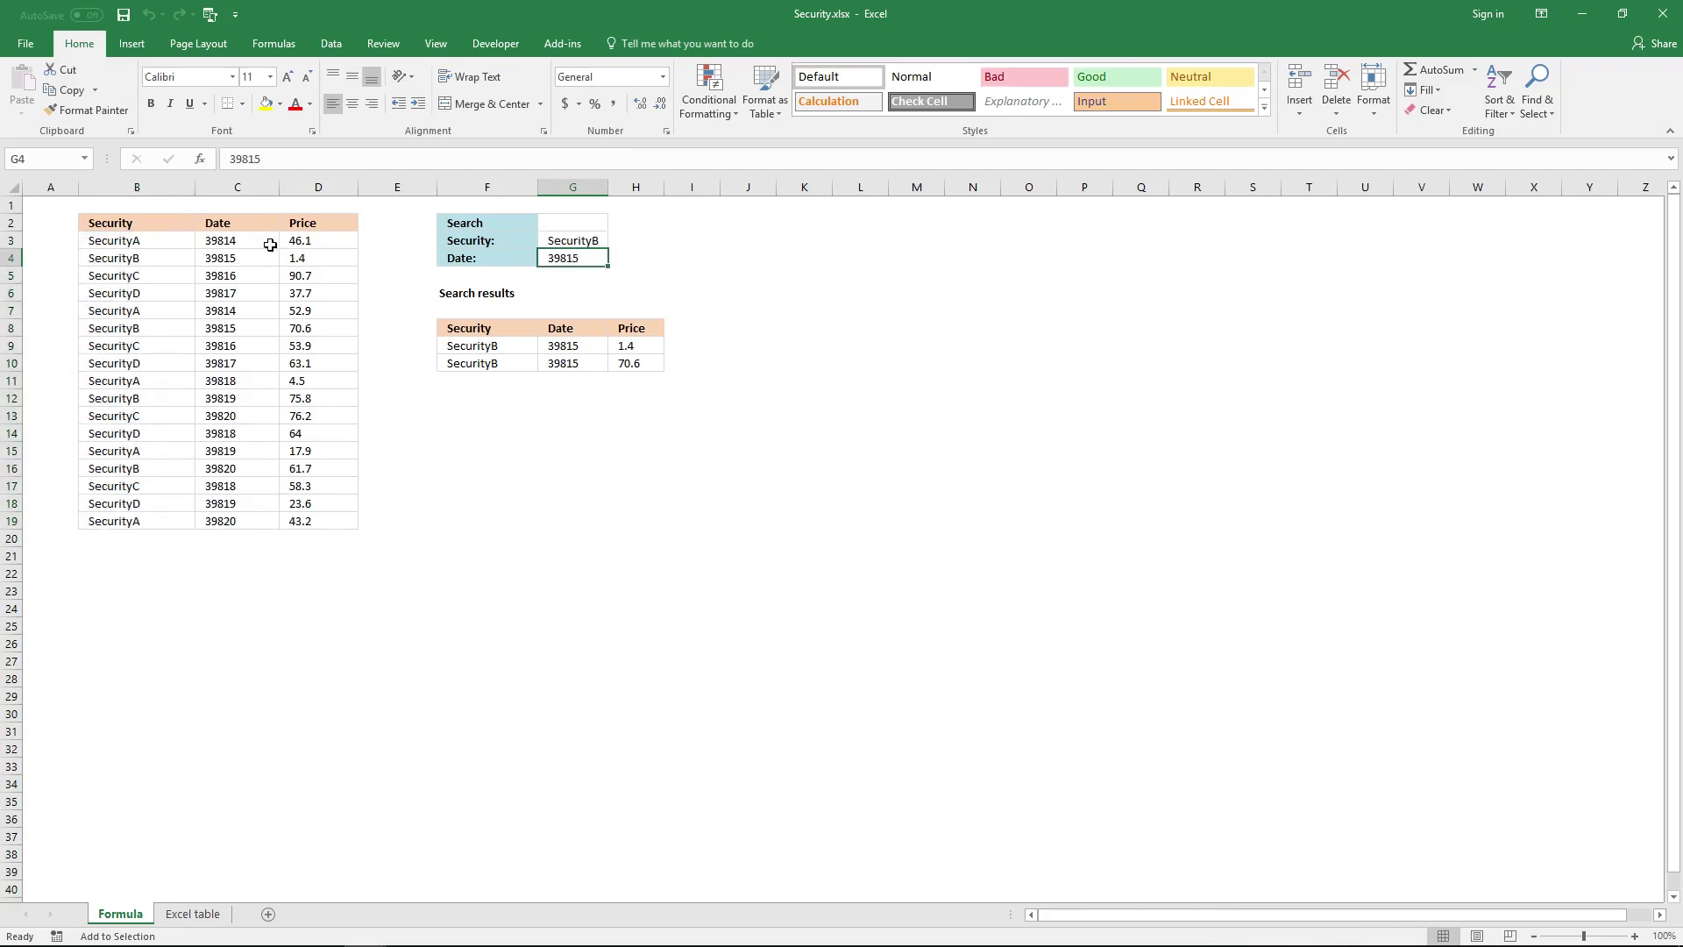
# Display the serial numbers in the Date column, the search date cell G4 and the results' date cells as month/day/year dates
pyautogui.moveTo(268, 244); pyautogui.dragTo(260, 514)
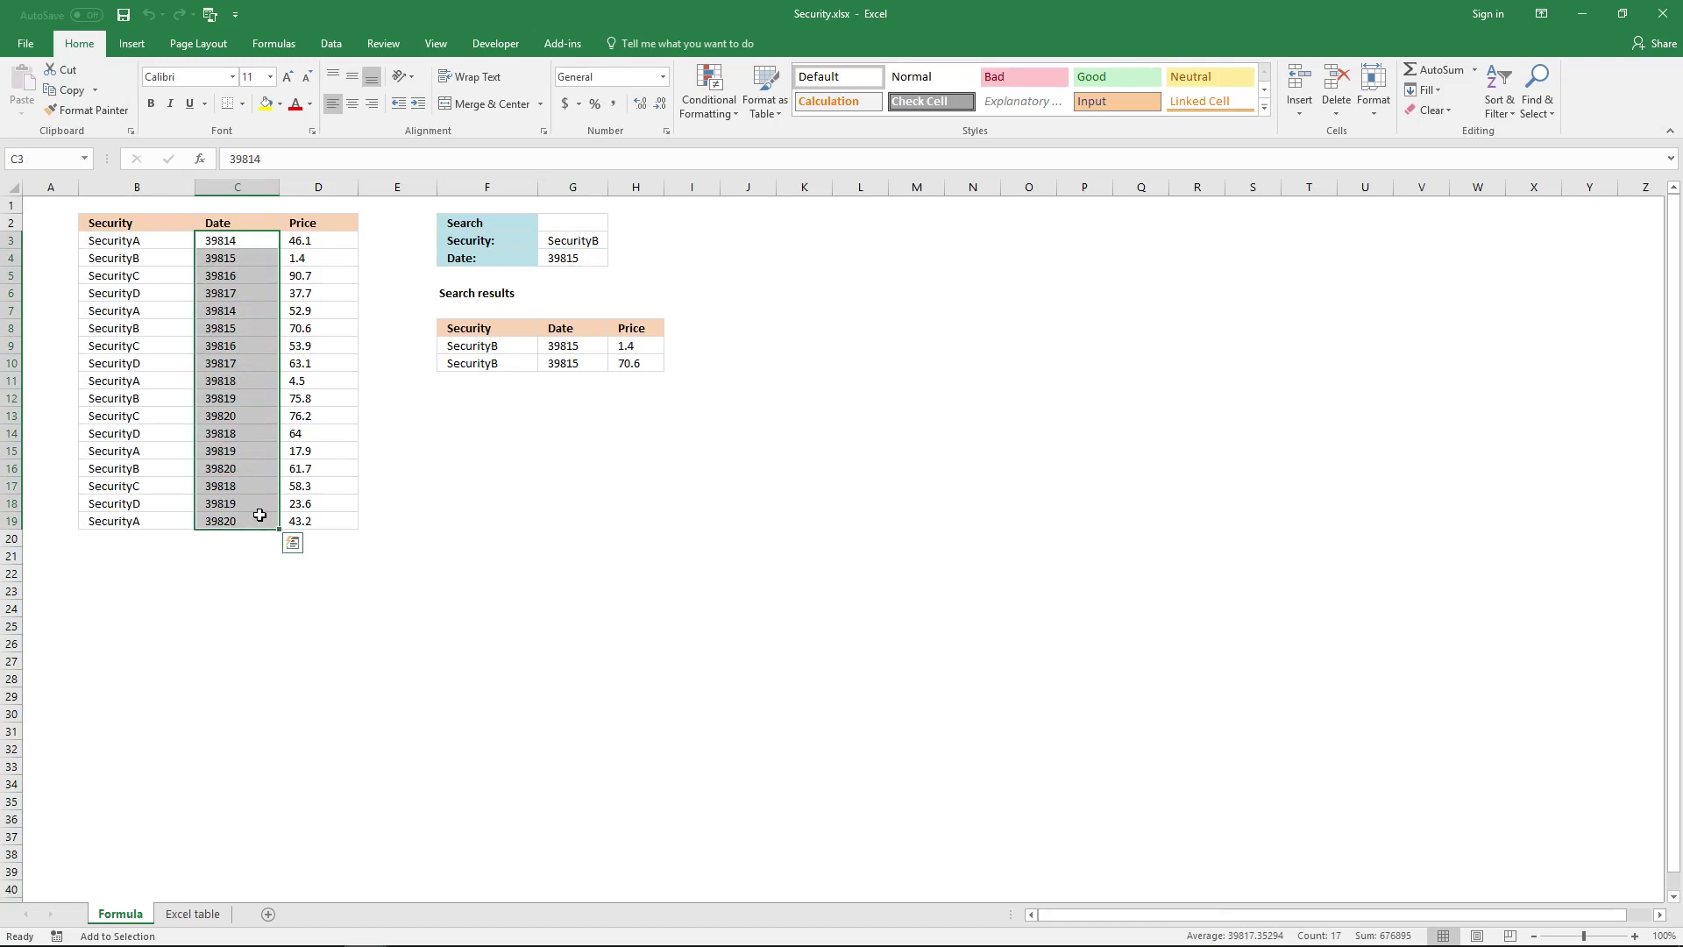
pyautogui.hotkey('ctrl', 'z')
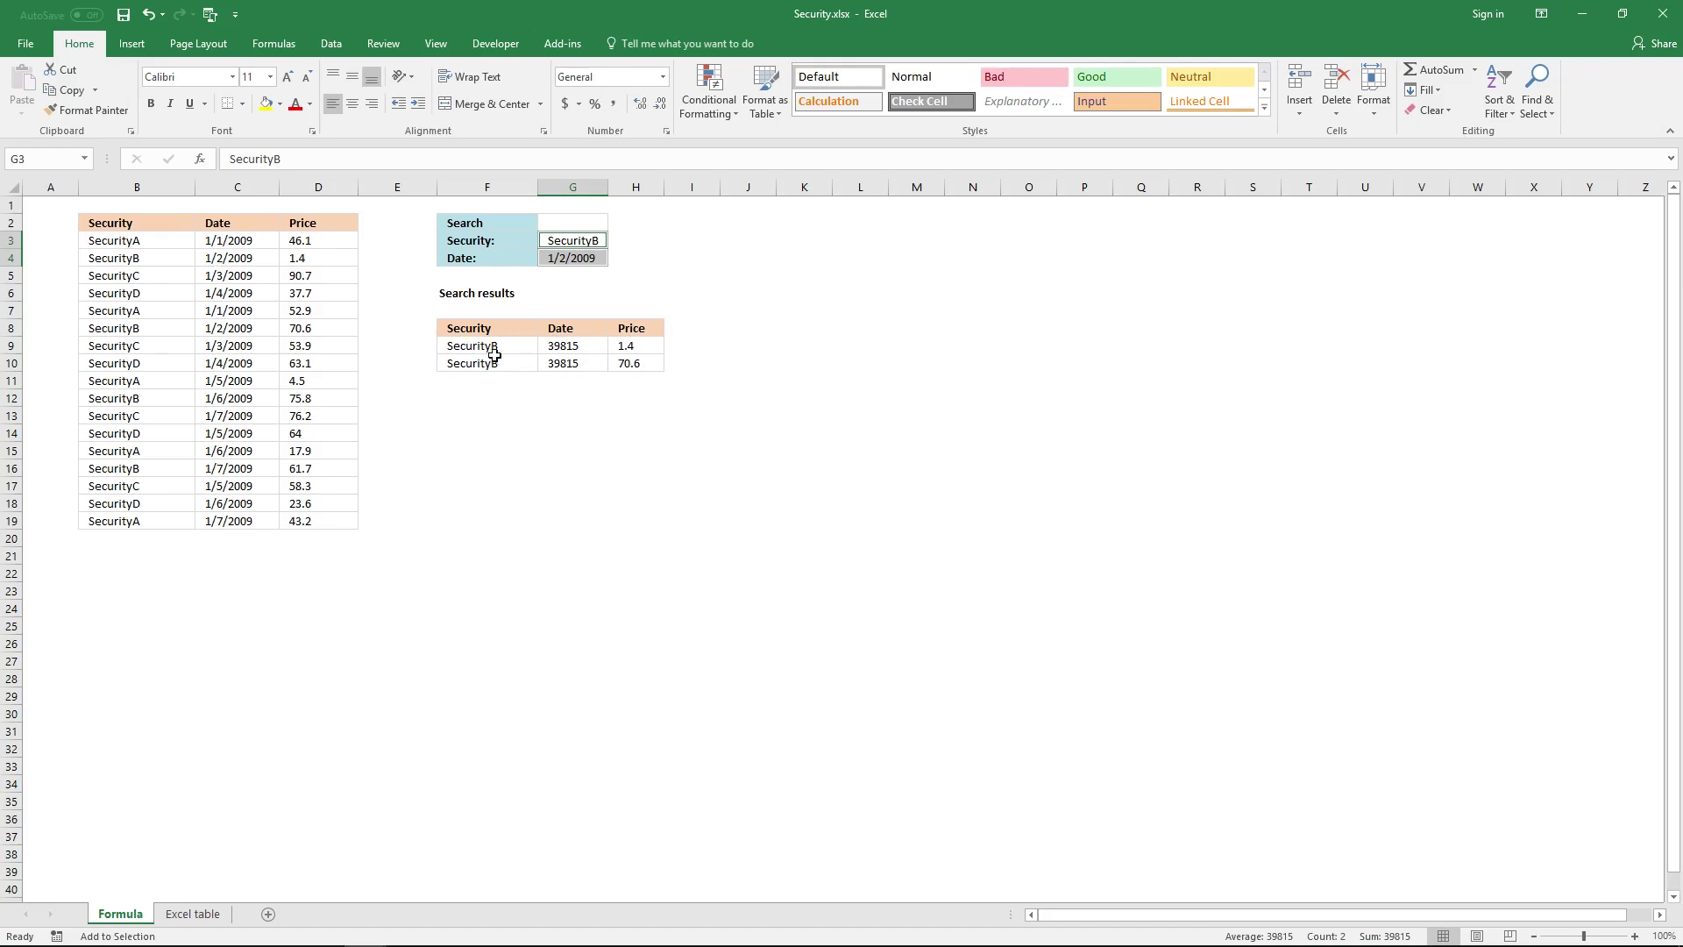
pyautogui.hotkey('ctrl', 'v')
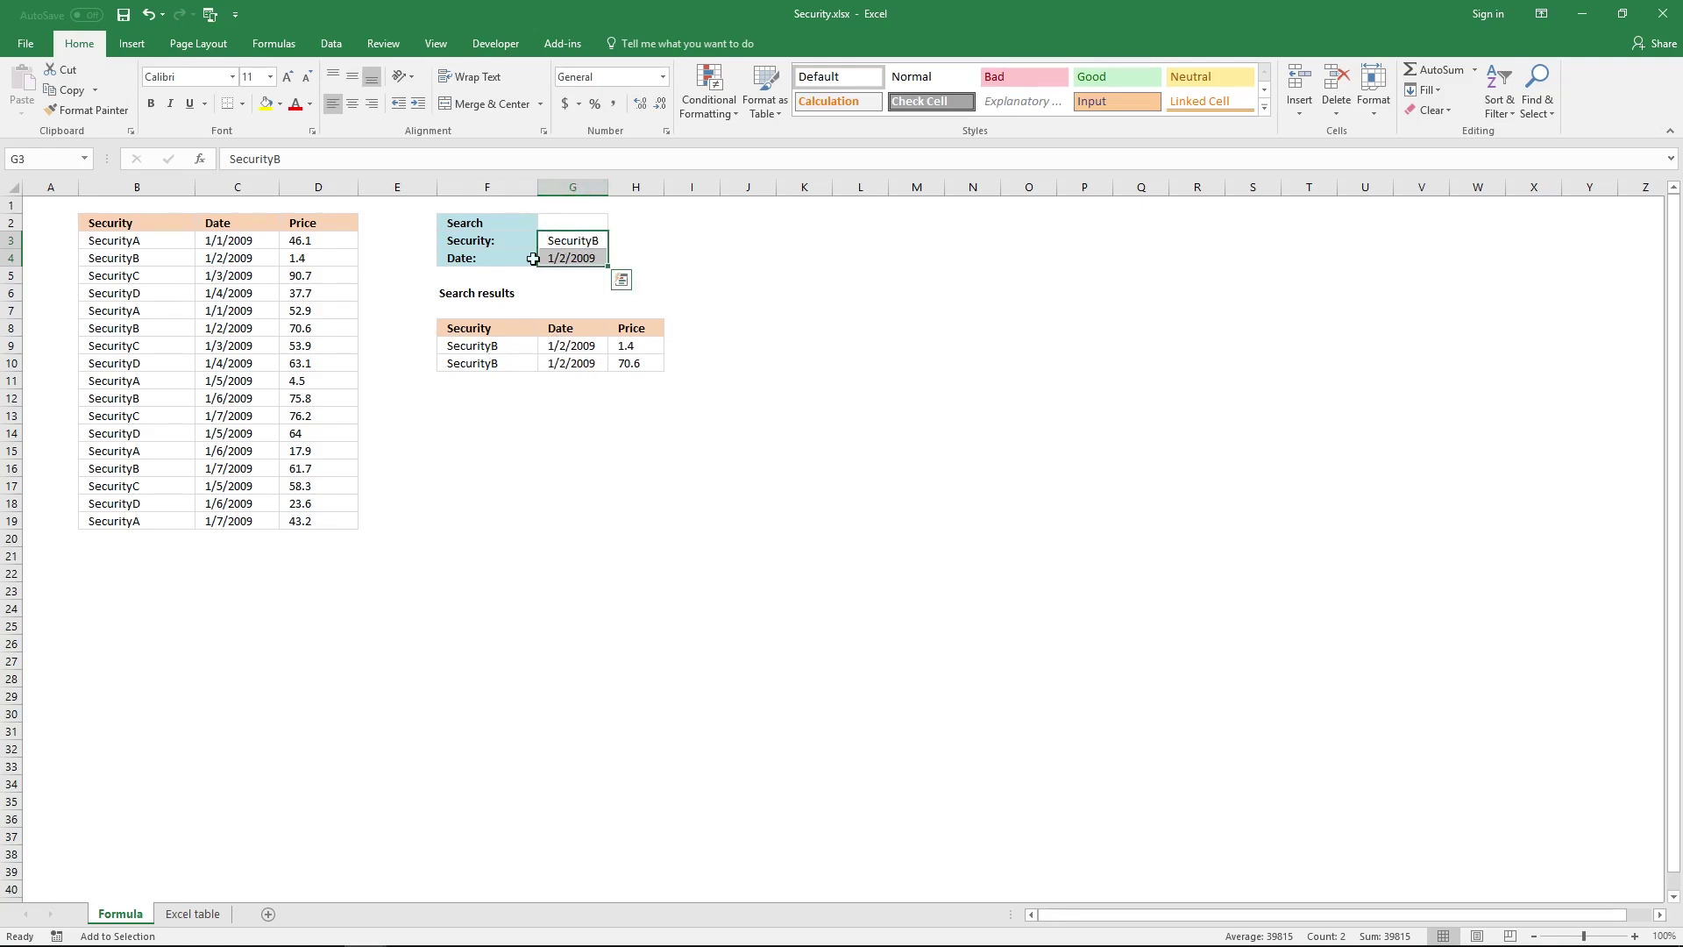
pyautogui.press('Escape')
# Examine the source table rows B4:D4 and B8:D8 that match both the searched security and date
pyautogui.moveTo(140, 263); pyautogui.dragTo(247, 256)
pyautogui.click(302, 258)
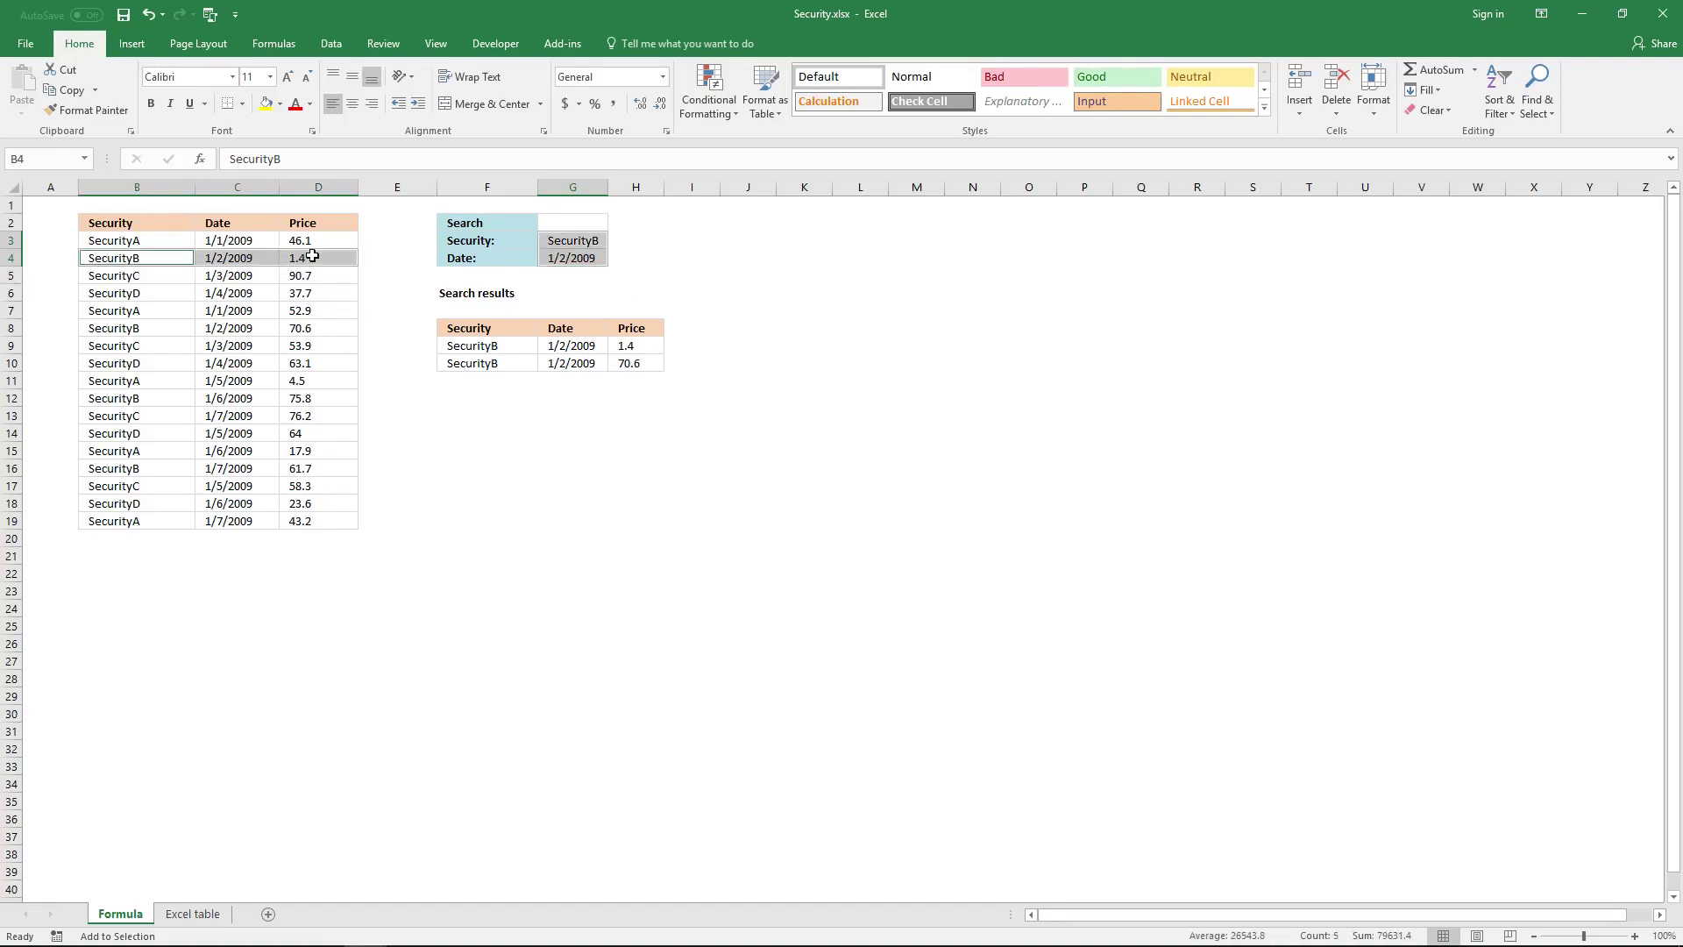
pyautogui.moveTo(156, 260); pyautogui.dragTo(316, 257)
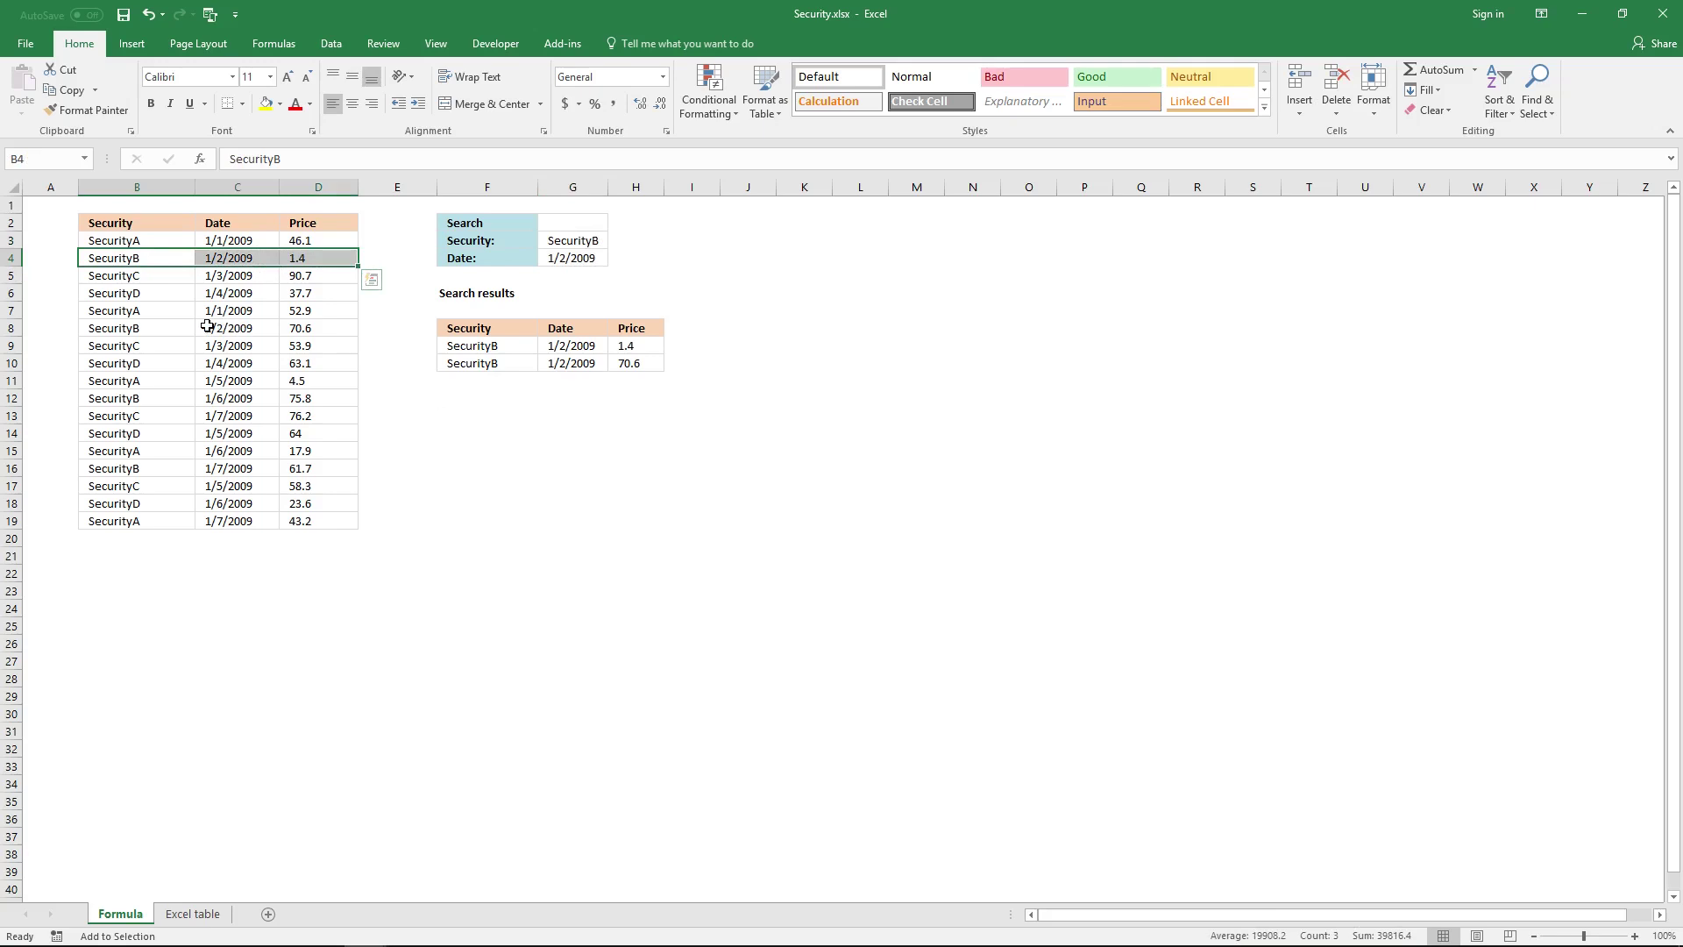
pyautogui.moveTo(136, 329); pyautogui.dragTo(316, 328)
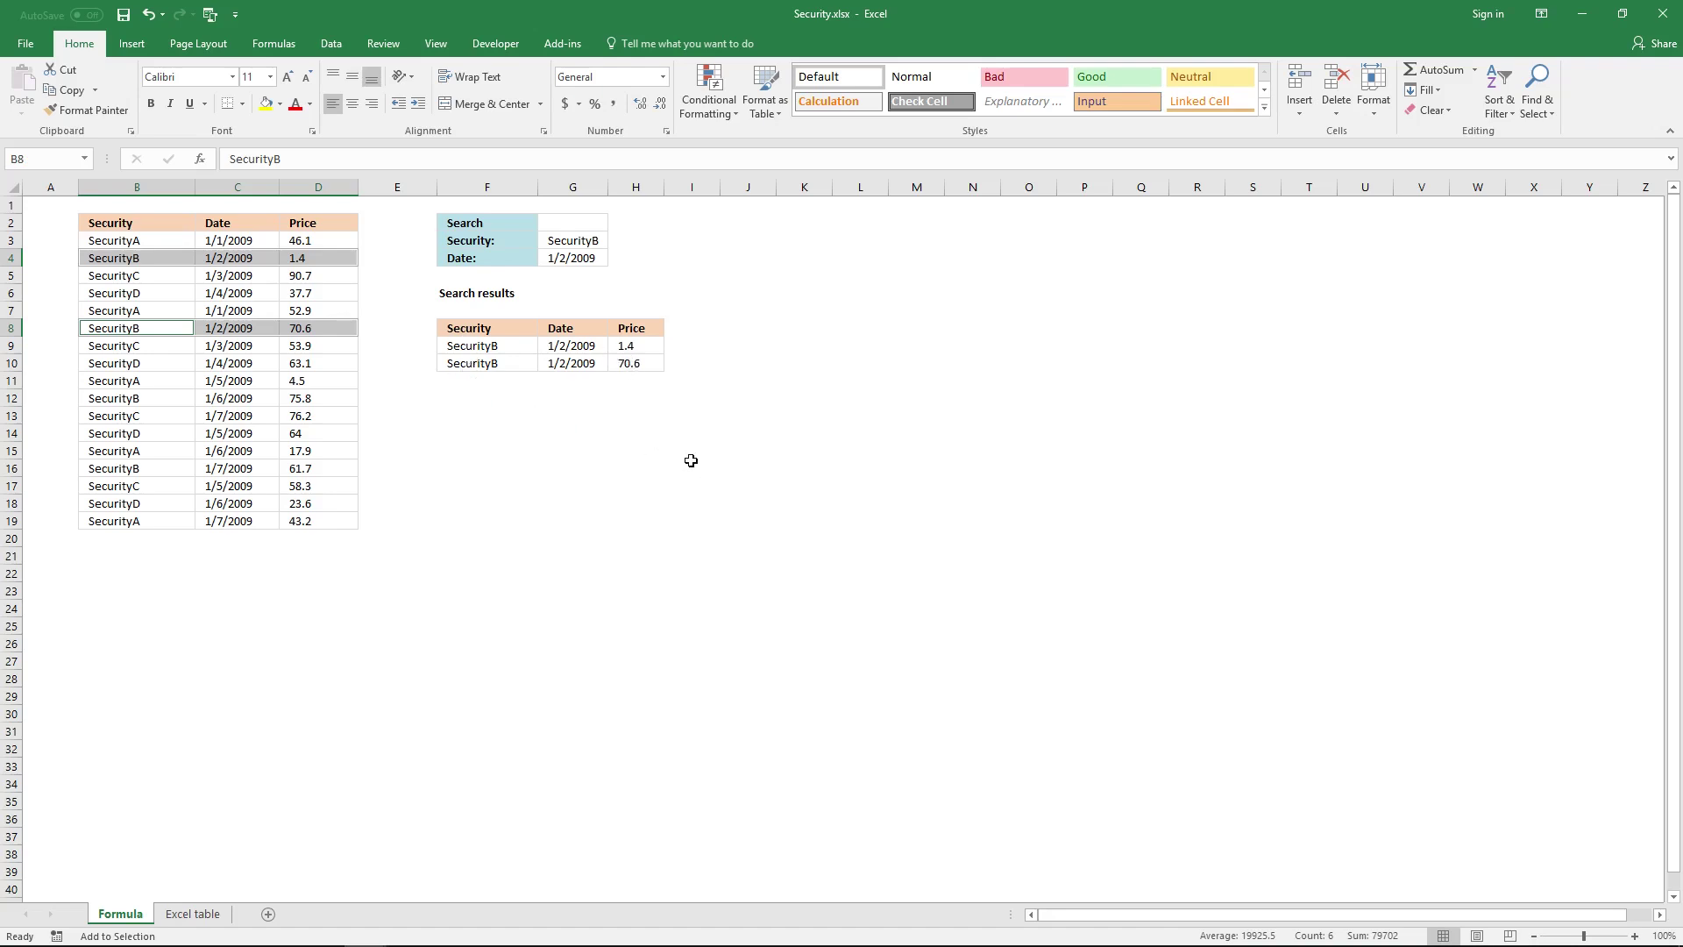
pyautogui.hotkey('shift', 'F8')
# Enter the array formula =COUNTIF(G3,$B$3:$B$19) in cell J3
pyautogui.click(747, 244)
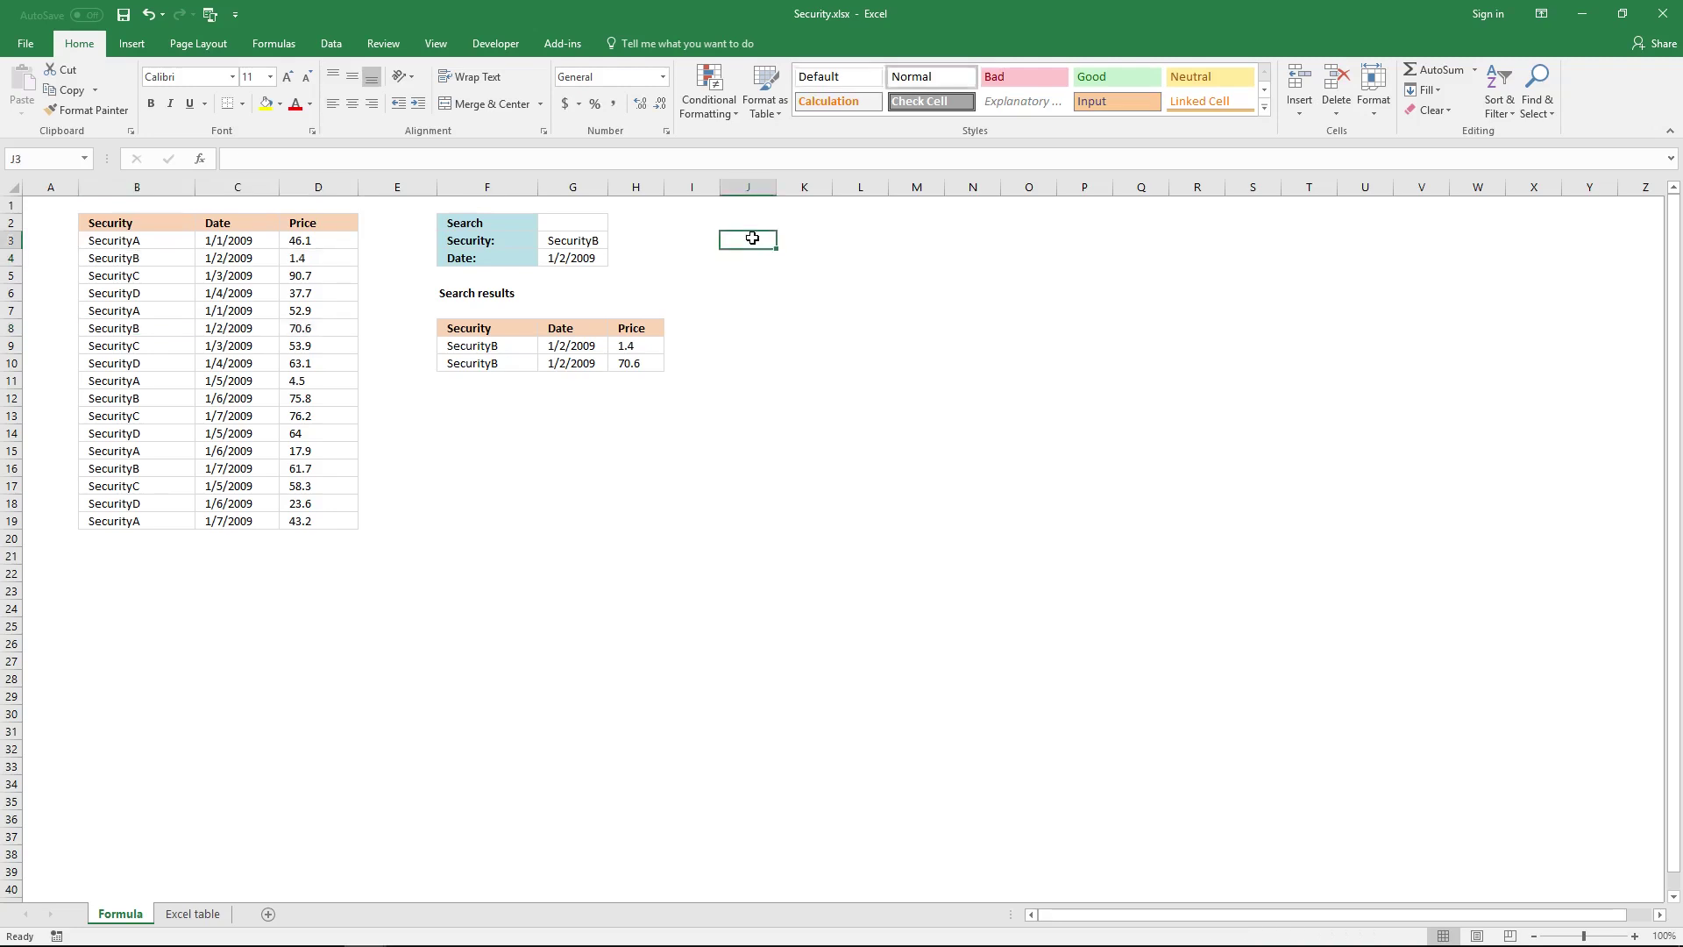
pyautogui.write('=')
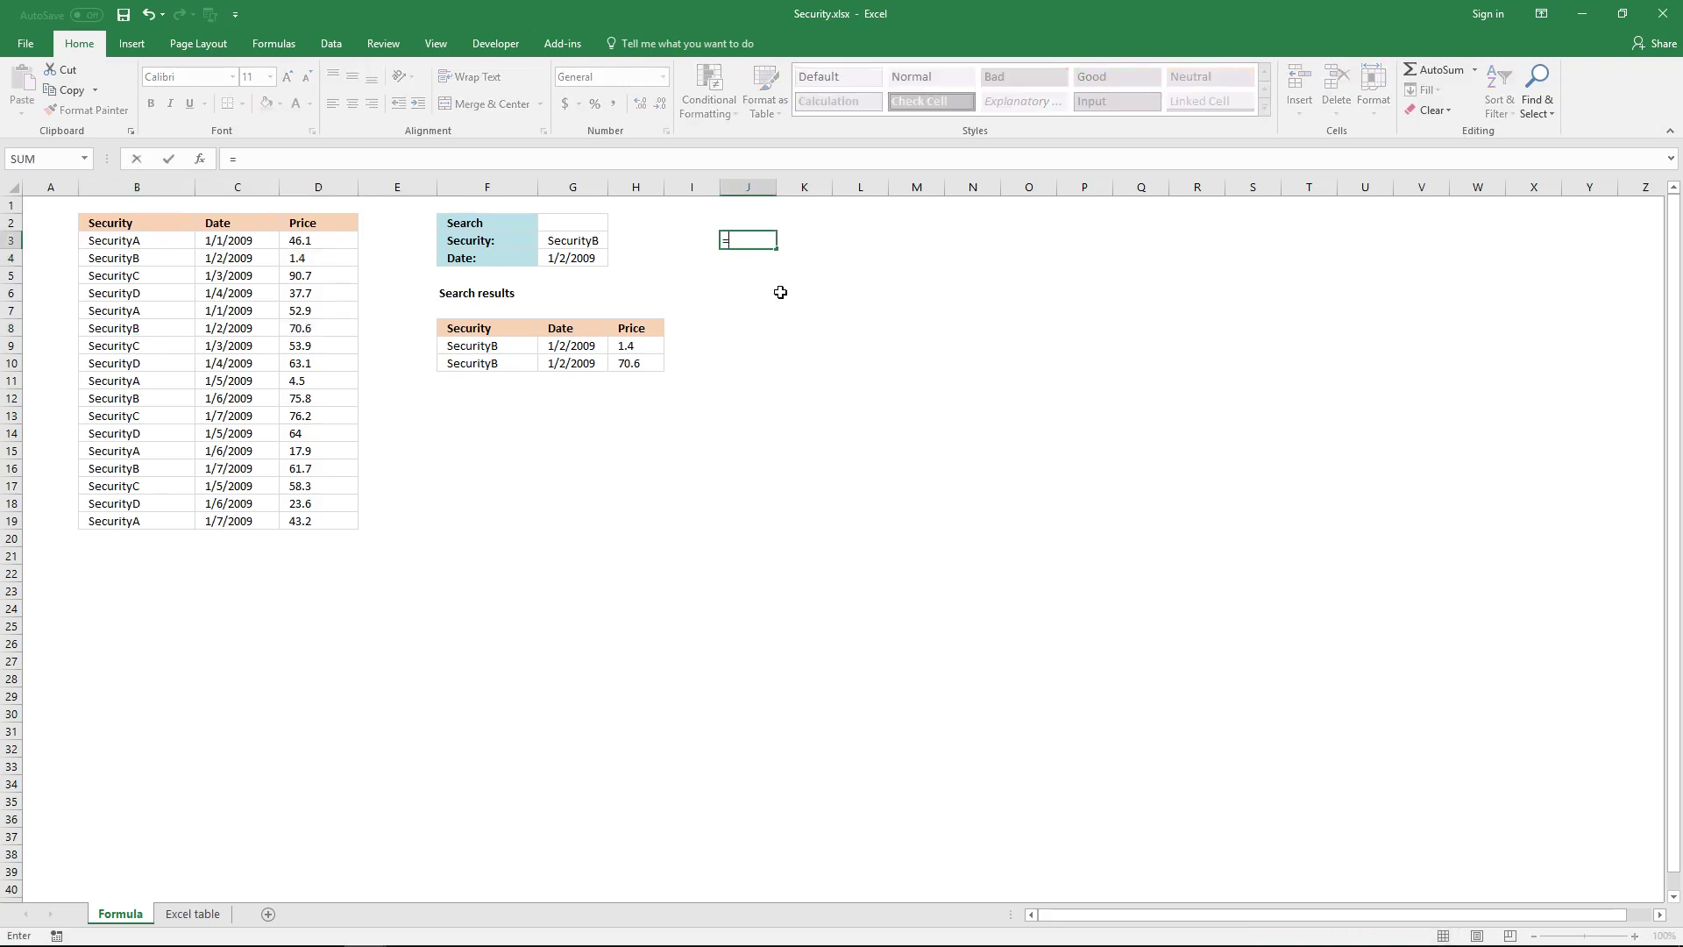
pyautogui.write('COUTN')
pyautogui.press('BackSpace')
pyautogui.write('NTIF(')
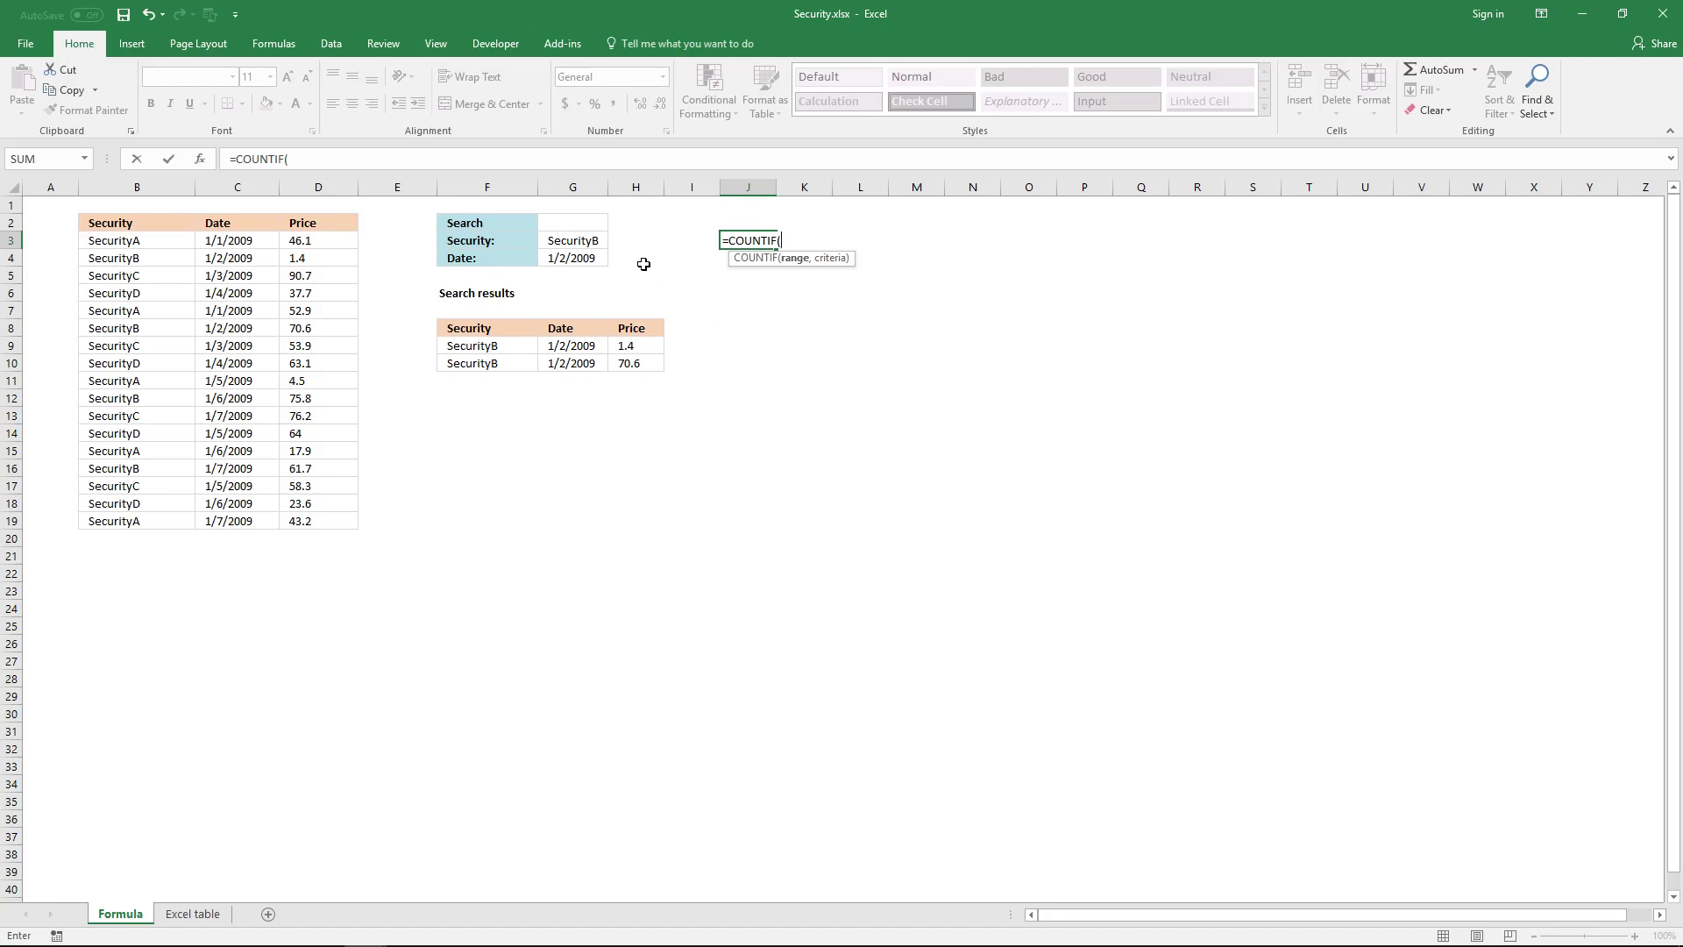
pyautogui.click(593, 241)
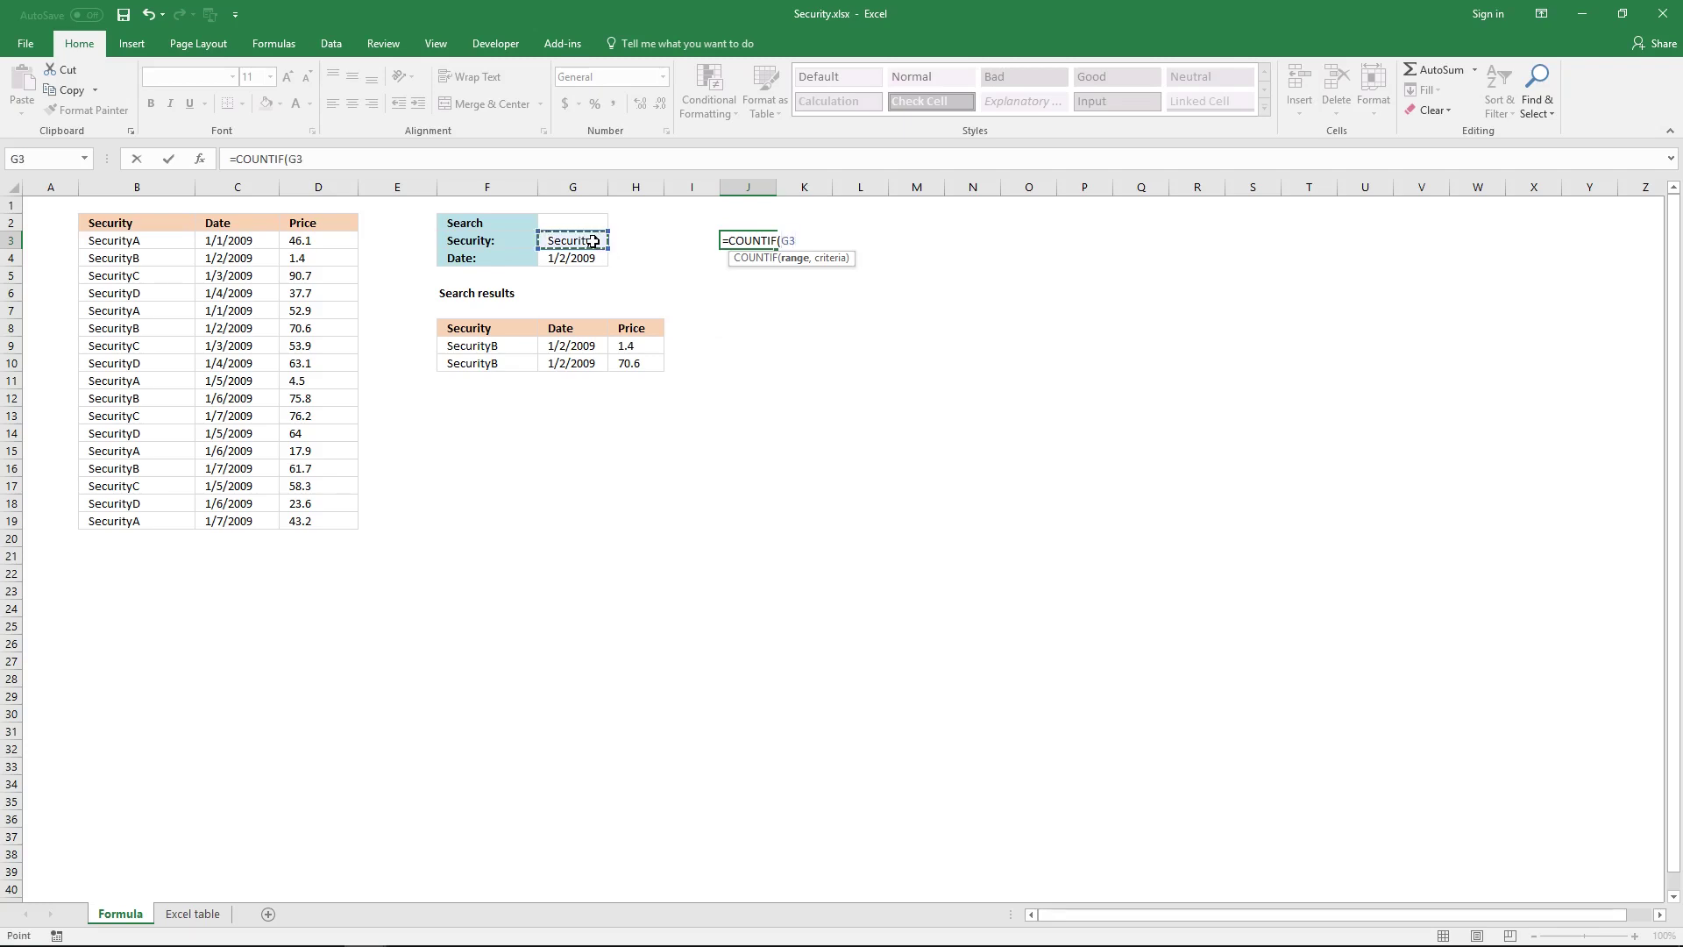
pyautogui.write(',')
pyautogui.moveTo(176, 525); pyautogui.dragTo(175, 246)
pyautogui.press('F4')
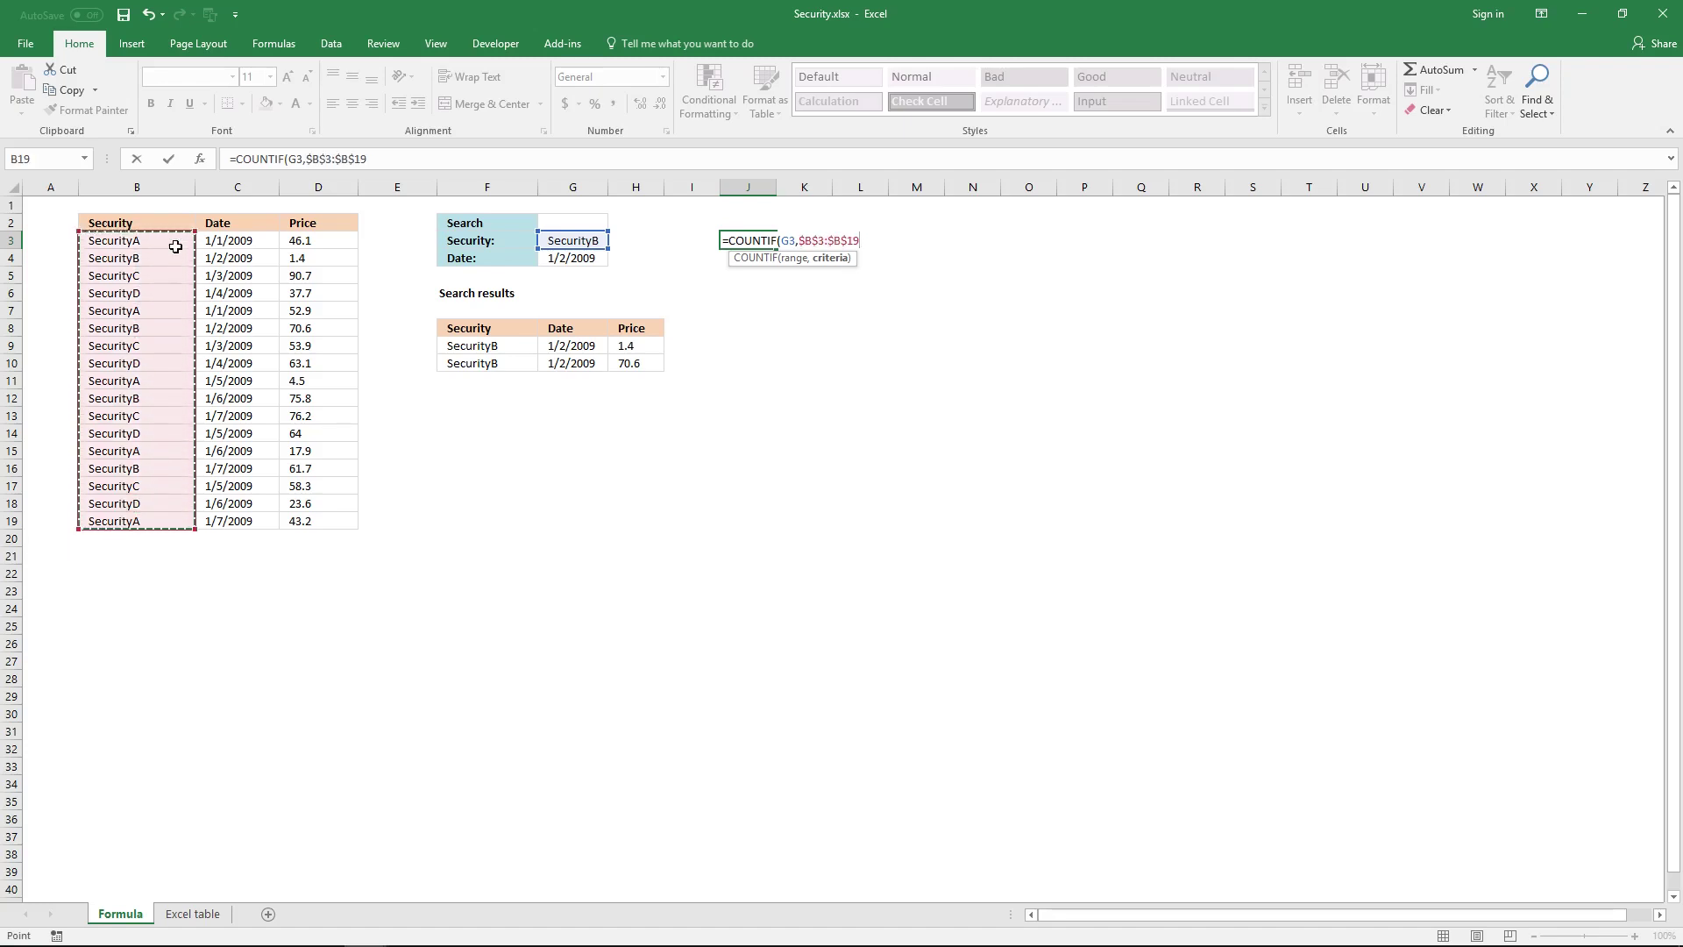
pyautogui.click(388, 158)
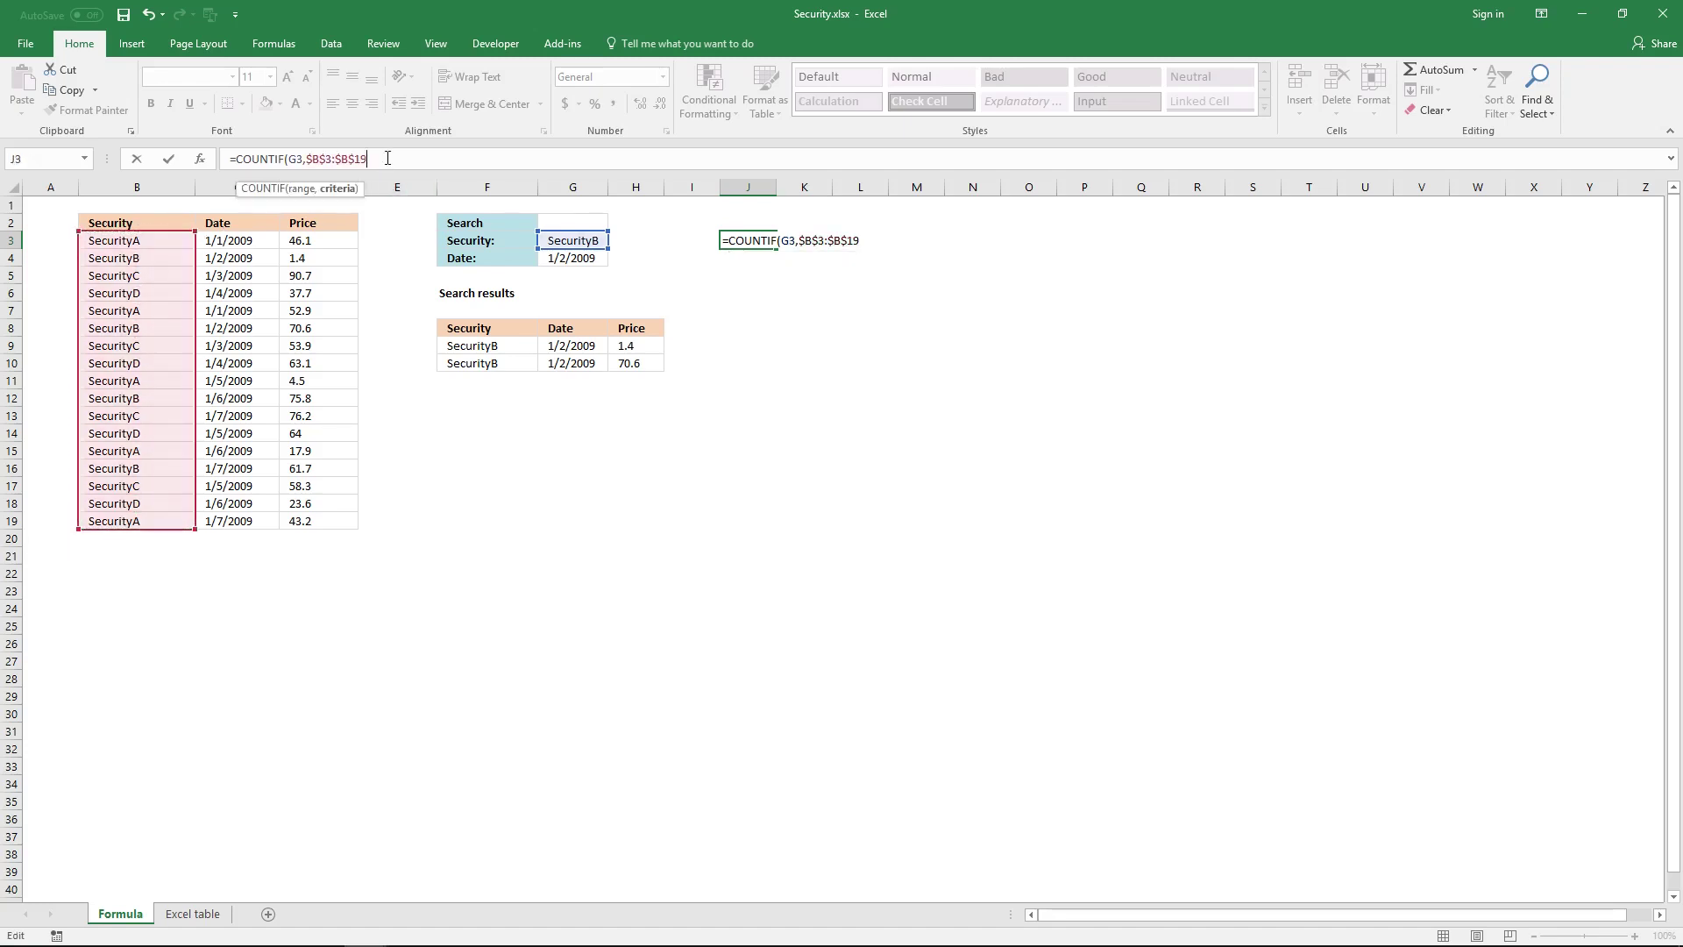
pyautogui.click(387, 158)
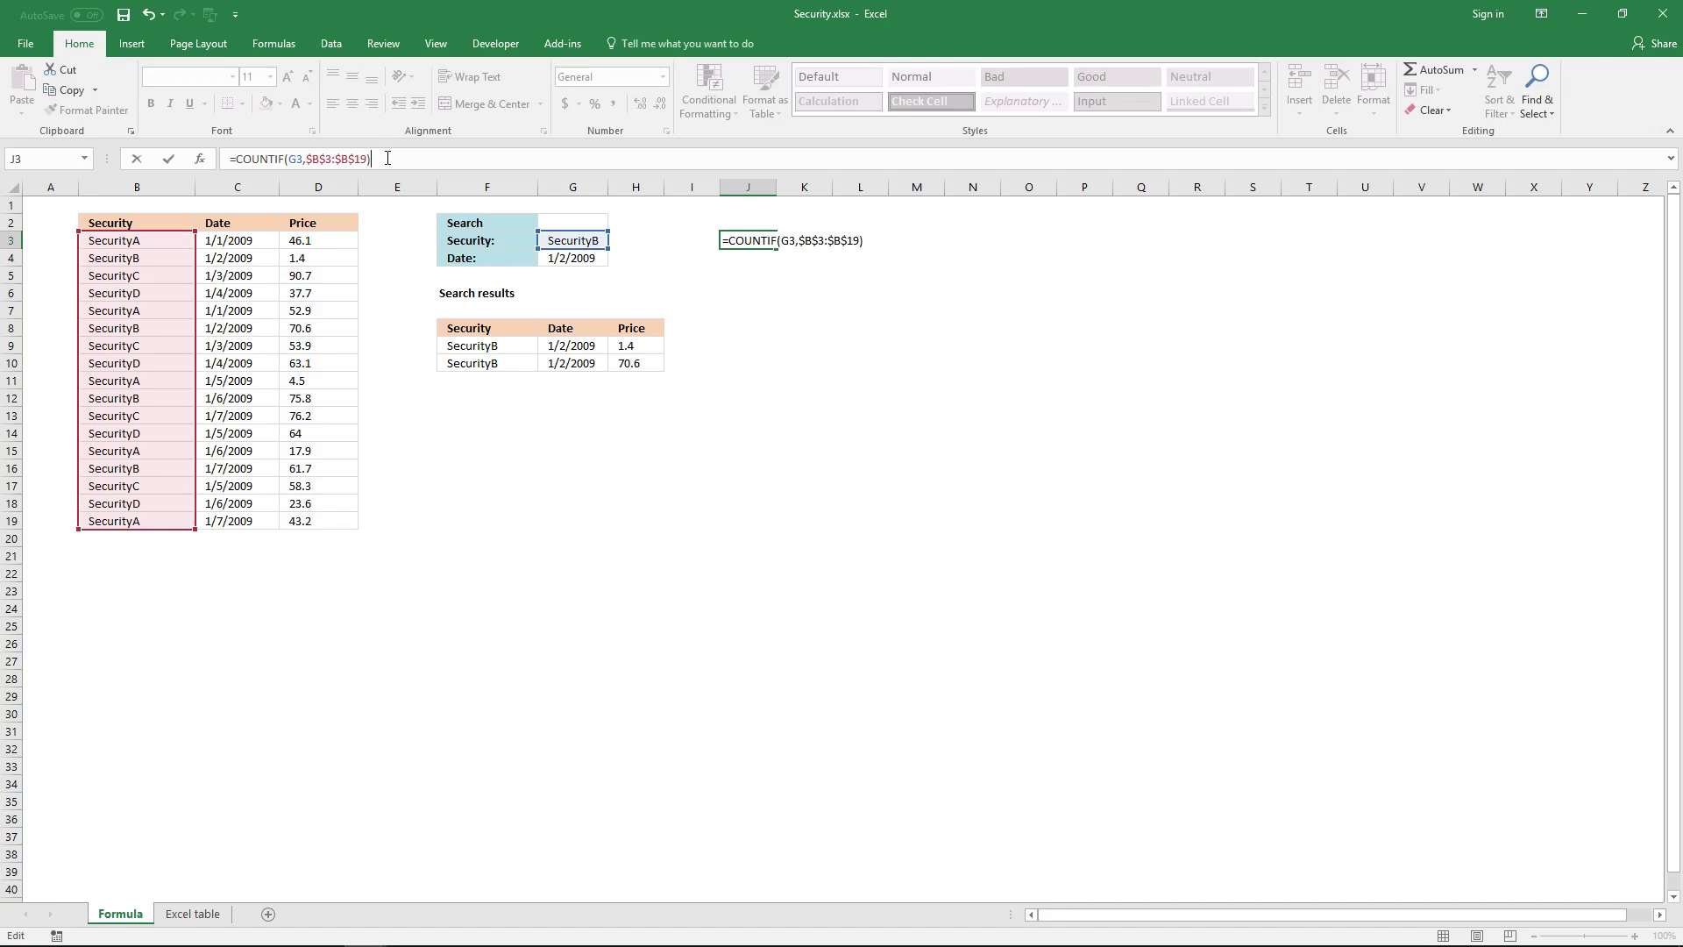
pyautogui.hotkey('ctrl', 'shift', 'Return')
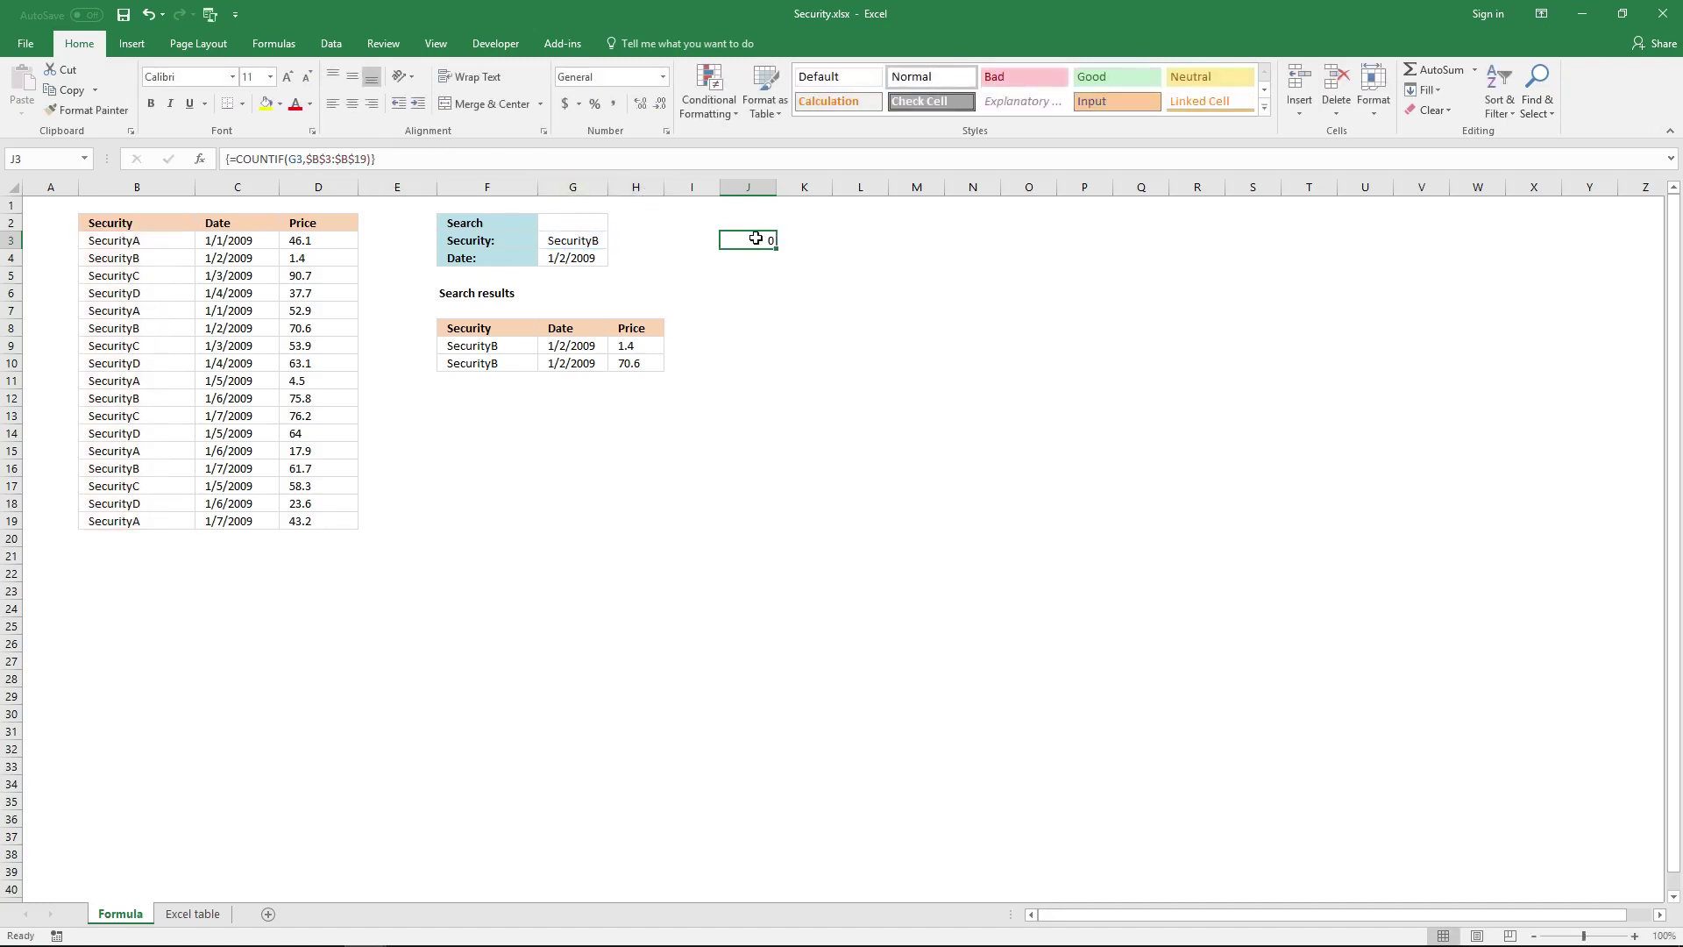
# Extend the security COUNTIF array formula from J3 over the whole range J3:J19 as one array
pyautogui.moveTo(755, 238); pyautogui.dragTo(759, 518)
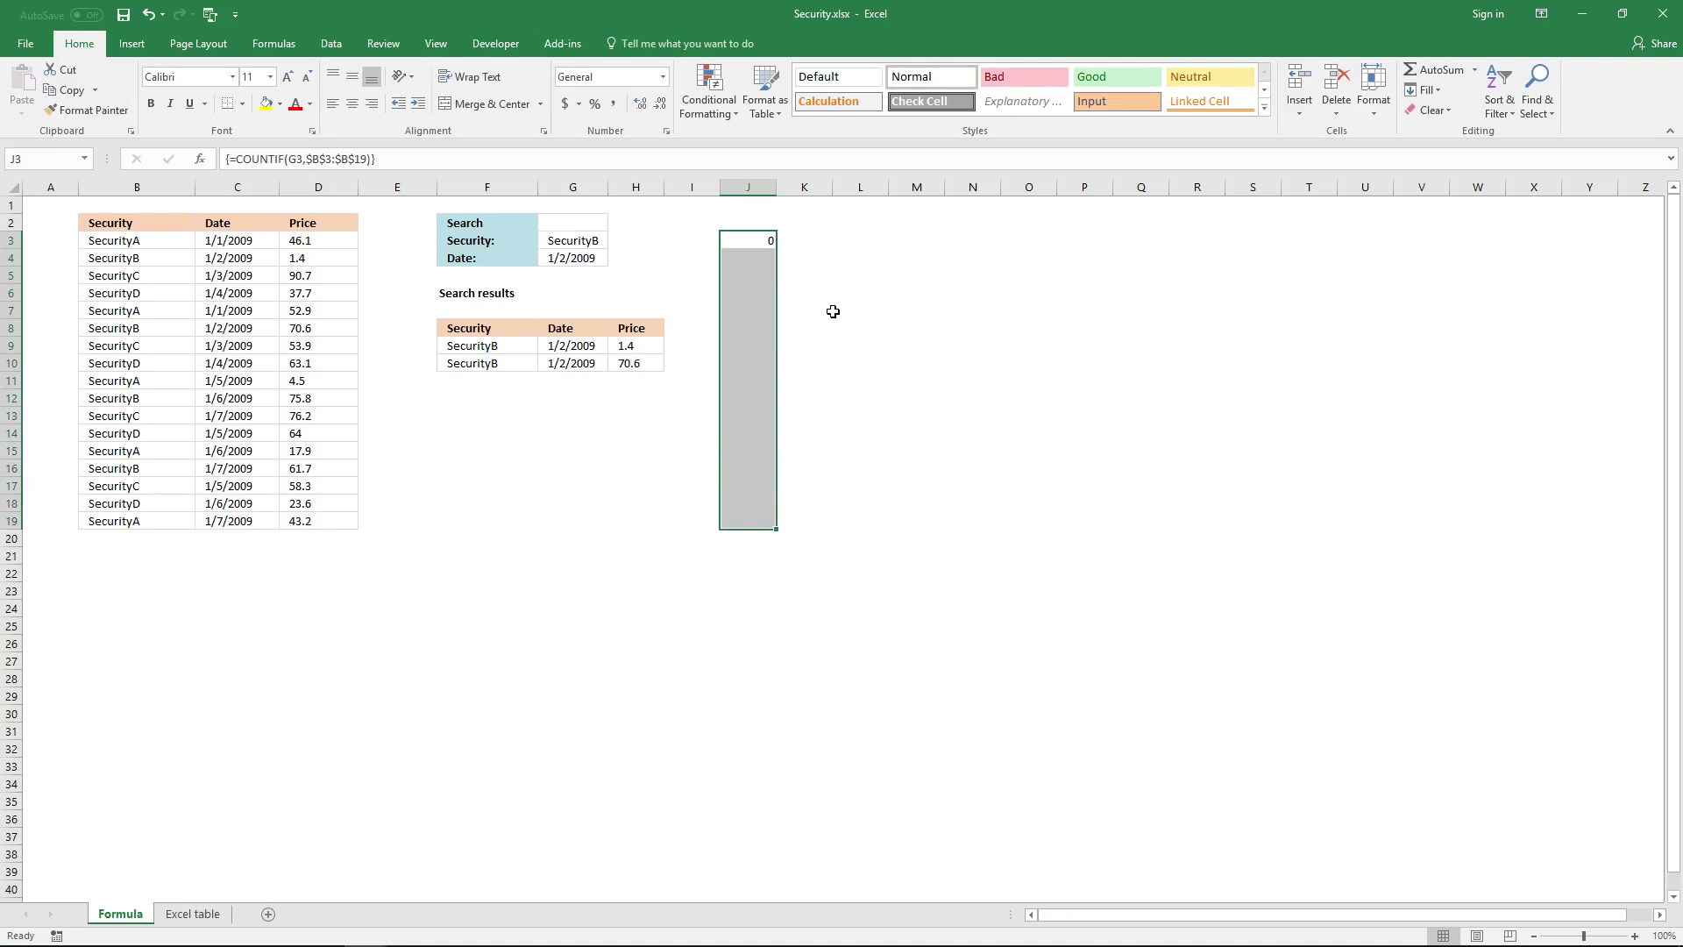
pyautogui.click(742, 161)
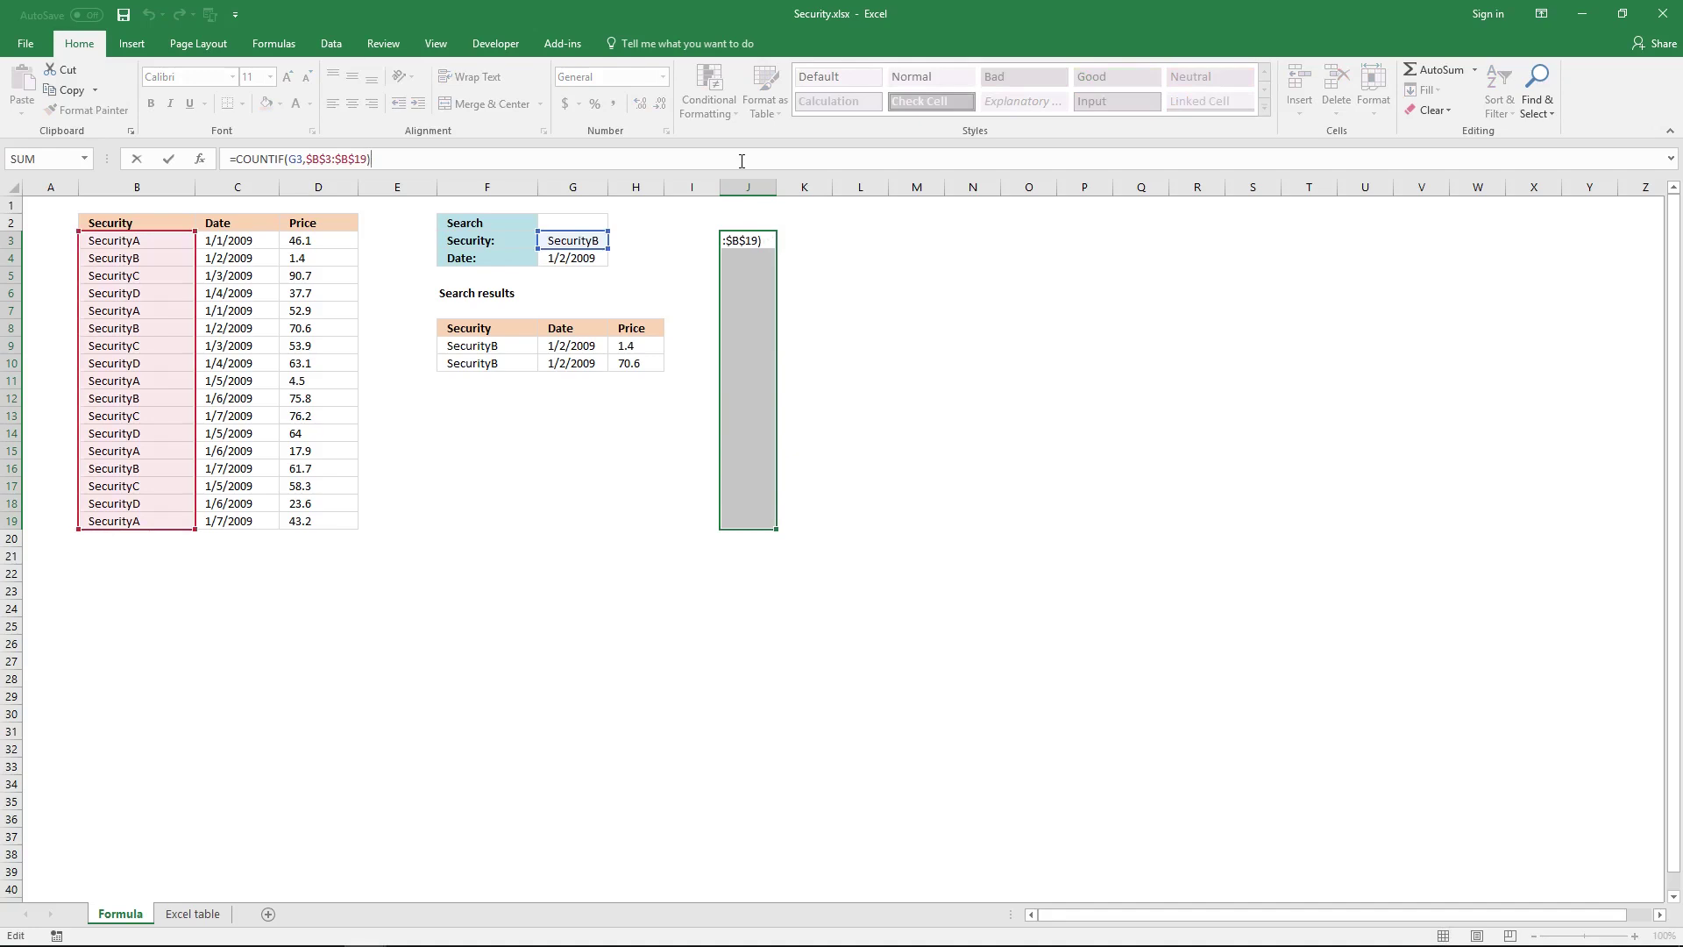
pyautogui.hotkey('ctrl', 'shift', 'Return')
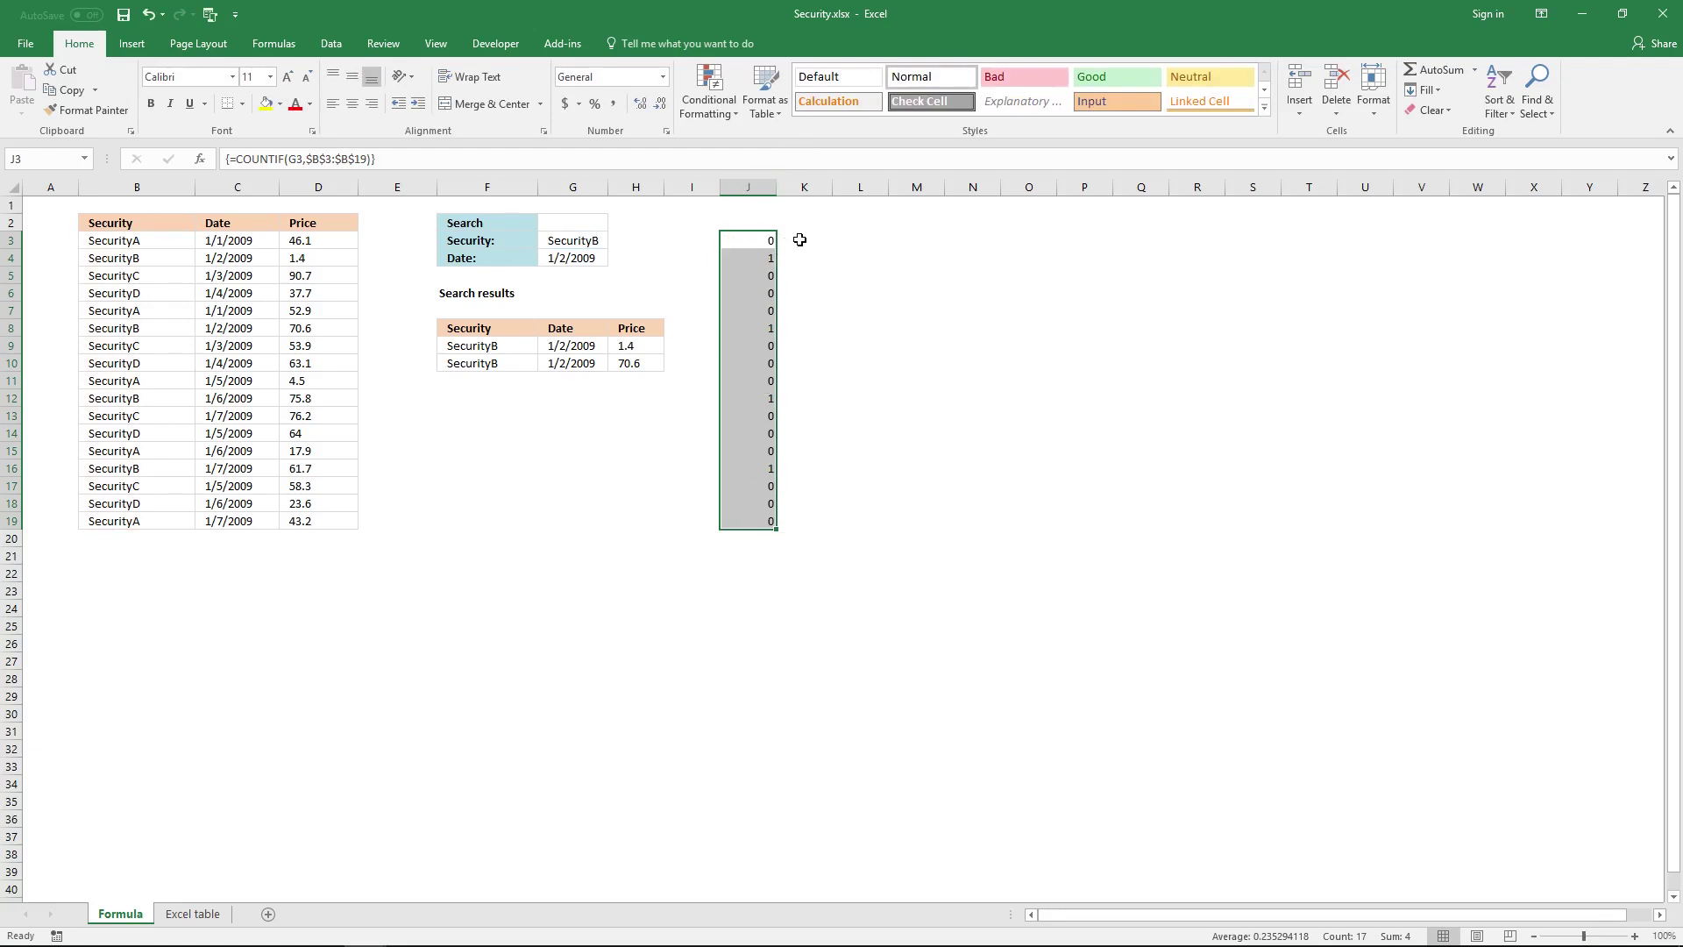
# Compare the search security in G3 with the SecurityB entries in B4, B8, B12 and B16
pyautogui.click(595, 238)
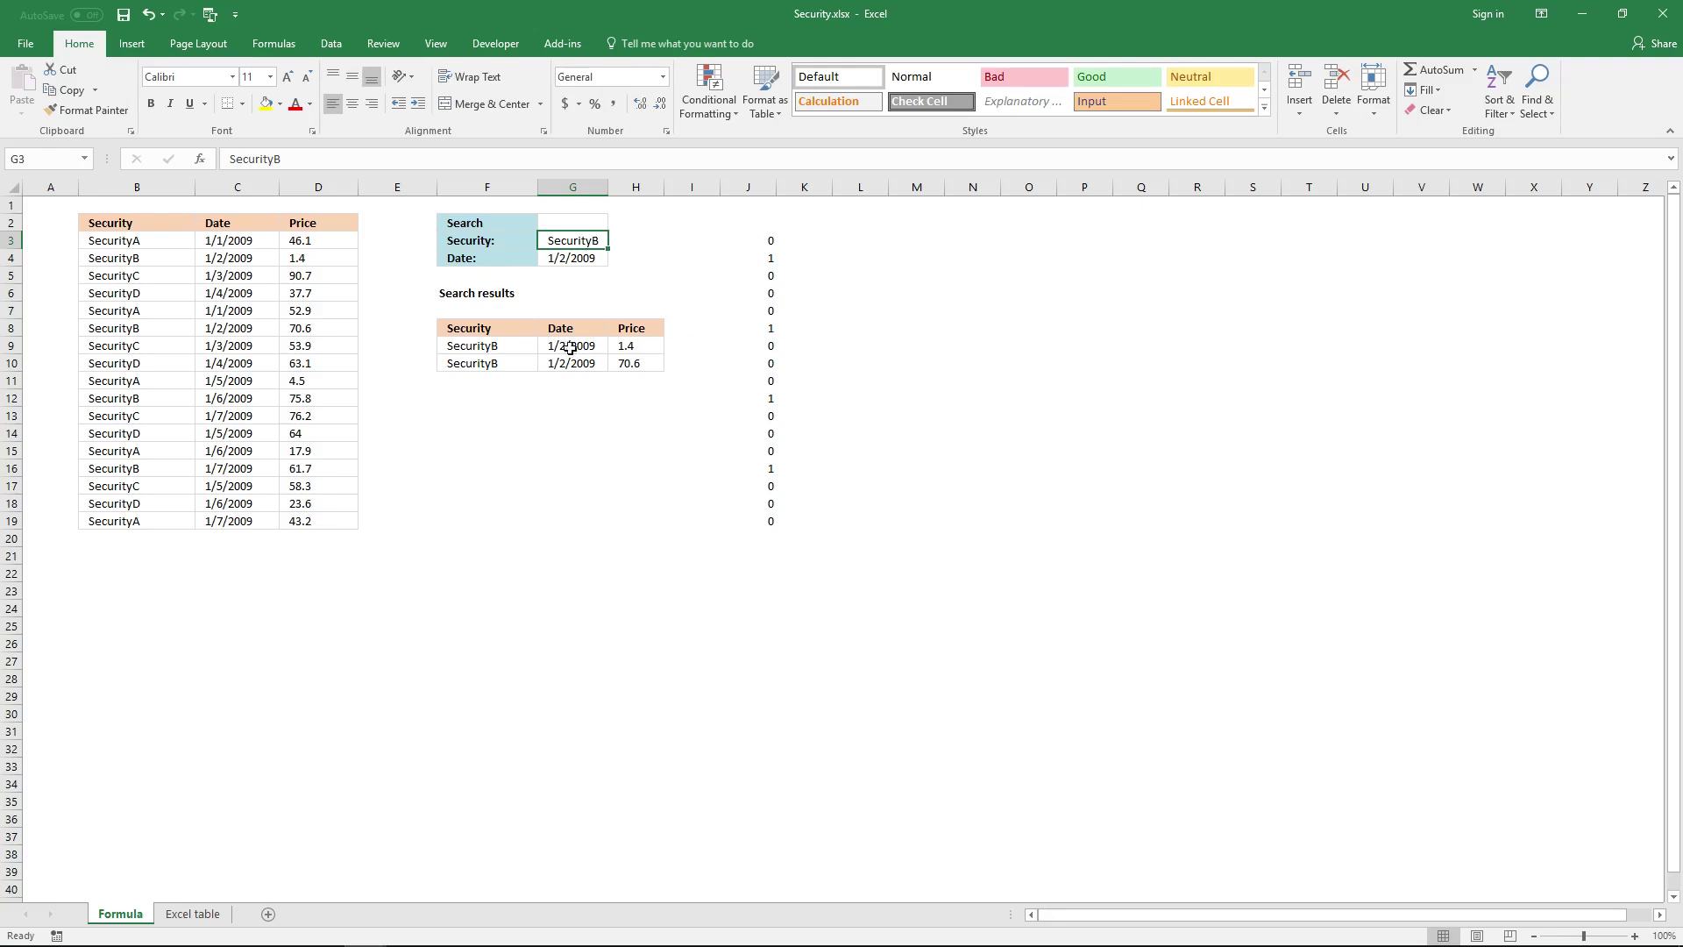
pyautogui.click(161, 261)
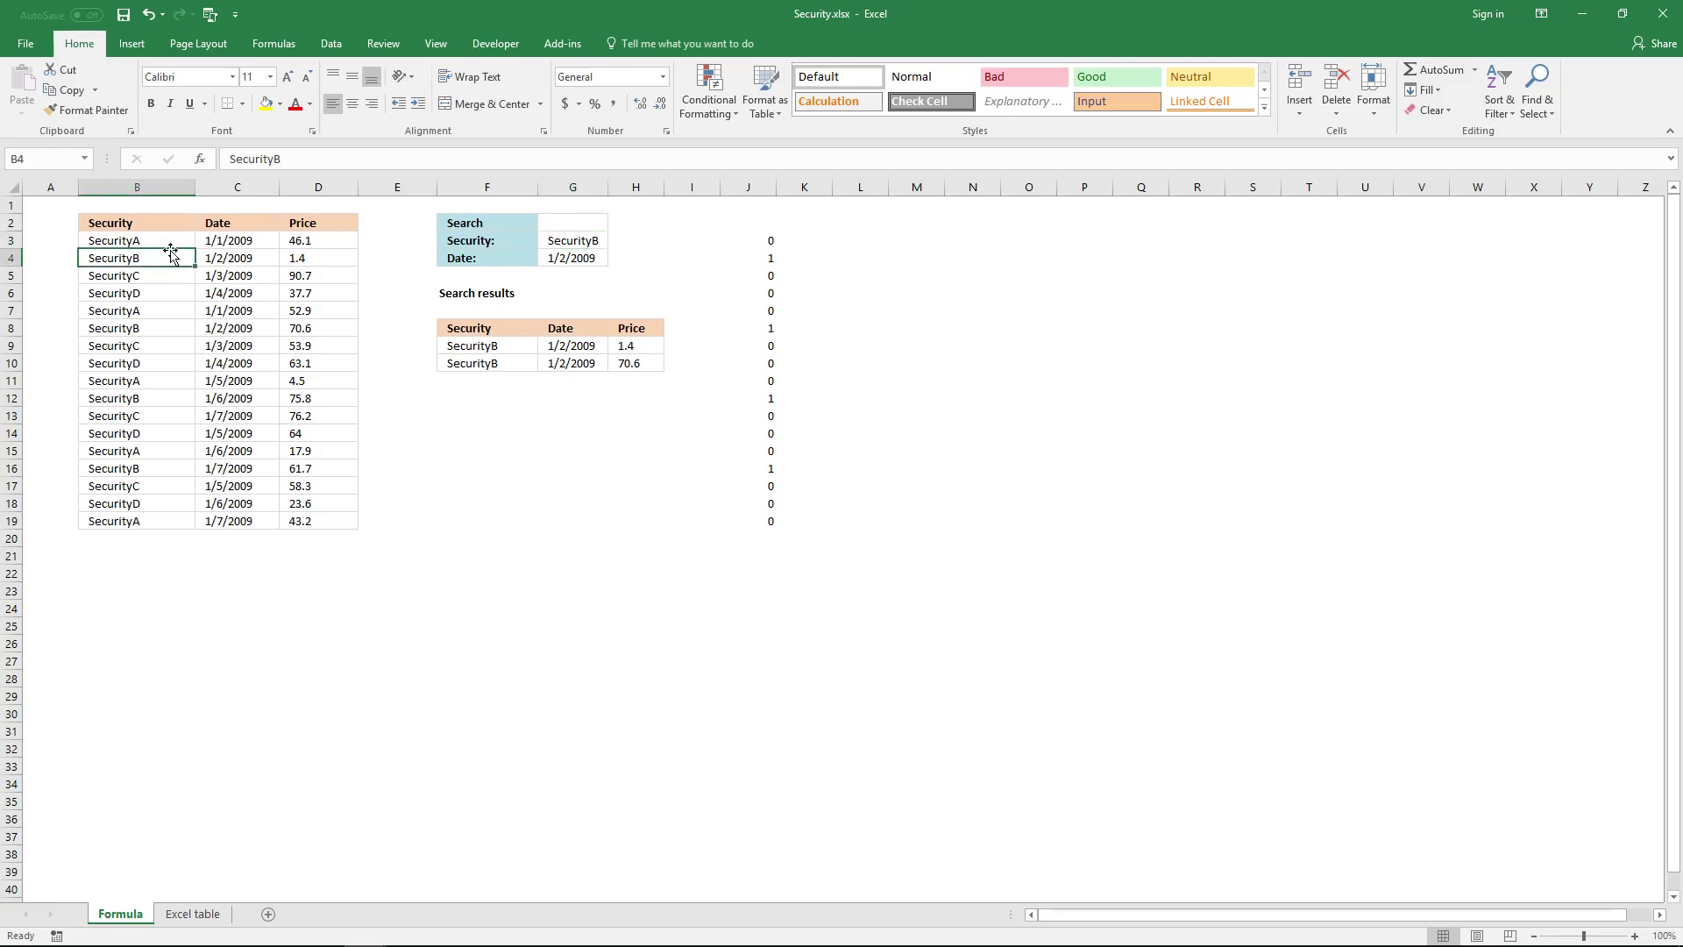
pyautogui.click(170, 329)
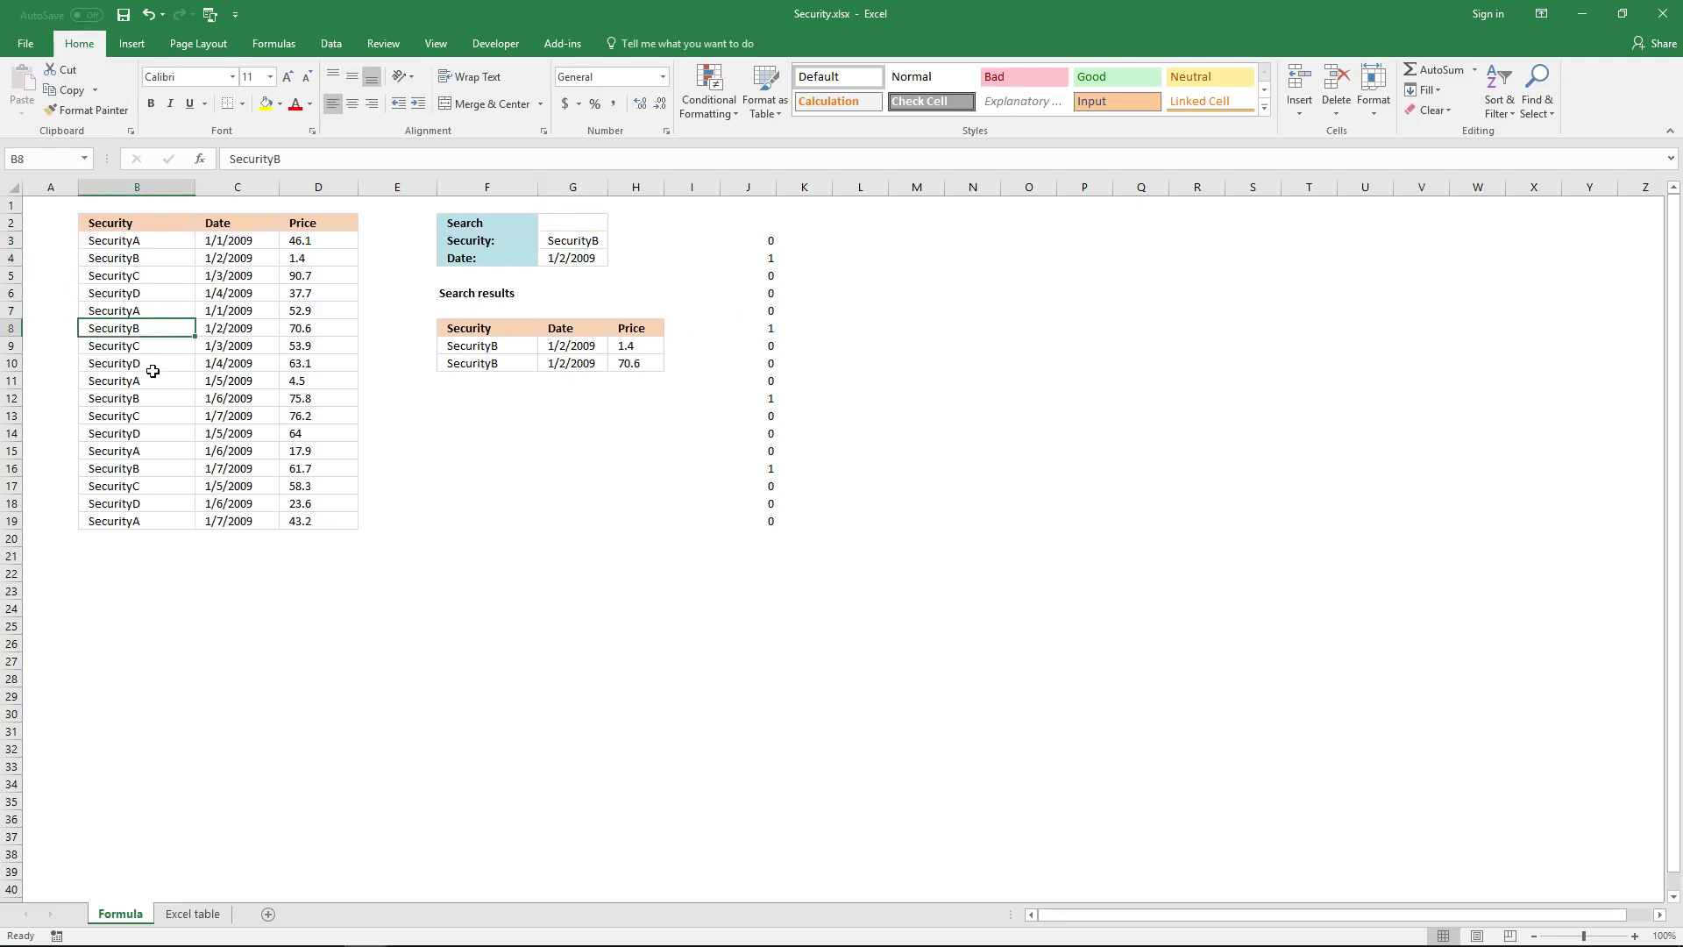
pyautogui.click(131, 398)
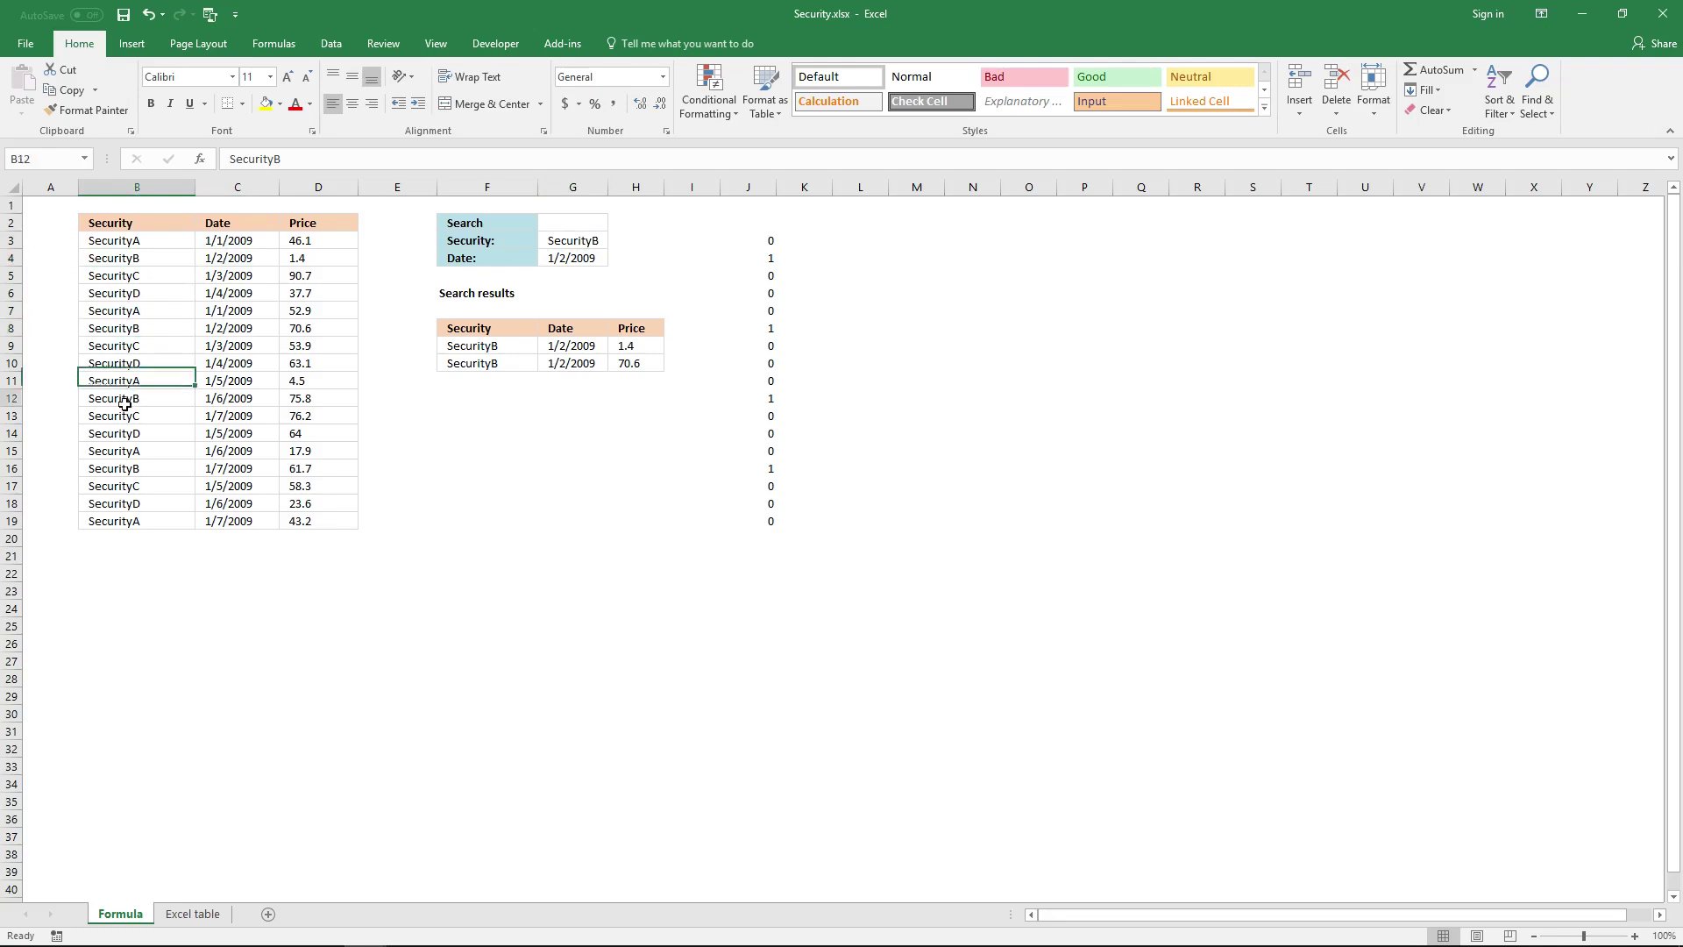
pyautogui.click(140, 469)
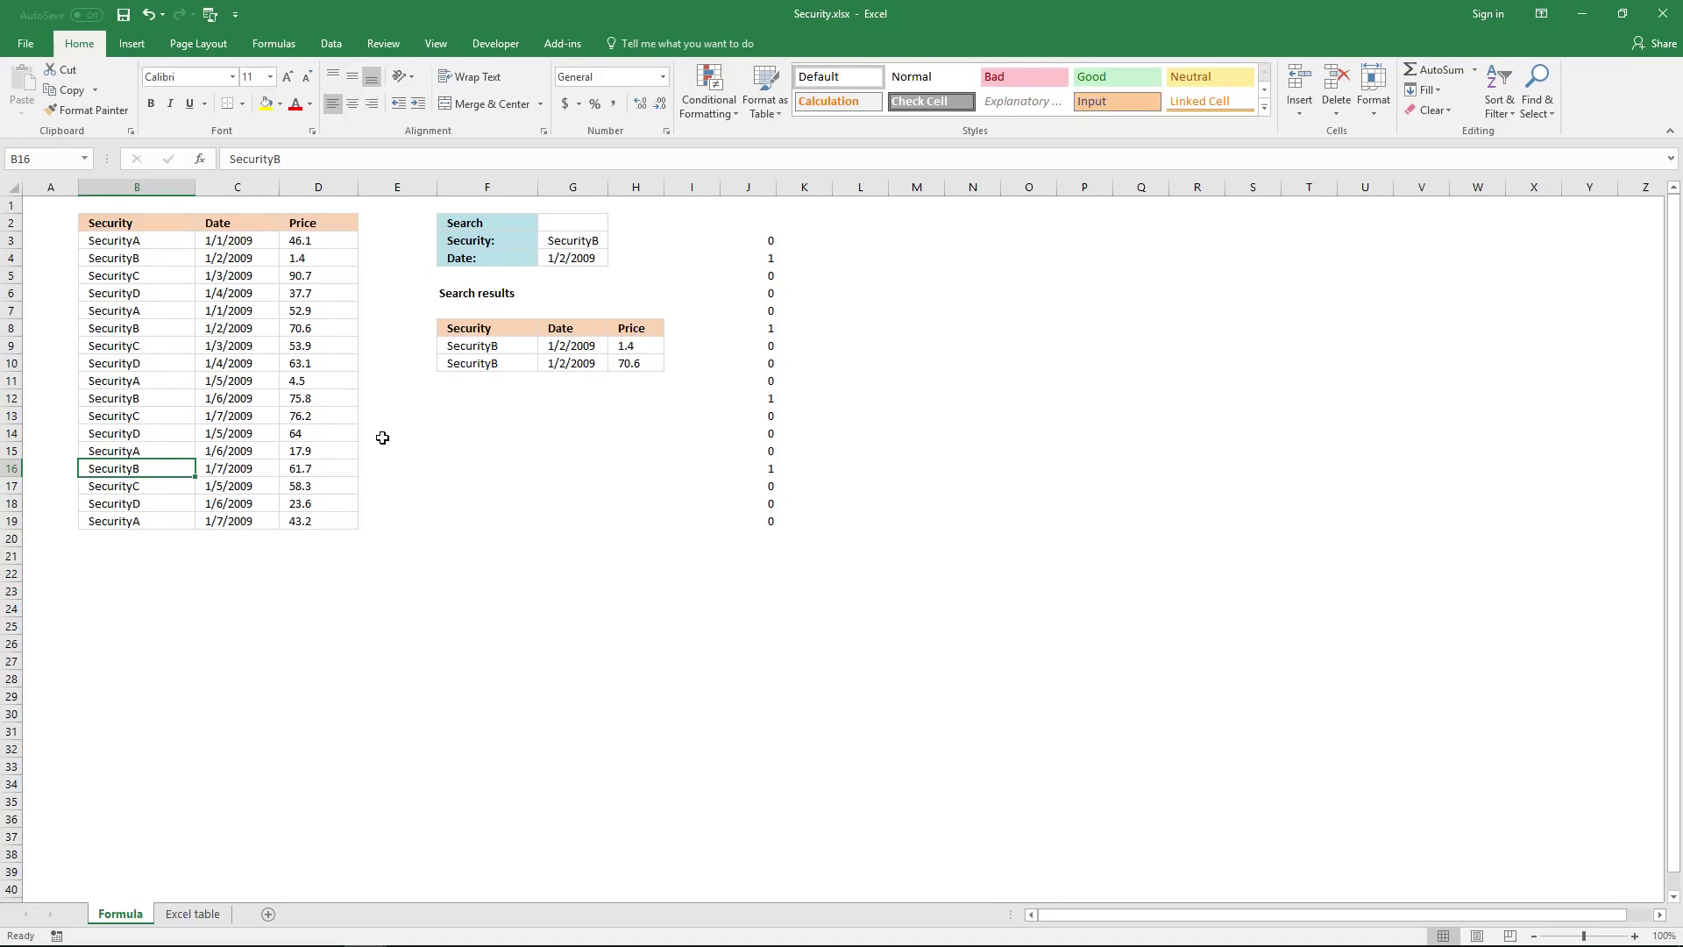
# Enter the array formula =COUNTIF(G4,C3:C19) in cell K3
pyautogui.click(807, 229)
pyautogui.click(820, 238)
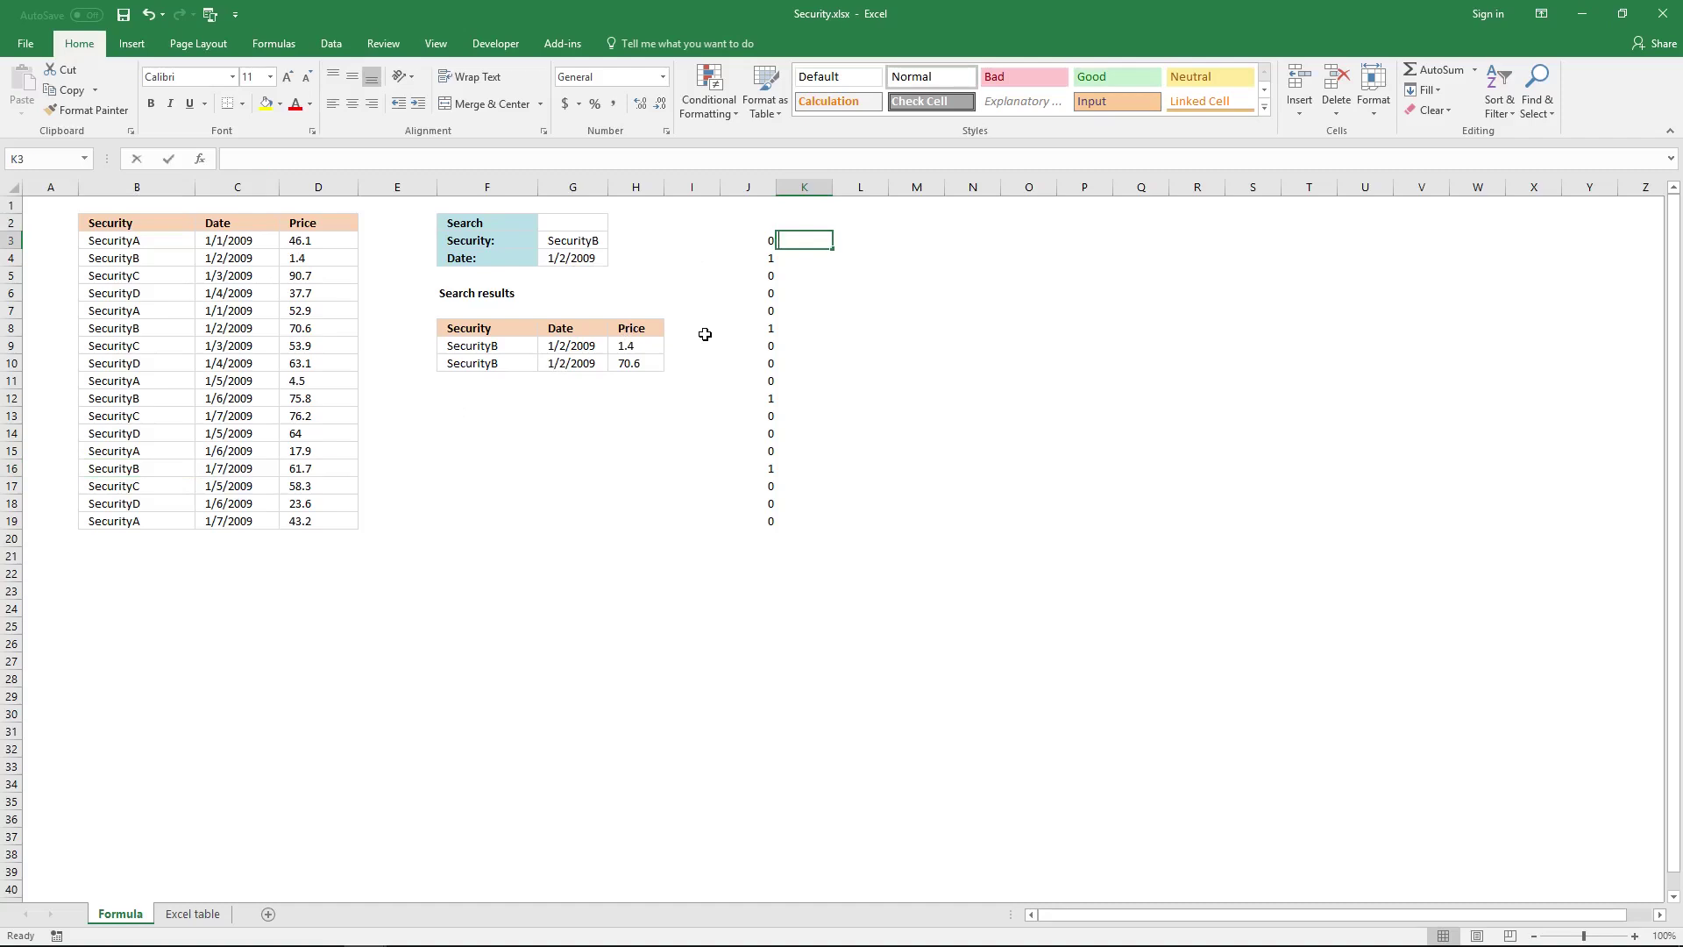
pyautogui.write('=COUNTI')
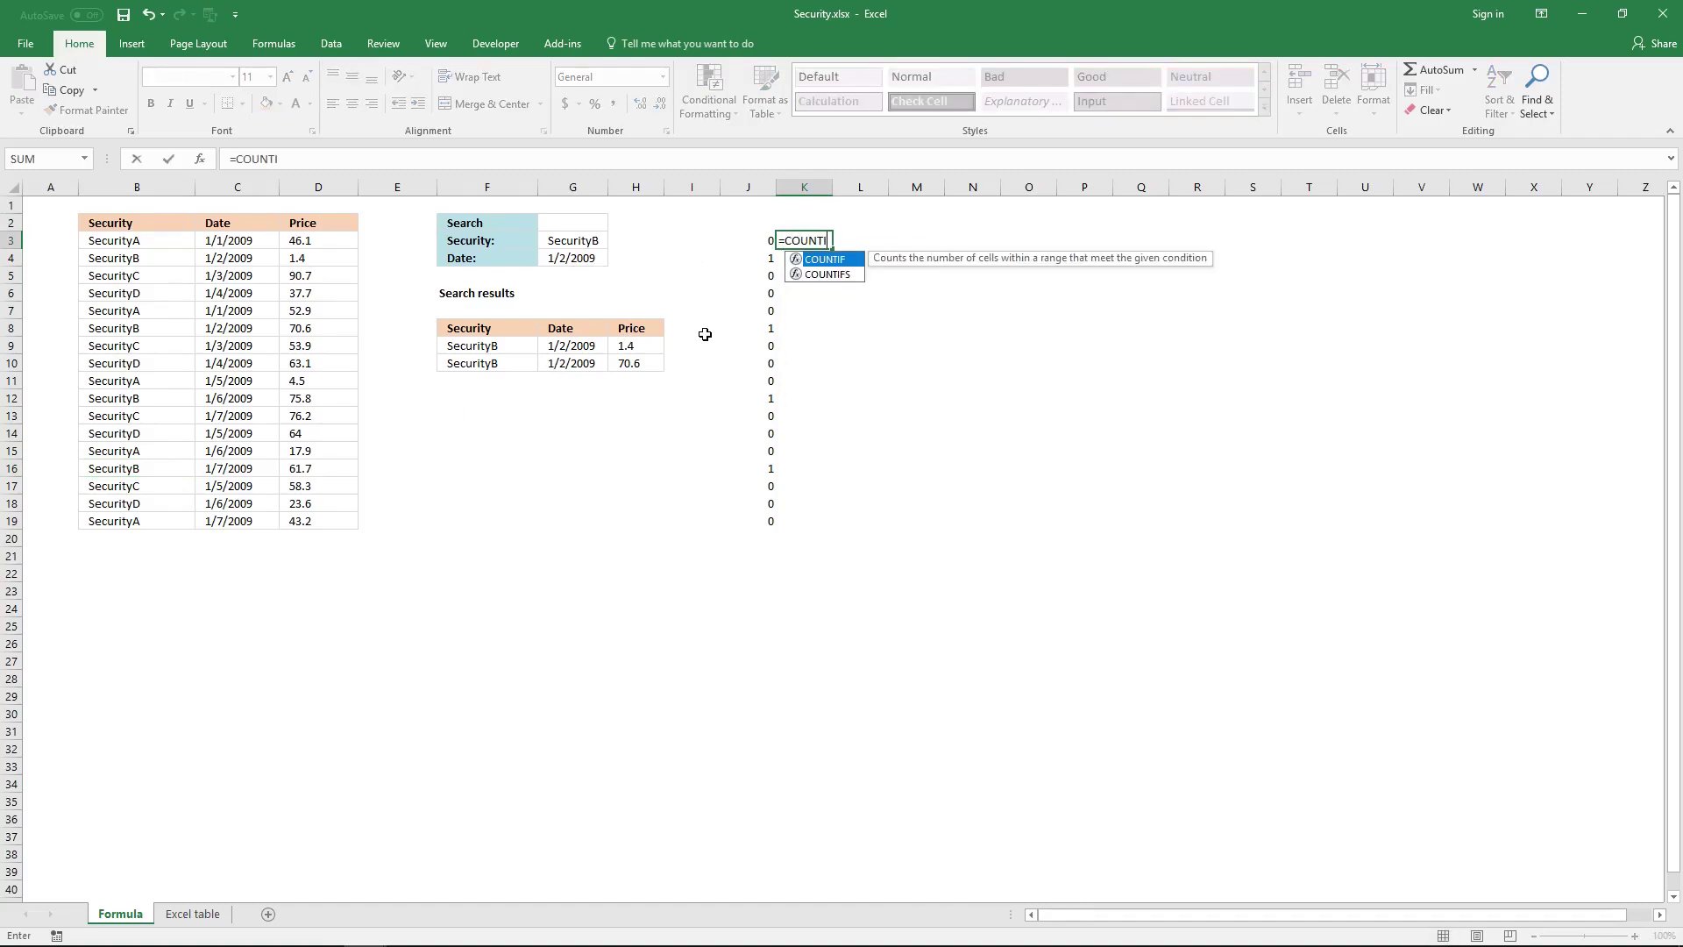
pyautogui.write('F(')
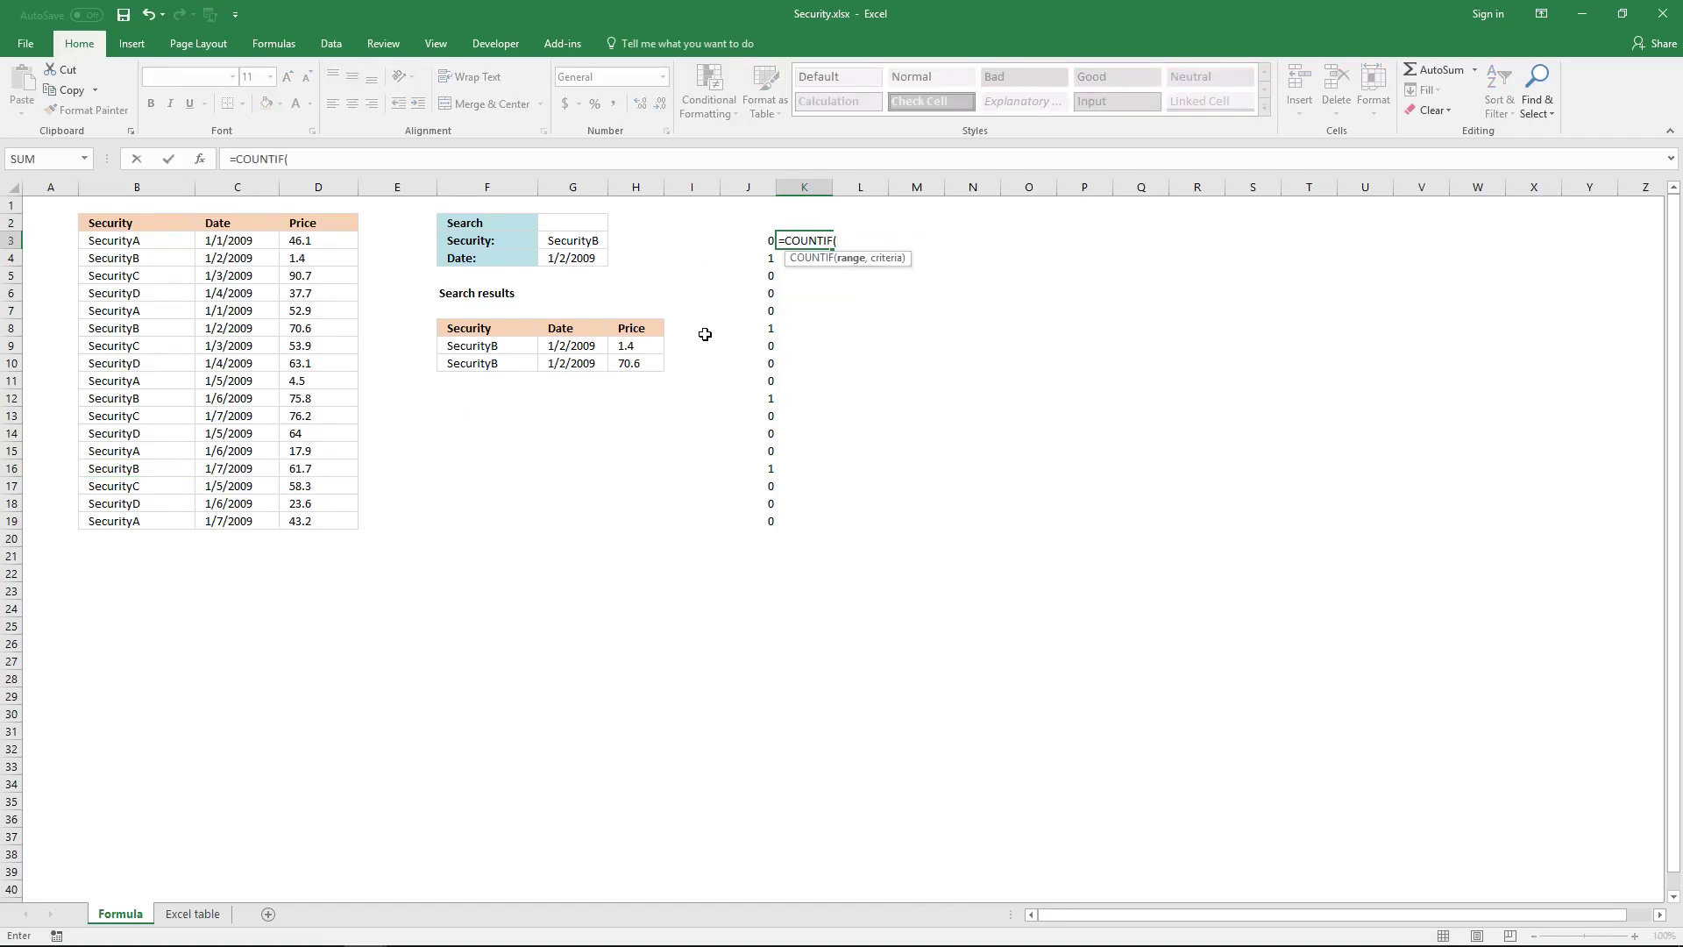
pyautogui.click(596, 256)
pyautogui.write(',')
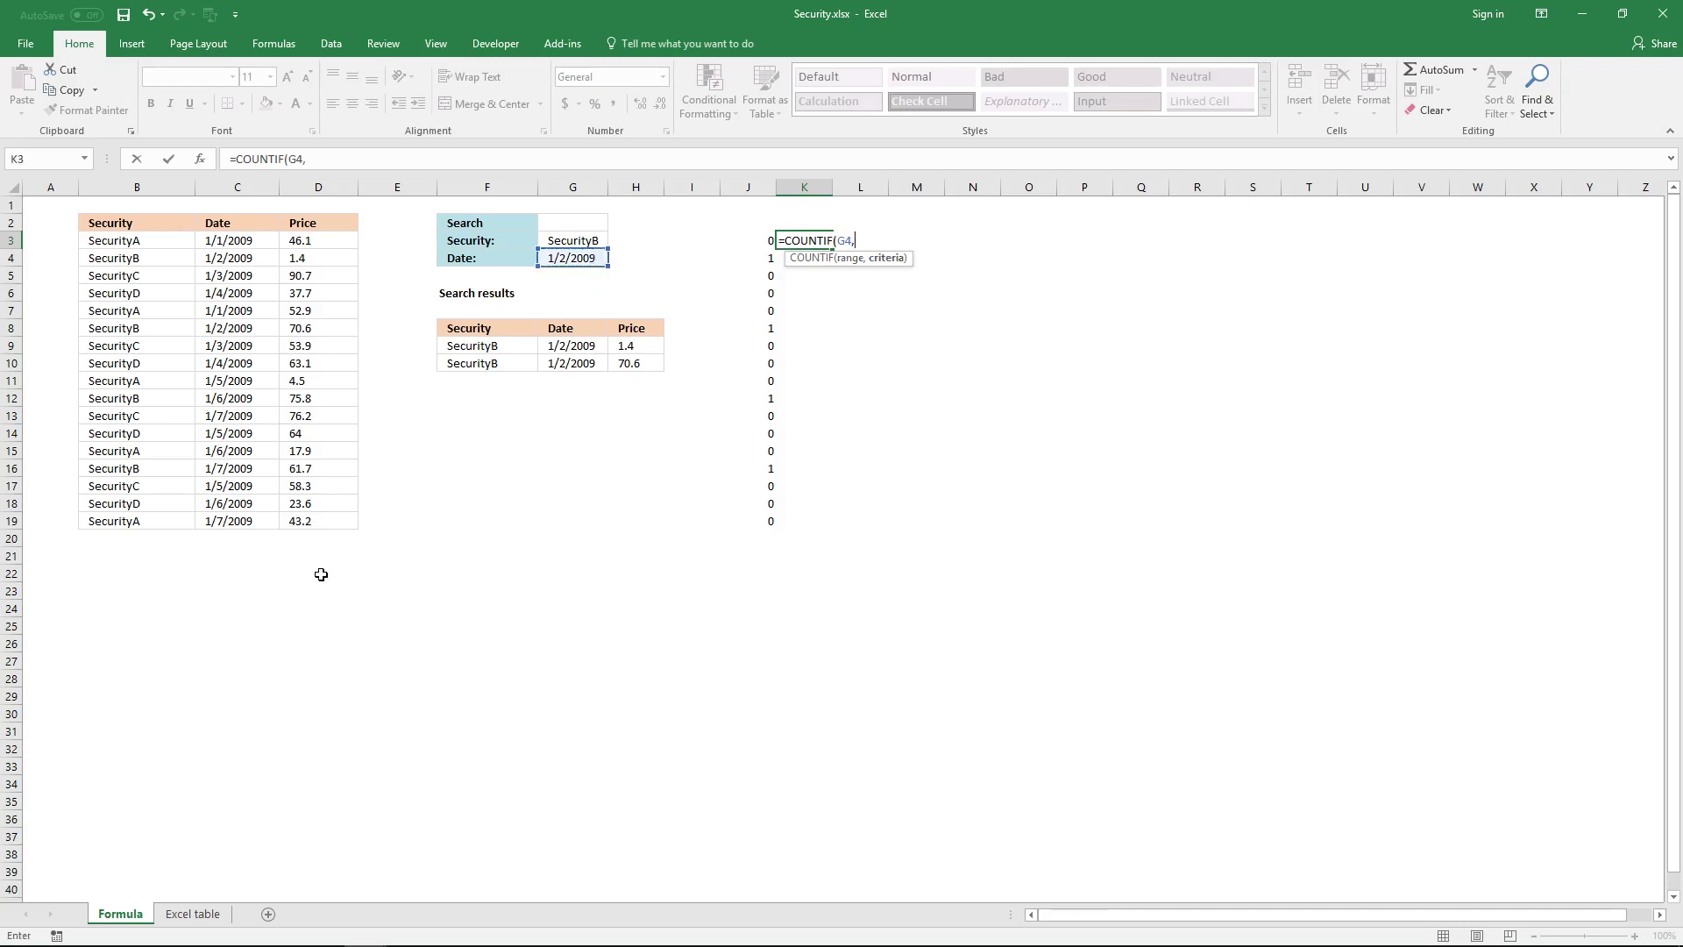
pyautogui.moveTo(251, 524); pyautogui.dragTo(268, 240)
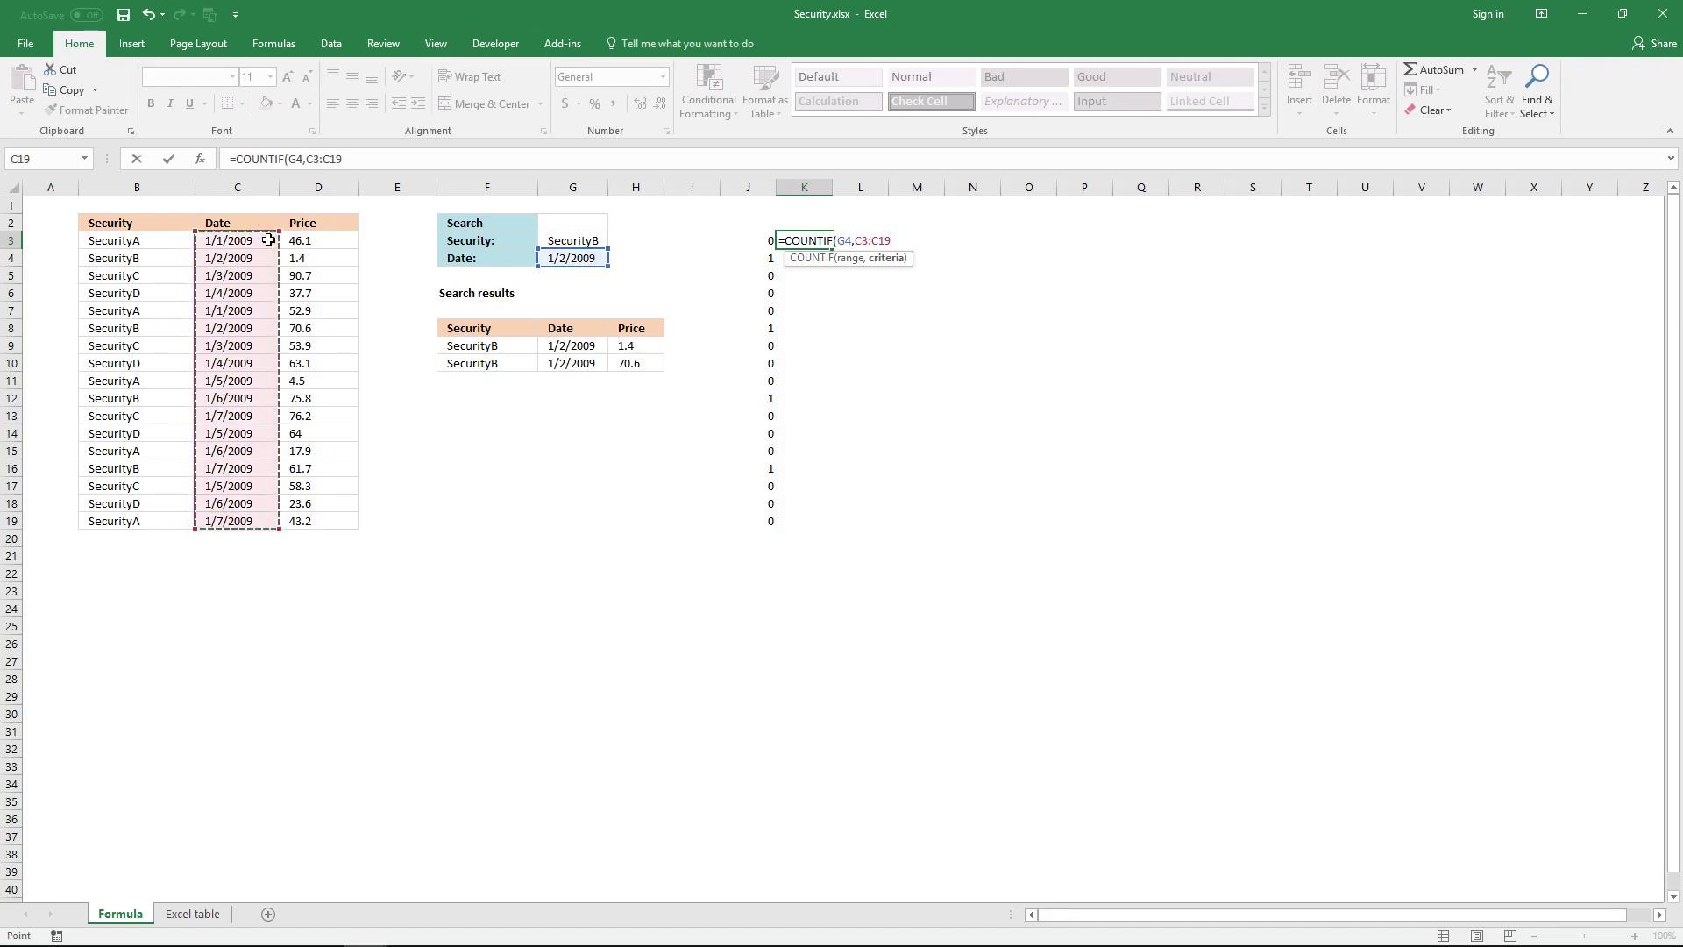
pyautogui.write(')')
pyautogui.hotkey('ctrl', 'shift', 'Return')
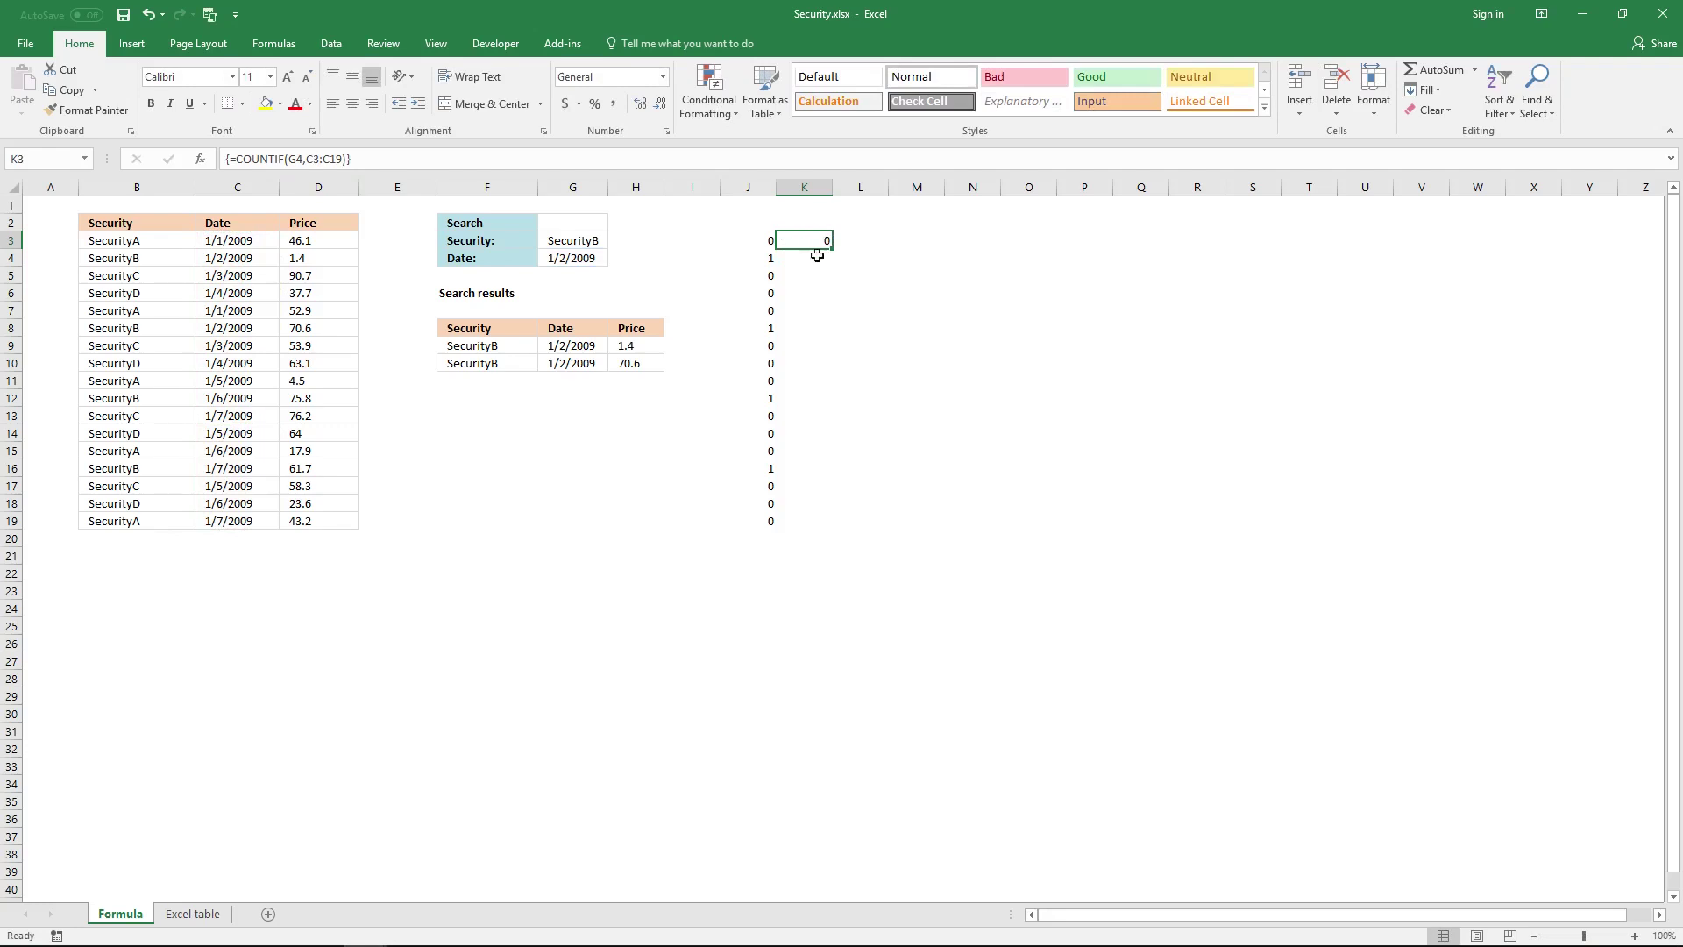
# Extend the date COUNTIF array formula over K3:K19 as one array and check its value in K4
pyautogui.moveTo(816, 238); pyautogui.dragTo(822, 515)
pyautogui.click(568, 167)
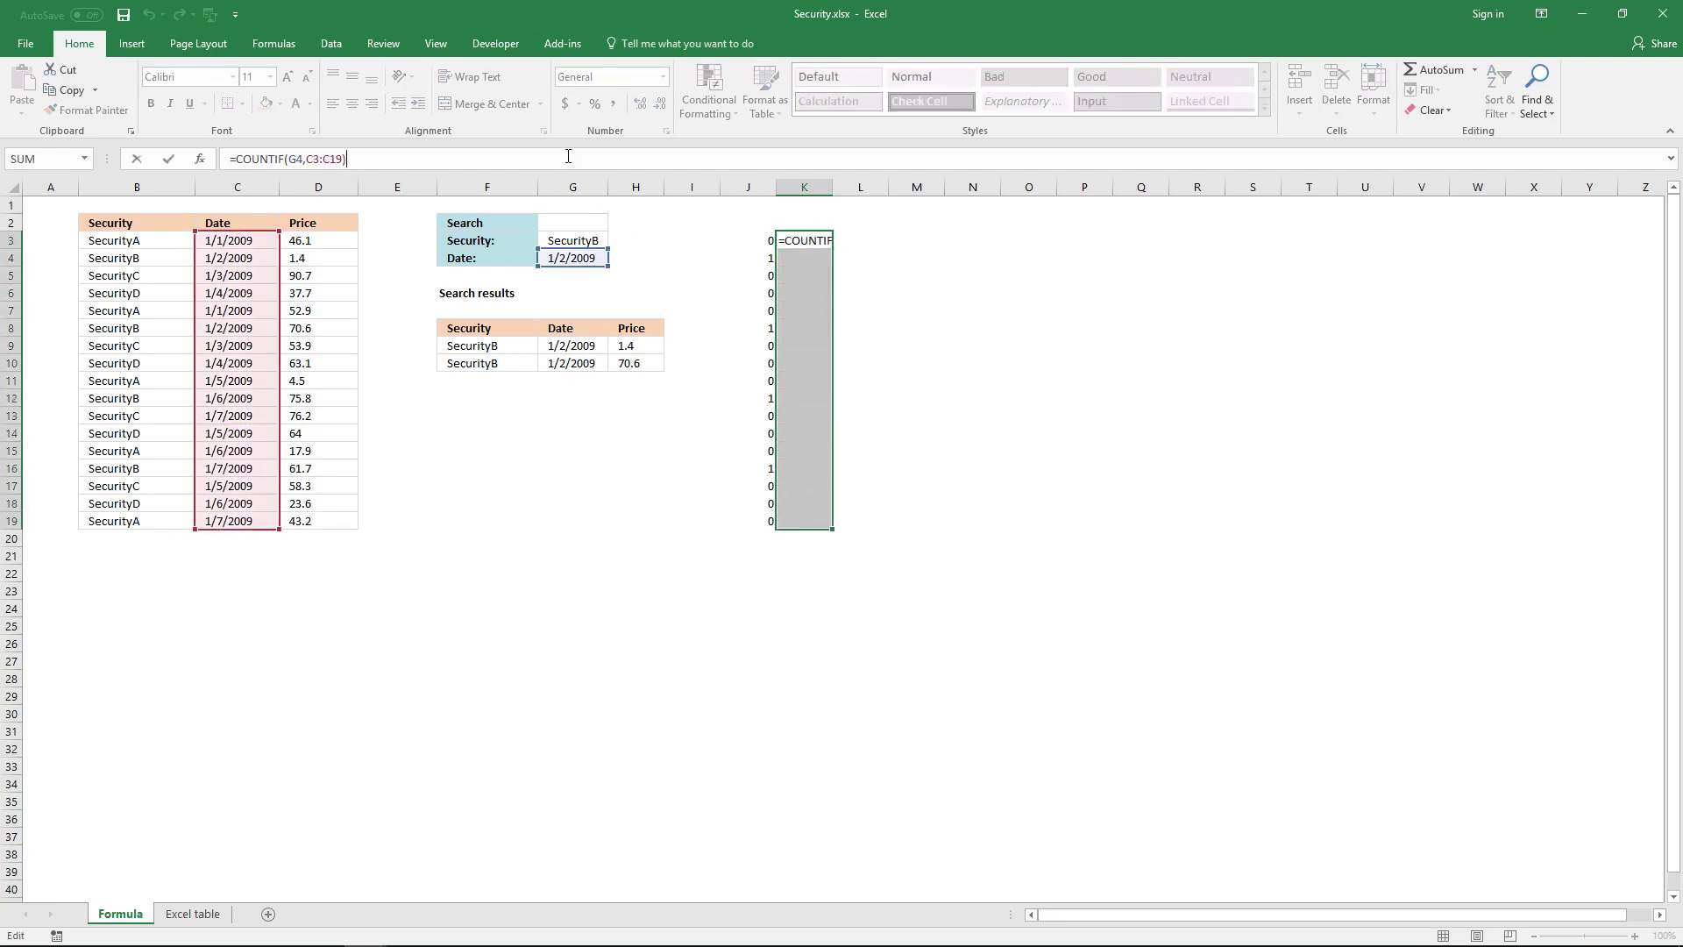
pyautogui.hotkey('ctrl', 'shift', 'Return')
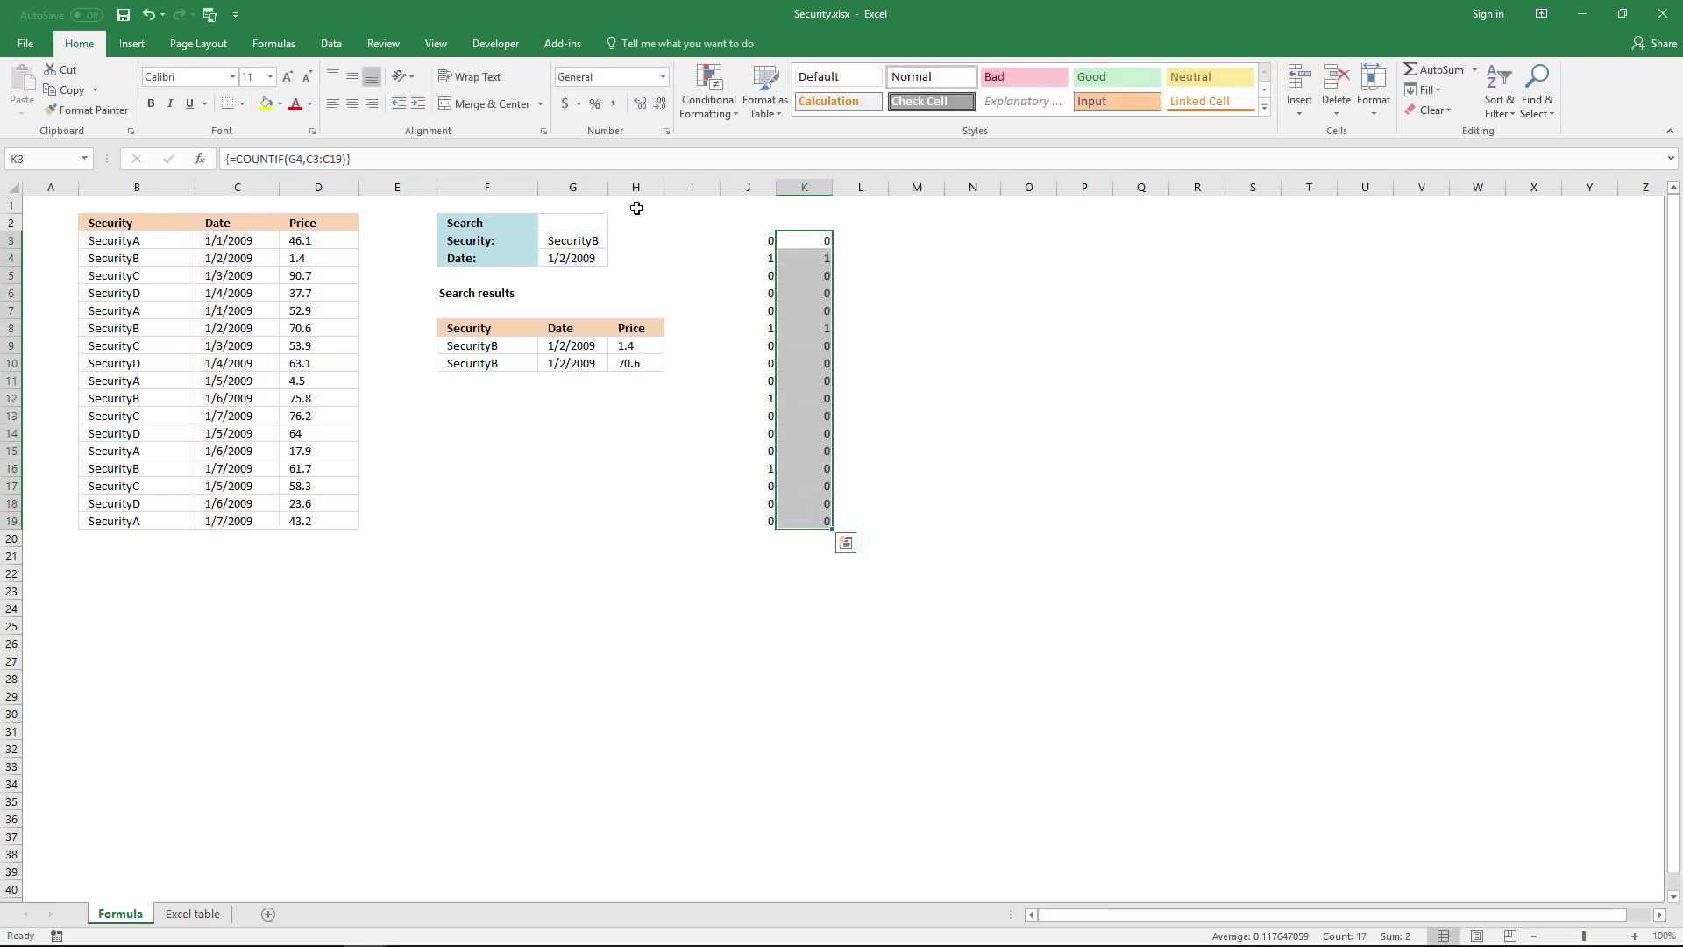
pyautogui.click(813, 262)
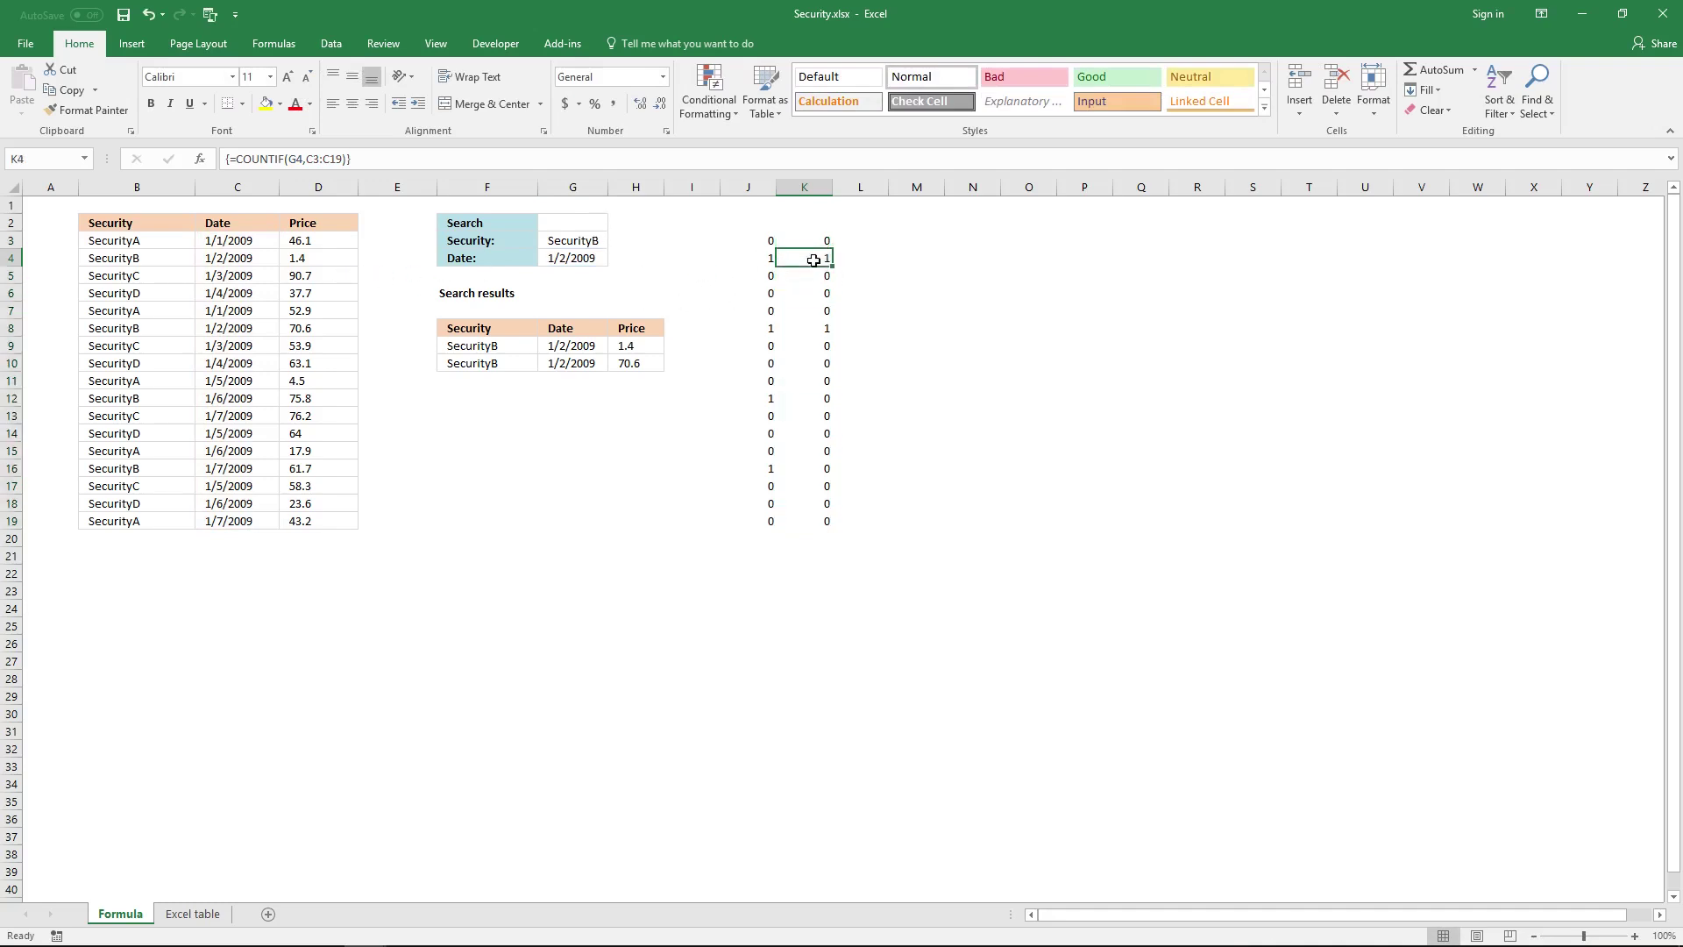
# Compare the date match in K8 with the search security in G3 and the search date in G4
pyautogui.click(810, 328)
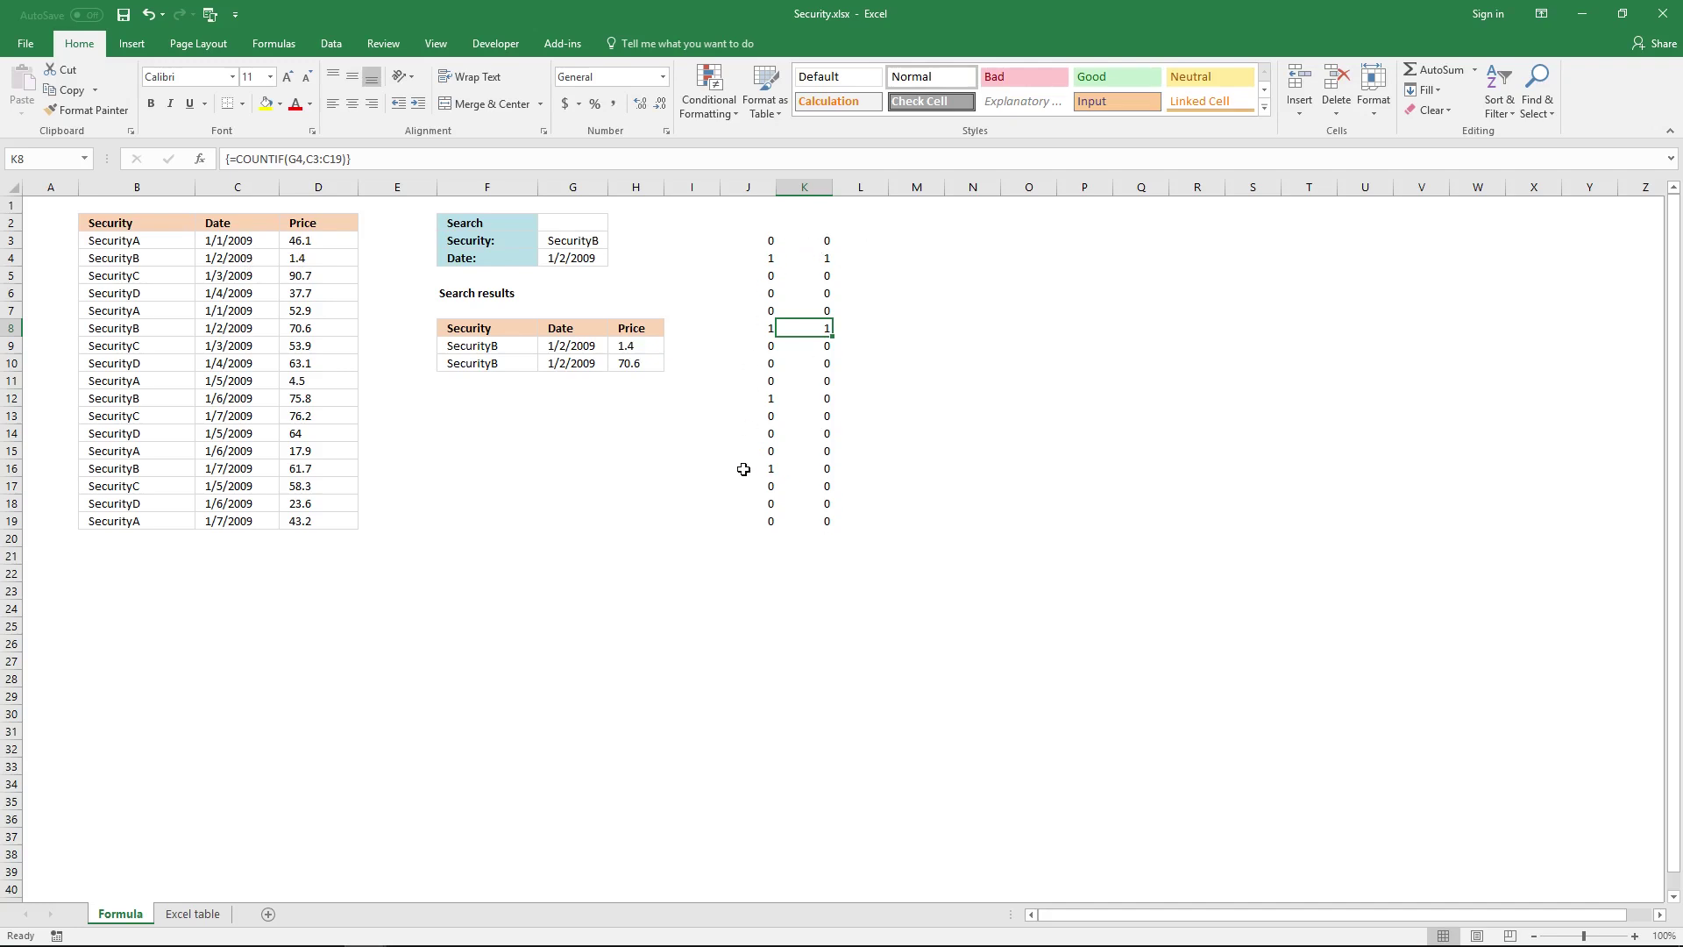
pyautogui.click(600, 246)
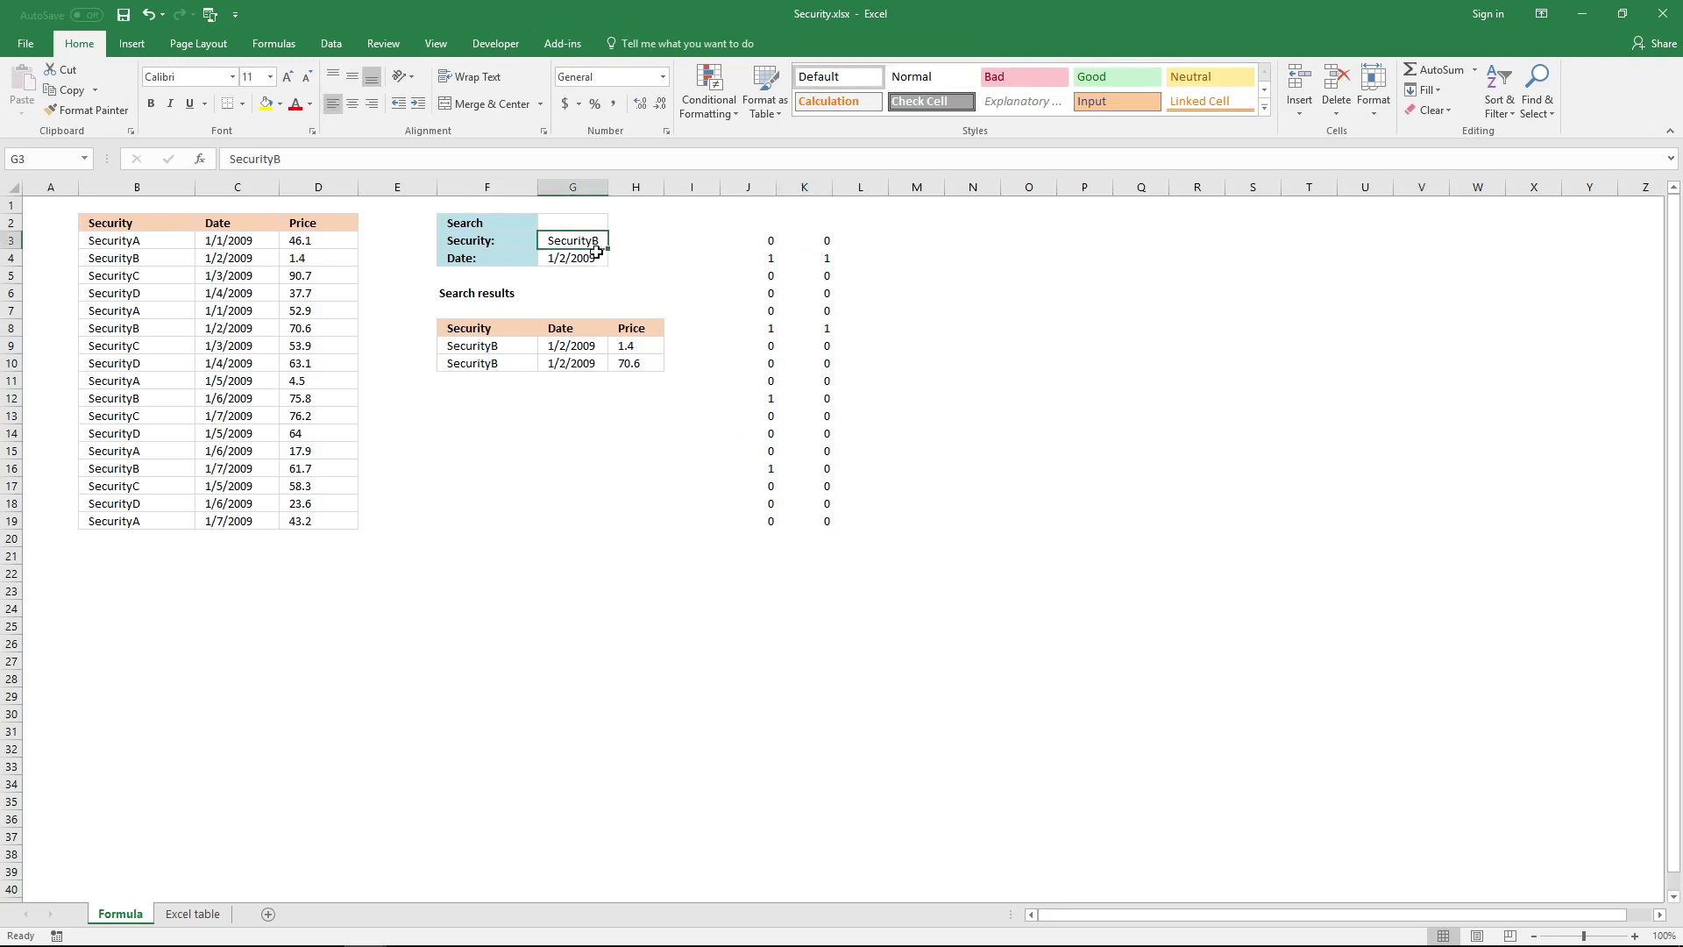
pyautogui.click(582, 259)
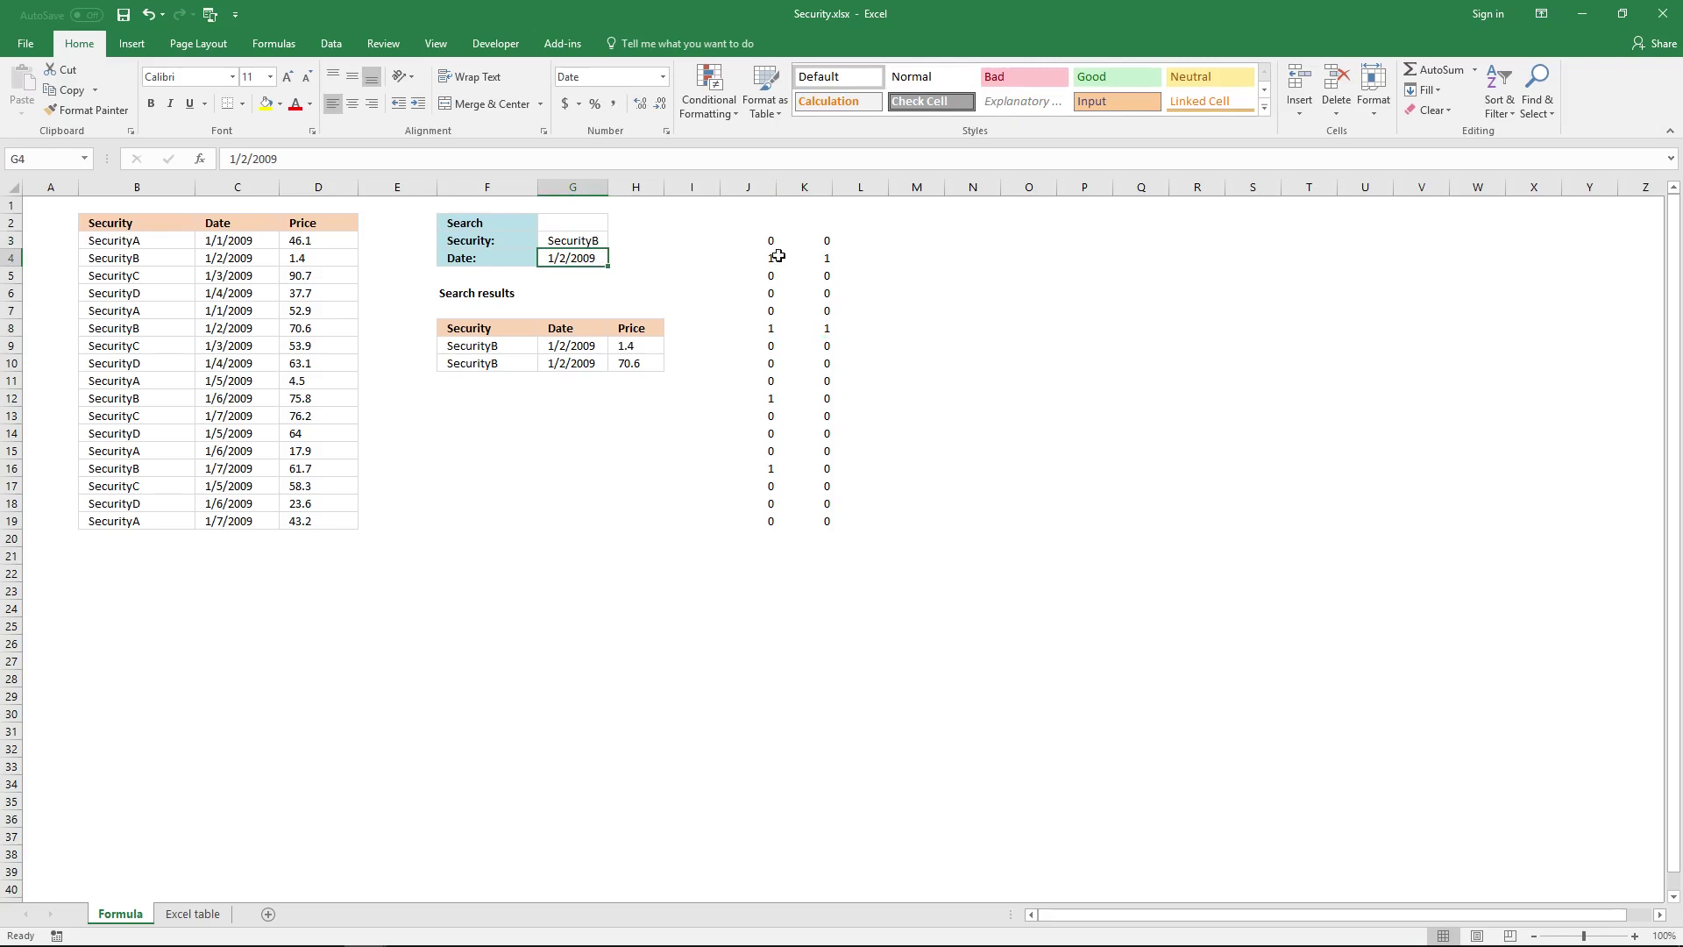
# Copy the date COUNTIF expression from K3 into L3 and follow it with a multiplication sign
pyautogui.click(864, 244)
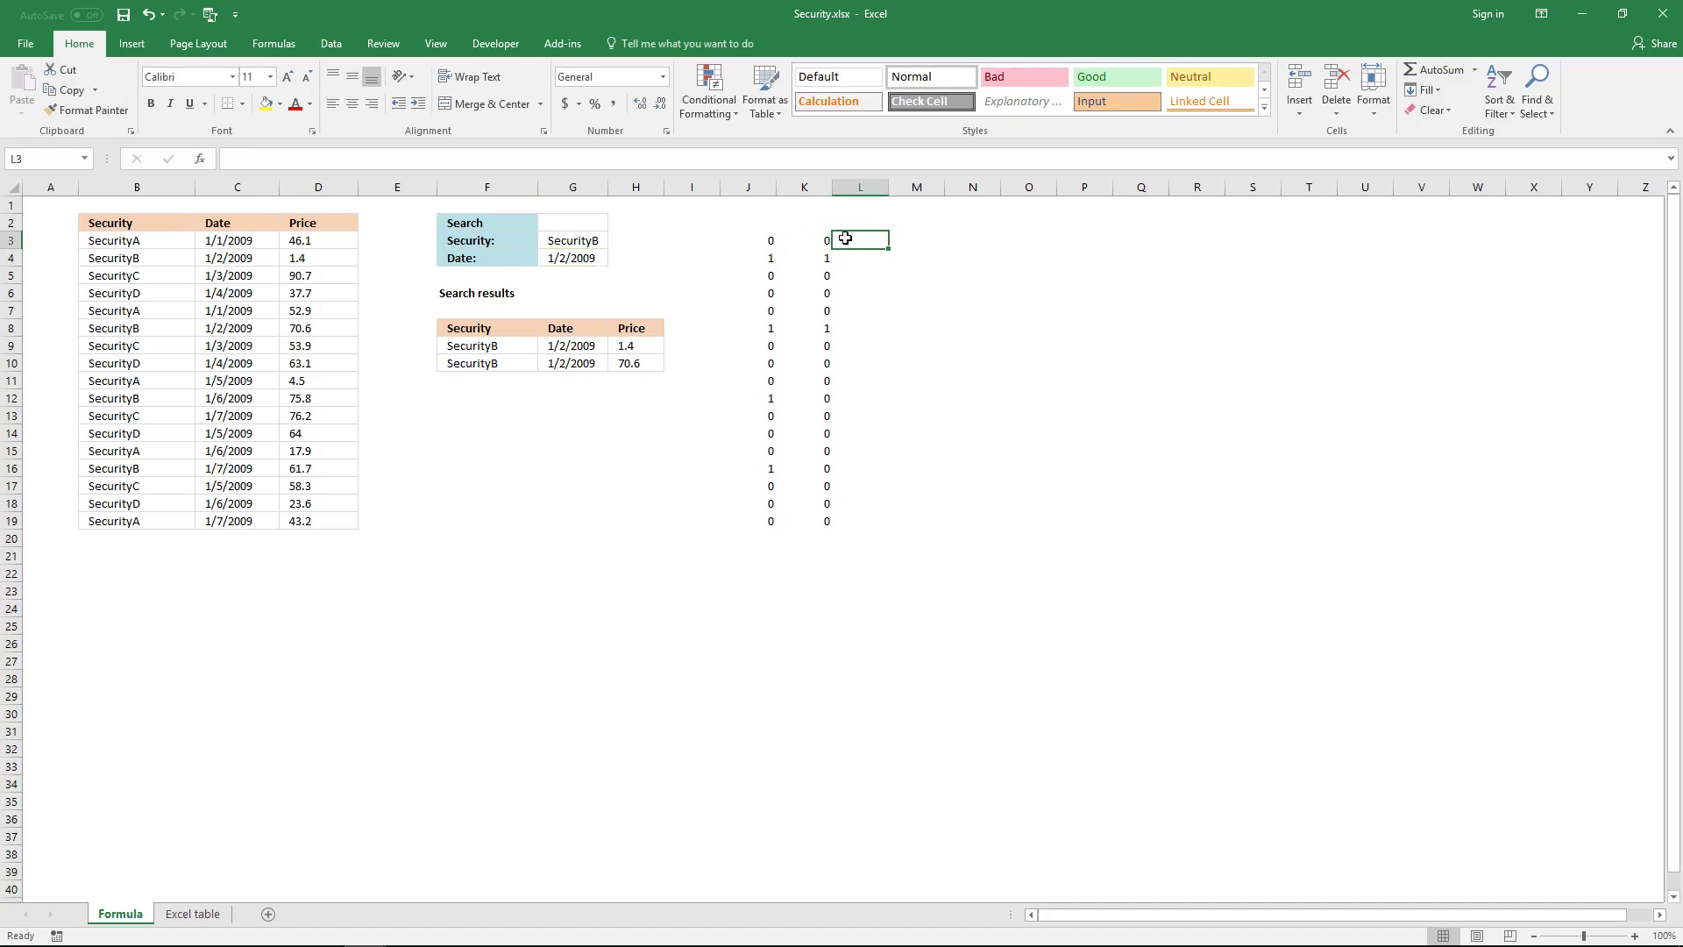
pyautogui.click(785, 244)
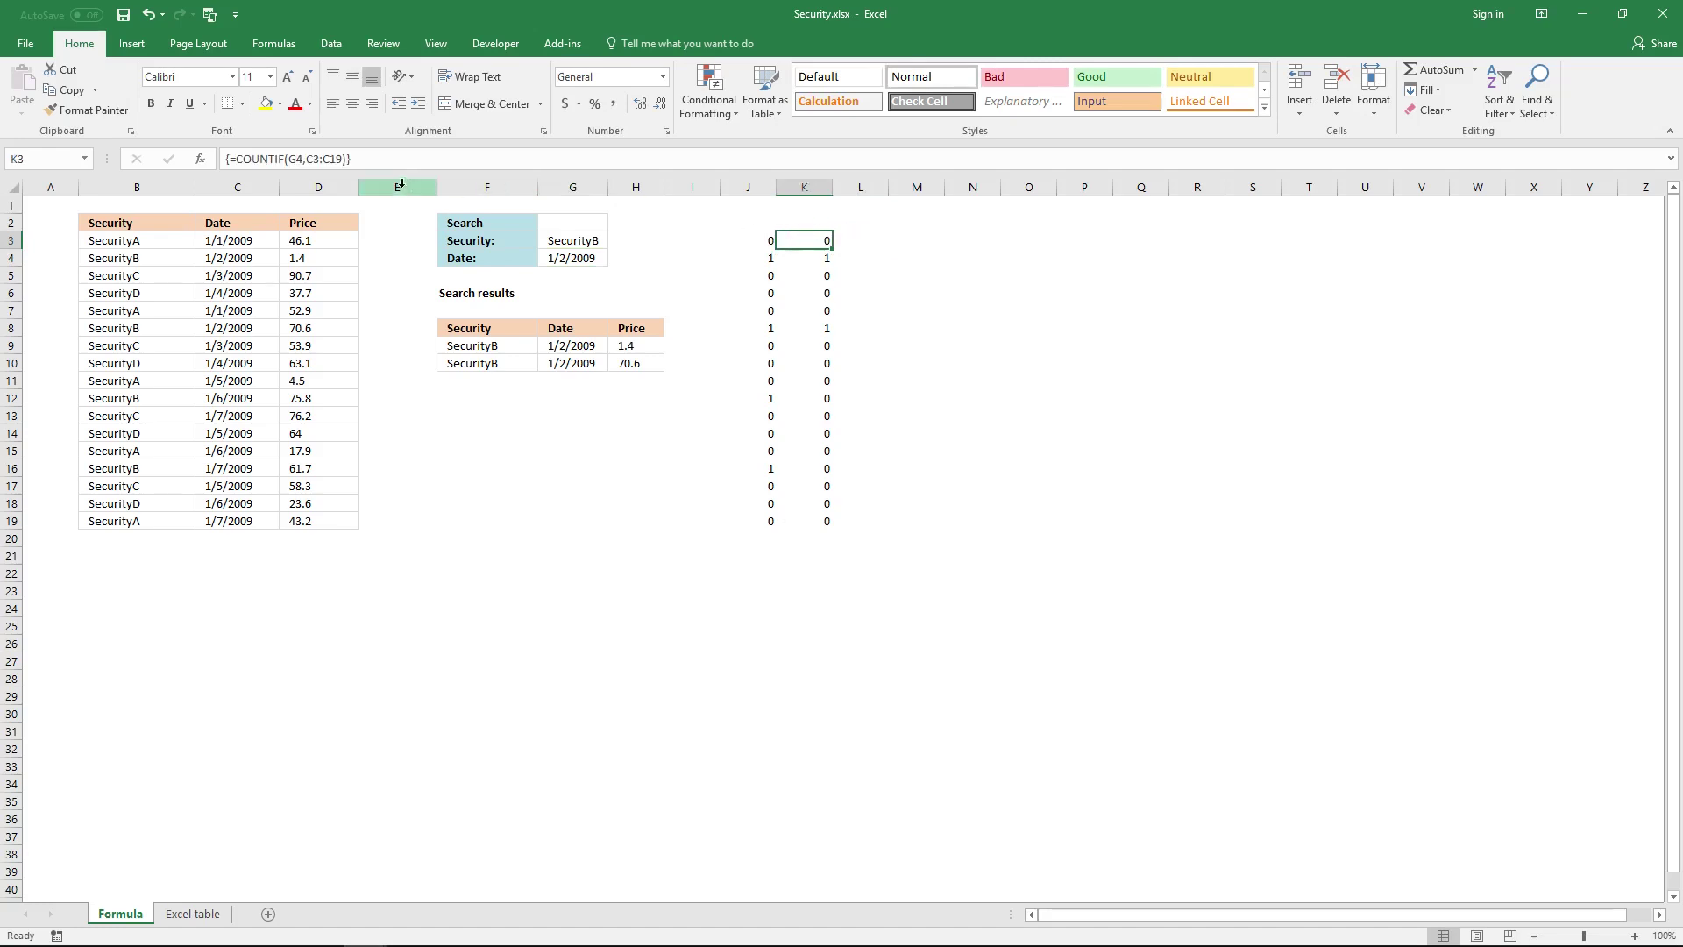
pyautogui.moveTo(401, 159); pyautogui.dragTo(246, 154)
pyautogui.hotkey('ctrl', 'c')
pyautogui.press('Escape')
pyautogui.click(861, 240)
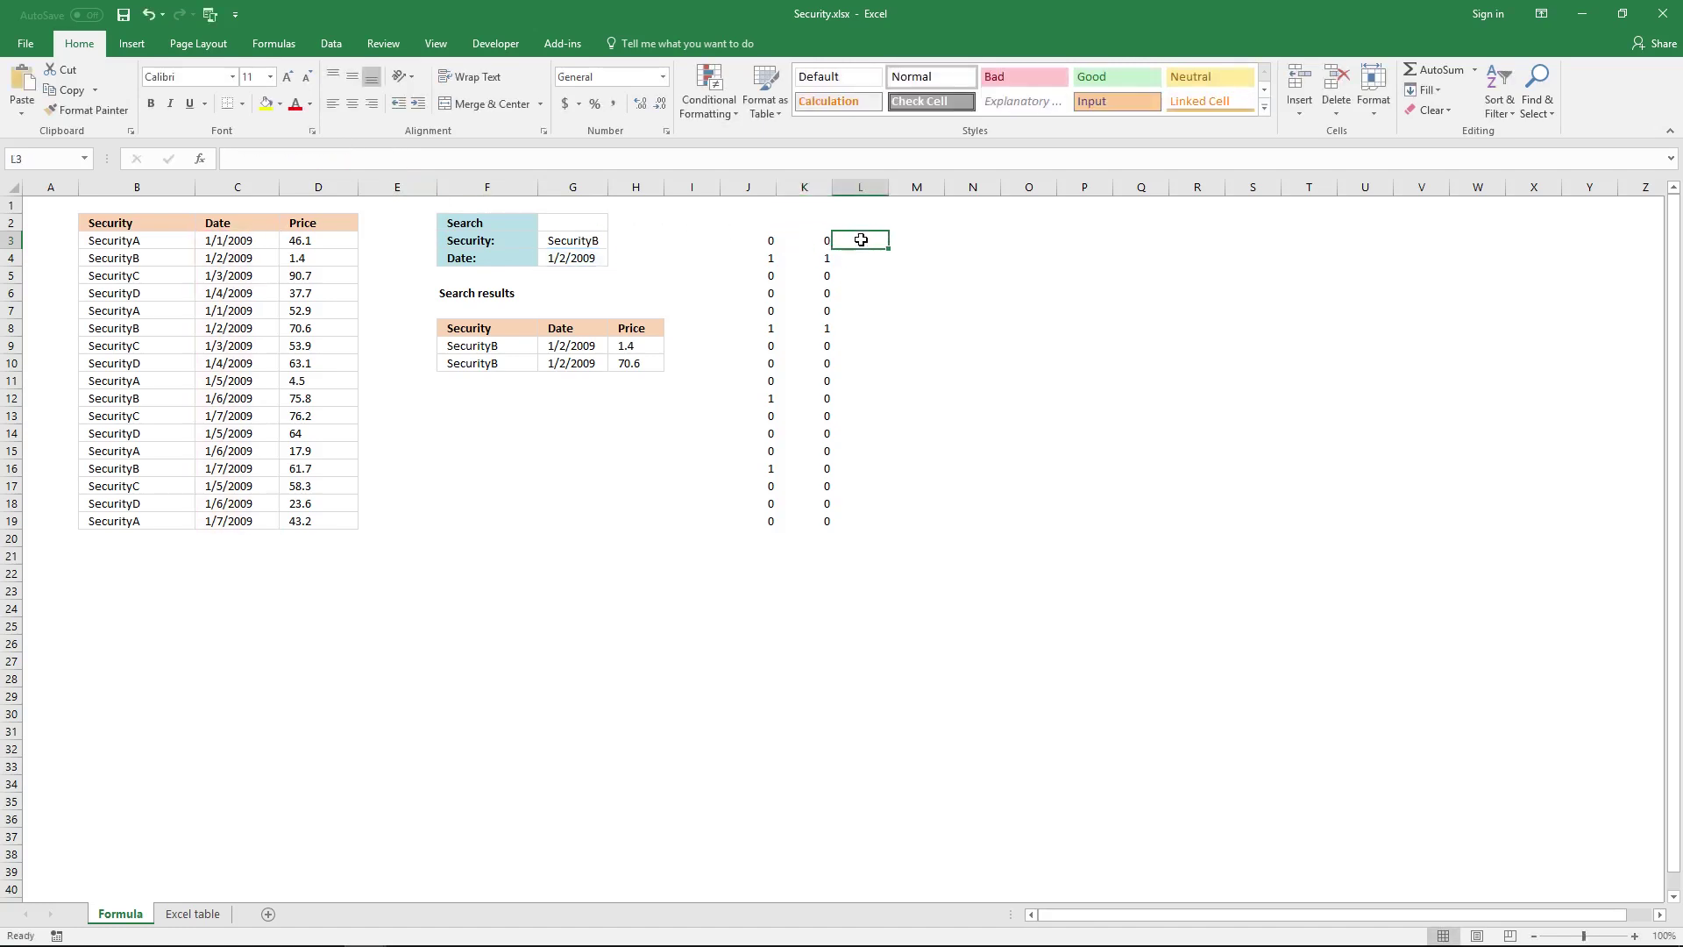
pyautogui.write('=')
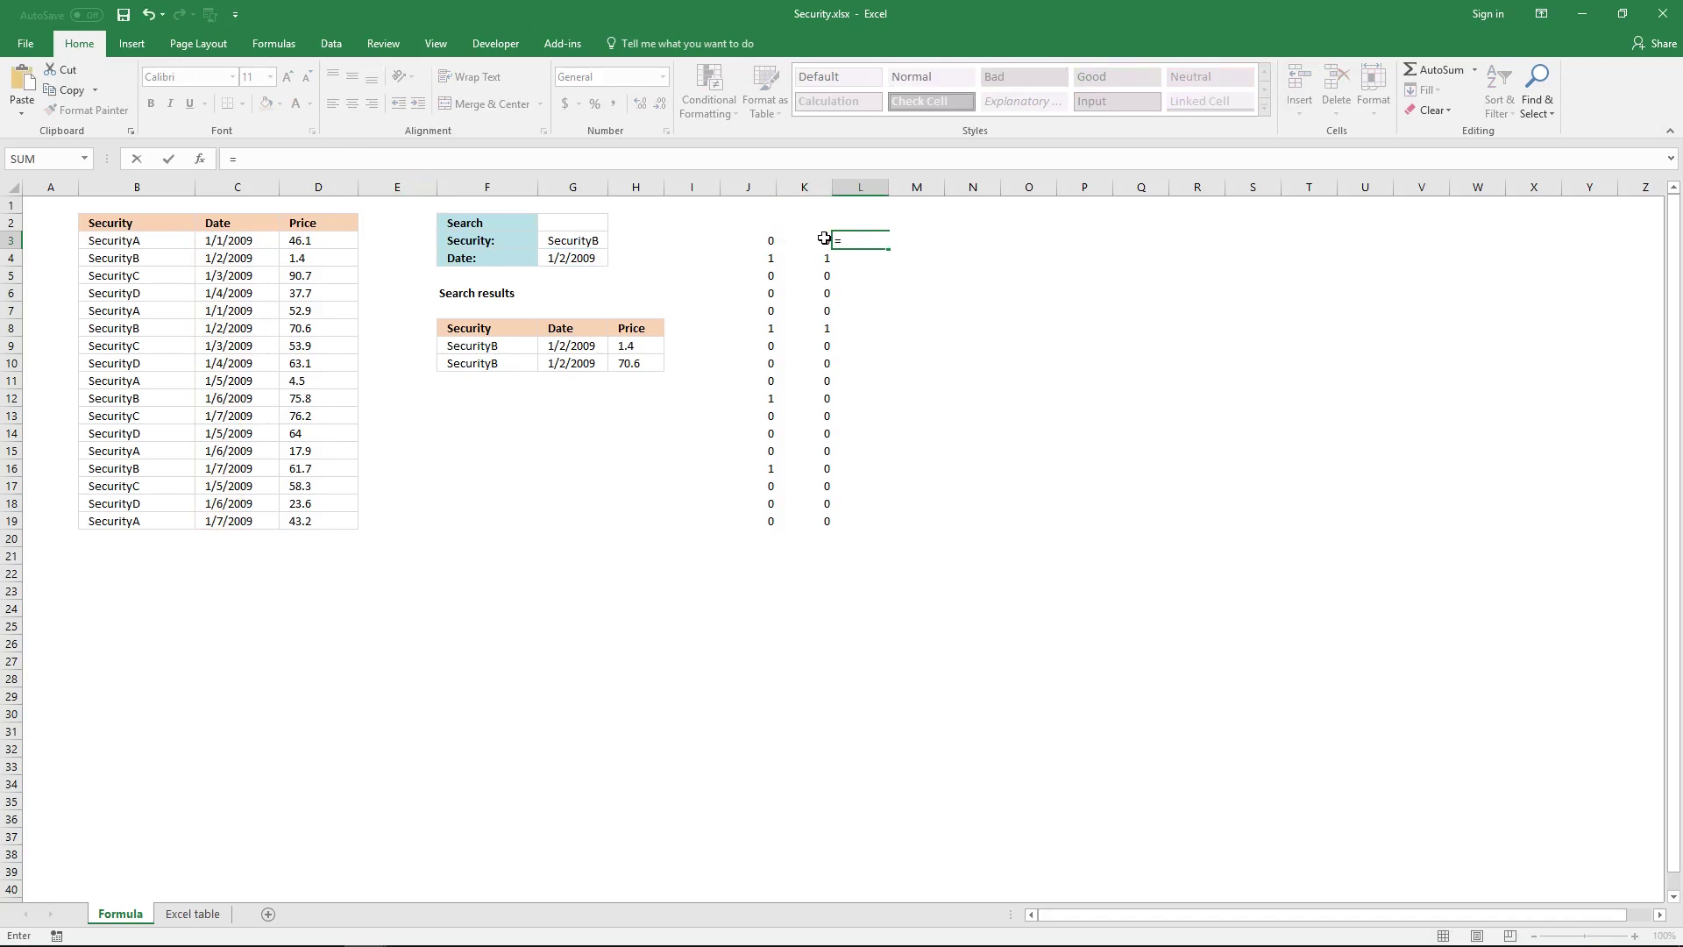
pyautogui.hotkey('ctrl', 'v')
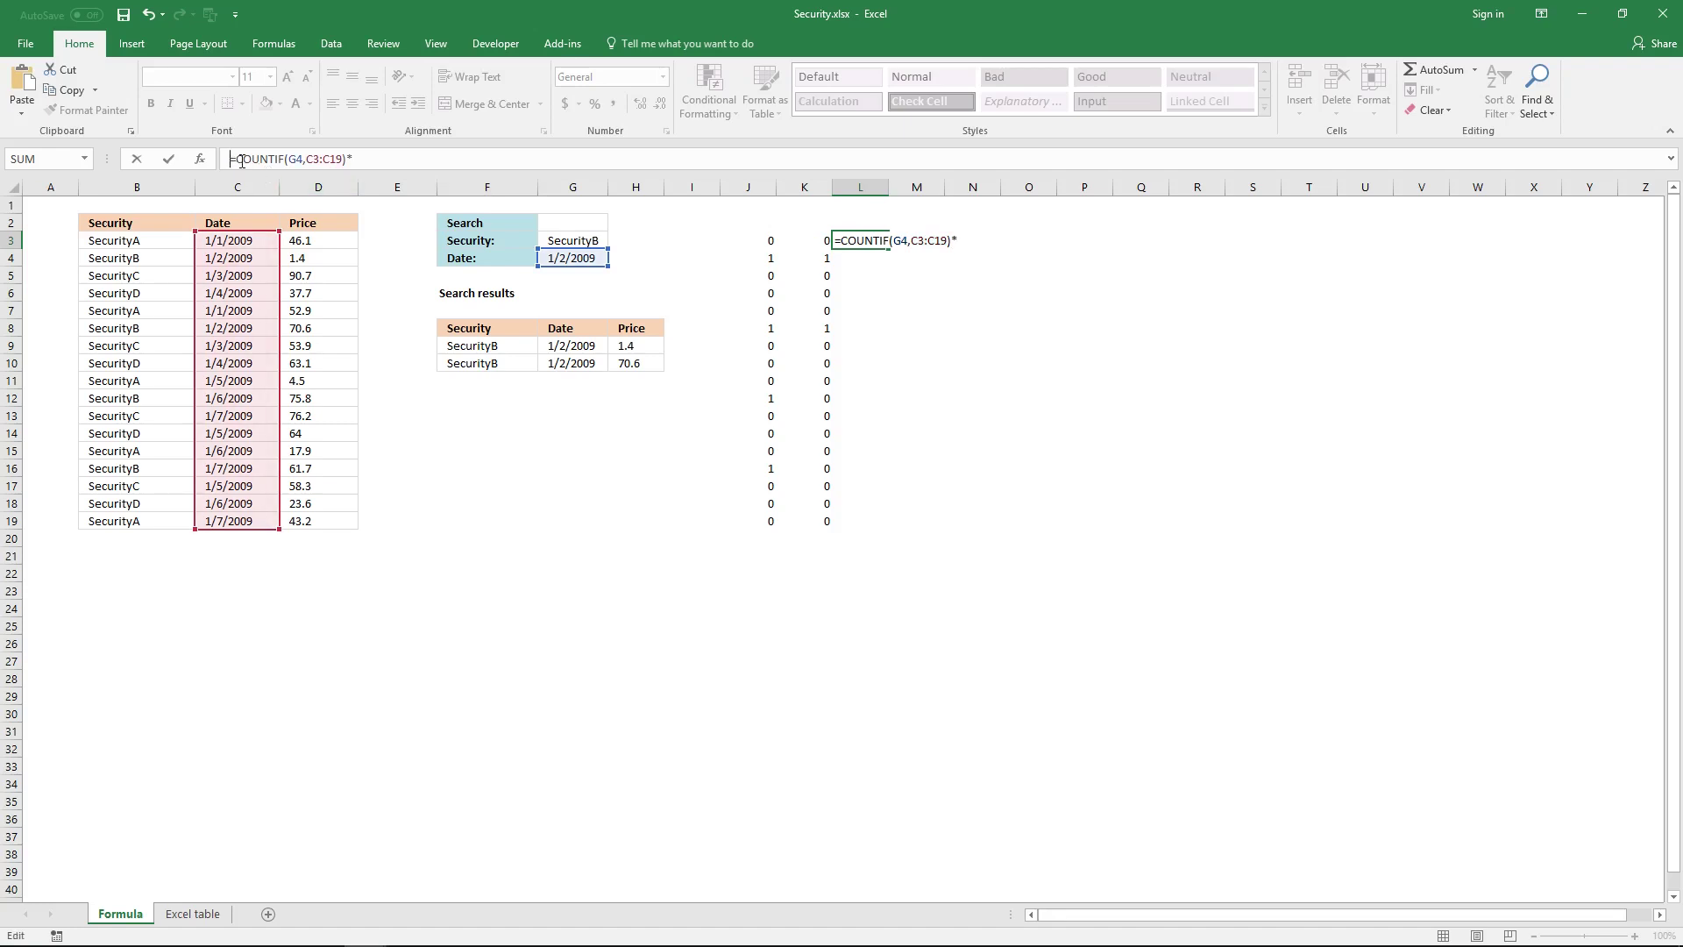
pyautogui.press('Return')
# Append J3's security COUNTIF to complete L3 as the array formula =COUNTIF(G4,C3:C19)*COUNTIF(G3,$B$3:$B$19)
pyautogui.click(740, 239)
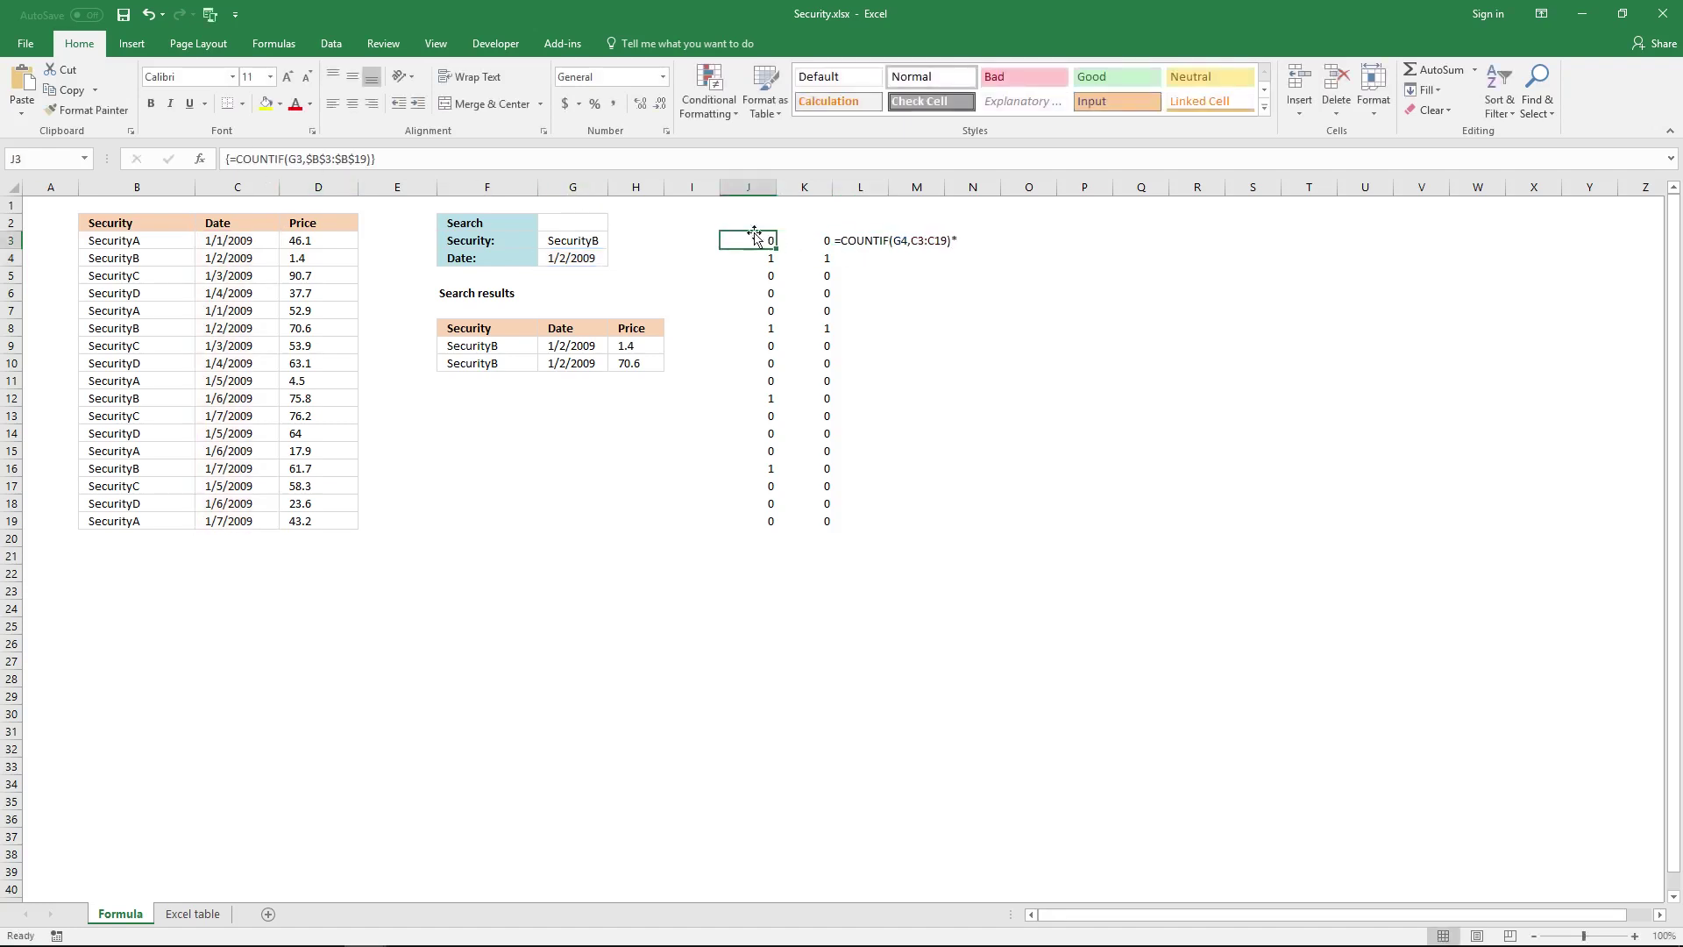
pyautogui.moveTo(412, 158); pyautogui.dragTo(243, 158)
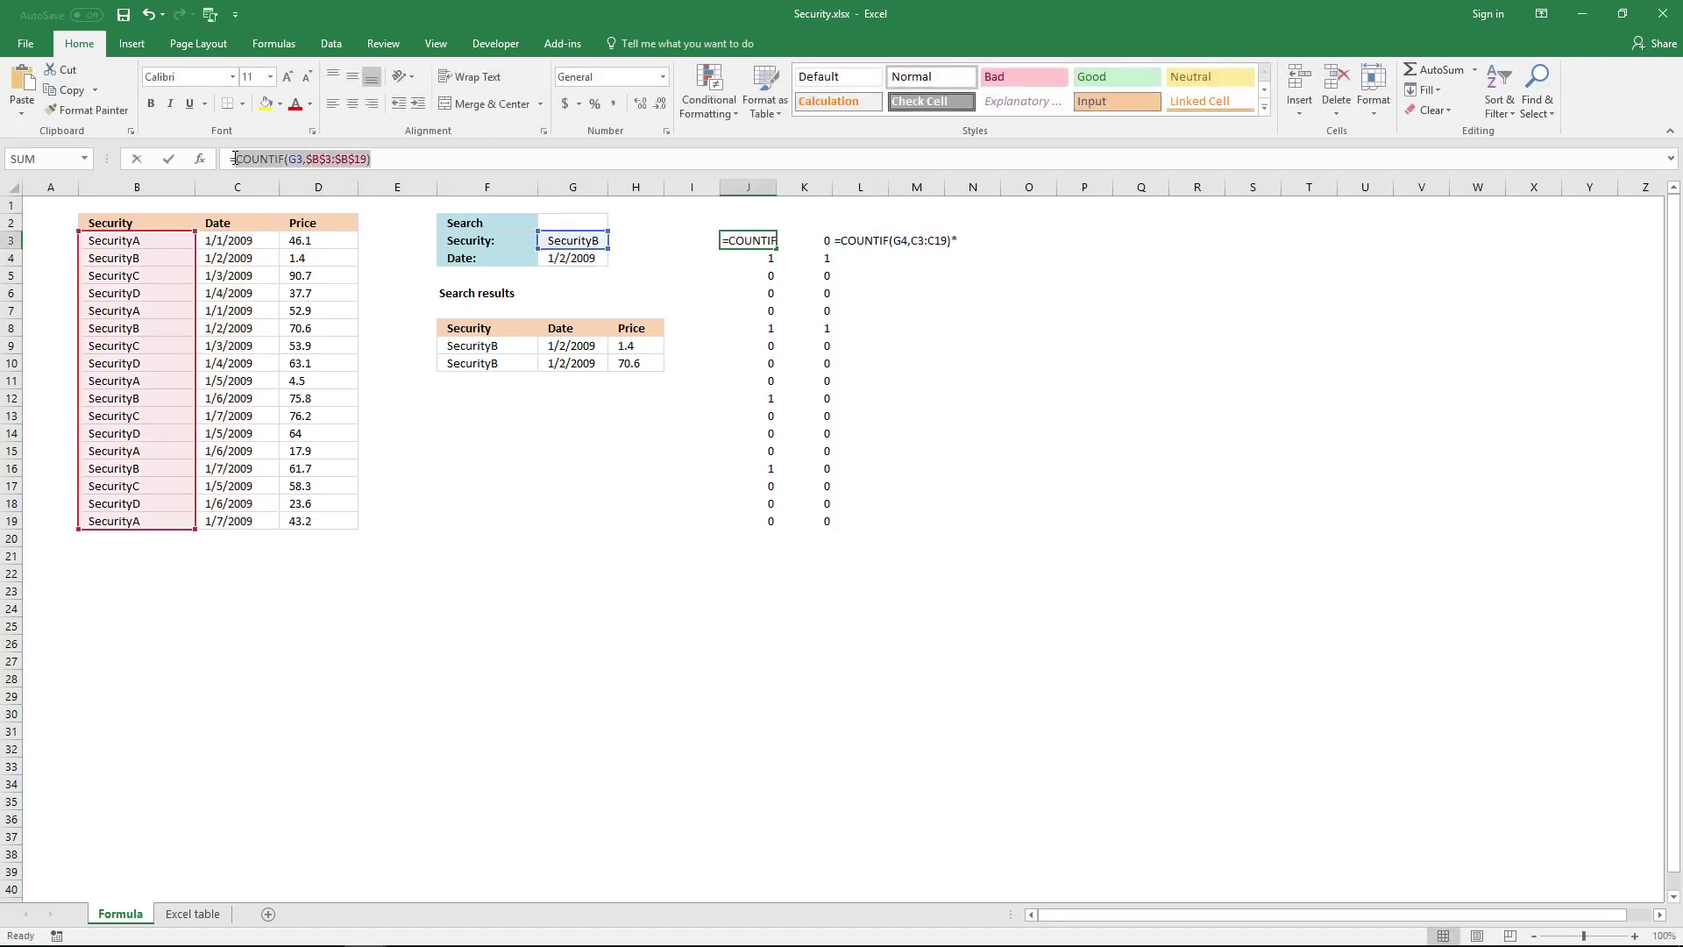
pyautogui.hotkey('ctrl', 'shift', 'Return')
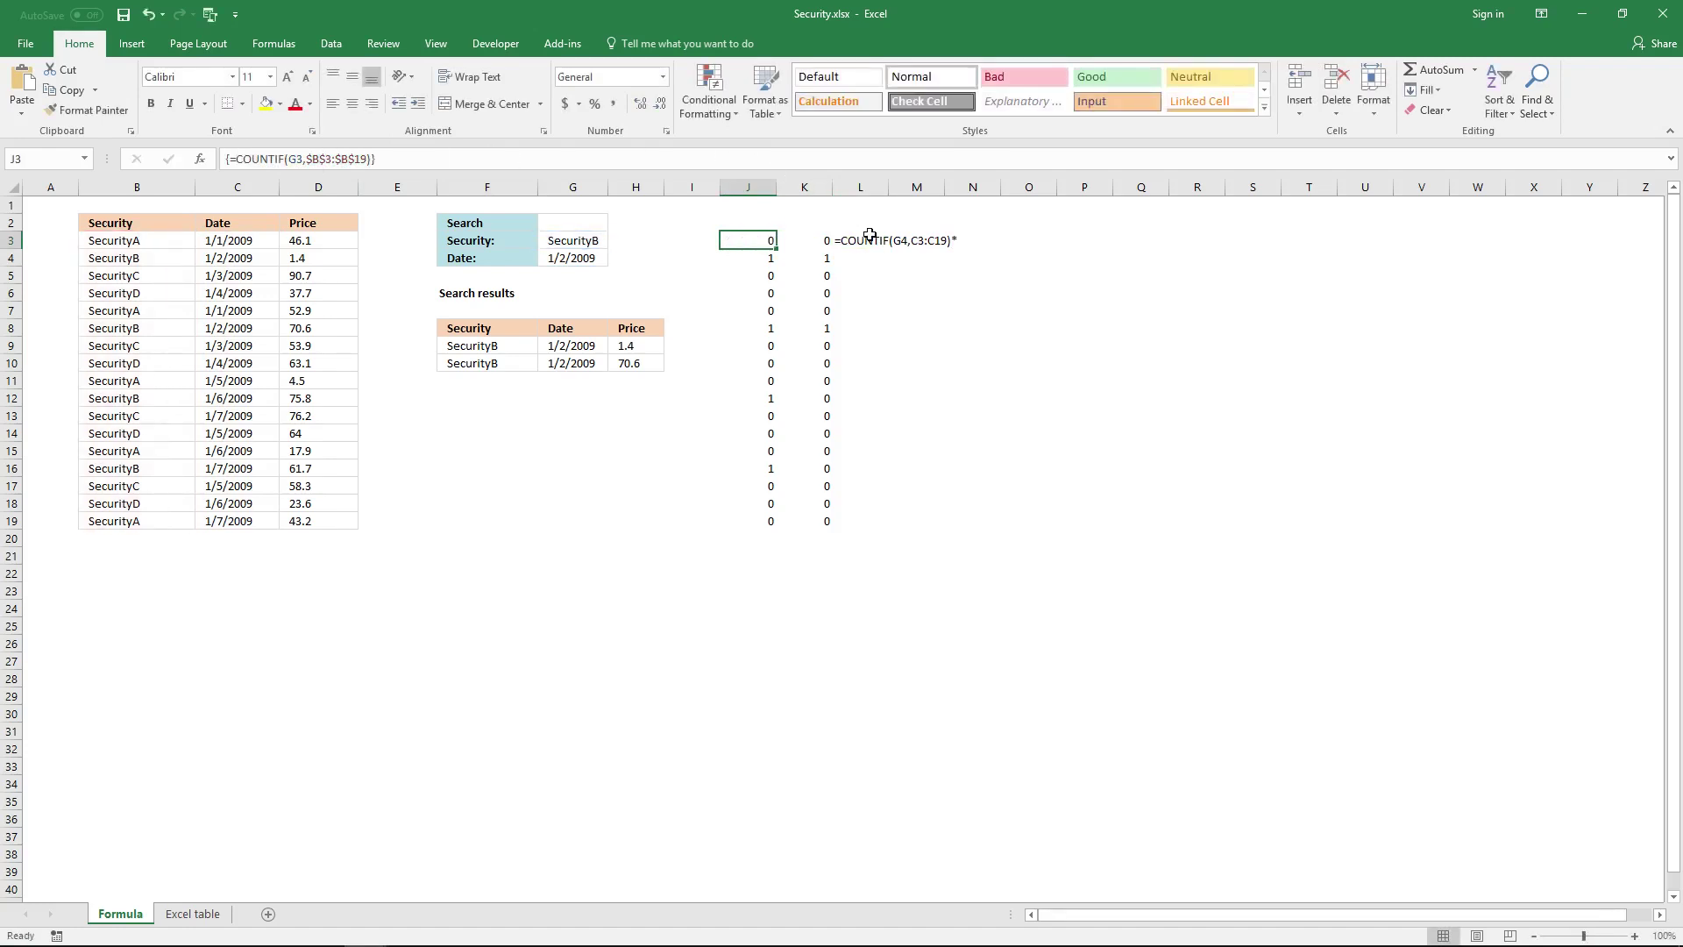
pyautogui.click(852, 230)
pyautogui.click(475, 161)
pyautogui.hotkey('ctrl', 'v')
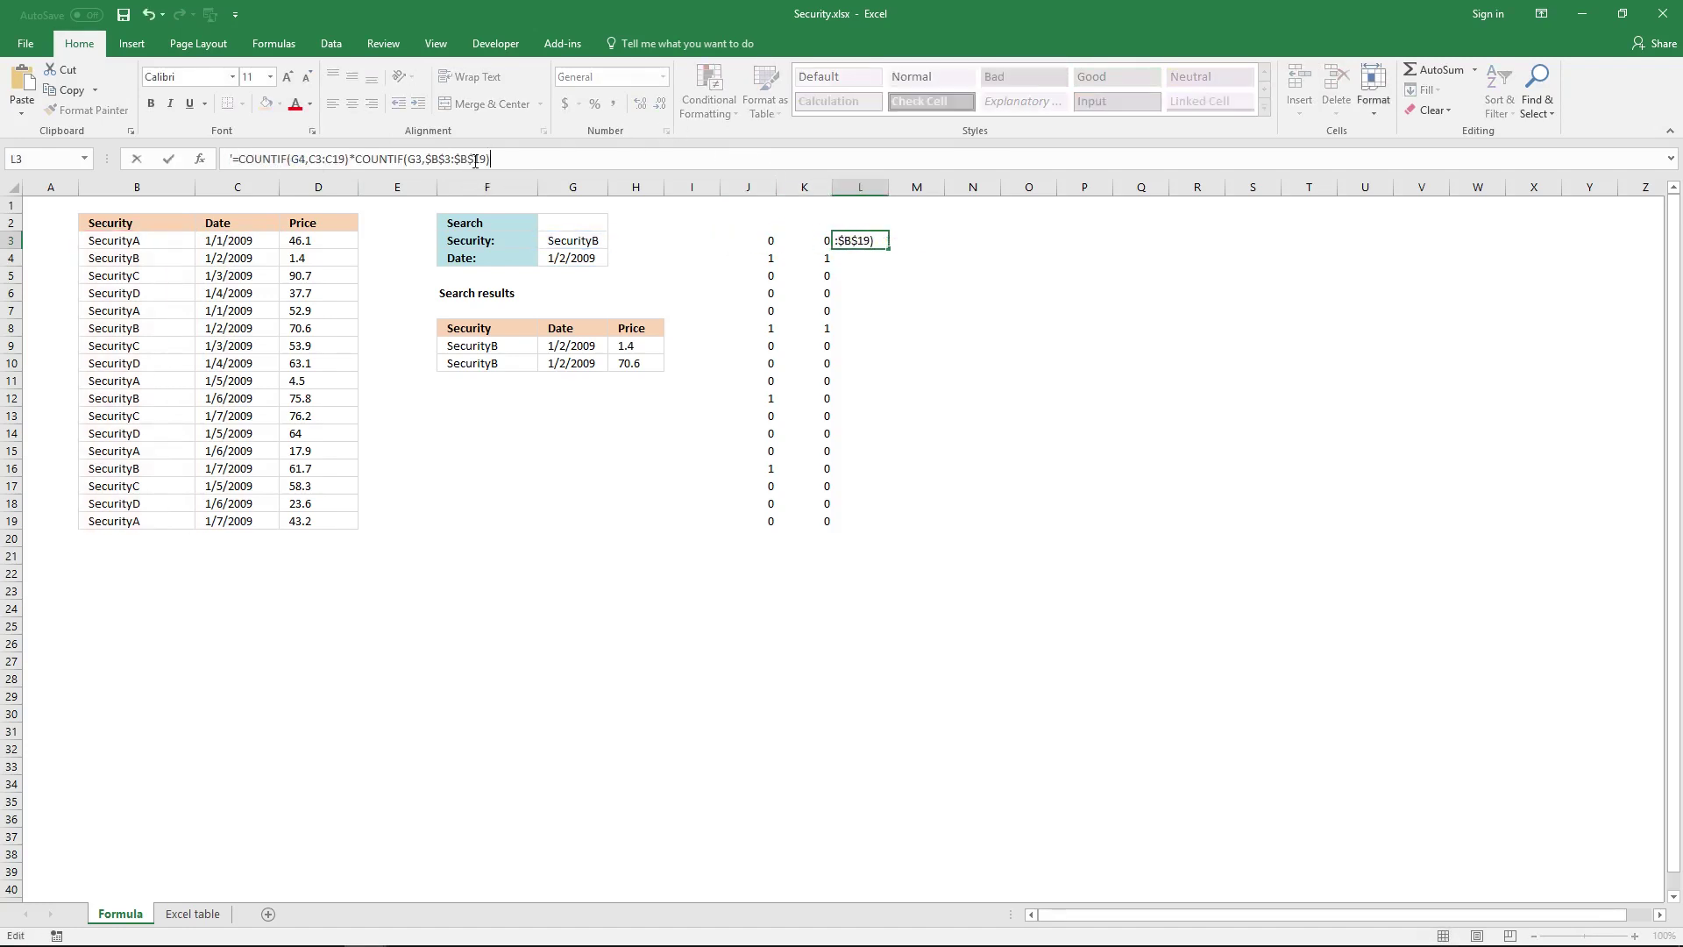
pyautogui.click(233, 160)
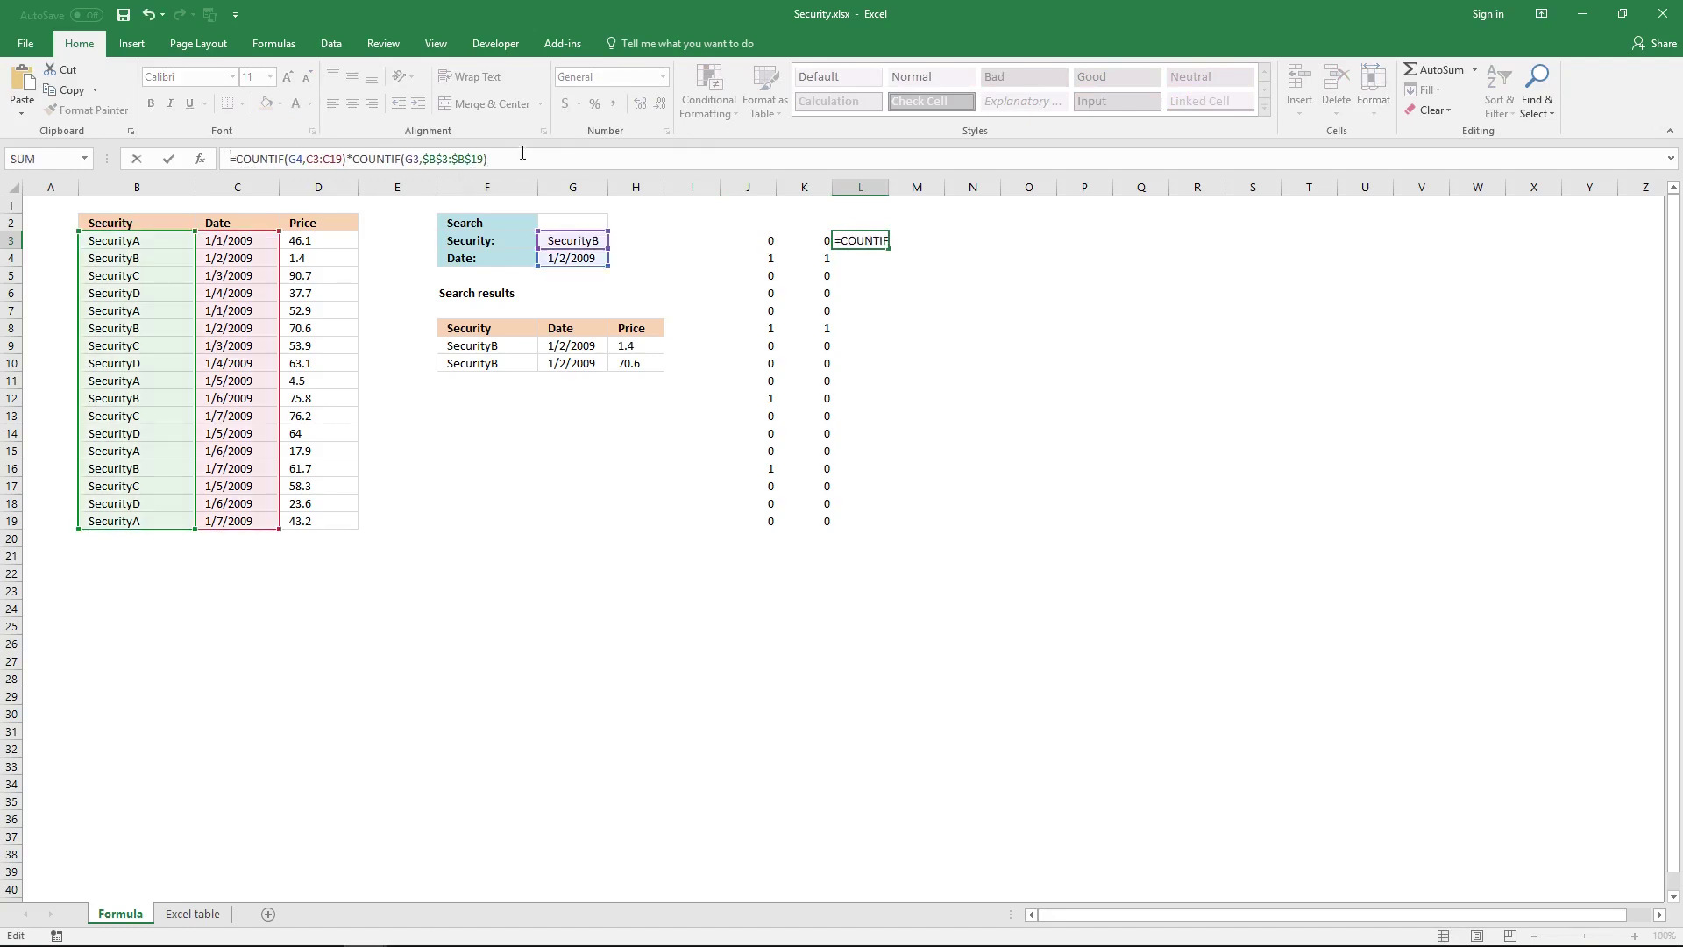
pyautogui.hotkey('ctrl', 'shift', 'Return')
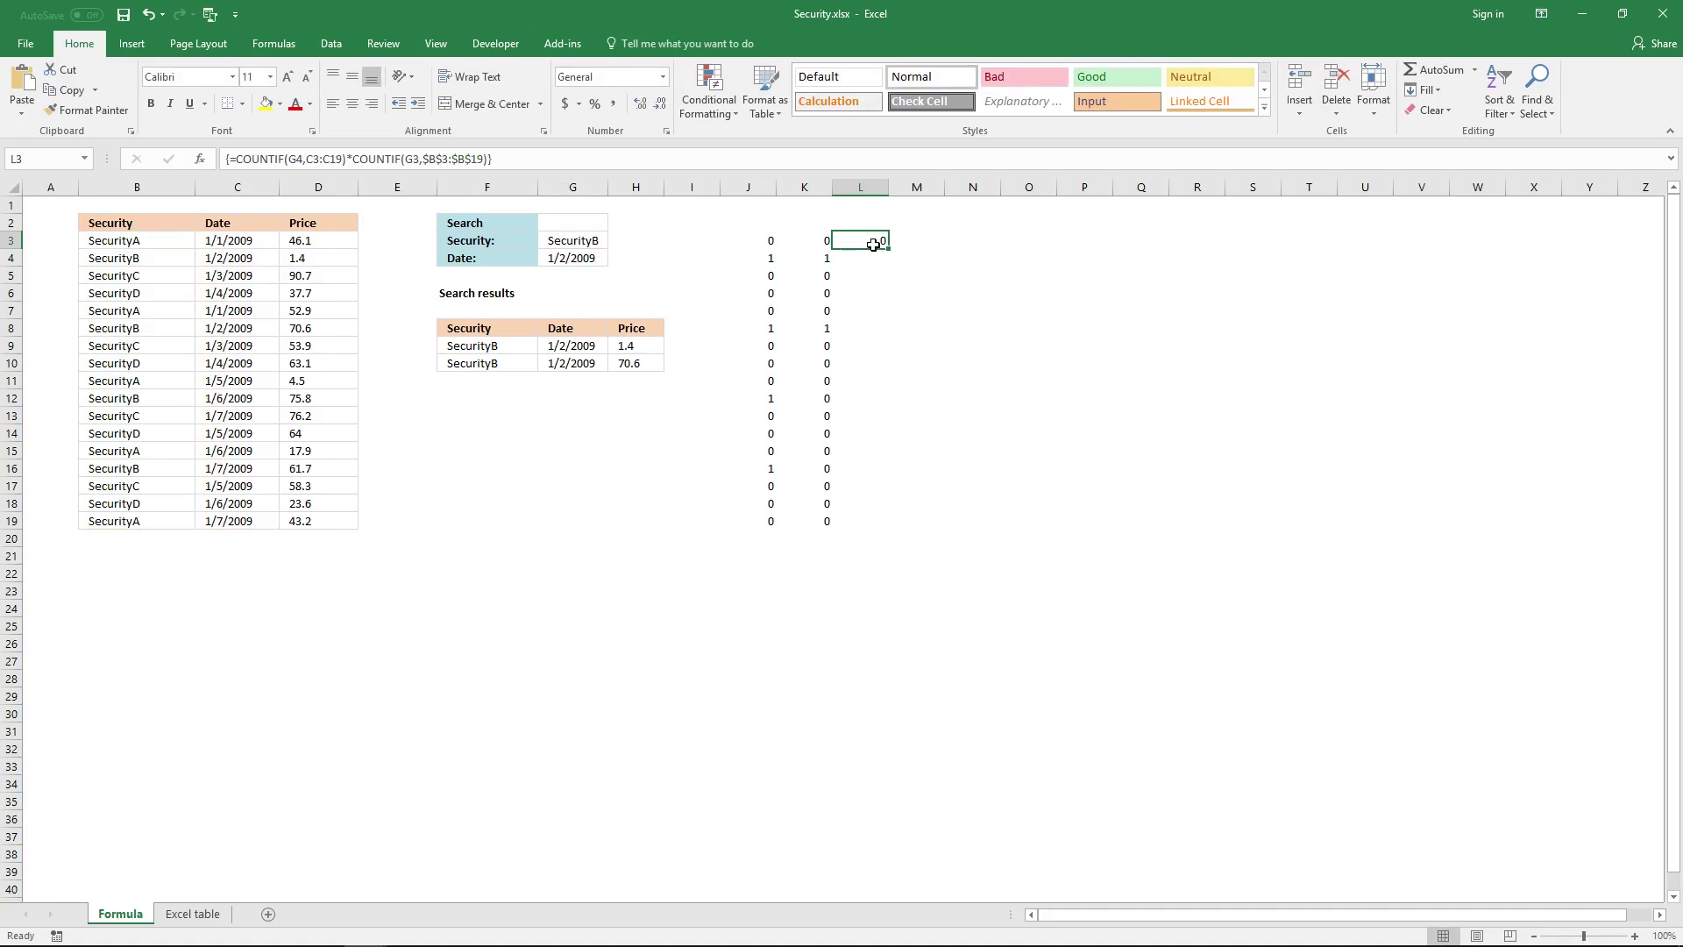
# Extend the multiplied COUNTIF formula over L3:L19 as one array and check the values in L4 and L8
pyautogui.moveTo(873, 245); pyautogui.dragTo(864, 519)
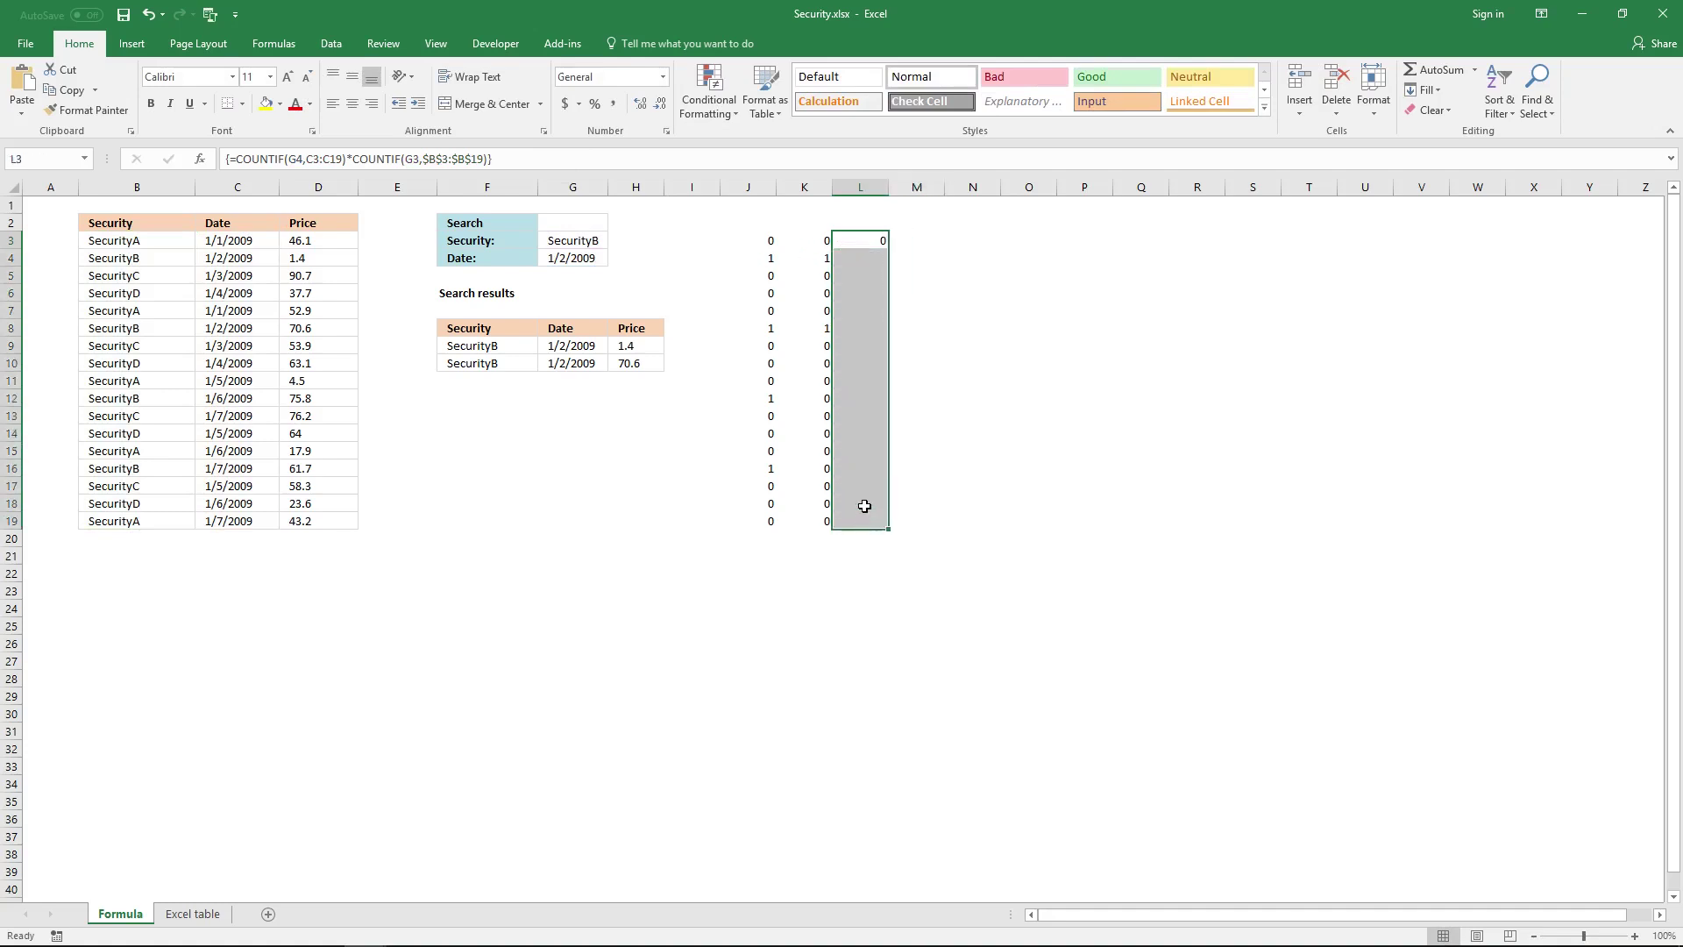
pyautogui.click(702, 167)
pyautogui.hotkey('ctrl', 'shift', 'Return')
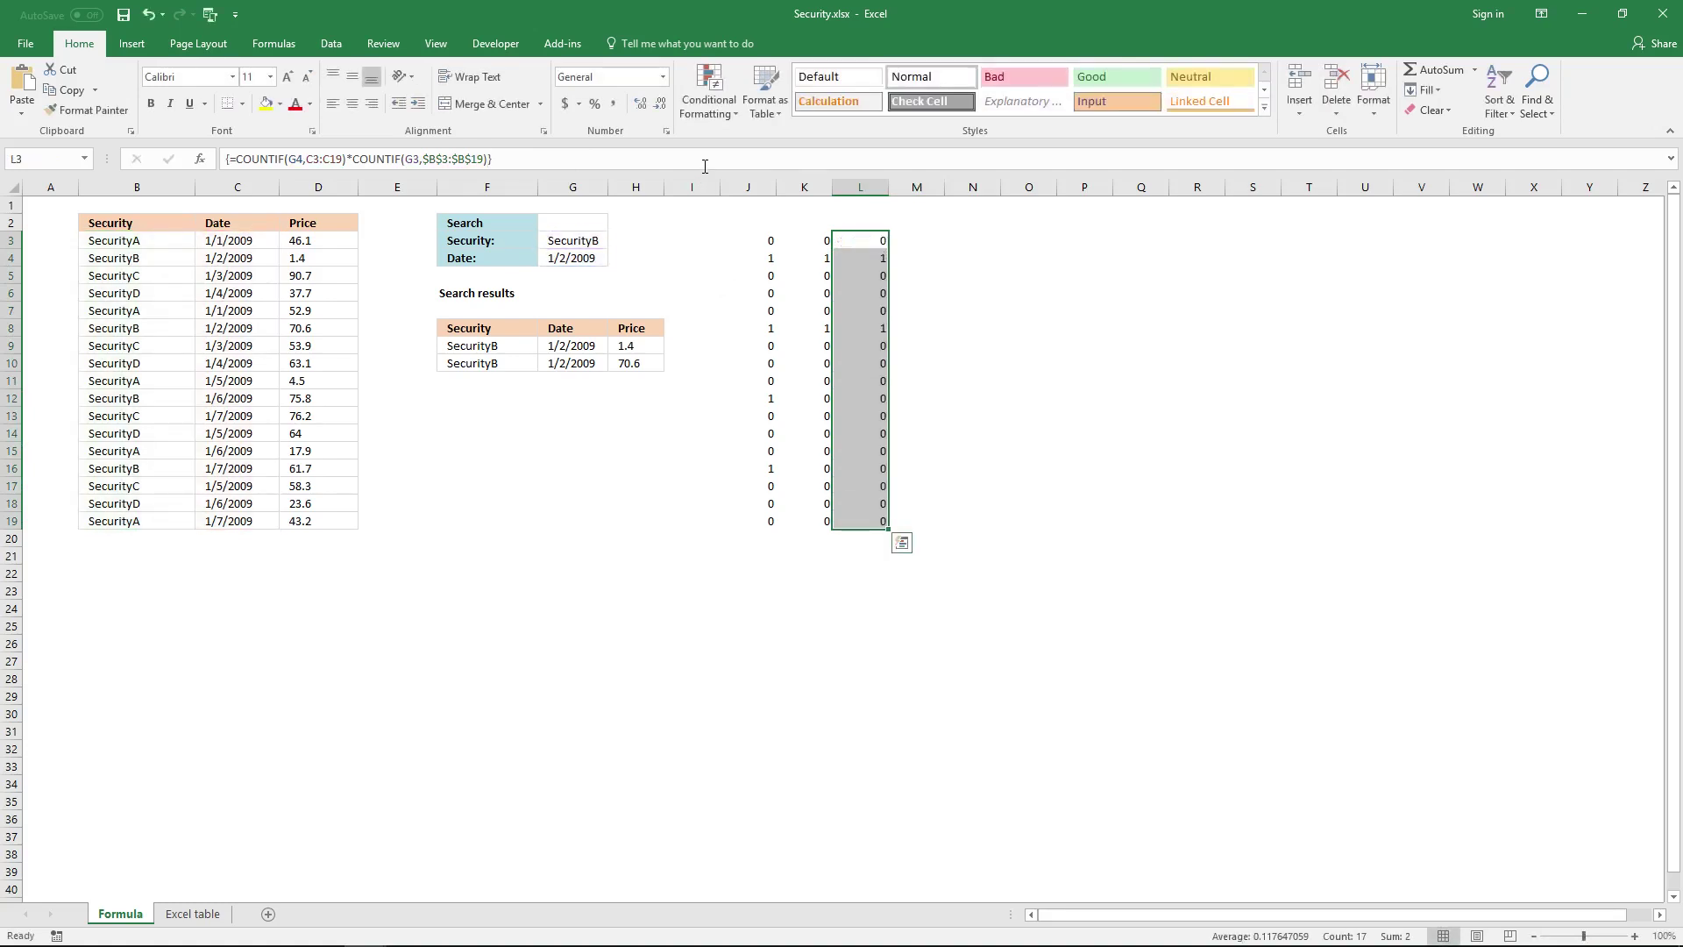
pyautogui.click(866, 265)
pyautogui.click(867, 329)
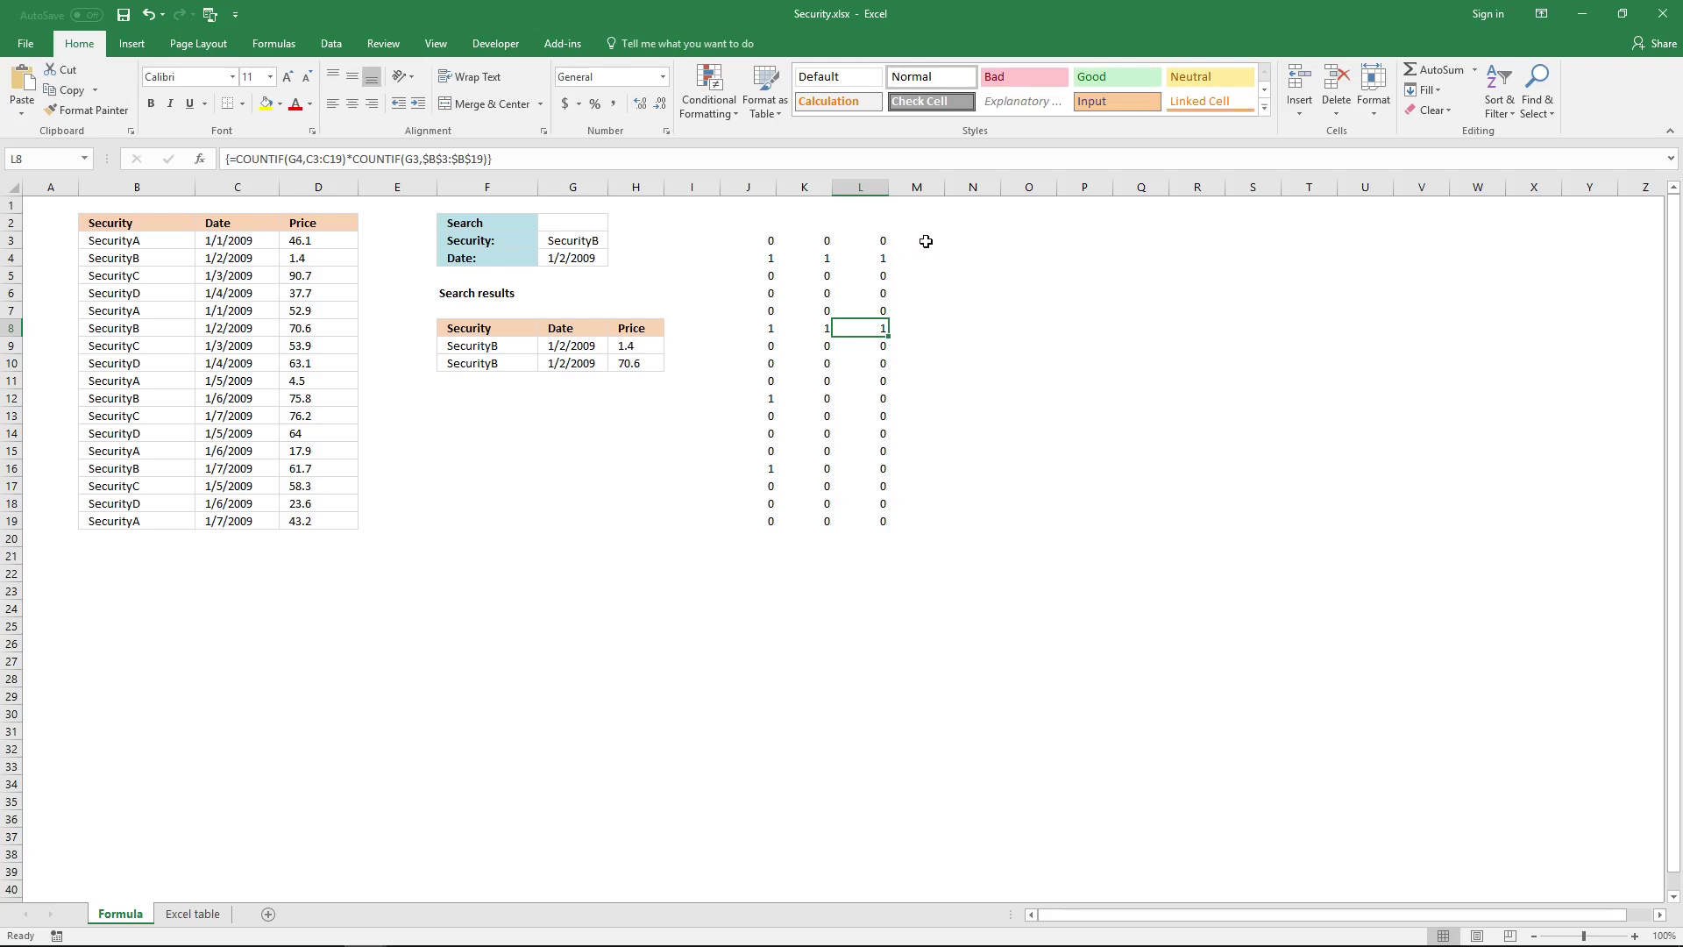
# Start a COUNTIFS formula in M3 with G4 as the first criteria range and C3:C19 as its criteria
pyautogui.click(925, 241)
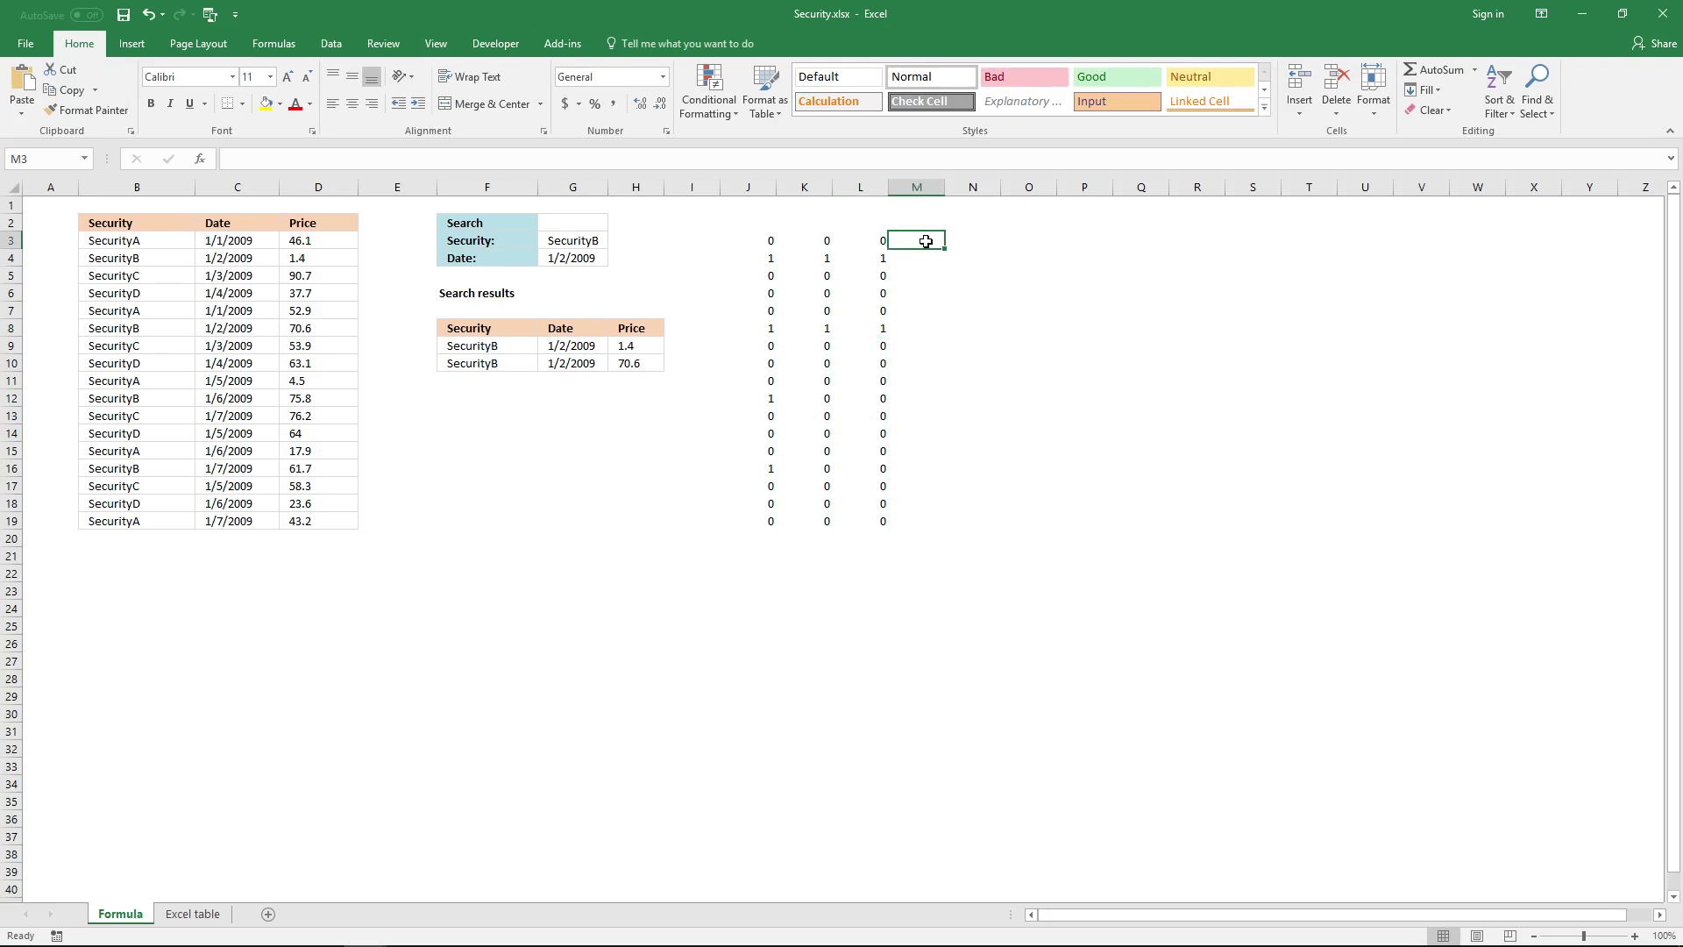
pyautogui.write('=COUNTIF')
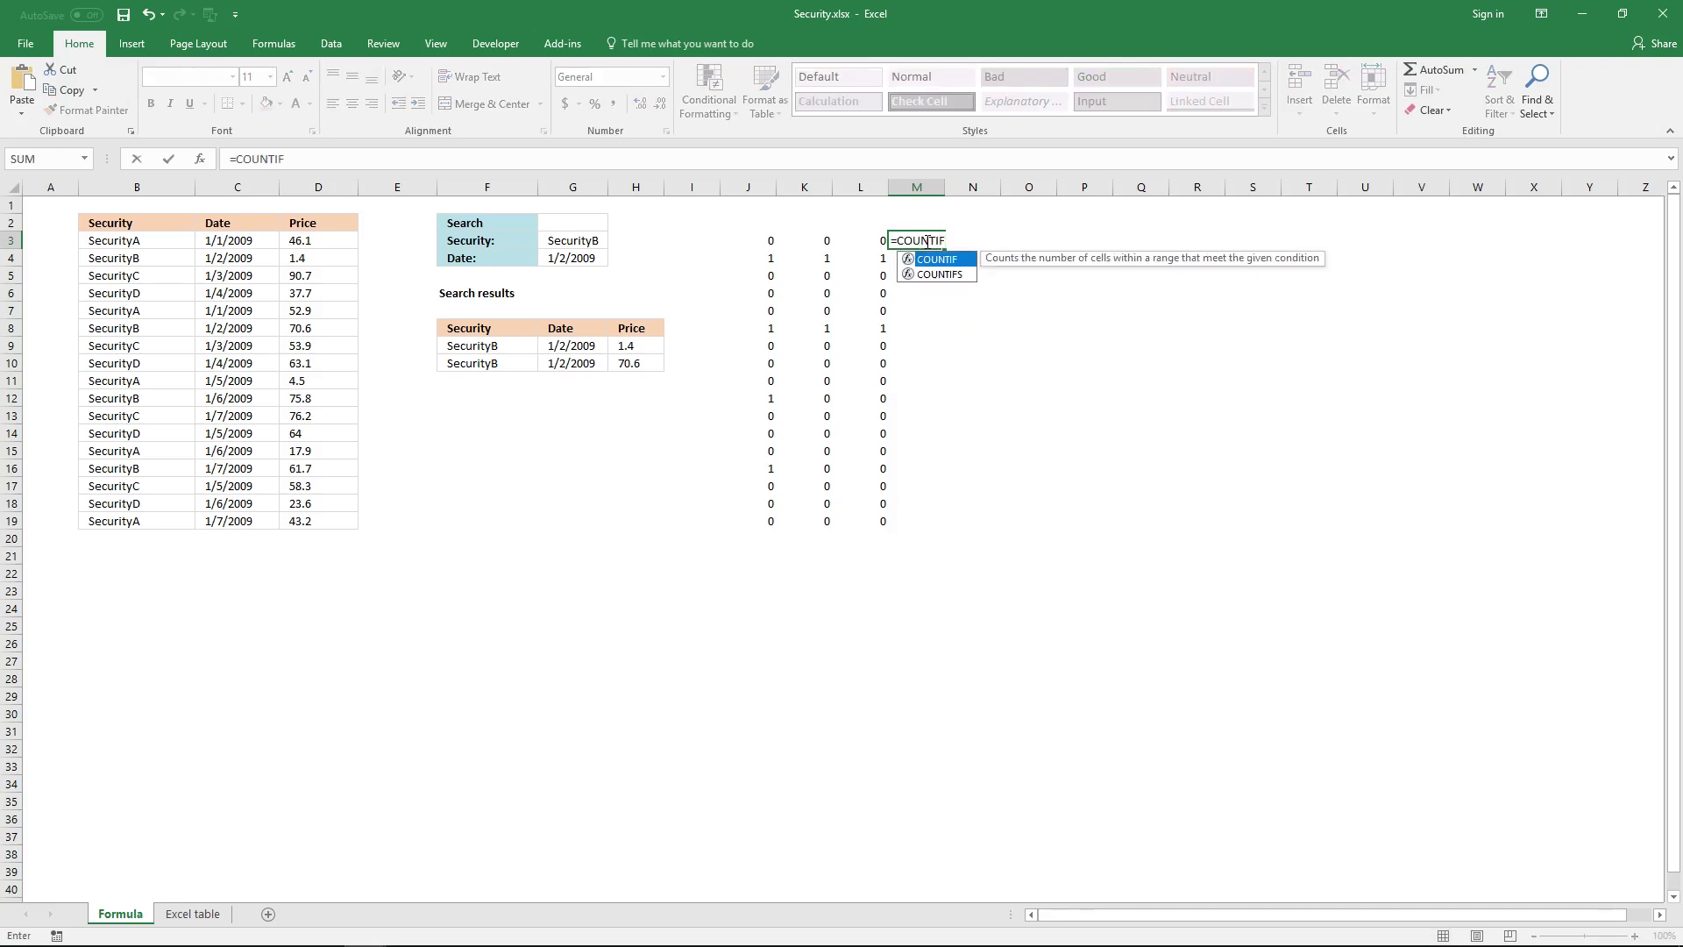
pyautogui.write('s')
pyautogui.press('BackSpace')
pyautogui.write('S')
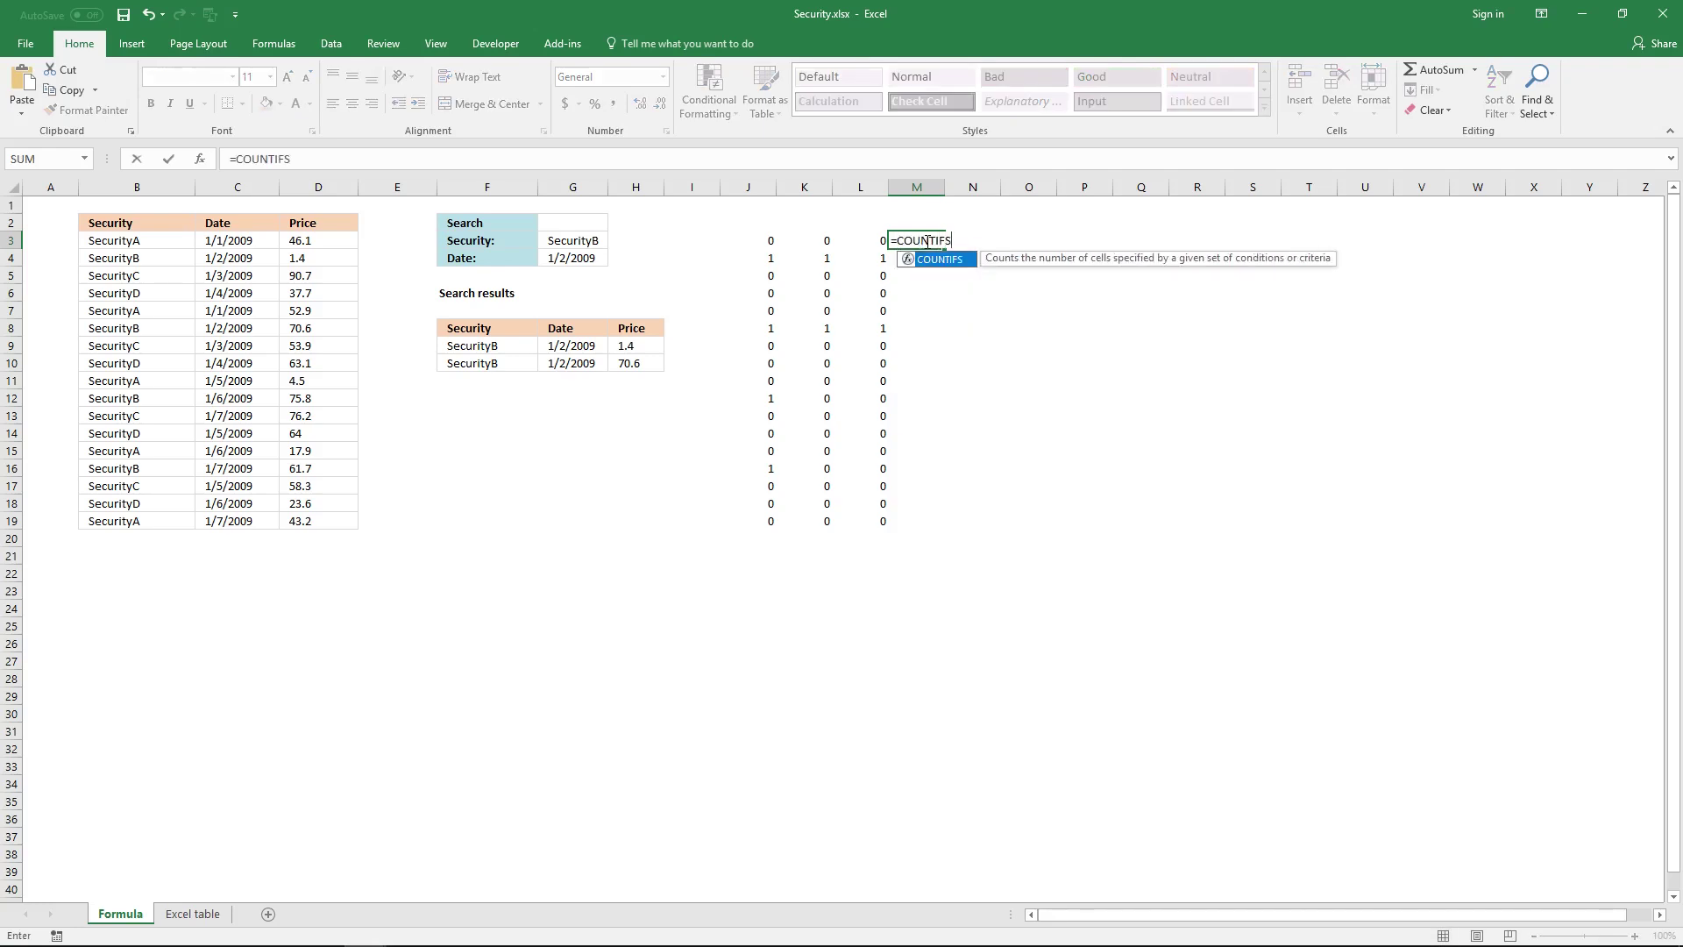
pyautogui.write('(')
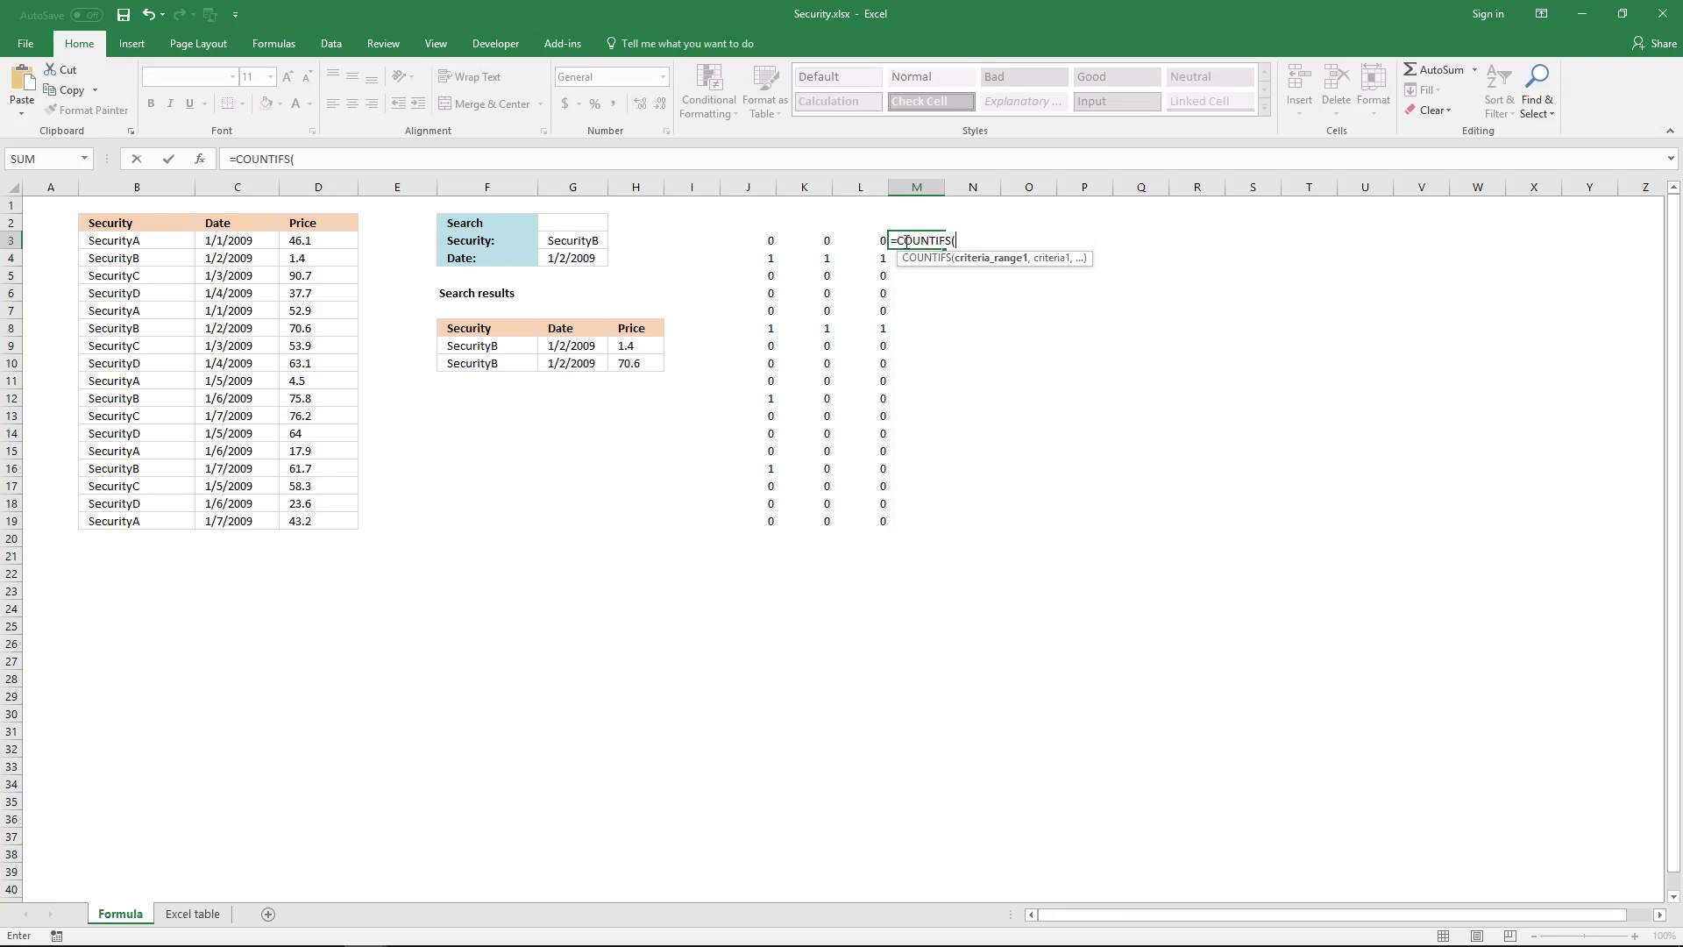
pyautogui.click(599, 258)
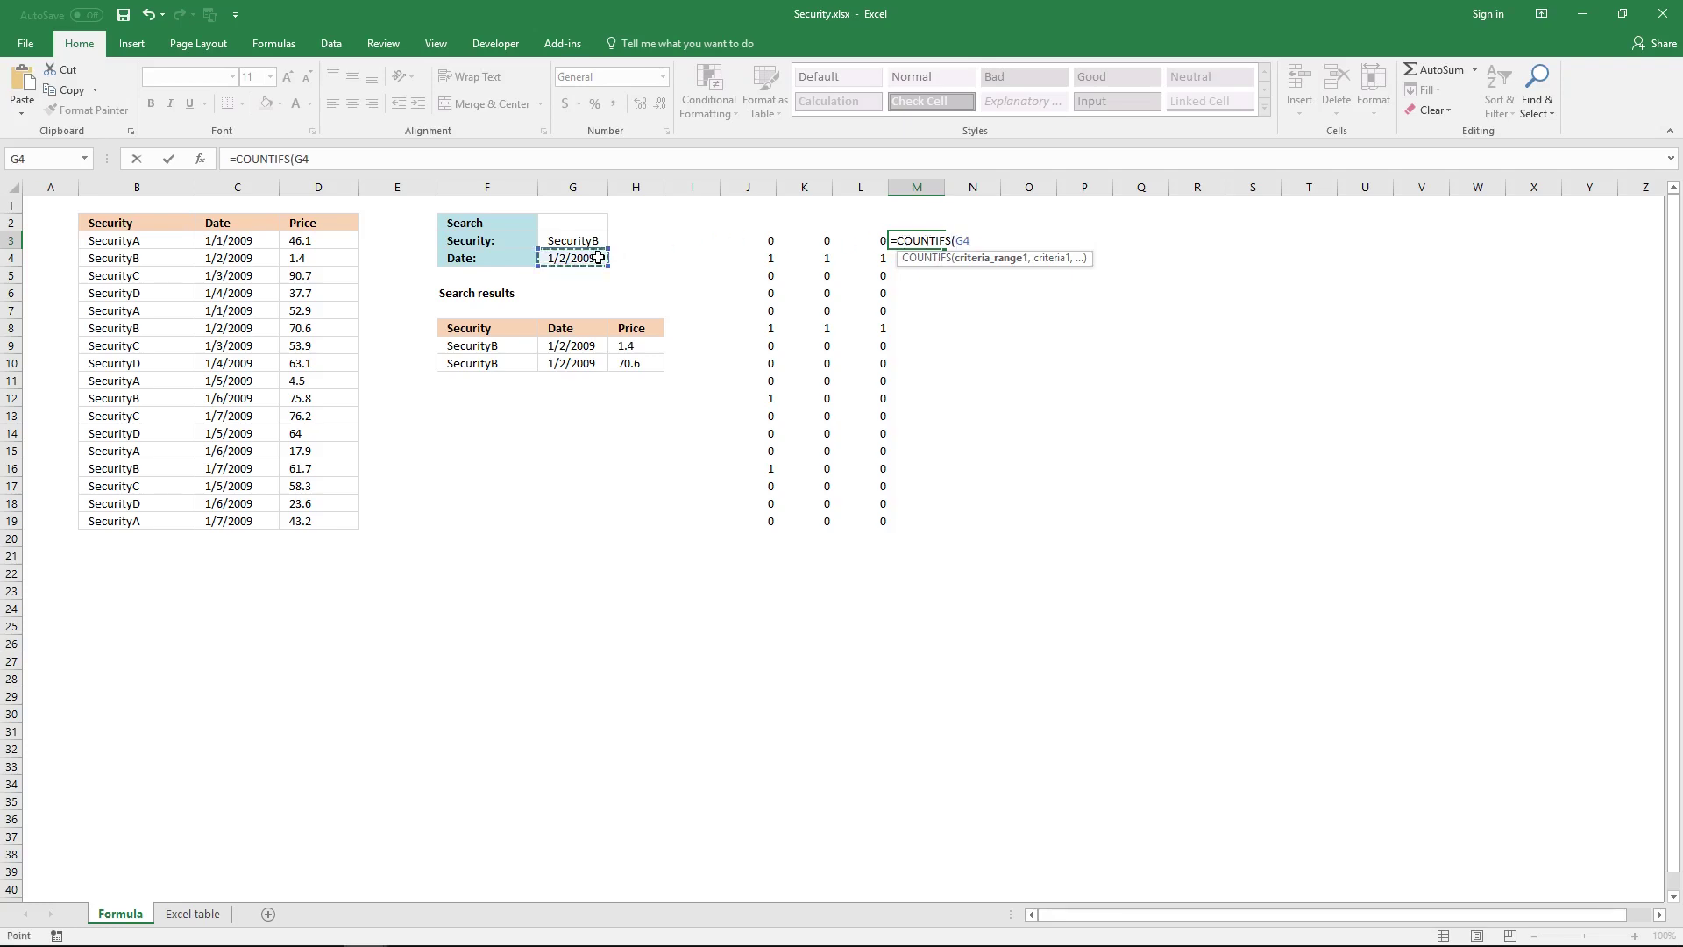
pyautogui.write(',')
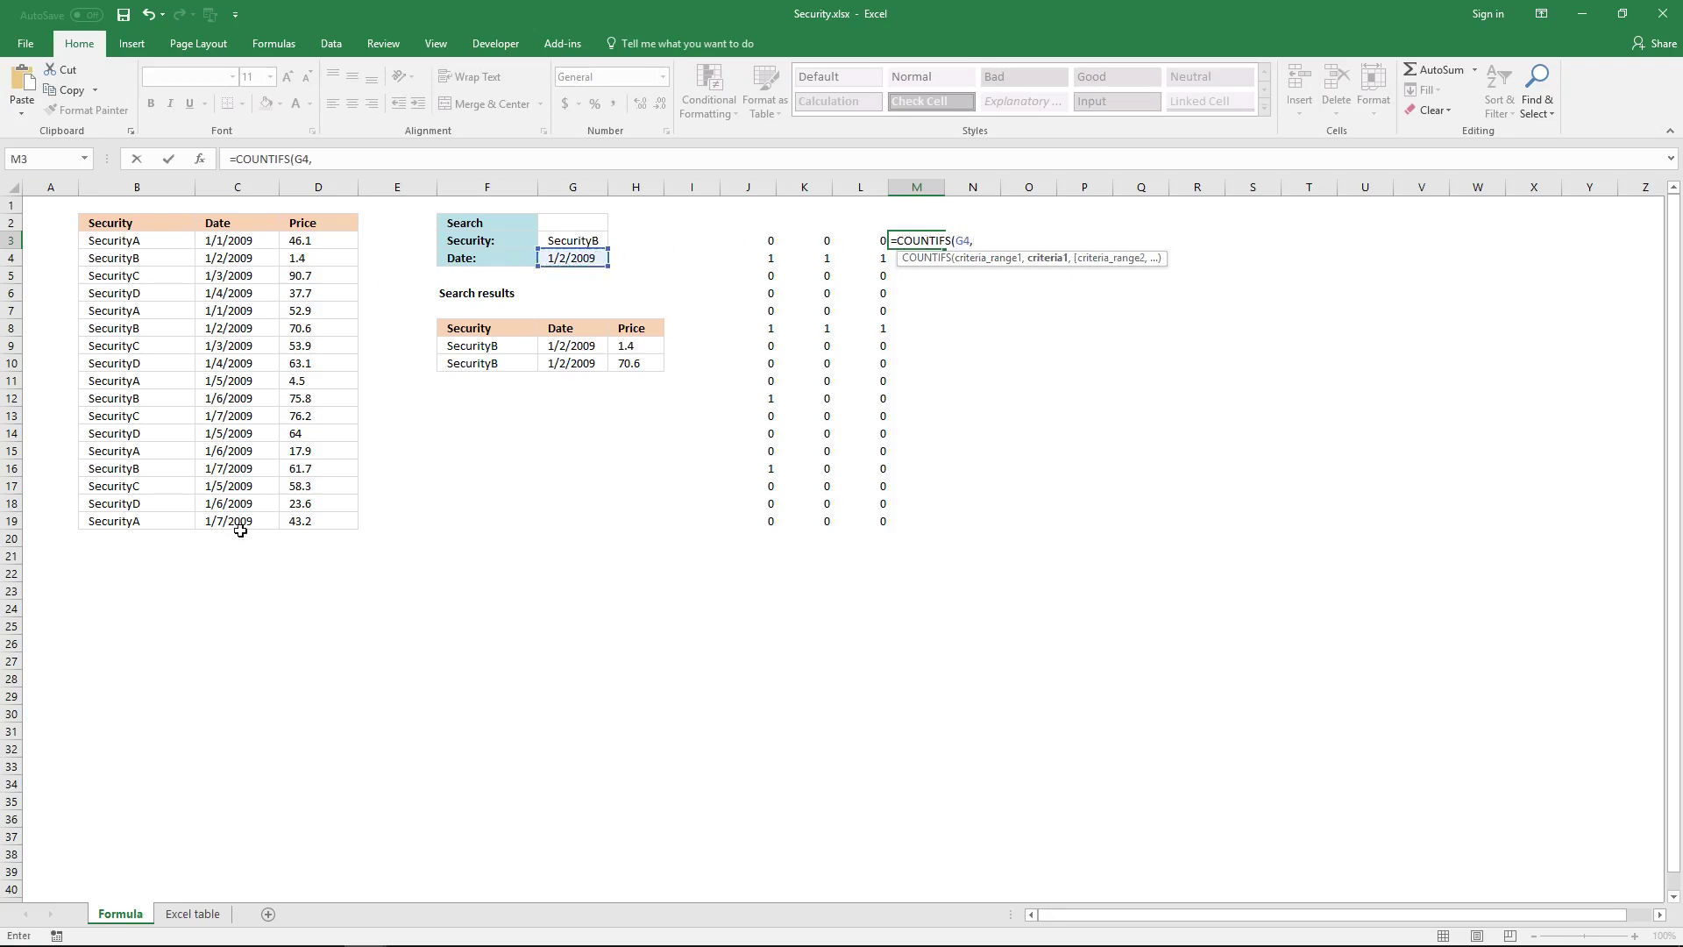
pyautogui.moveTo(246, 526); pyautogui.dragTo(251, 240)
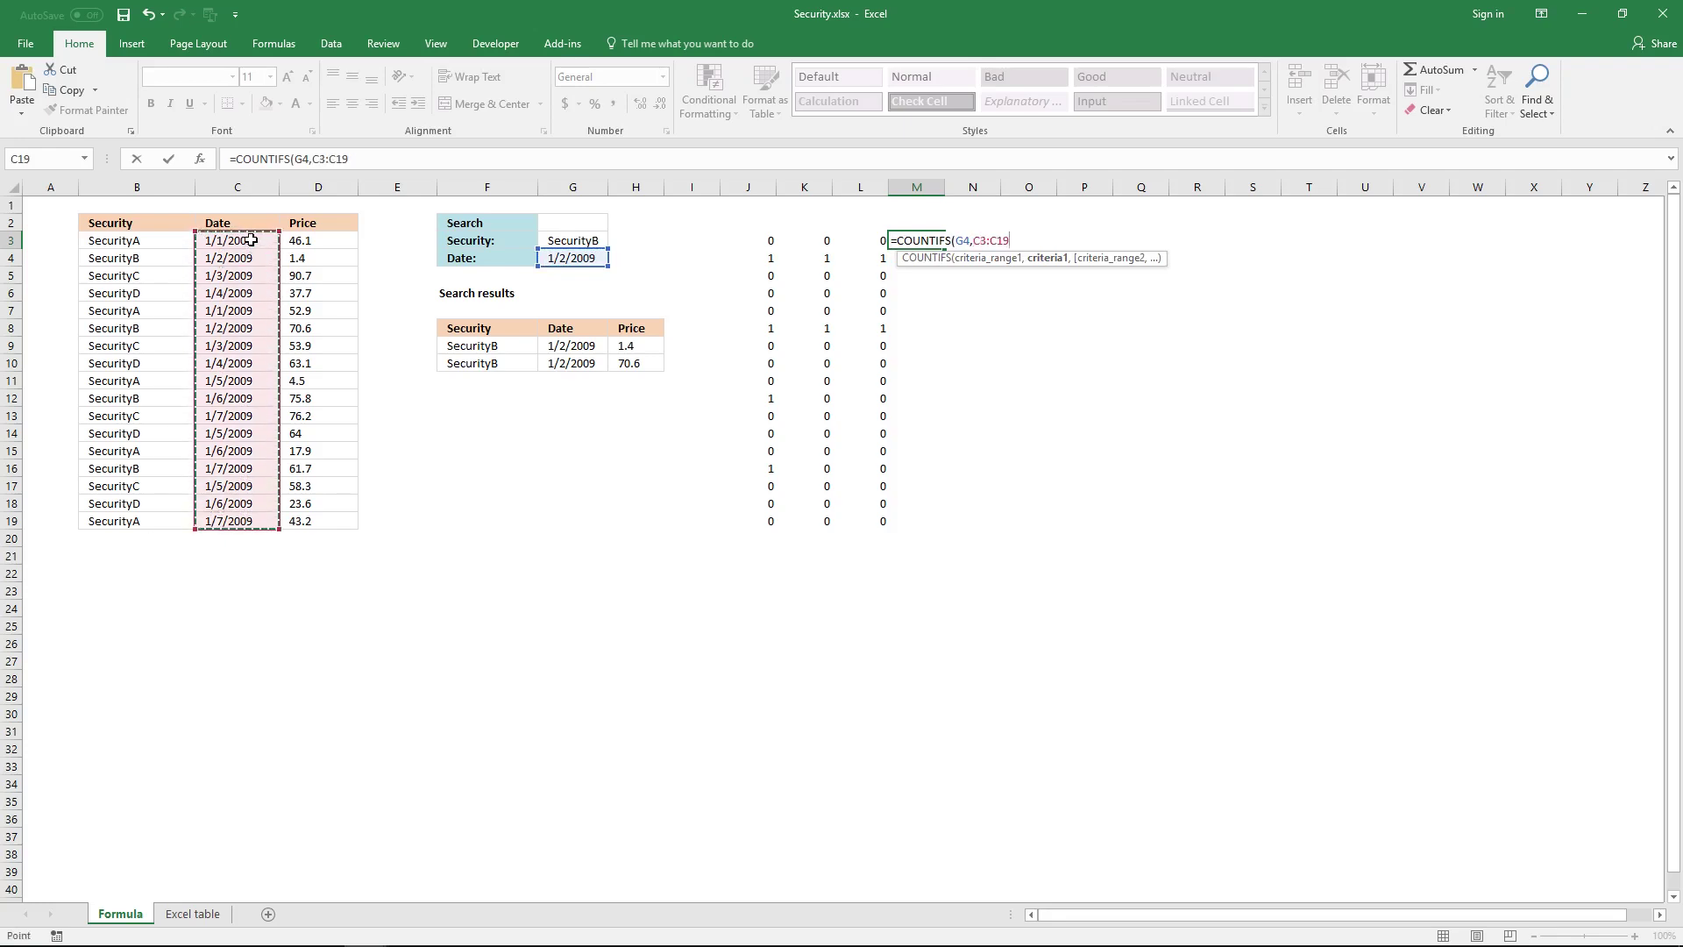
# Add the pair G3 and B3:B19 to the COUNTIFS formula in M3 and enter it as an array formula
pyautogui.write(',')
pyautogui.click(547, 237)
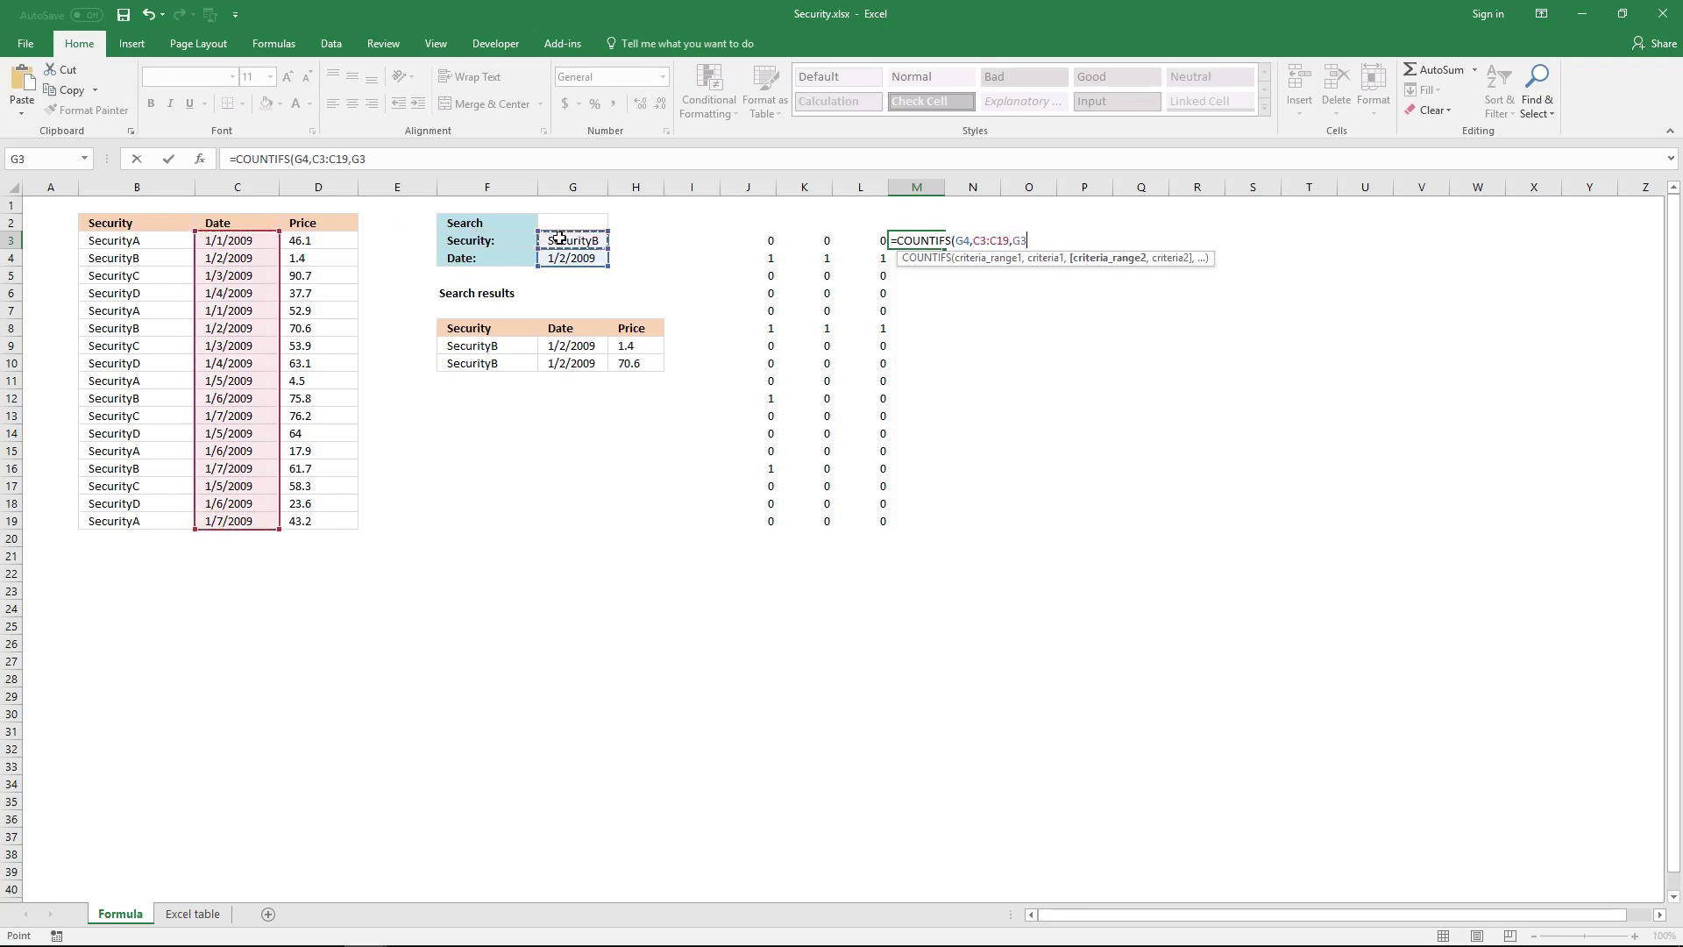
pyautogui.write(',')
pyautogui.moveTo(145, 522); pyautogui.dragTo(119, 242)
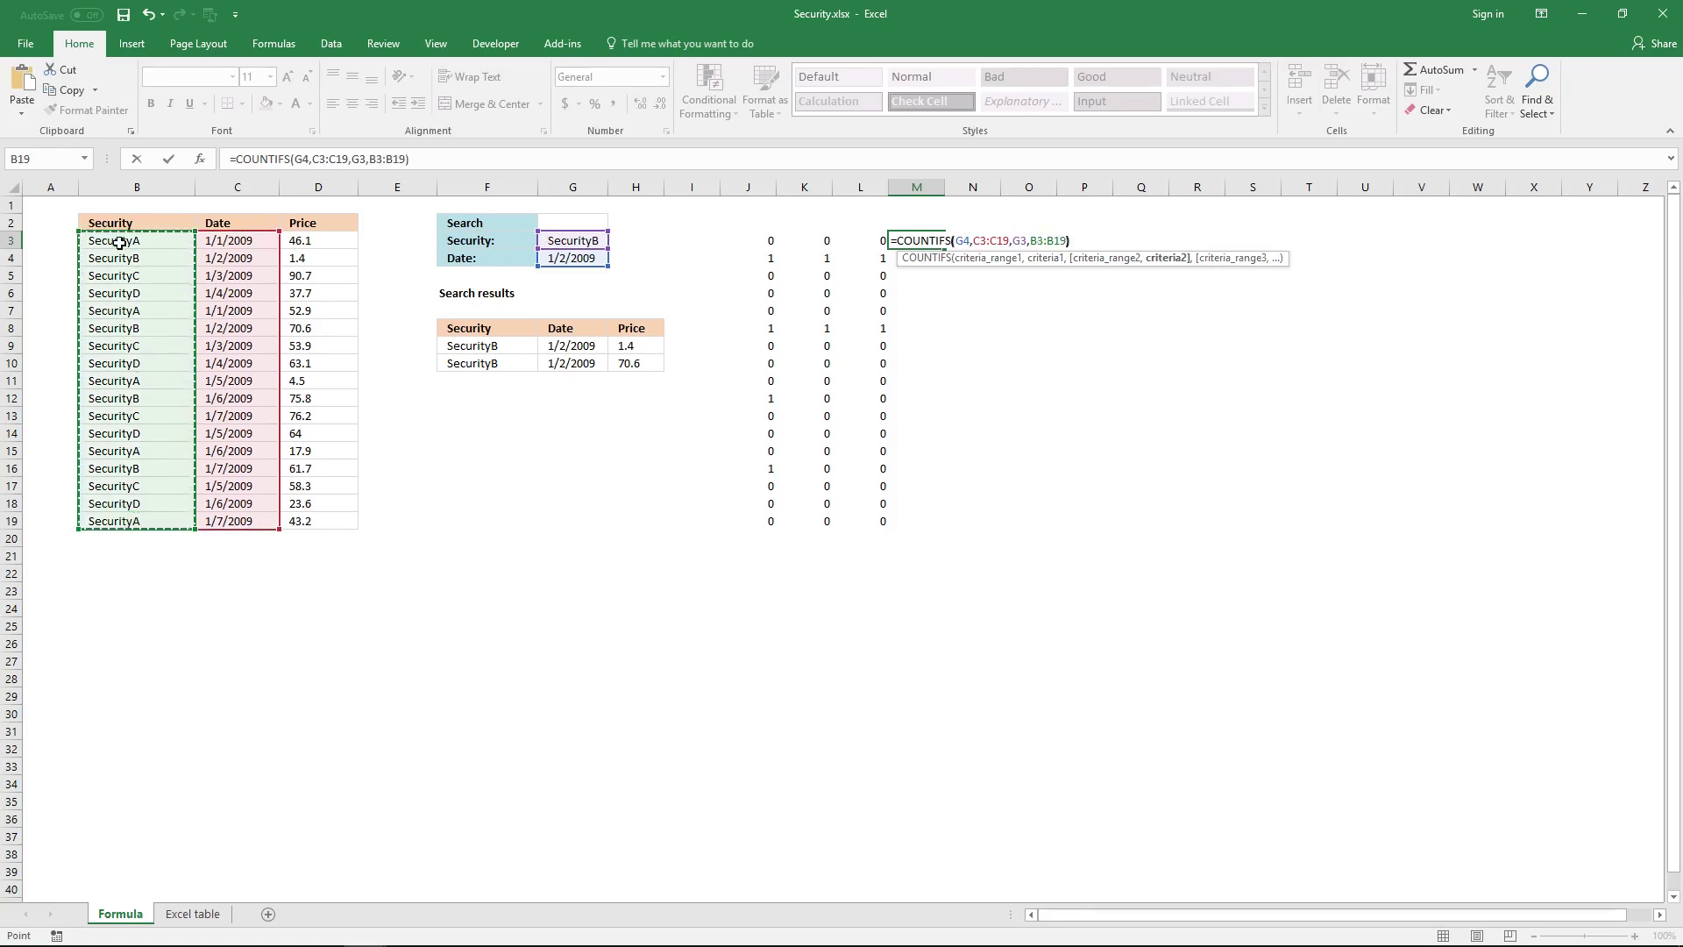
pyautogui.write(')')
pyautogui.hotkey('ctrl', 'shift', 'Return')
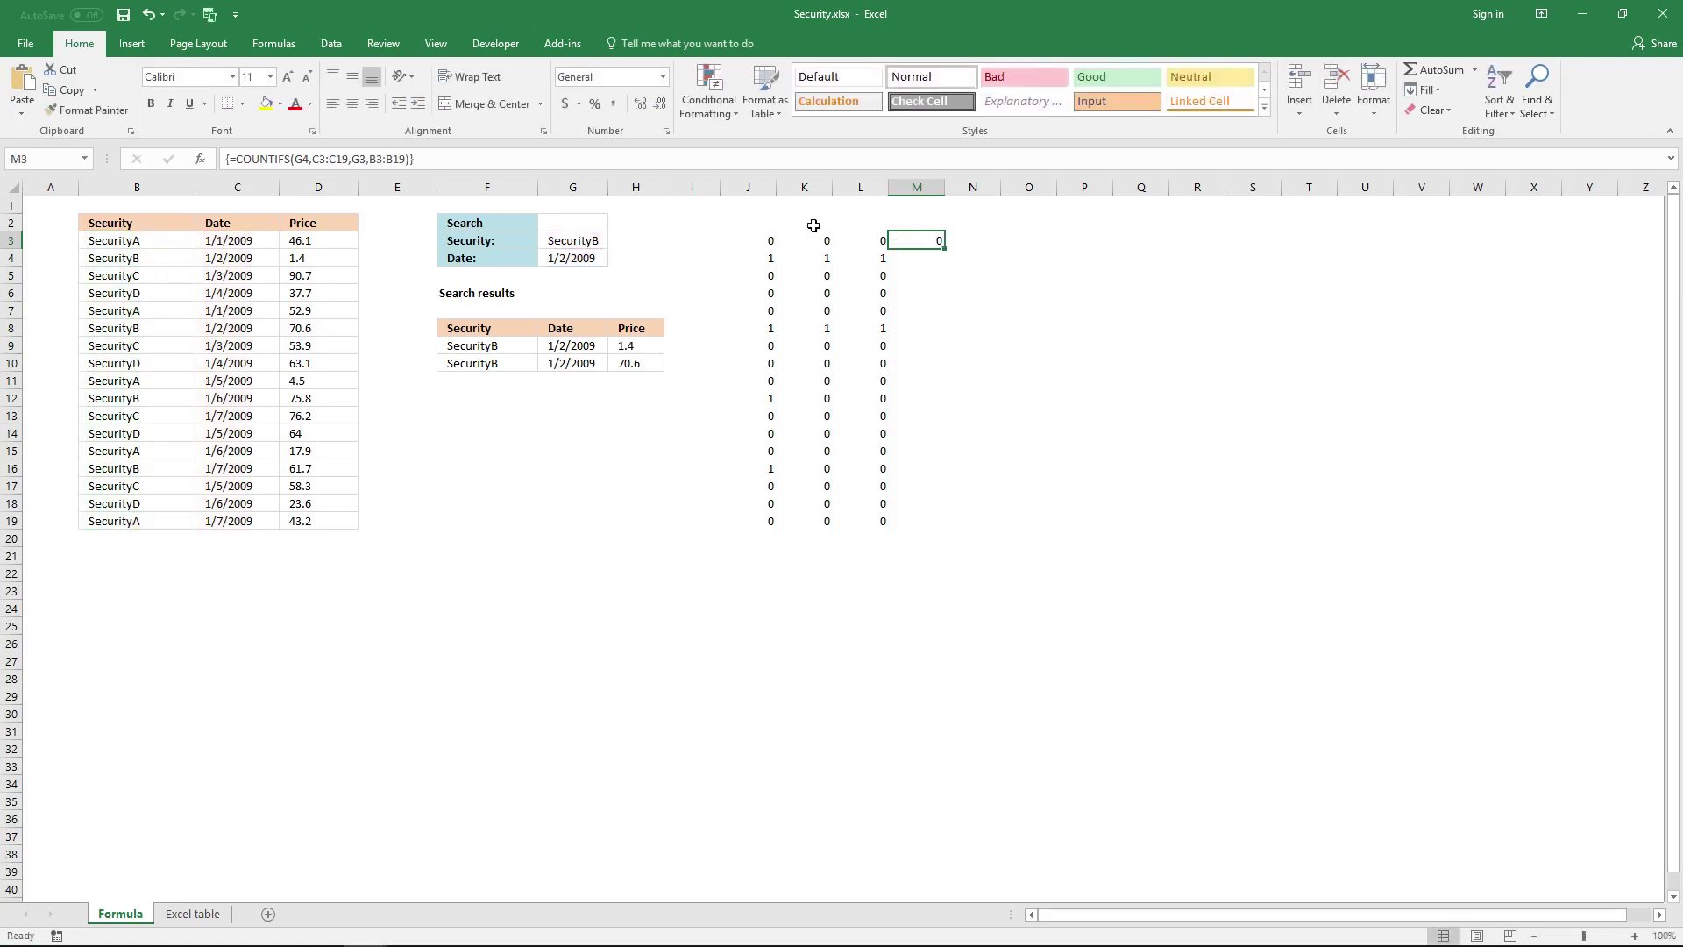
# Extend the COUNTIFS formula over M3:M19 as one array
pyautogui.moveTo(903, 240); pyautogui.dragTo(910, 515)
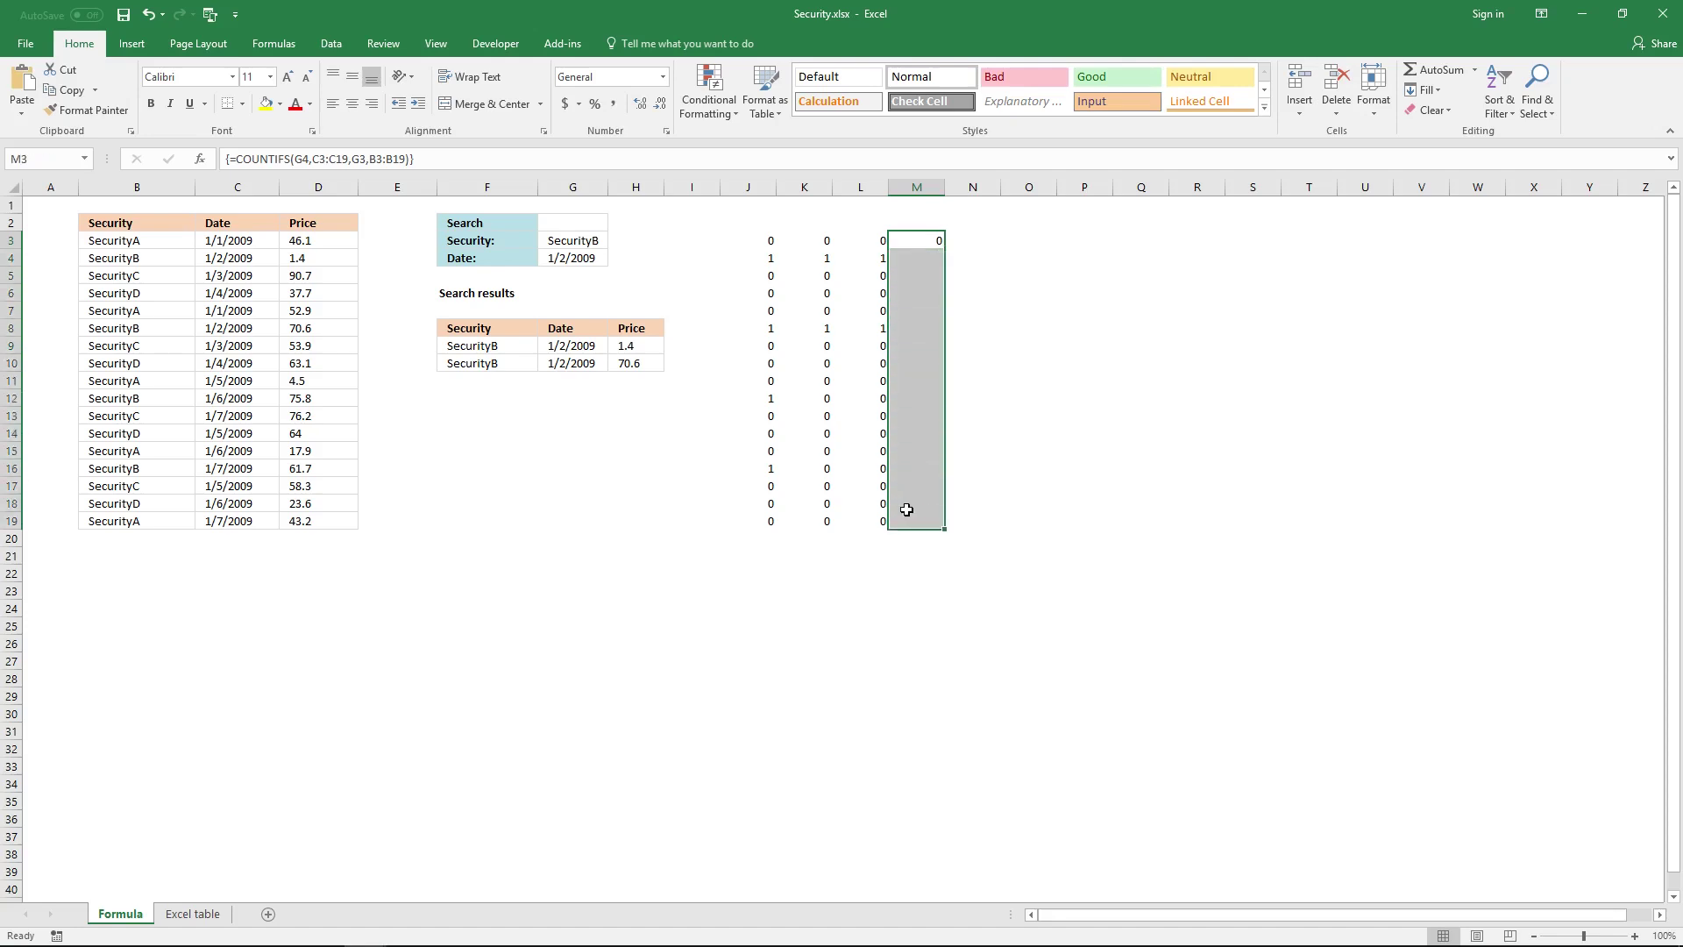
pyautogui.click(744, 164)
pyautogui.hotkey('ctrl', 'shift', 'Return')
# Number the table rows from 1 to 17 in A3:A19, beside the Security column
pyautogui.click(176, 243)
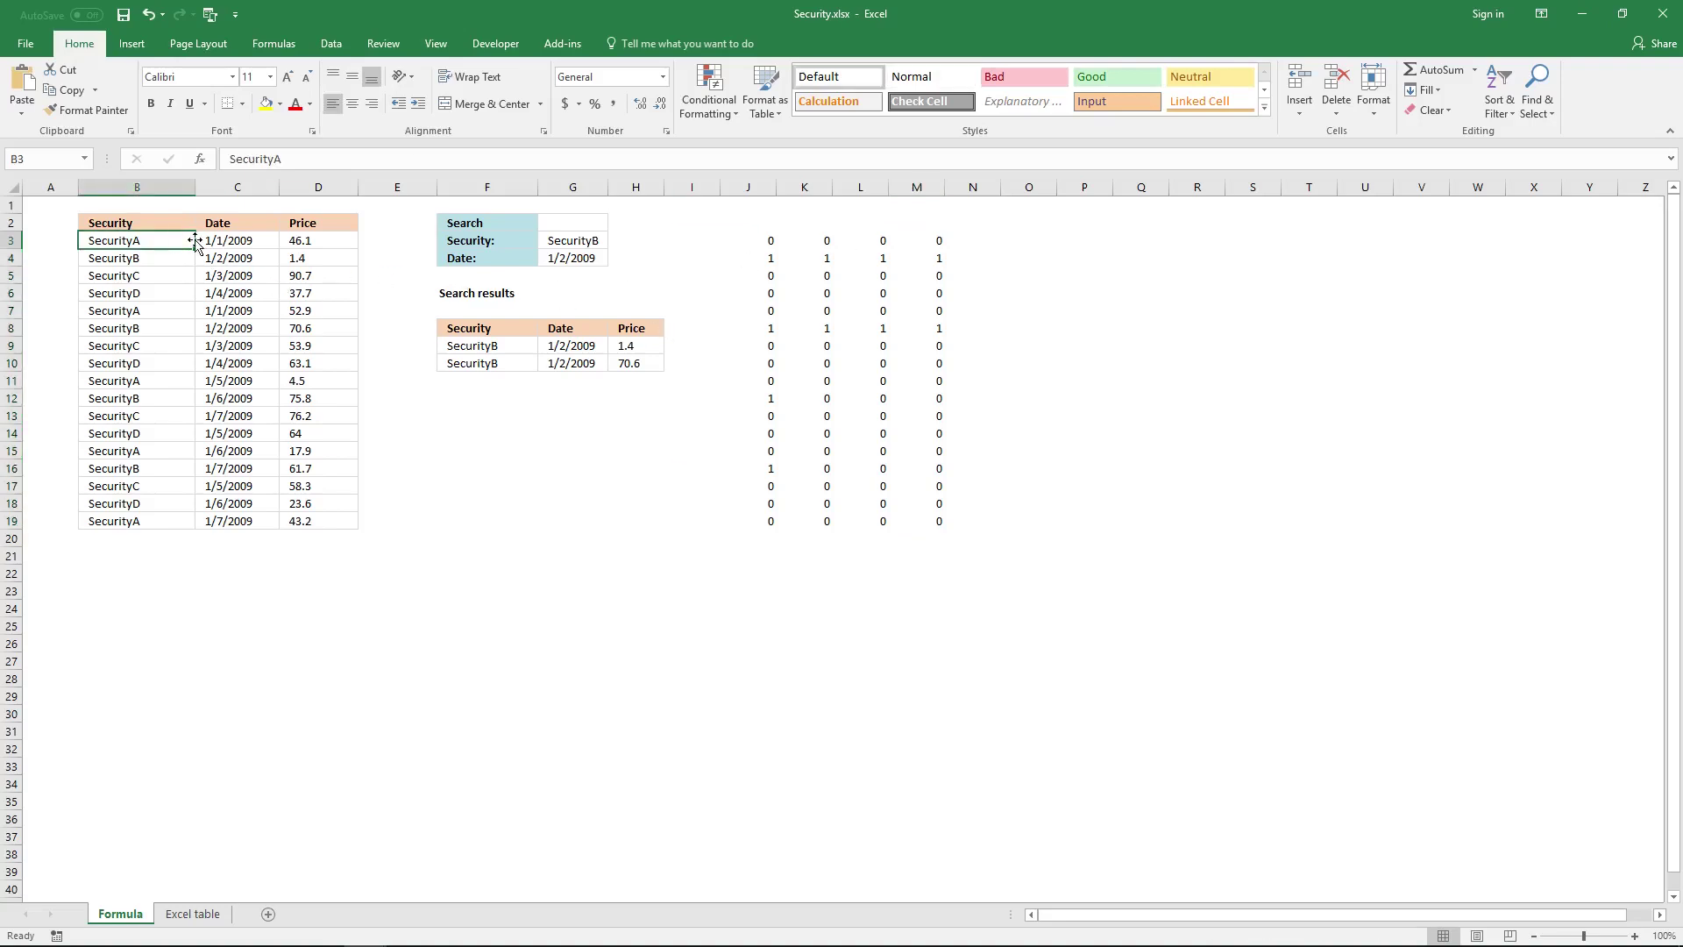
pyautogui.moveTo(180, 242); pyautogui.dragTo(176, 519)
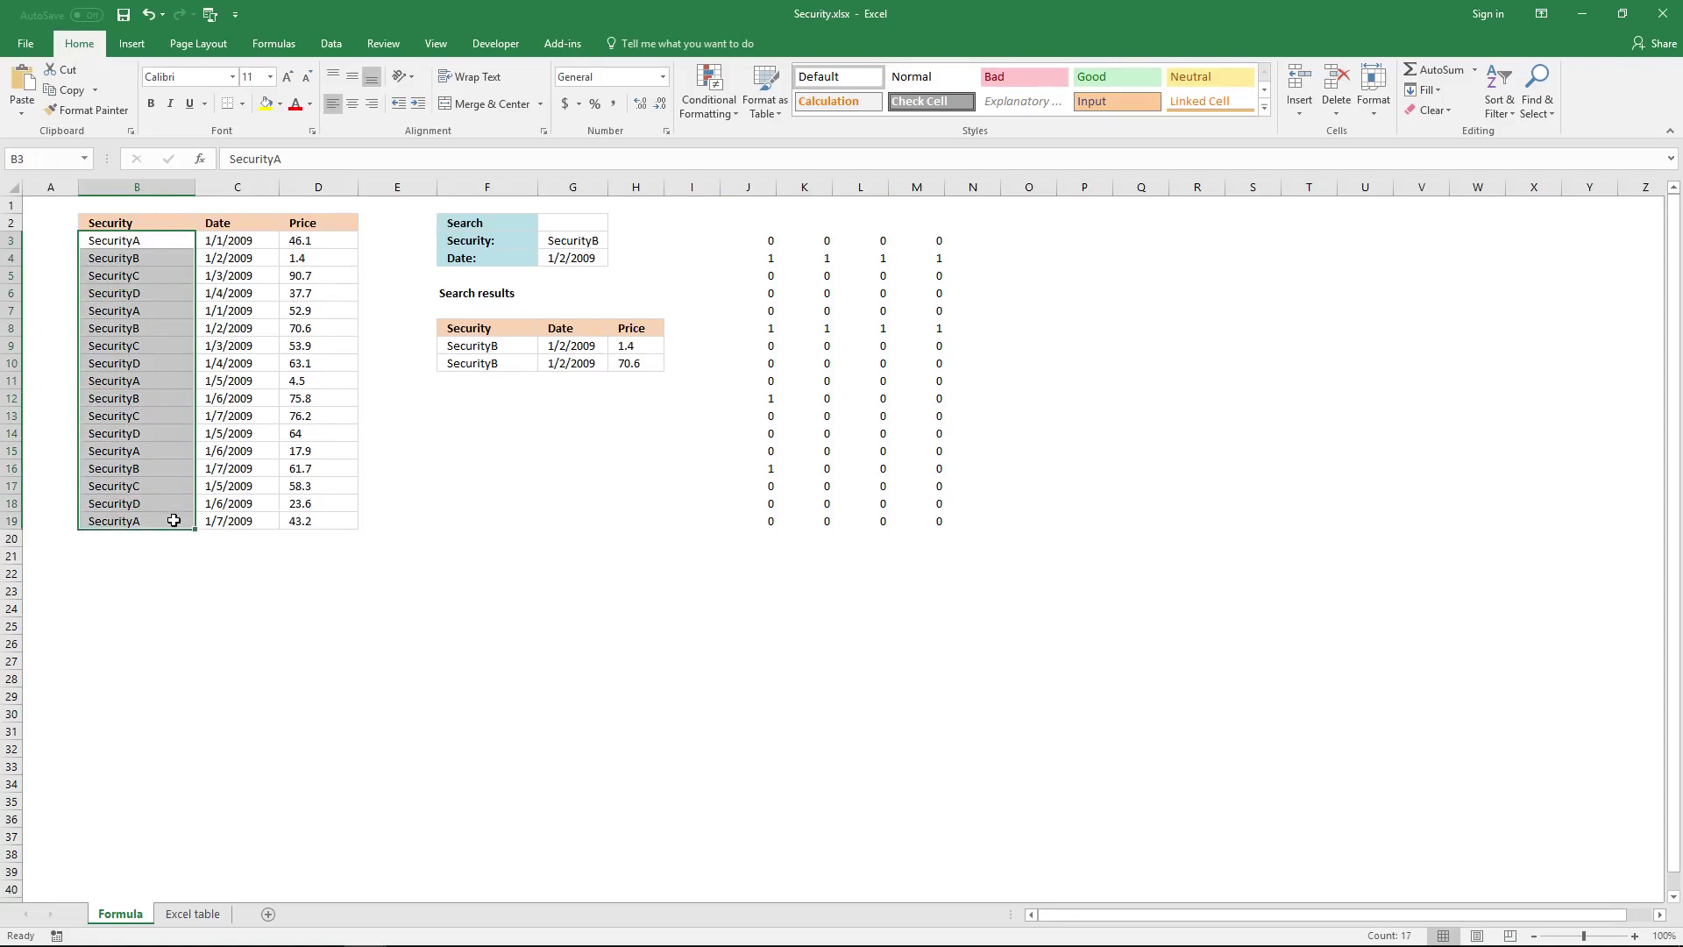
pyautogui.click(65, 246)
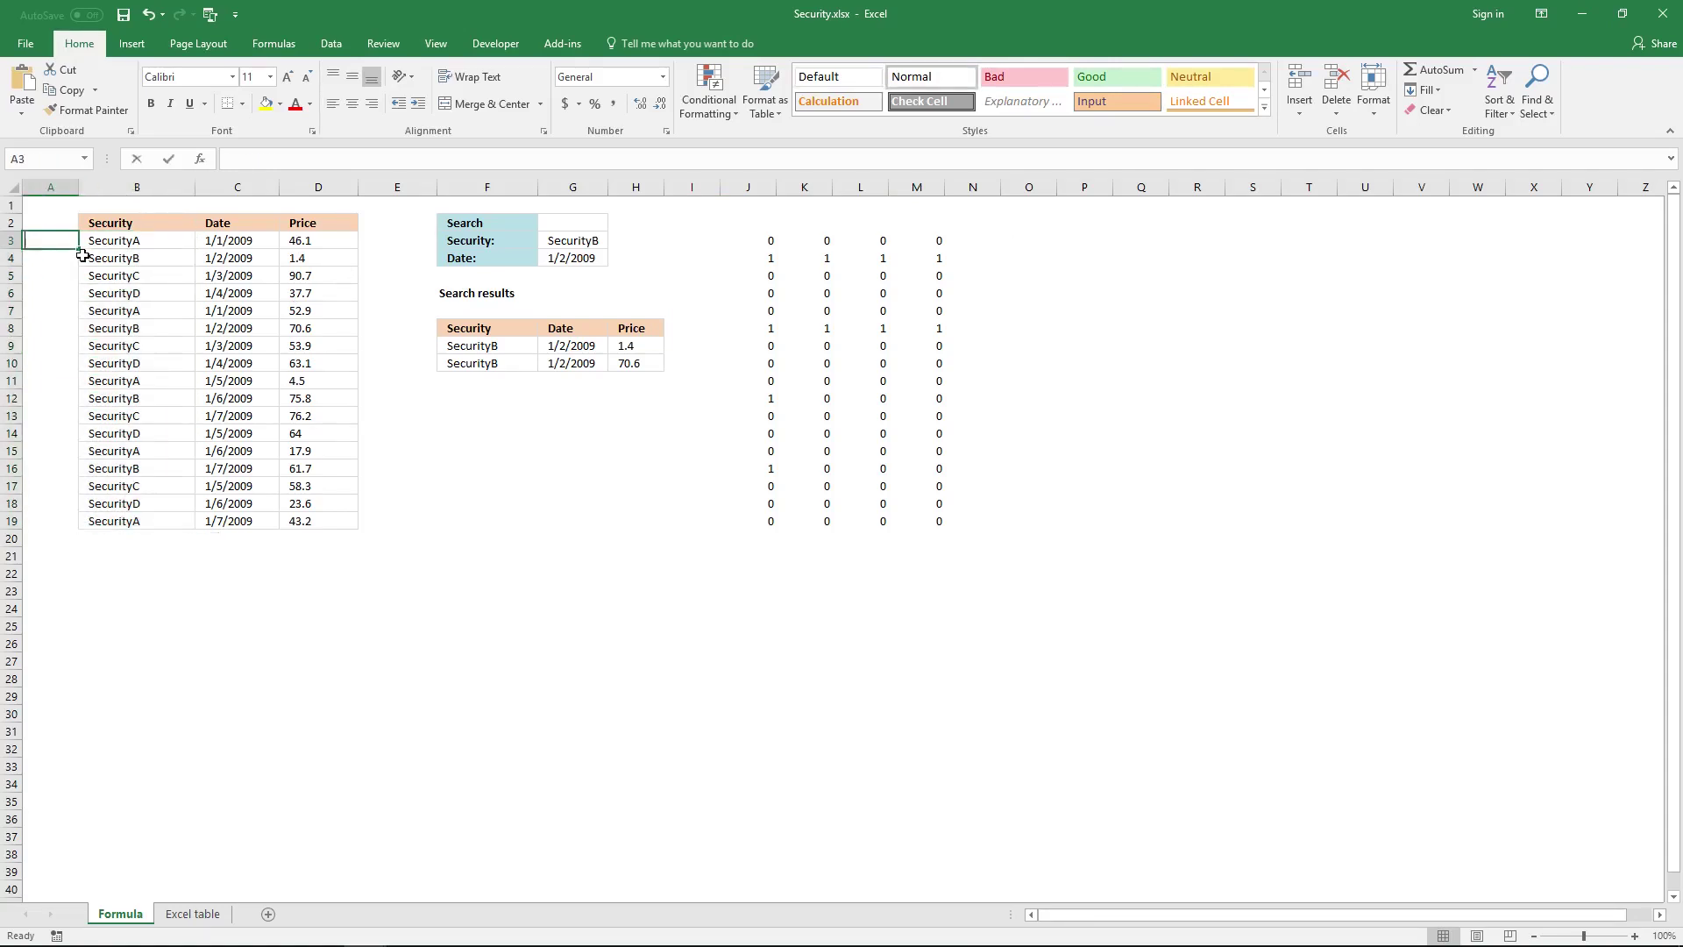
pyautogui.write('1')
pyautogui.press('Return')
pyautogui.write('2')
pyautogui.press('Return')
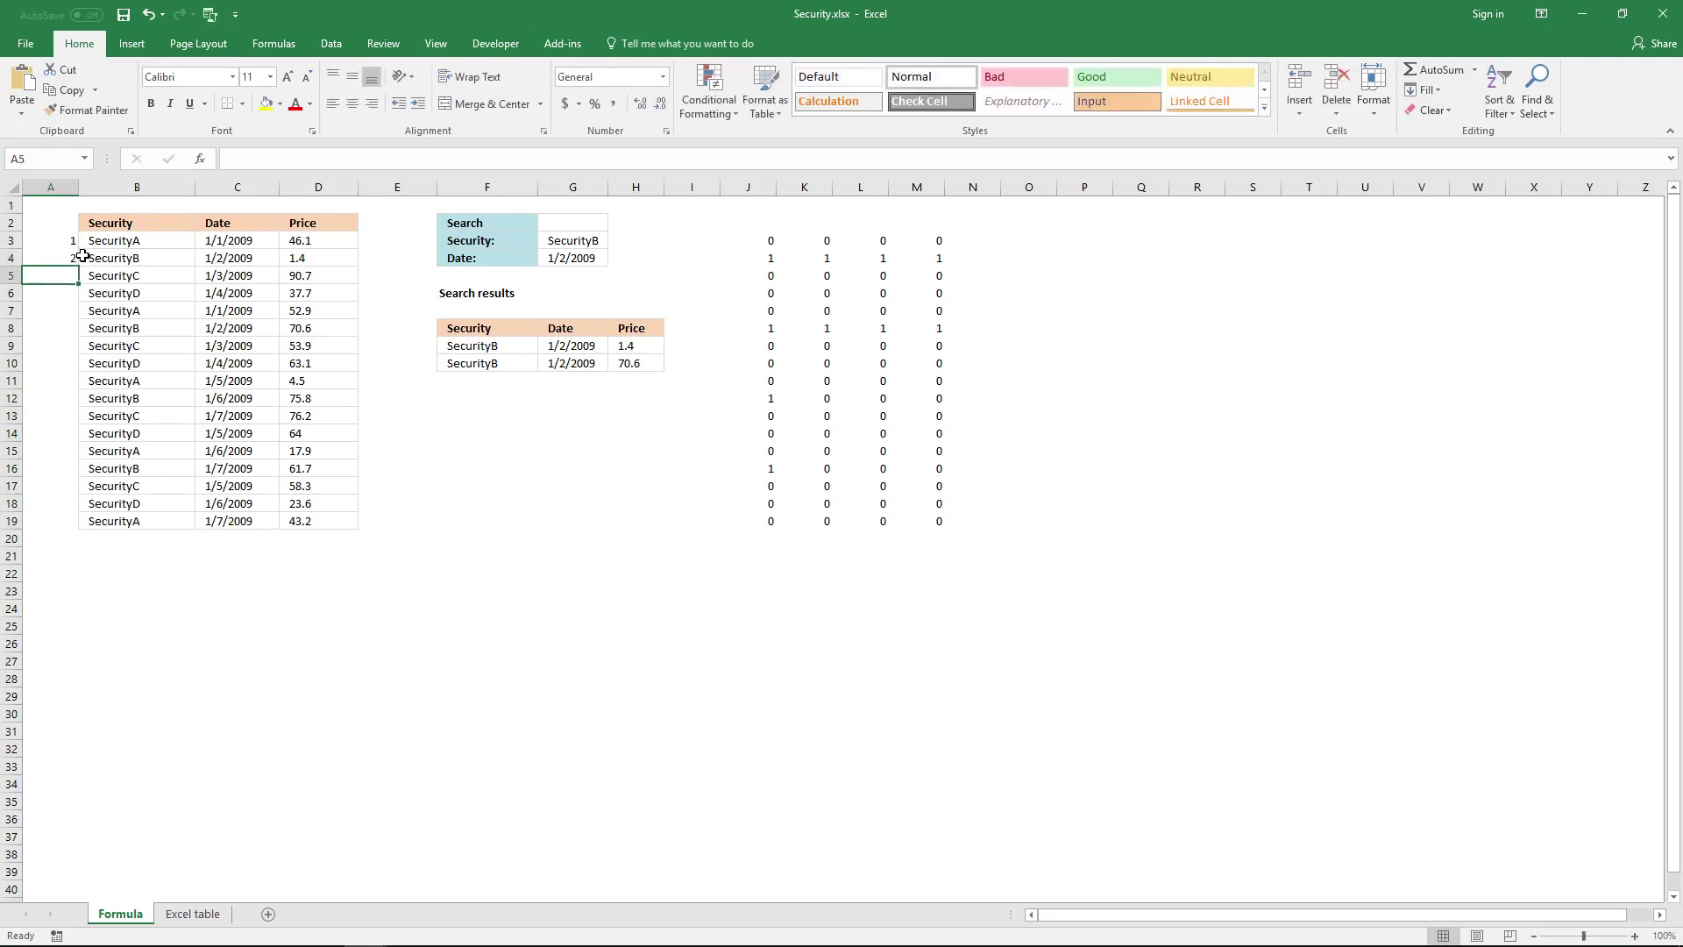
pyautogui.moveTo(53, 248); pyautogui.dragTo(78, 526)
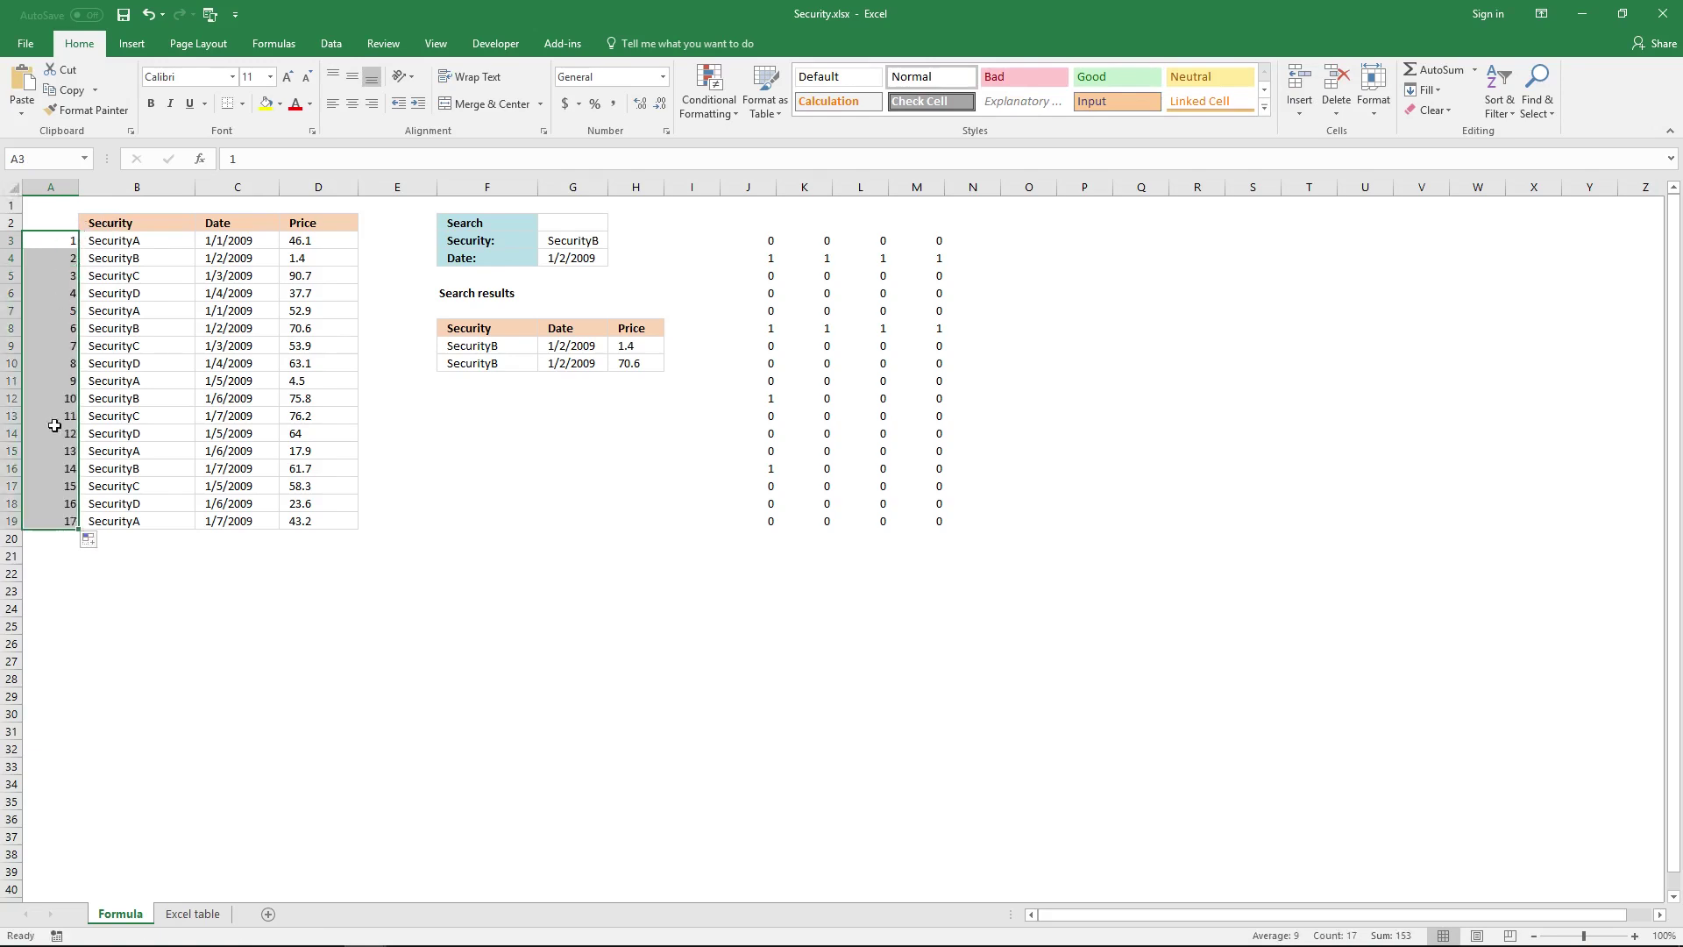
# Enter =MATCH(ROW(B3:B19),ROW(B3:B19)) in N3 as an array formula
pyautogui.click(989, 243)
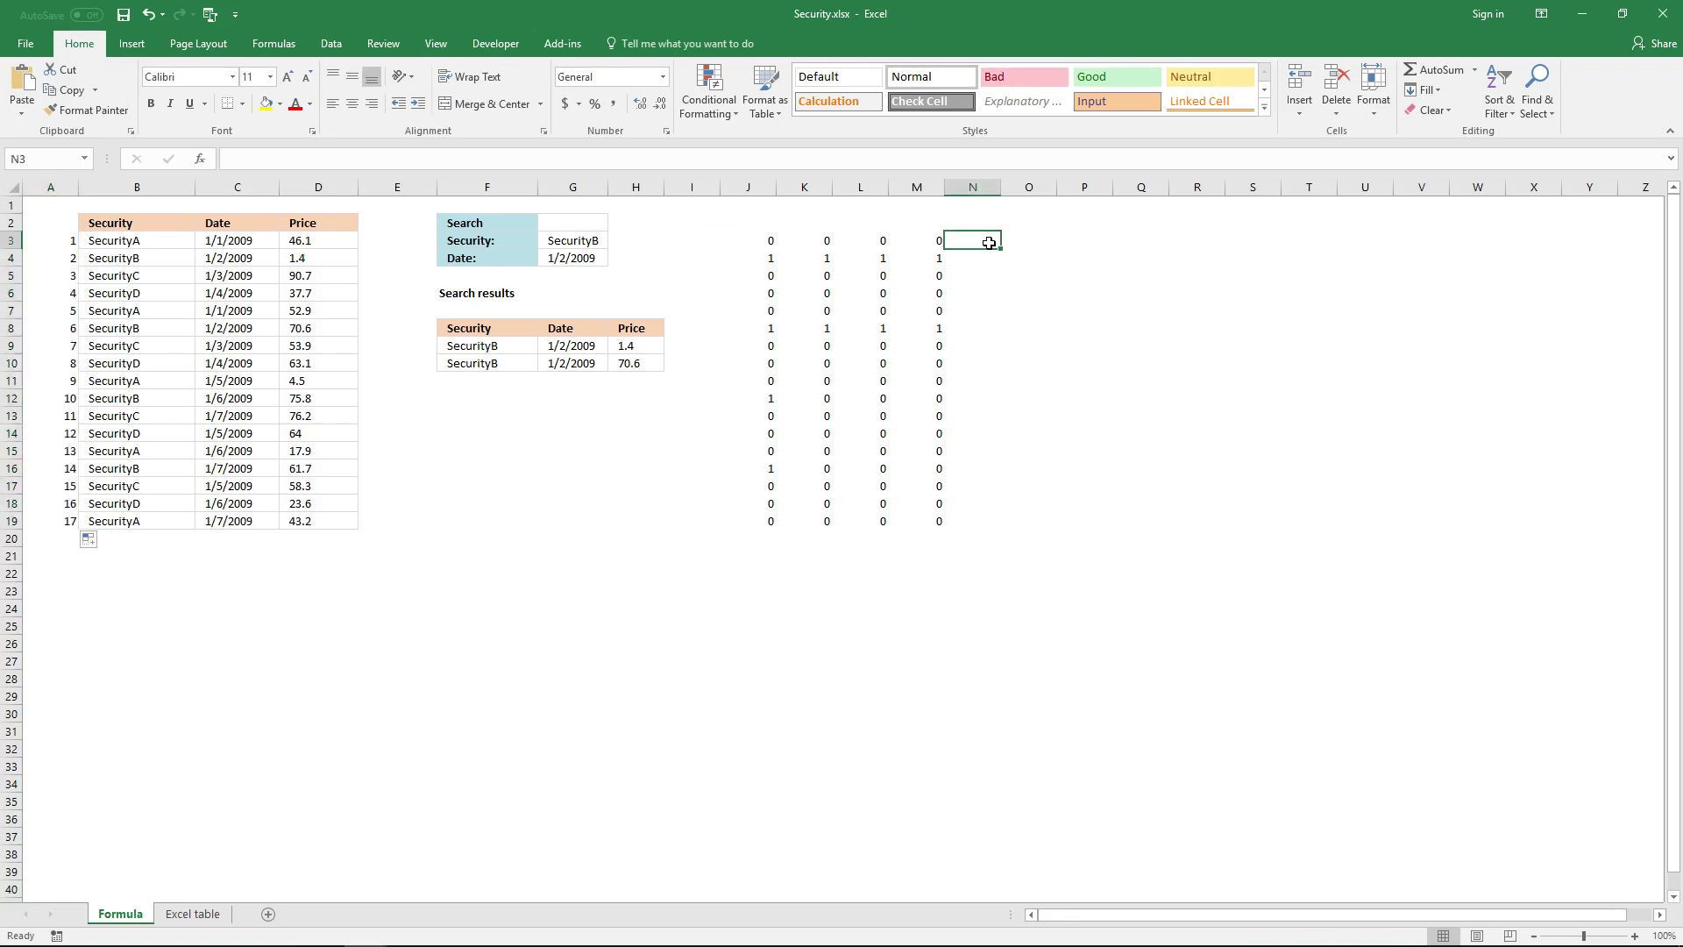
pyautogui.write('=')
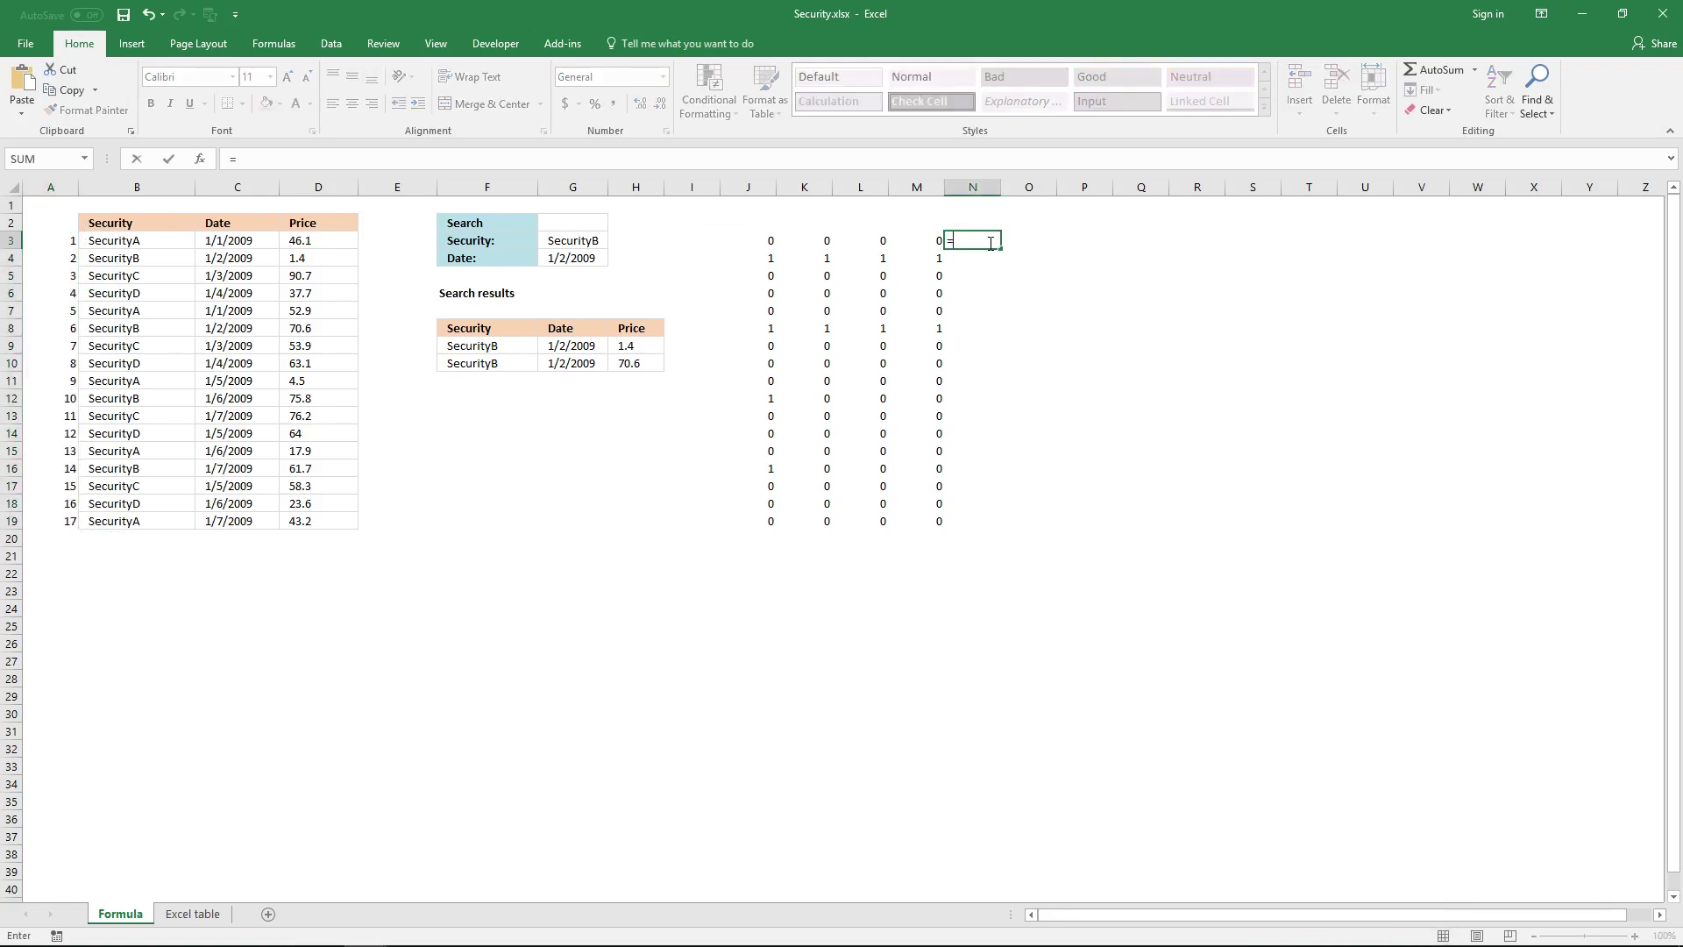
pyautogui.write('match')
pyautogui.press('Tab')
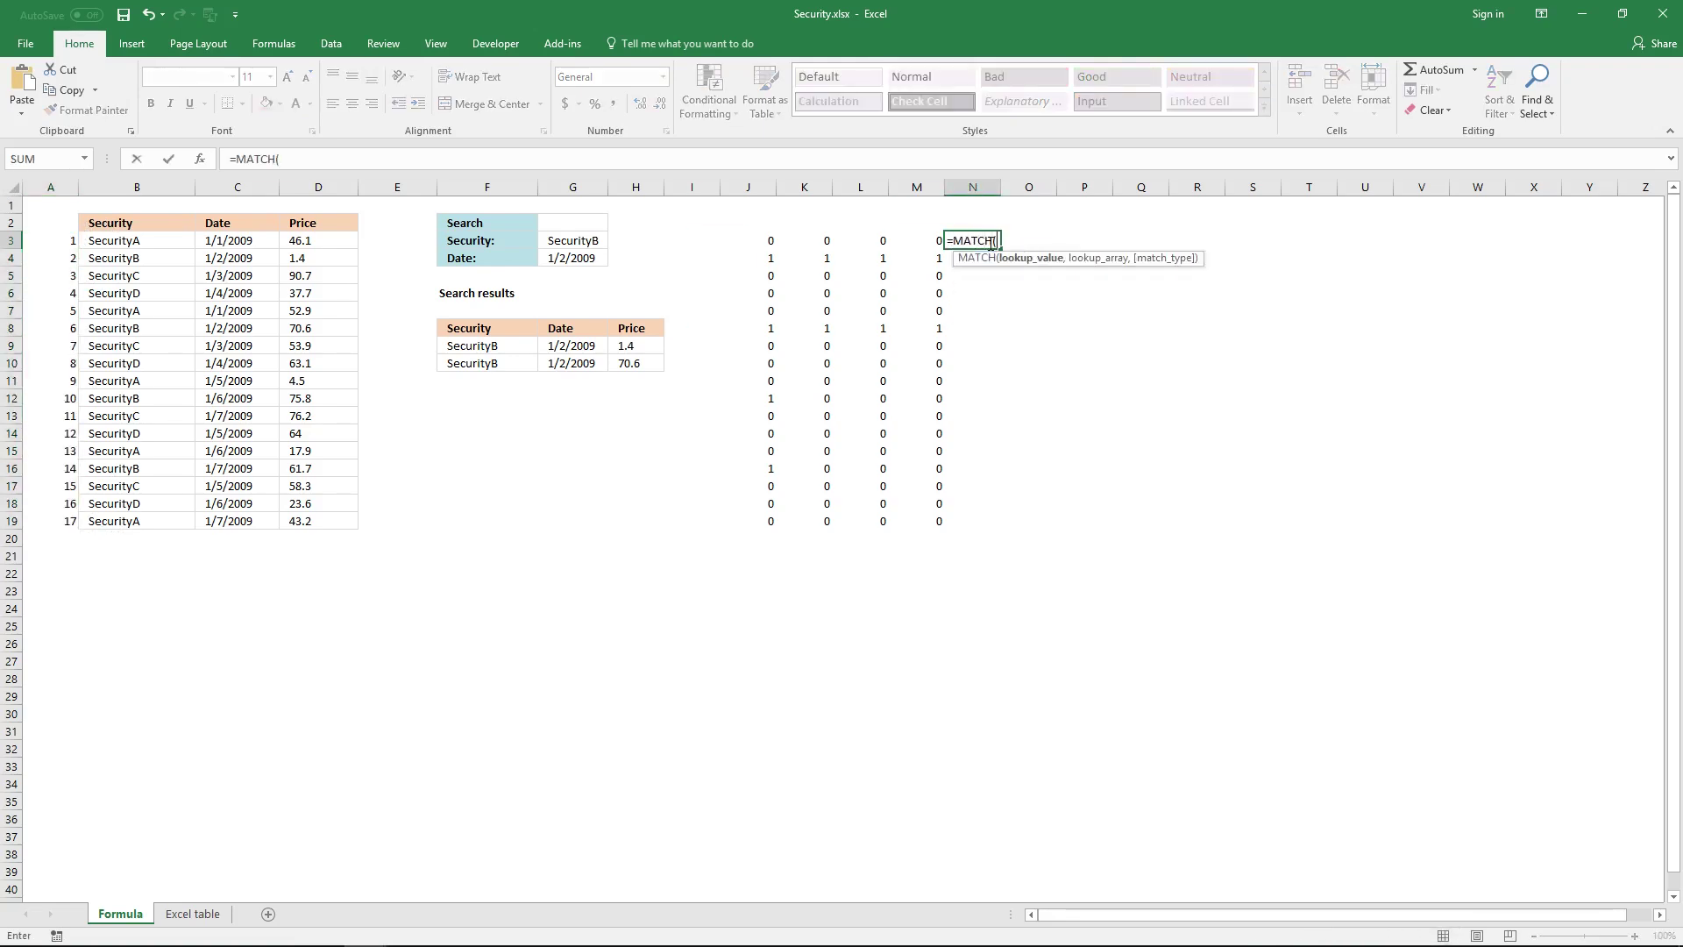
pyautogui.write('row')
pyautogui.press('Tab')
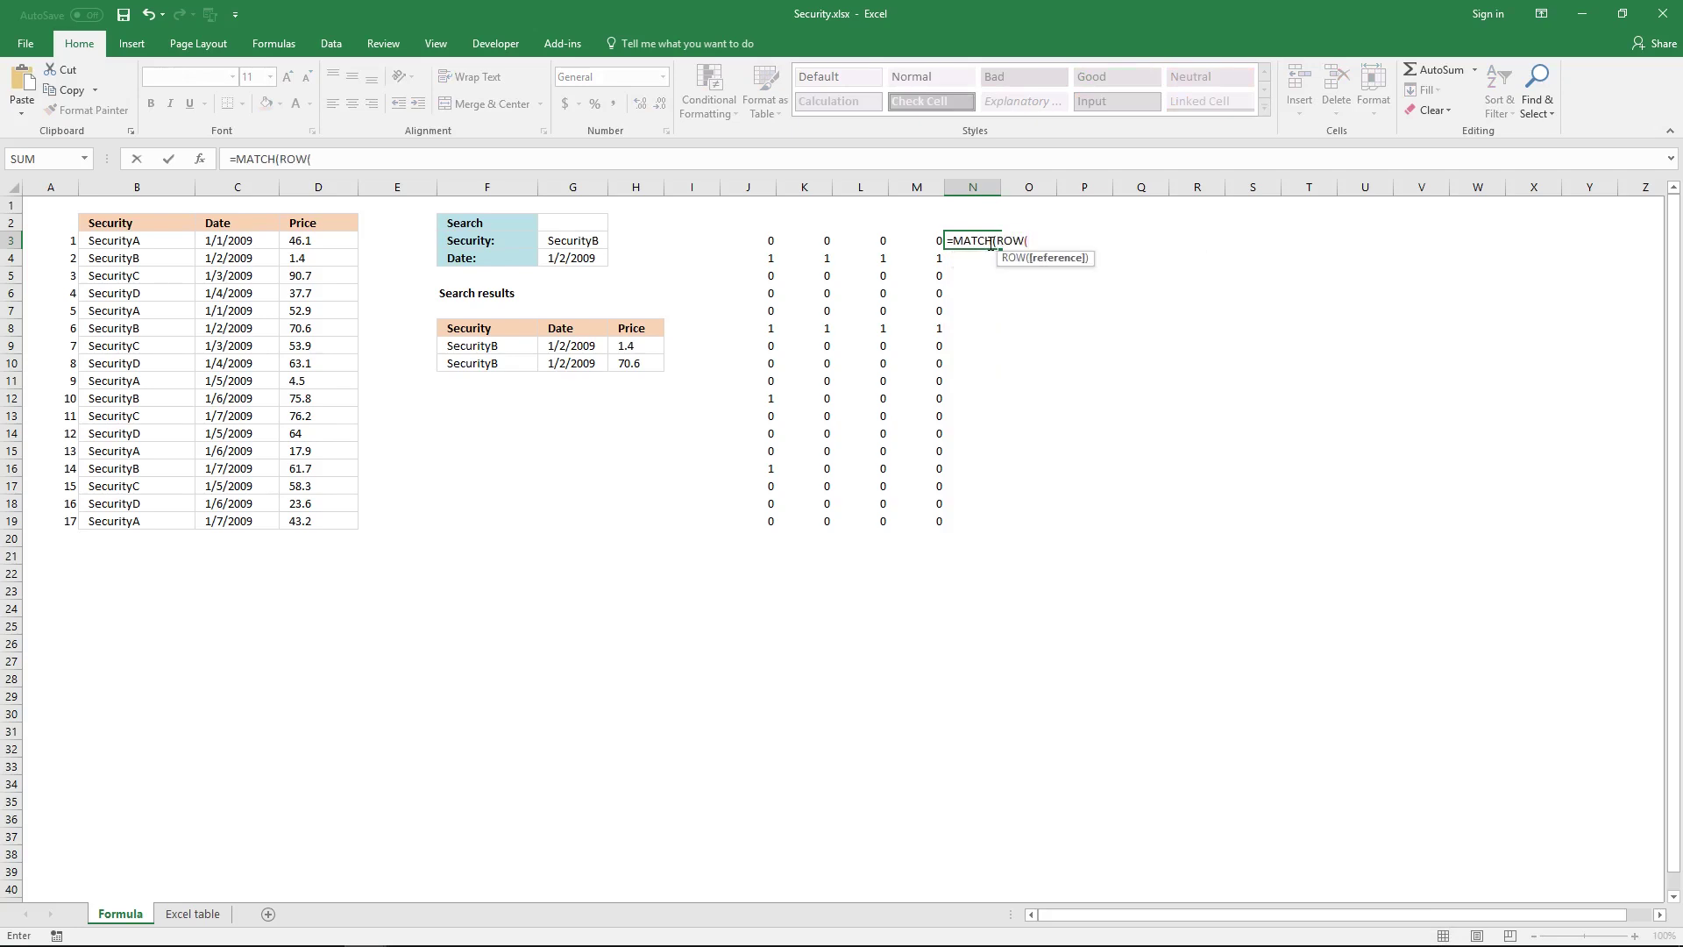
pyautogui.moveTo(141, 240); pyautogui.dragTo(151, 515)
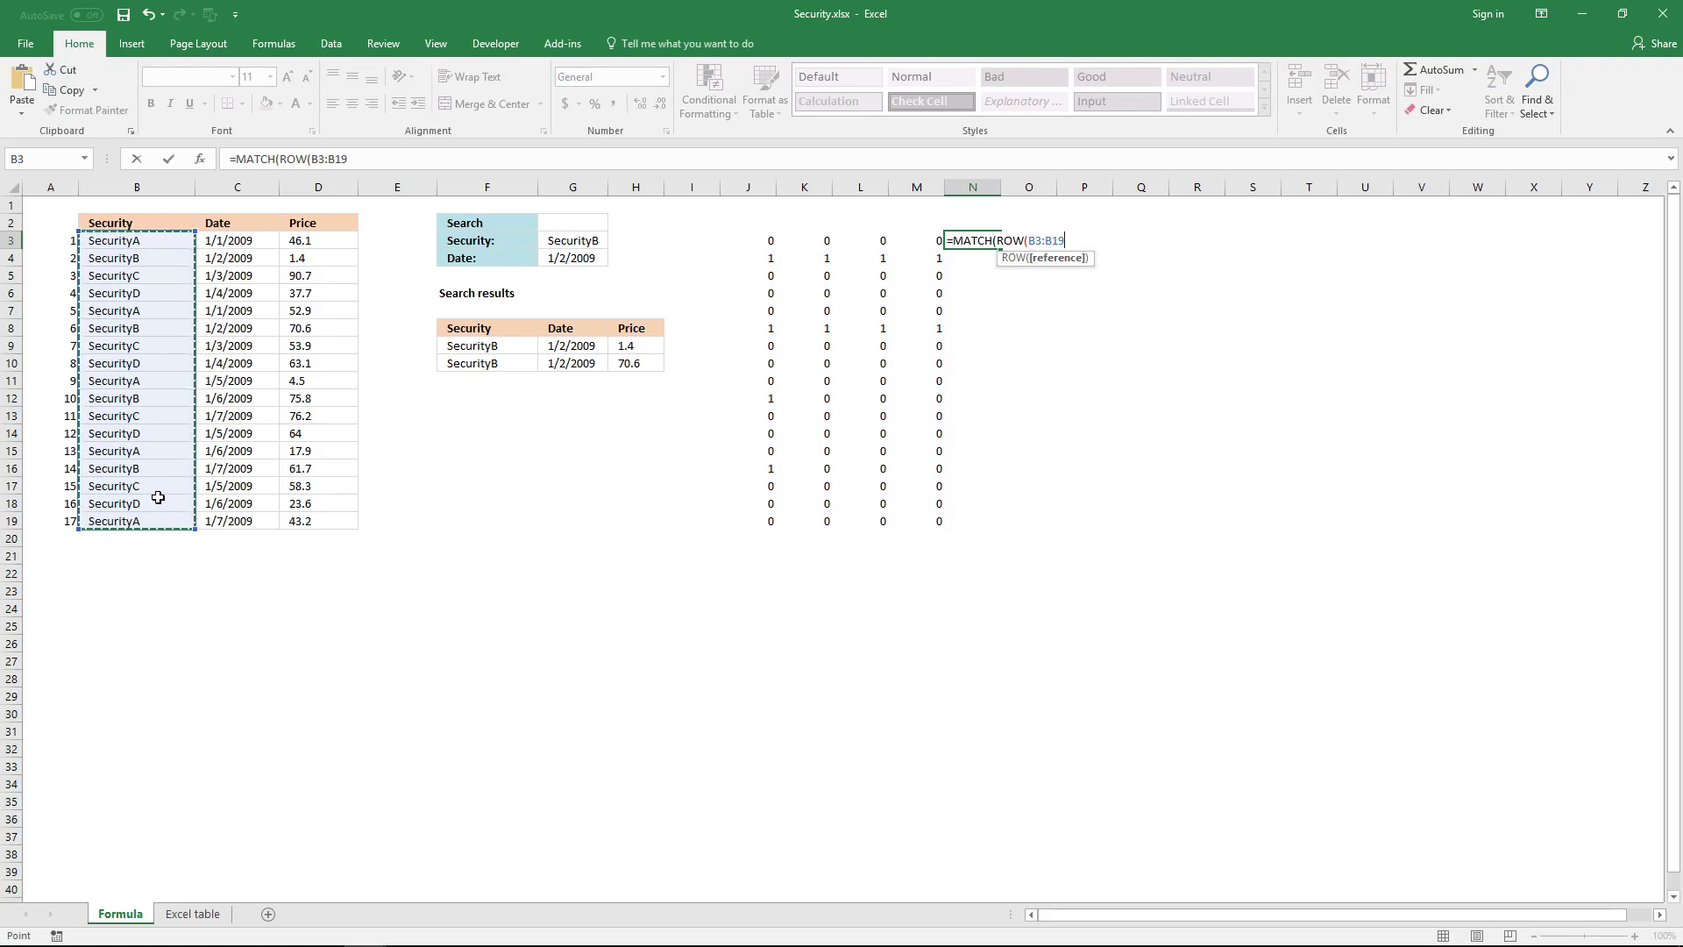
pyautogui.write('),ROW(')
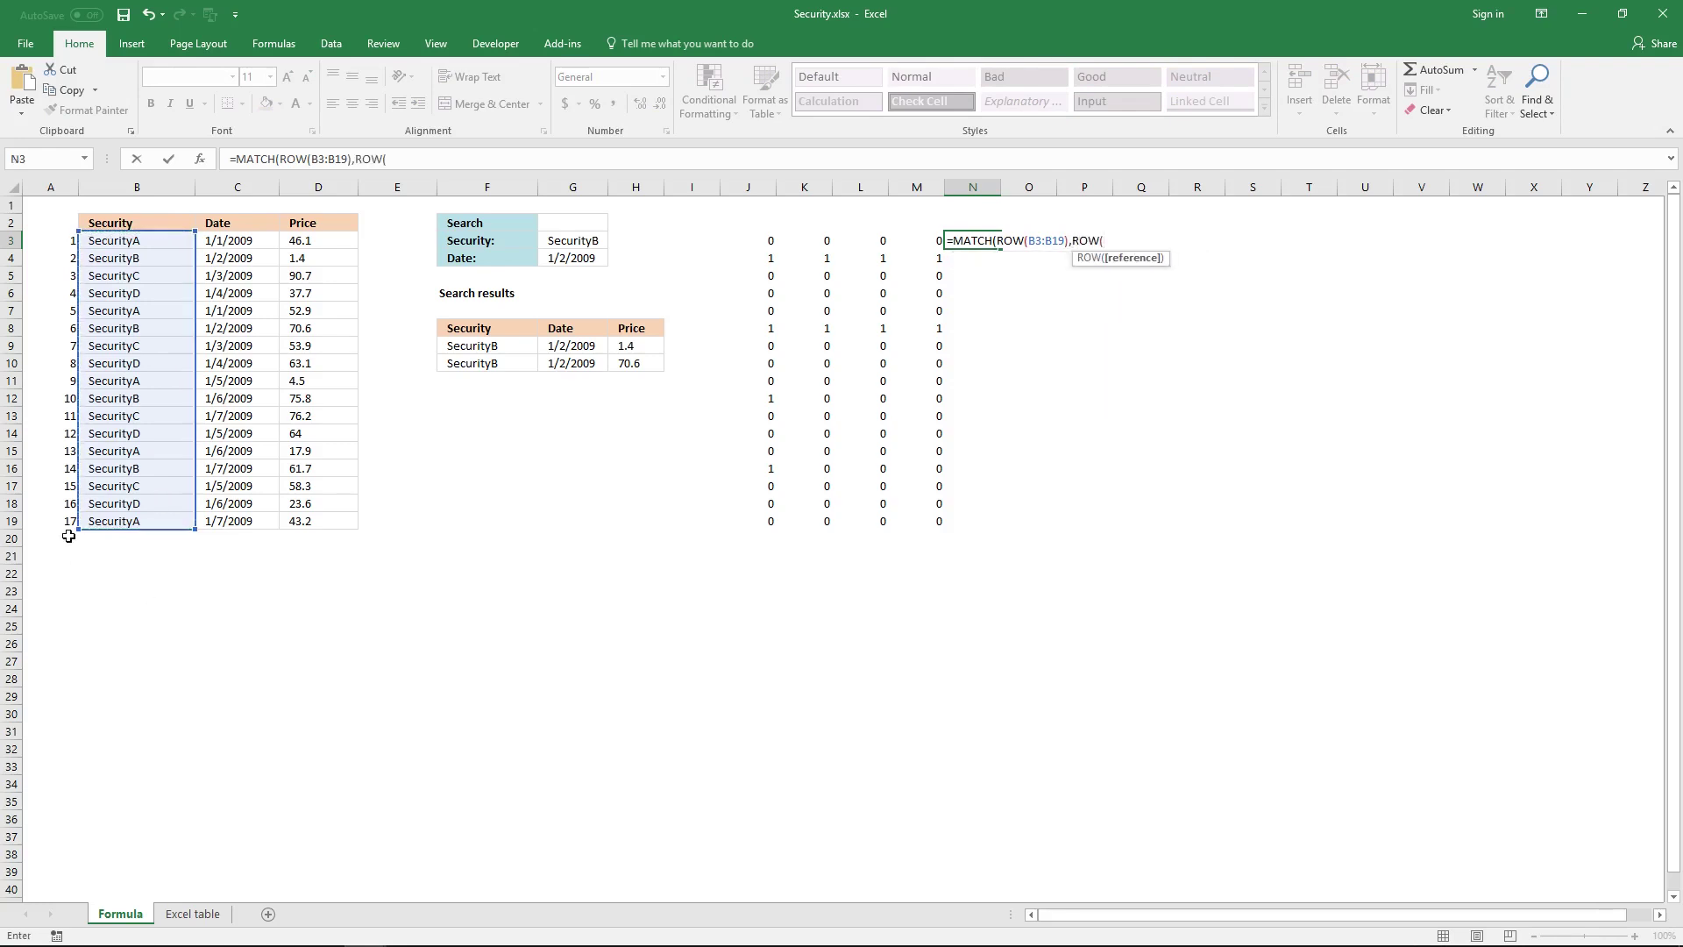
pyautogui.moveTo(84, 523); pyautogui.dragTo(158, 239)
pyautogui.write(')')
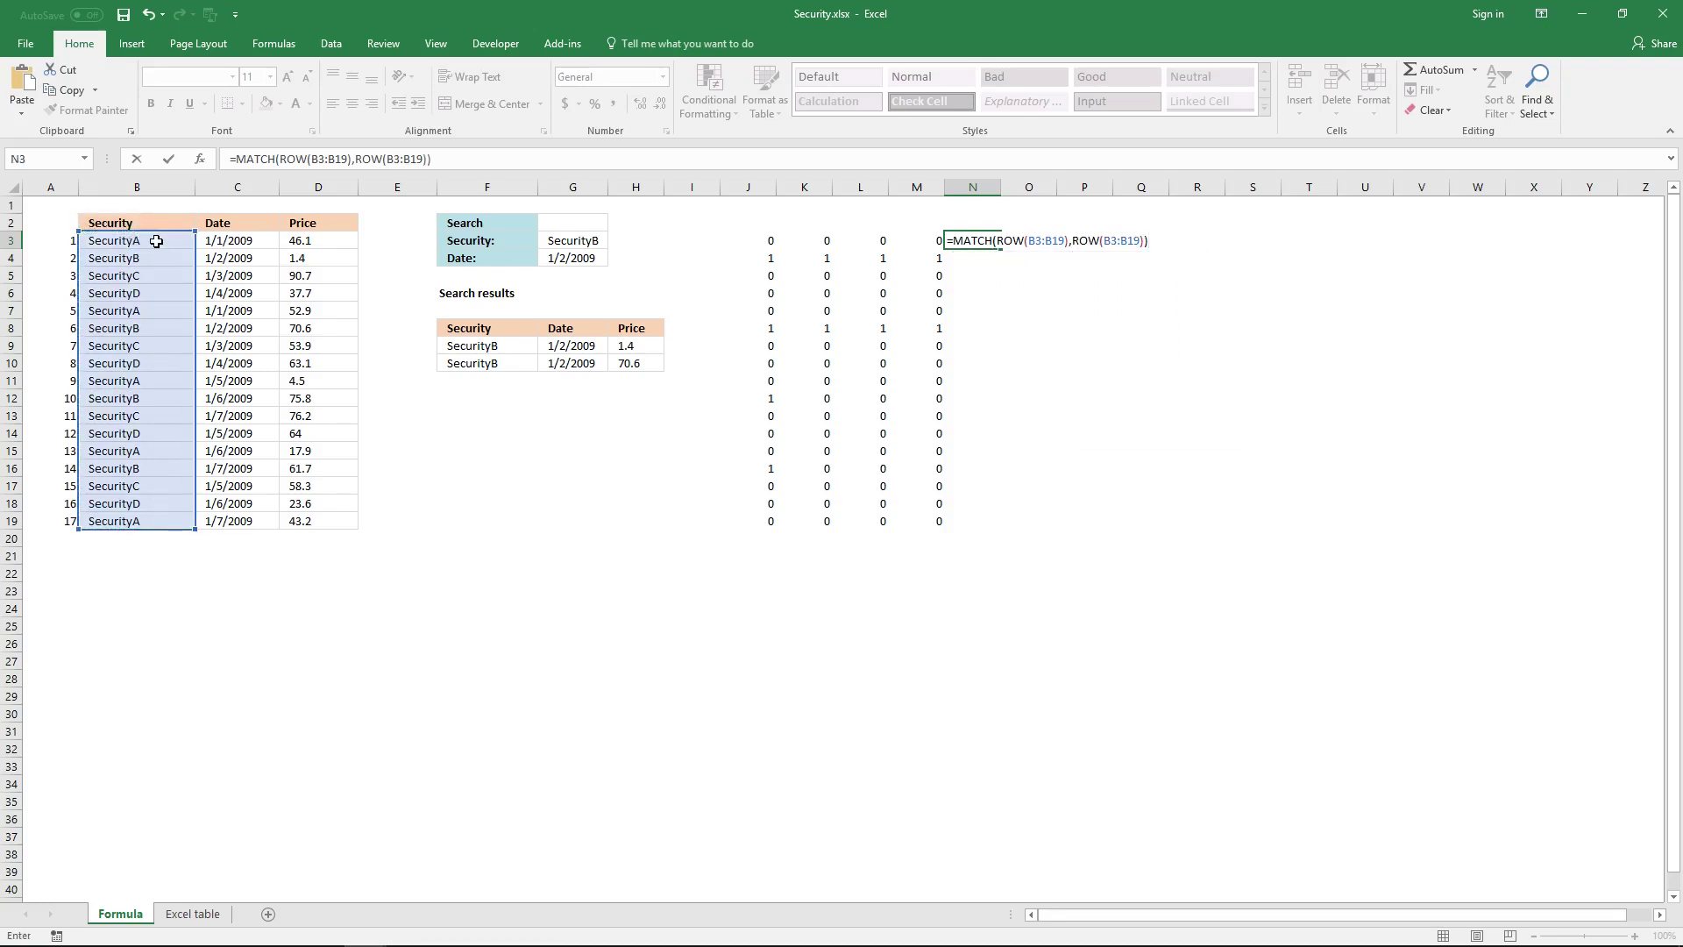
pyautogui.hotkey('ctrl', 'shift', 'Return')
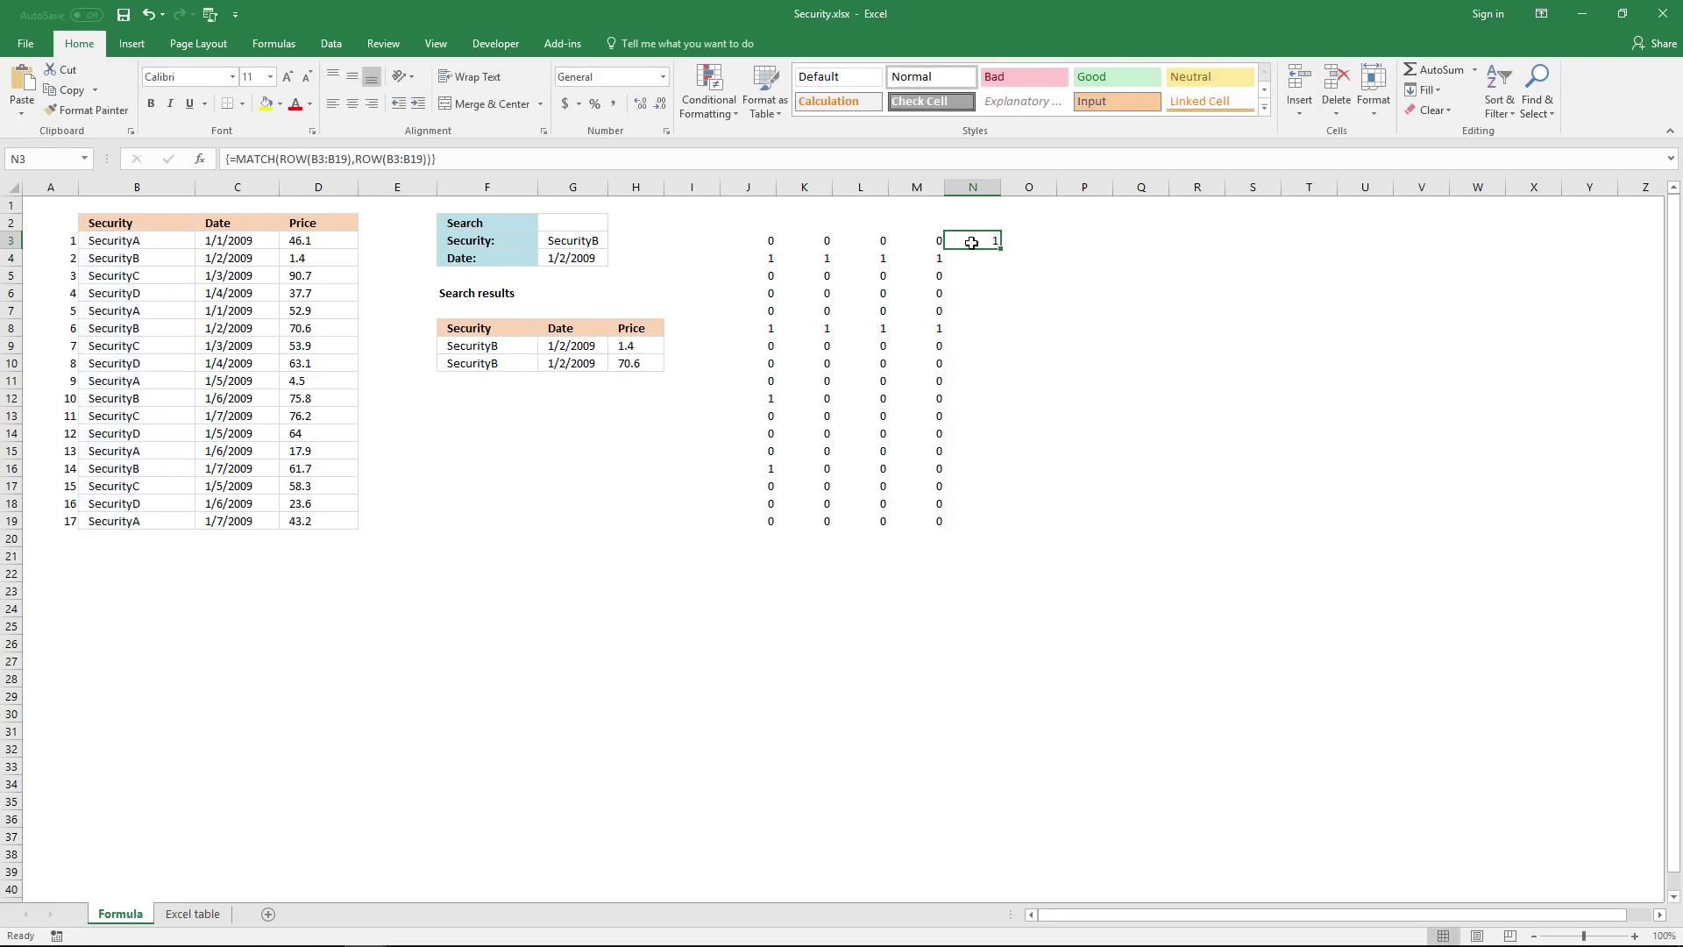
# Extend the MATCH formula over N3:N19 as one array
pyautogui.moveTo(973, 240); pyautogui.dragTo(967, 522)
pyautogui.click(547, 159)
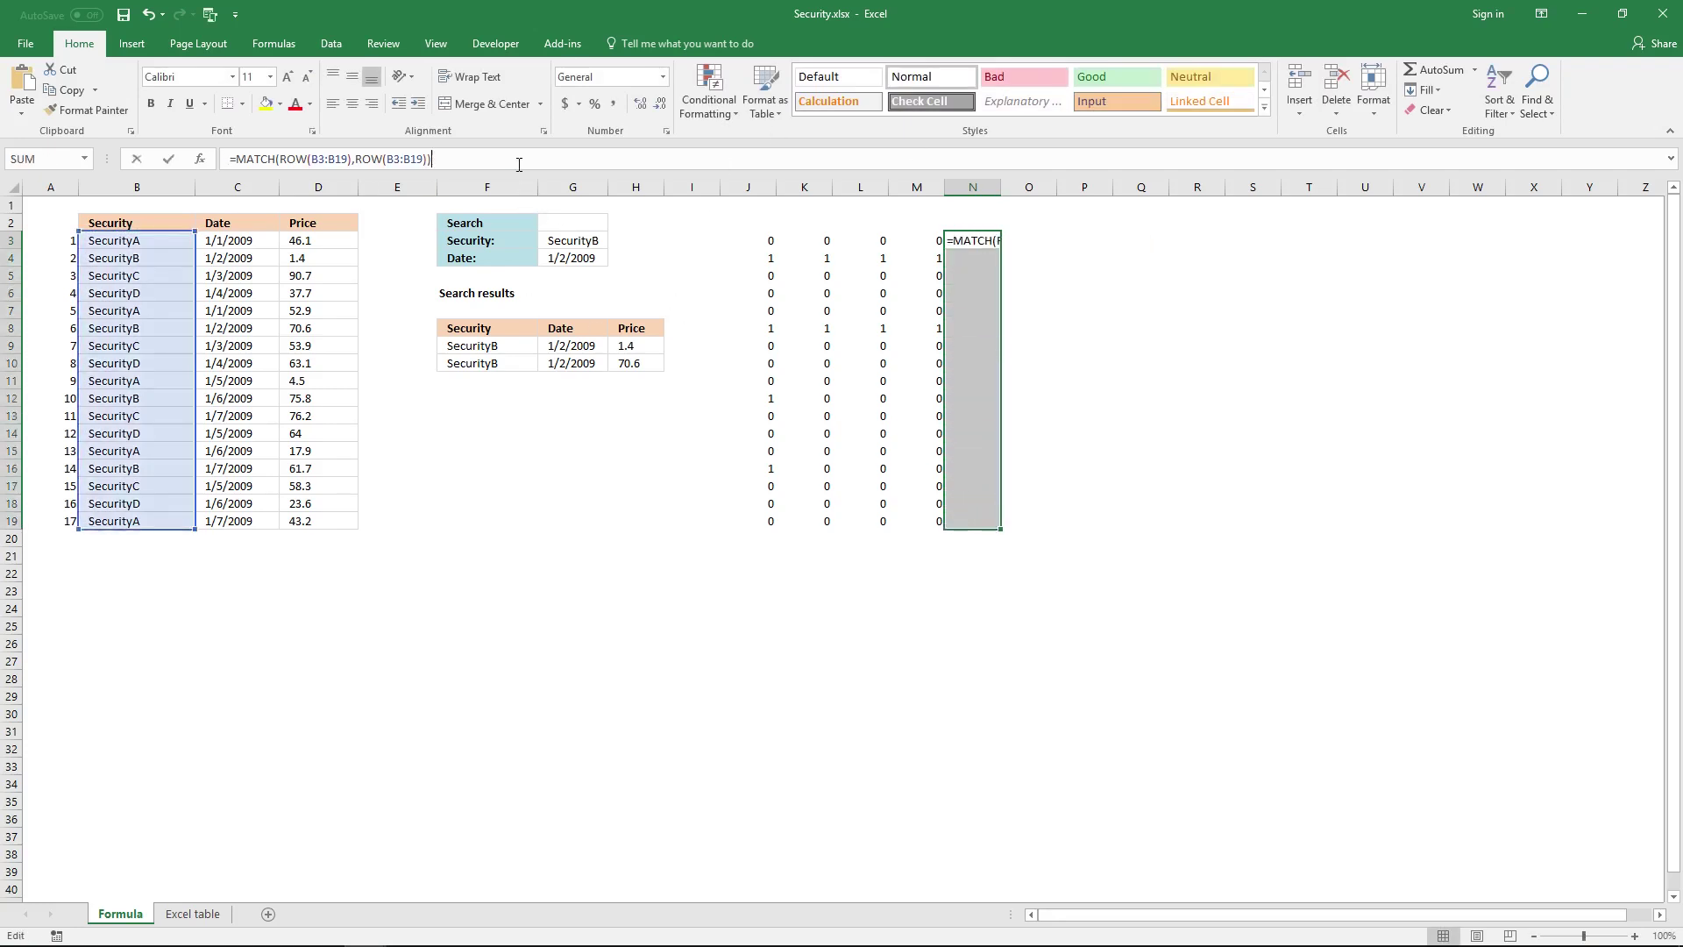
pyautogui.hotkey('ctrl', 'shift', 'Return')
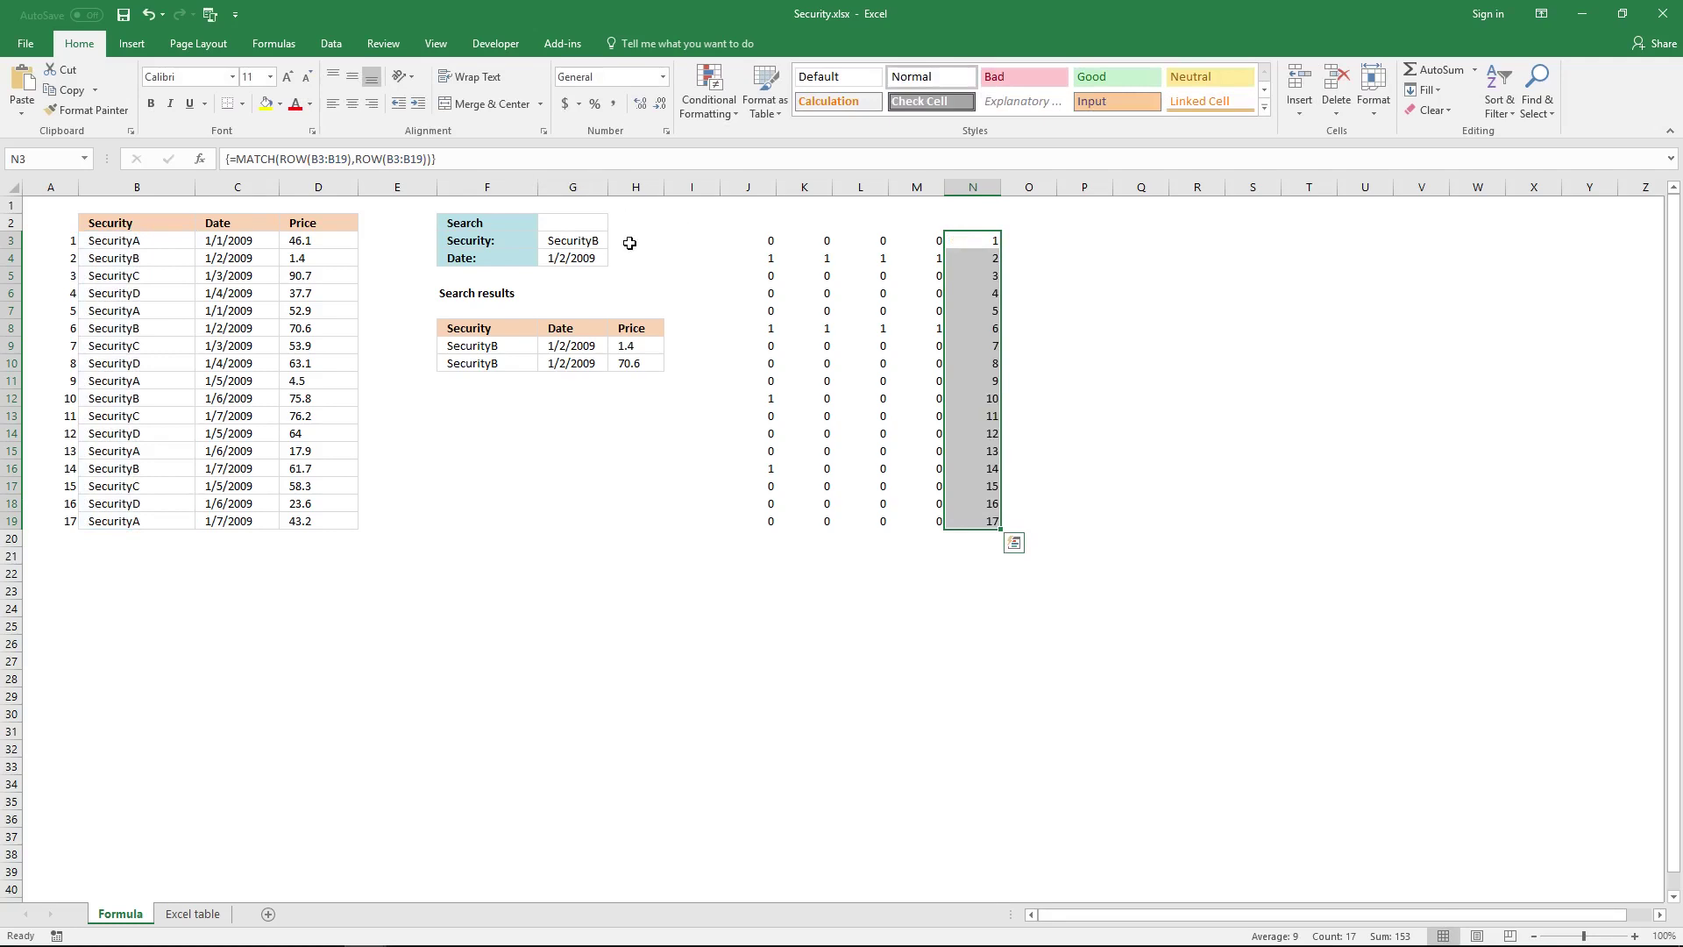
# Compare the row numbers in A3:A19 with the MATCH array in column N and the COUNTIFS array in M3:M19
pyautogui.moveTo(71, 245); pyautogui.dragTo(63, 524)
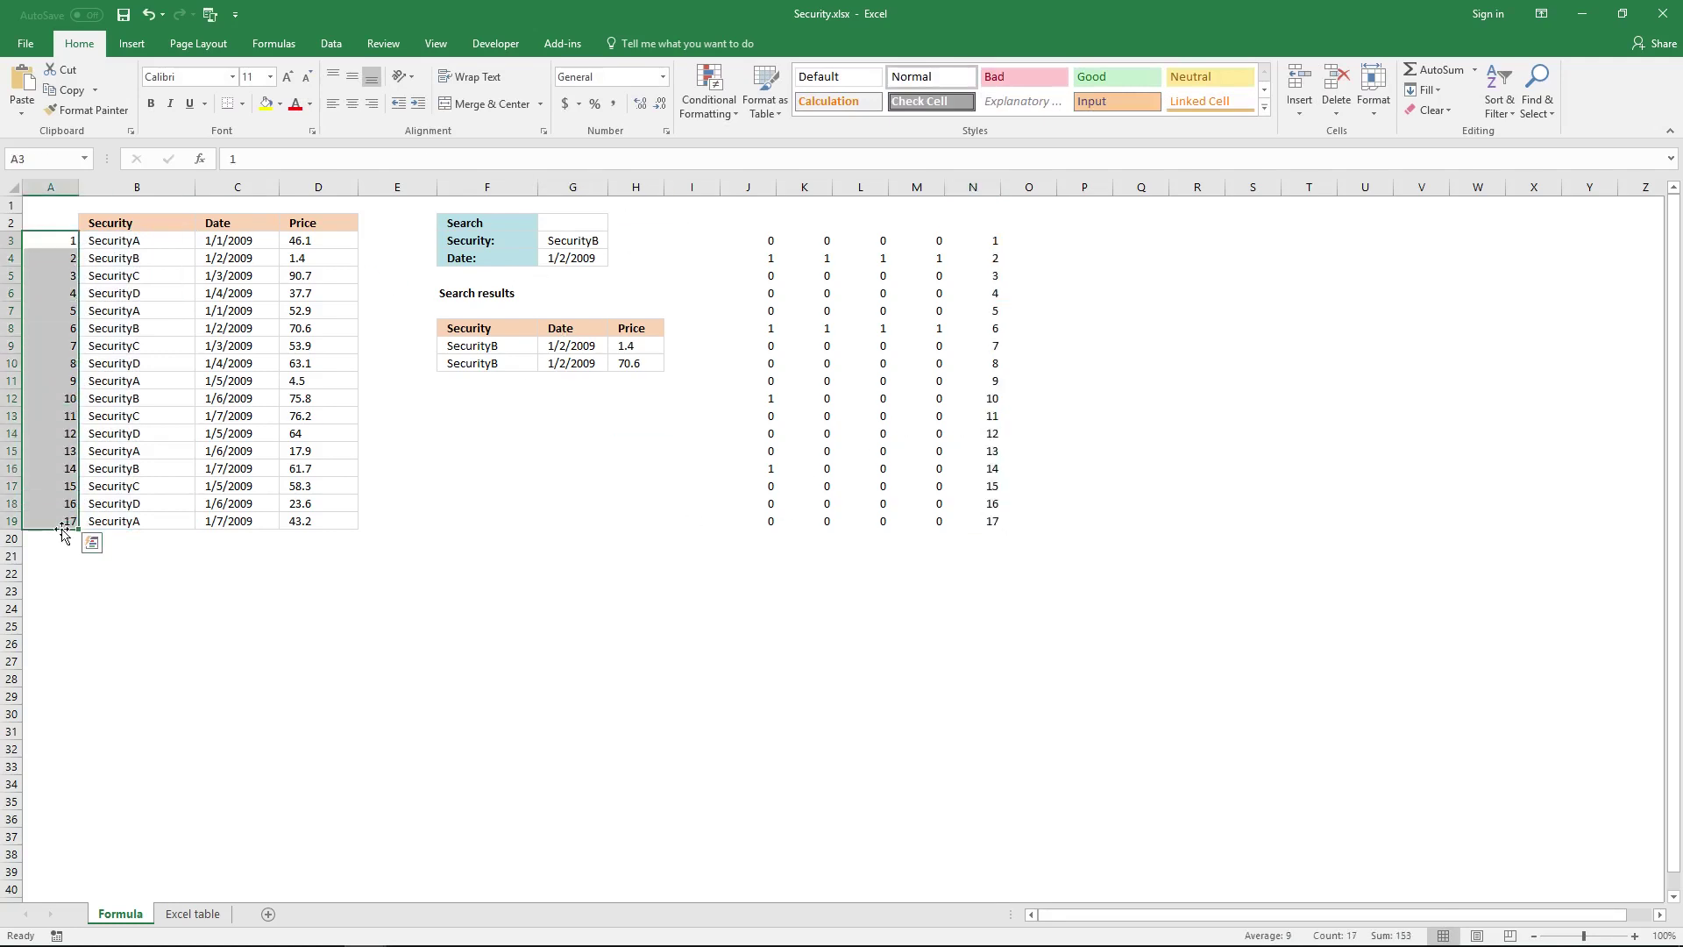
pyautogui.click(968, 245)
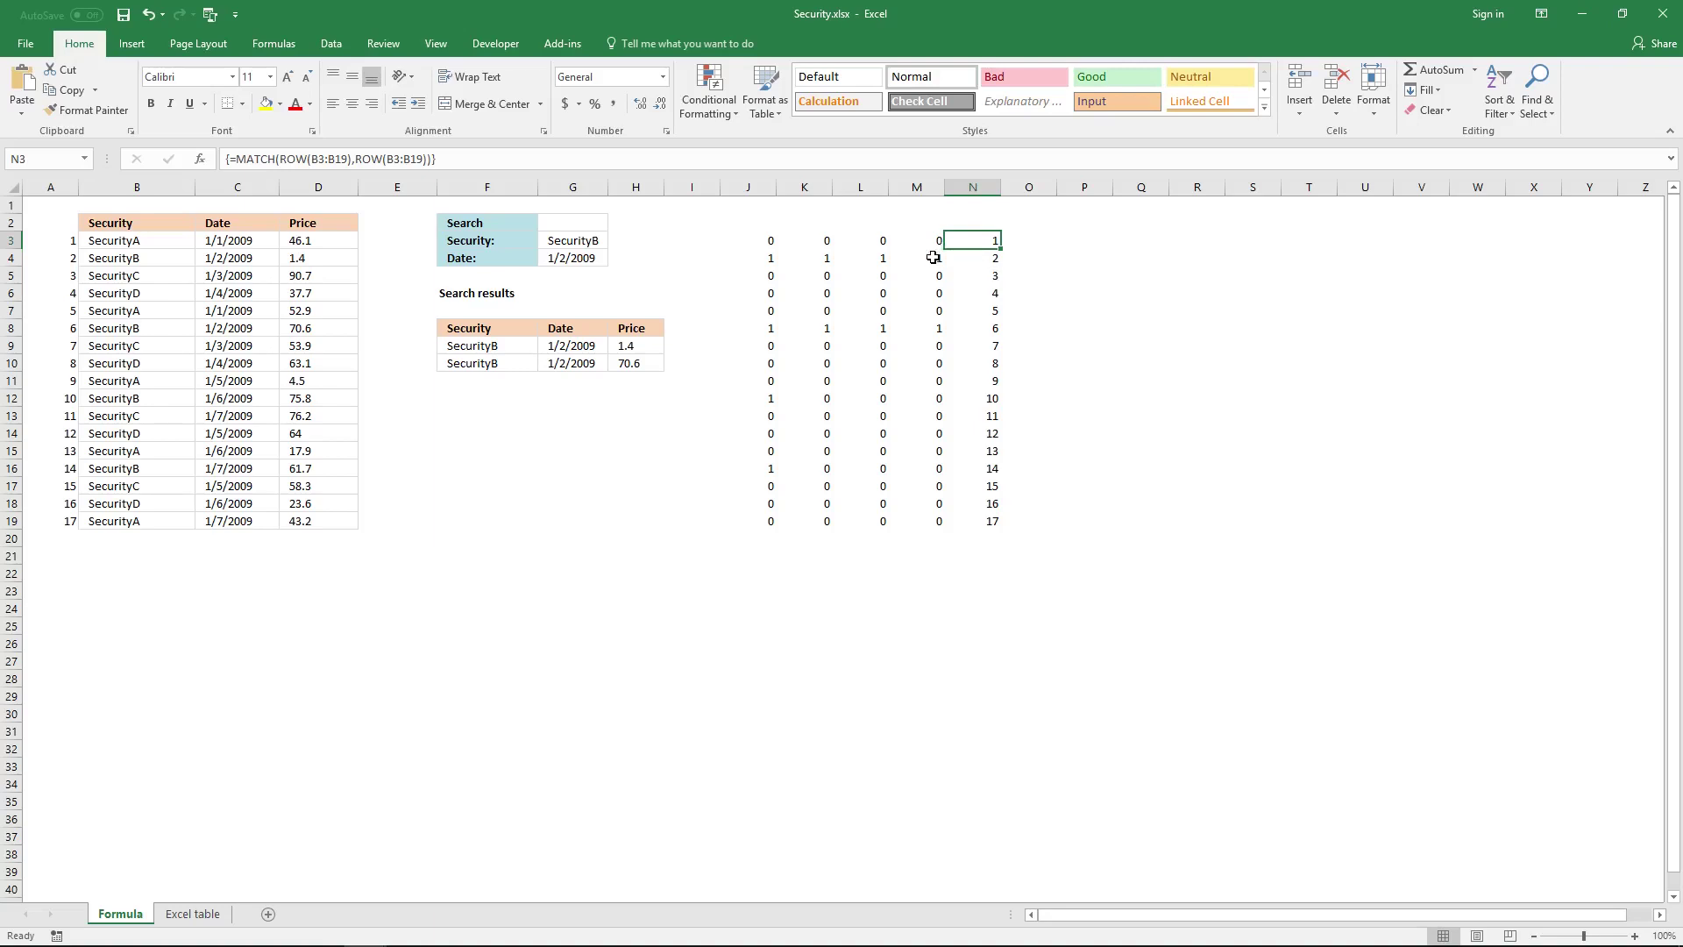
pyautogui.moveTo(935, 240); pyautogui.dragTo(938, 510)
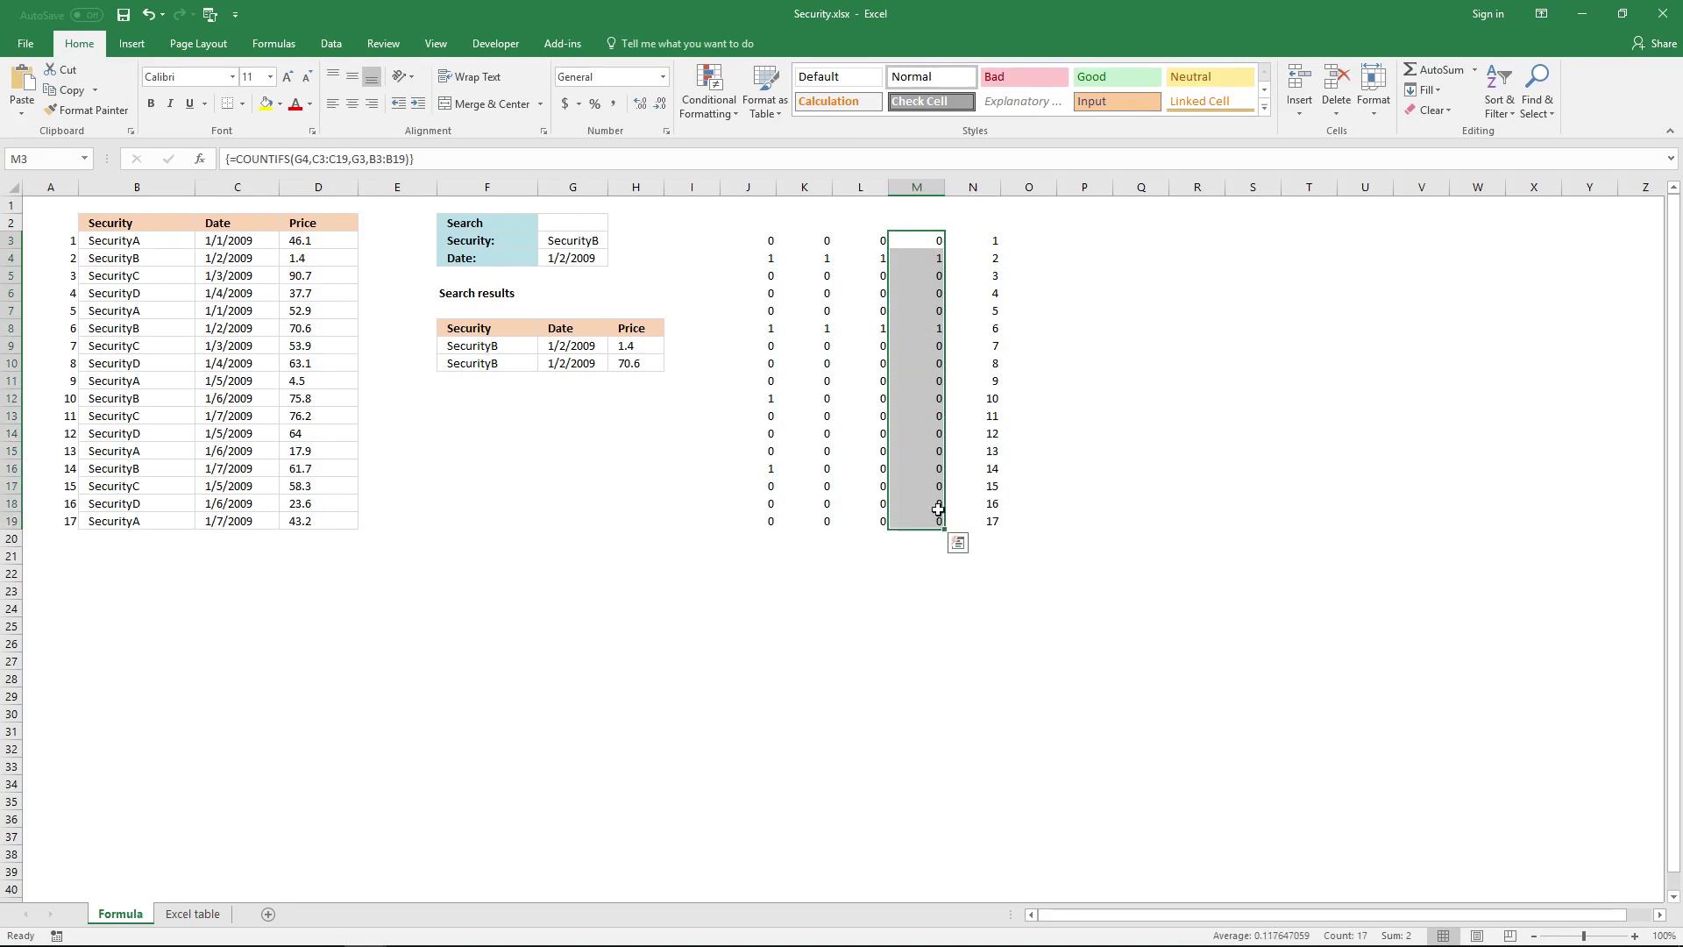
pyautogui.click(935, 257)
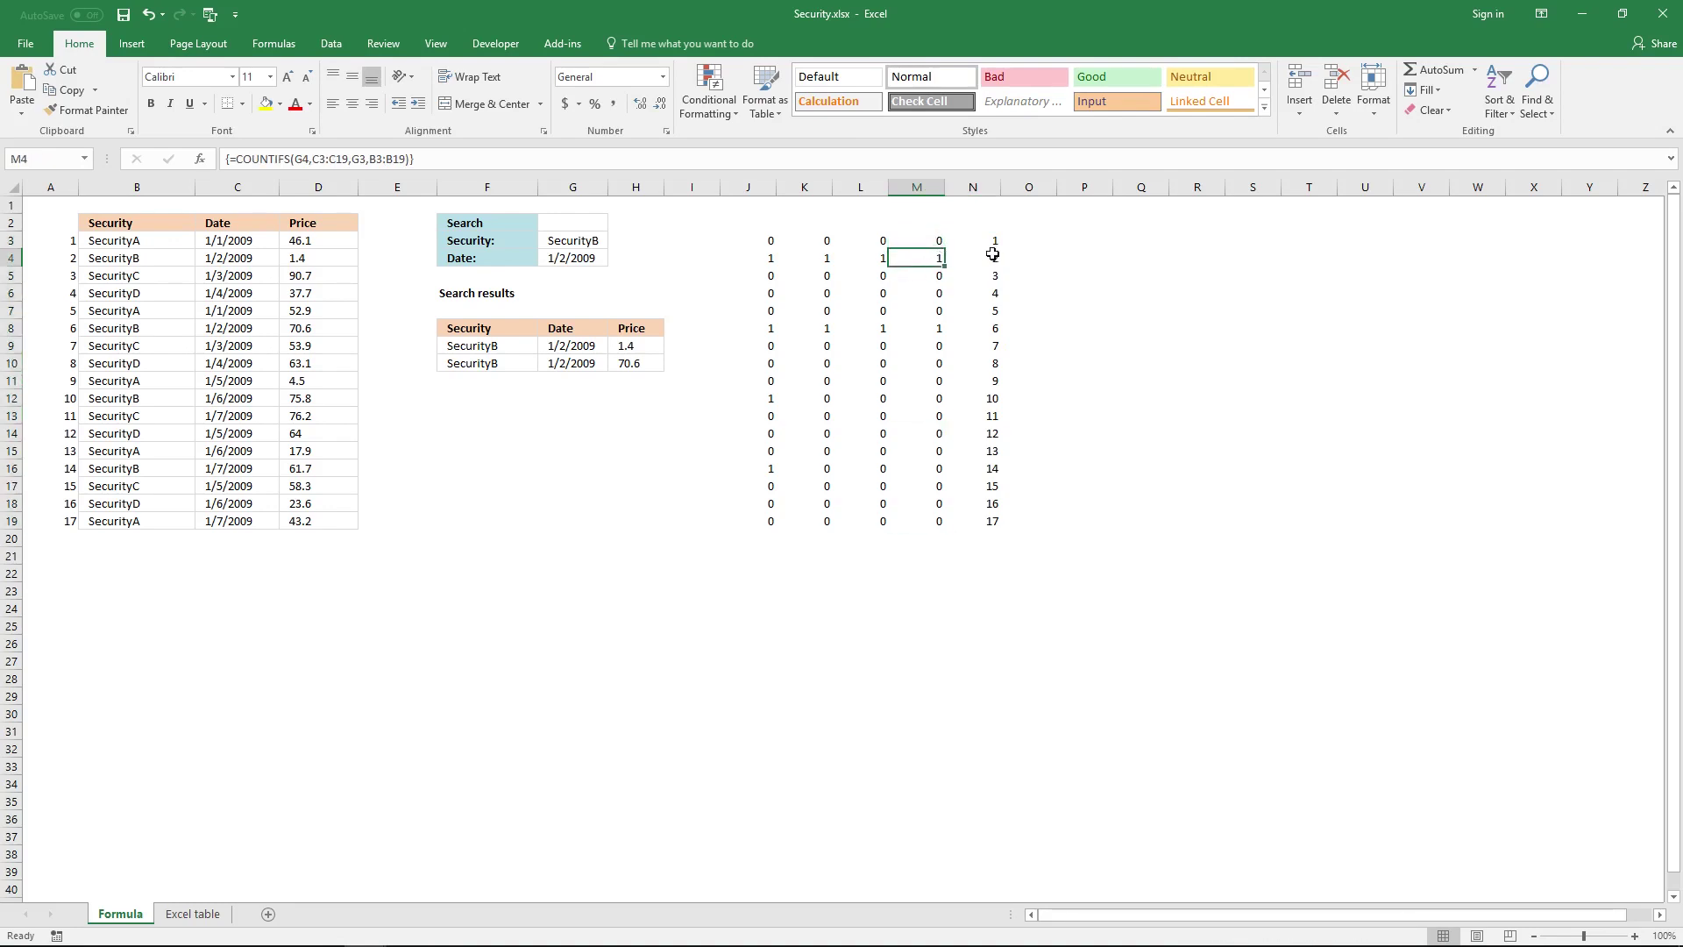
pyautogui.click(922, 240)
pyautogui.click(673, 158)
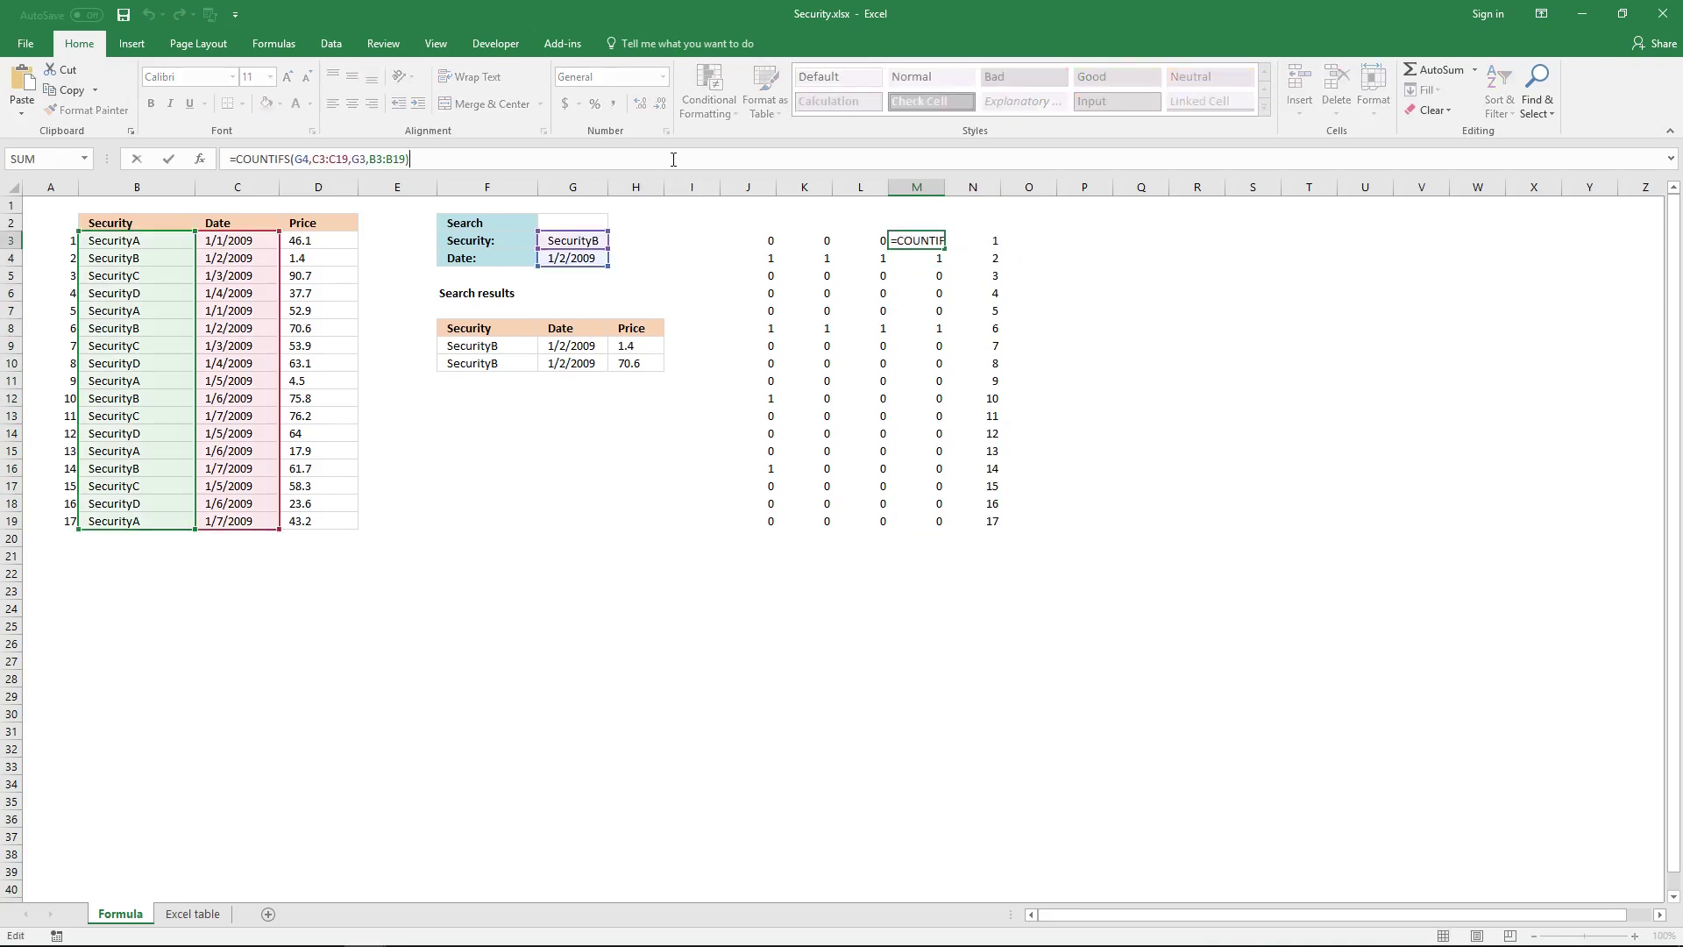
pyautogui.moveTo(422, 166); pyautogui.dragTo(226, 160)
pyautogui.press('Escape')
# Copy the COUNTIF product expression from the formula in L3, without its equals sign
pyautogui.click(860, 238)
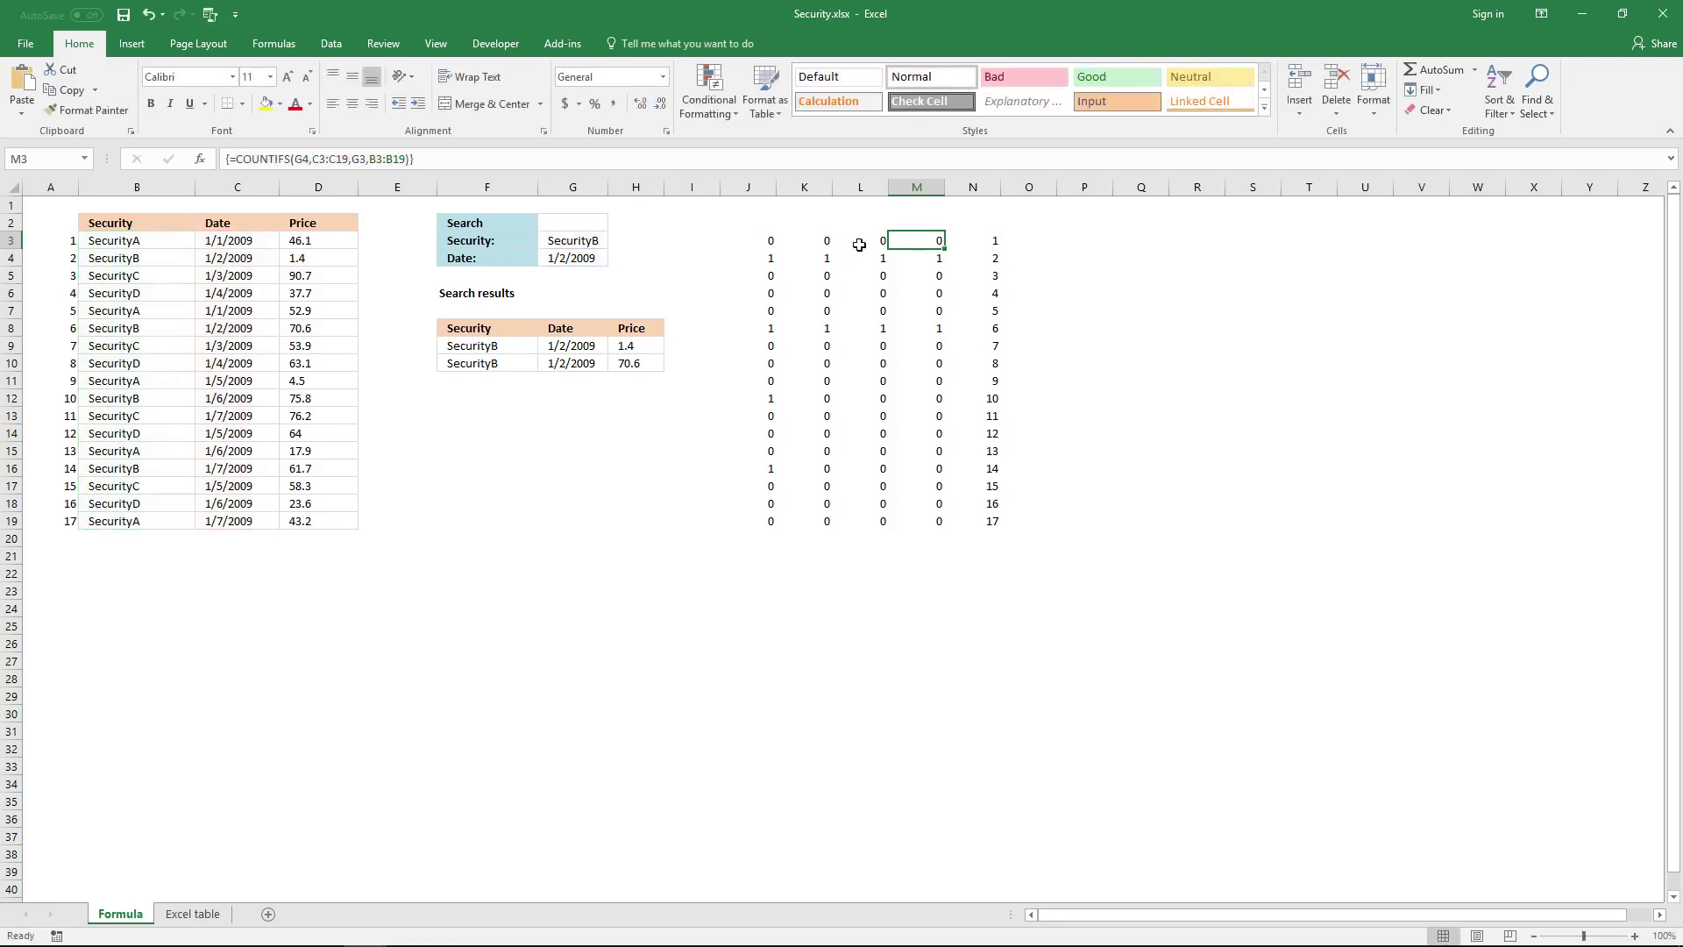
pyautogui.moveTo(489, 159); pyautogui.dragTo(234, 160)
pyautogui.hotkey('ctrl', 'c')
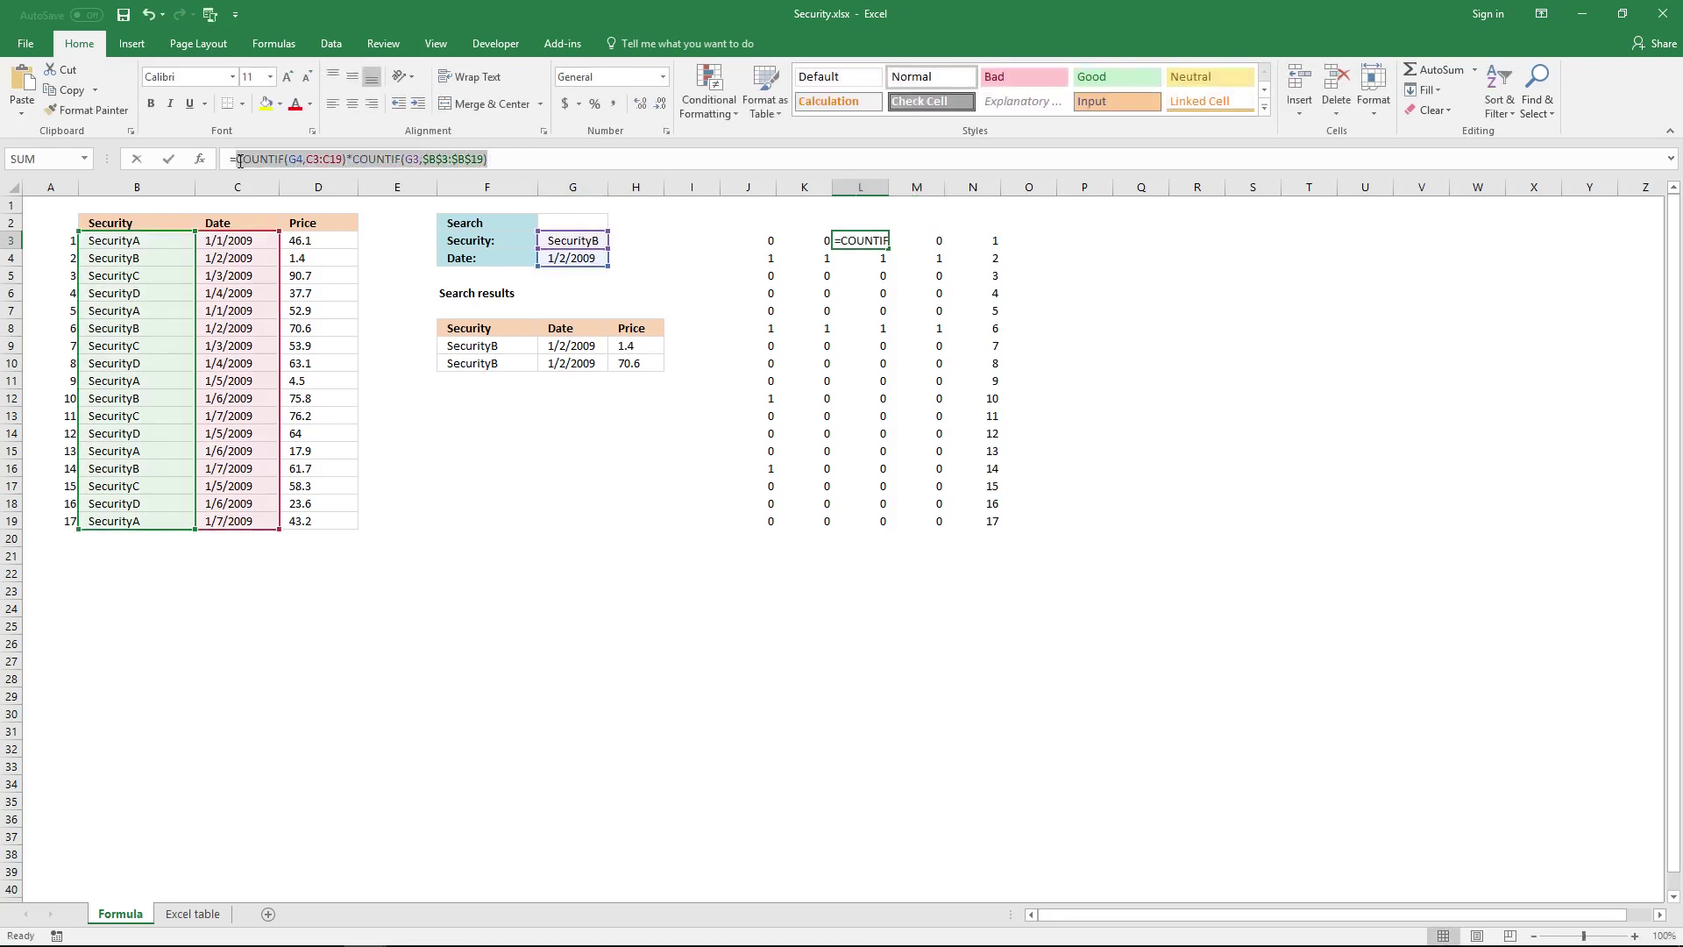
pyautogui.press('Escape')
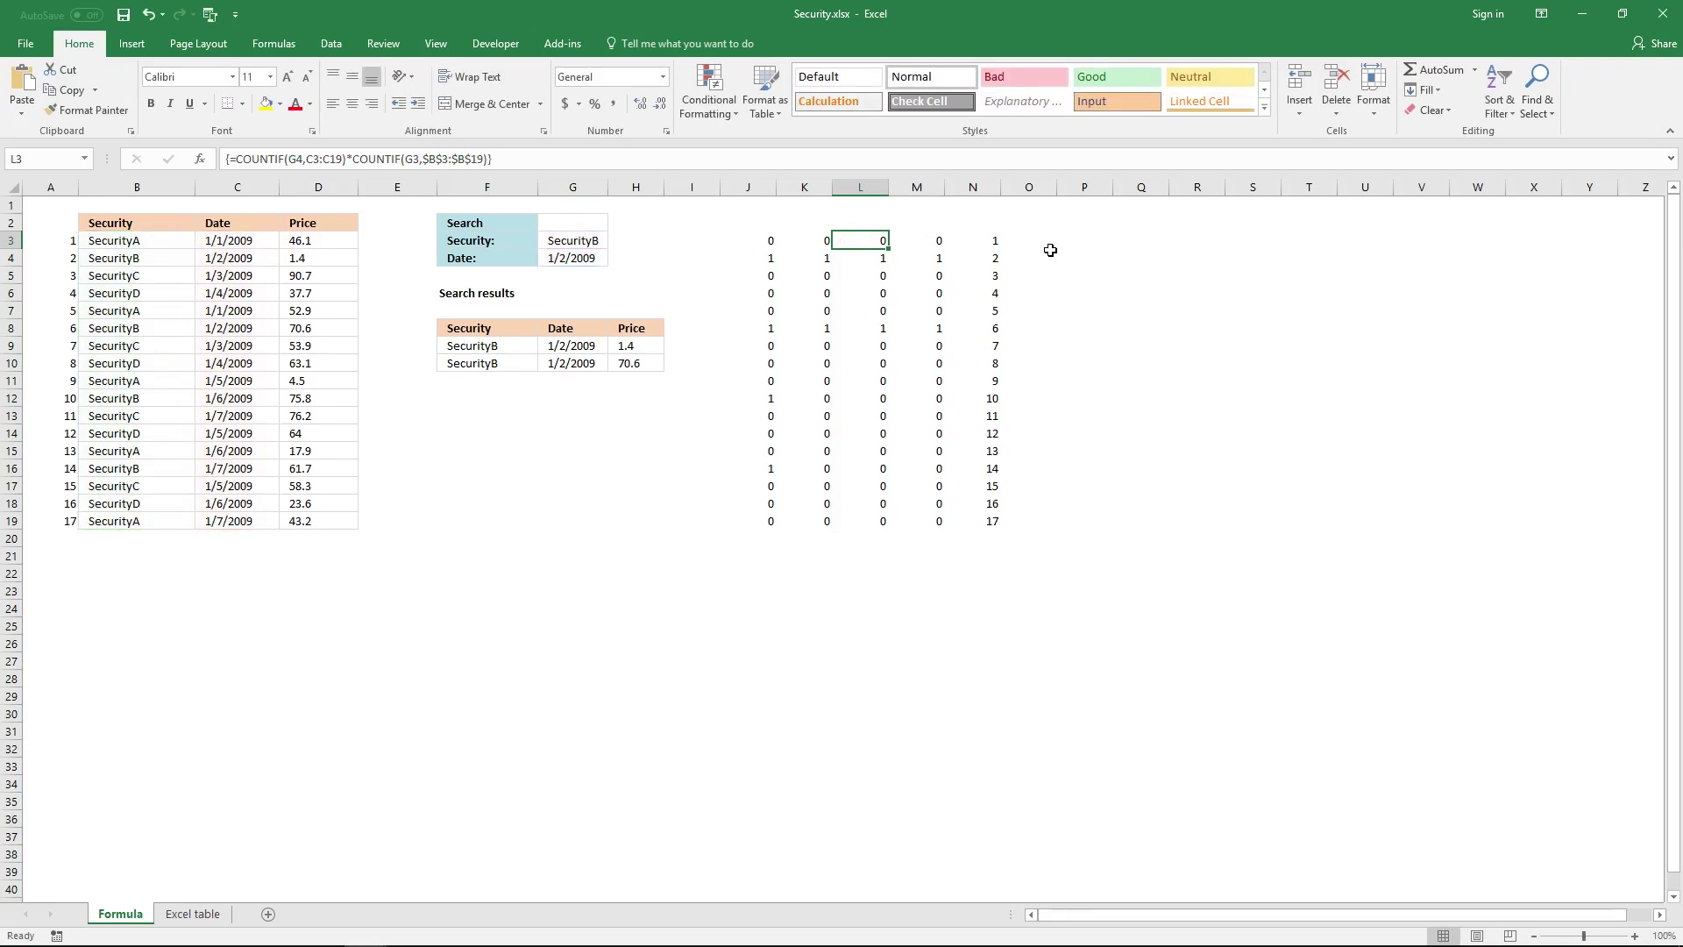
# Start an IF formula in O3 with the copied COUNTIF product as its logical test, and store the unfinished formula as text
pyautogui.click(1044, 241)
pyautogui.write('=IF(')
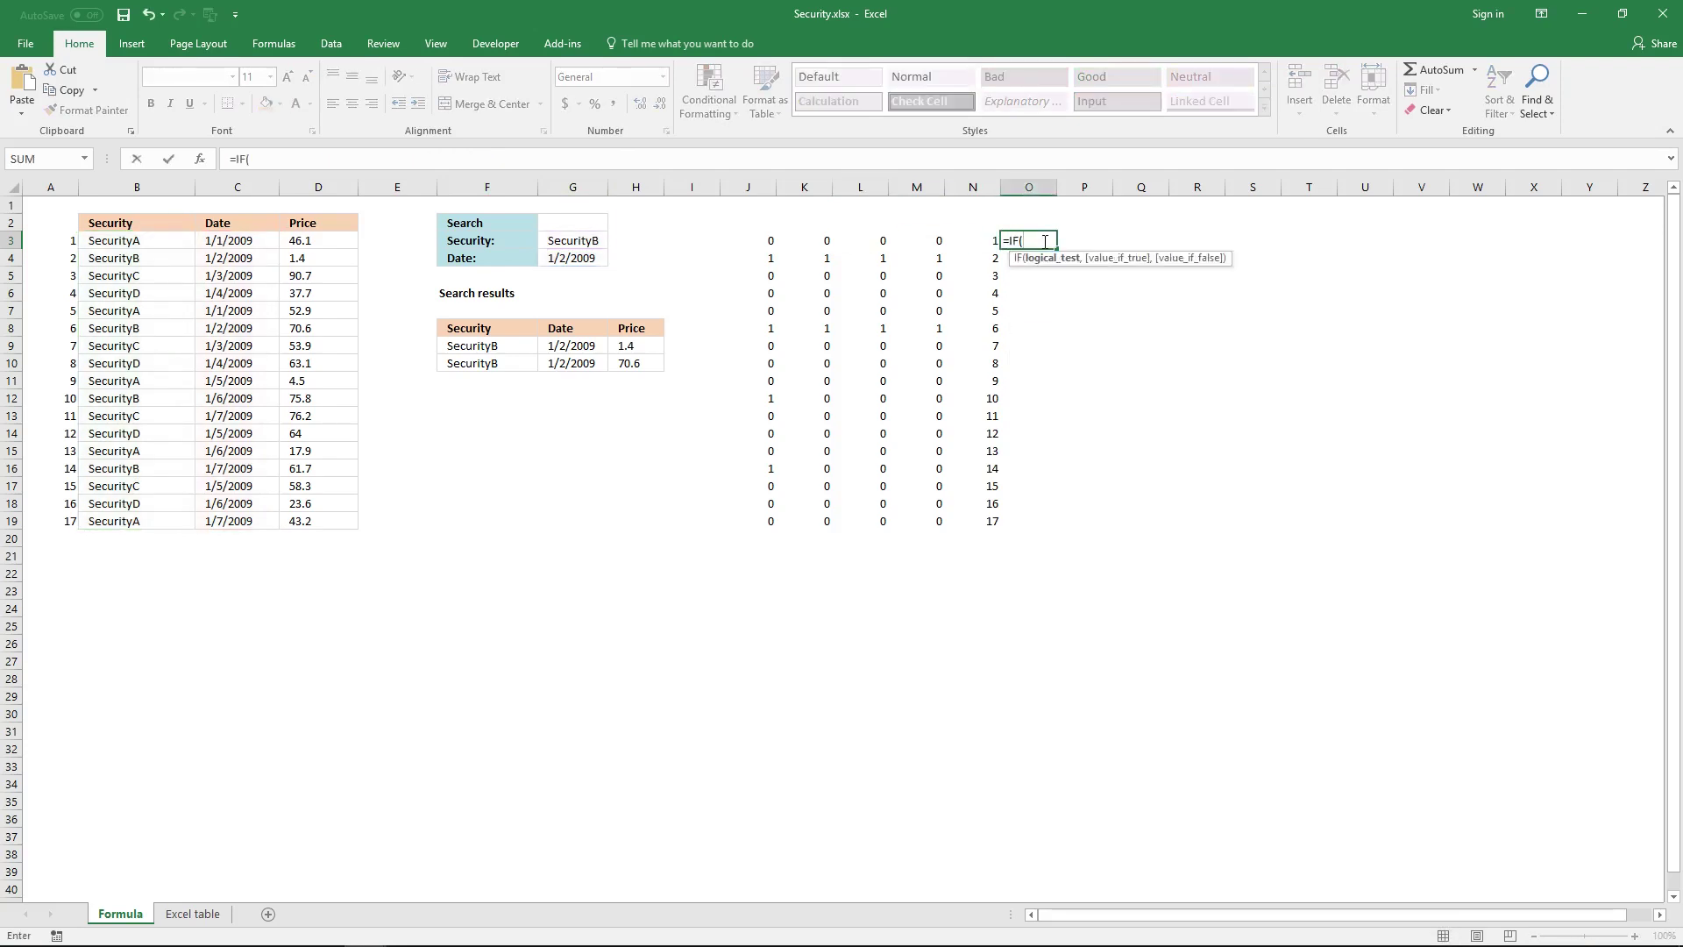
pyautogui.hotkey('ctrl', 'v')
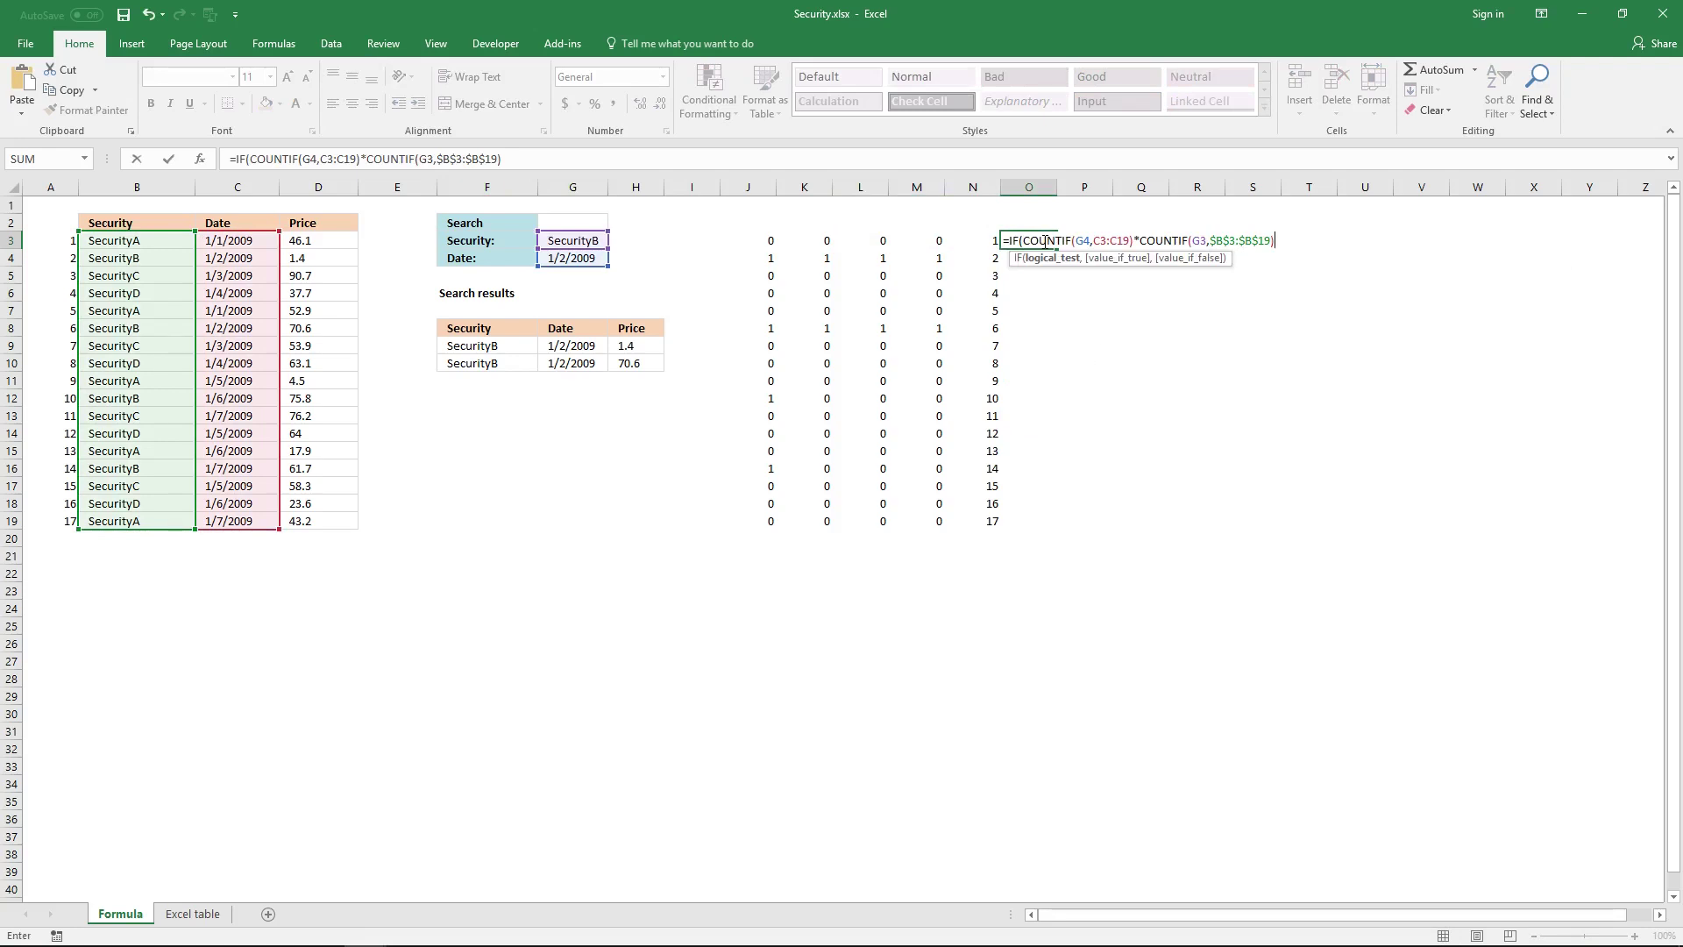
pyautogui.write(',')
pyautogui.click(230, 158)
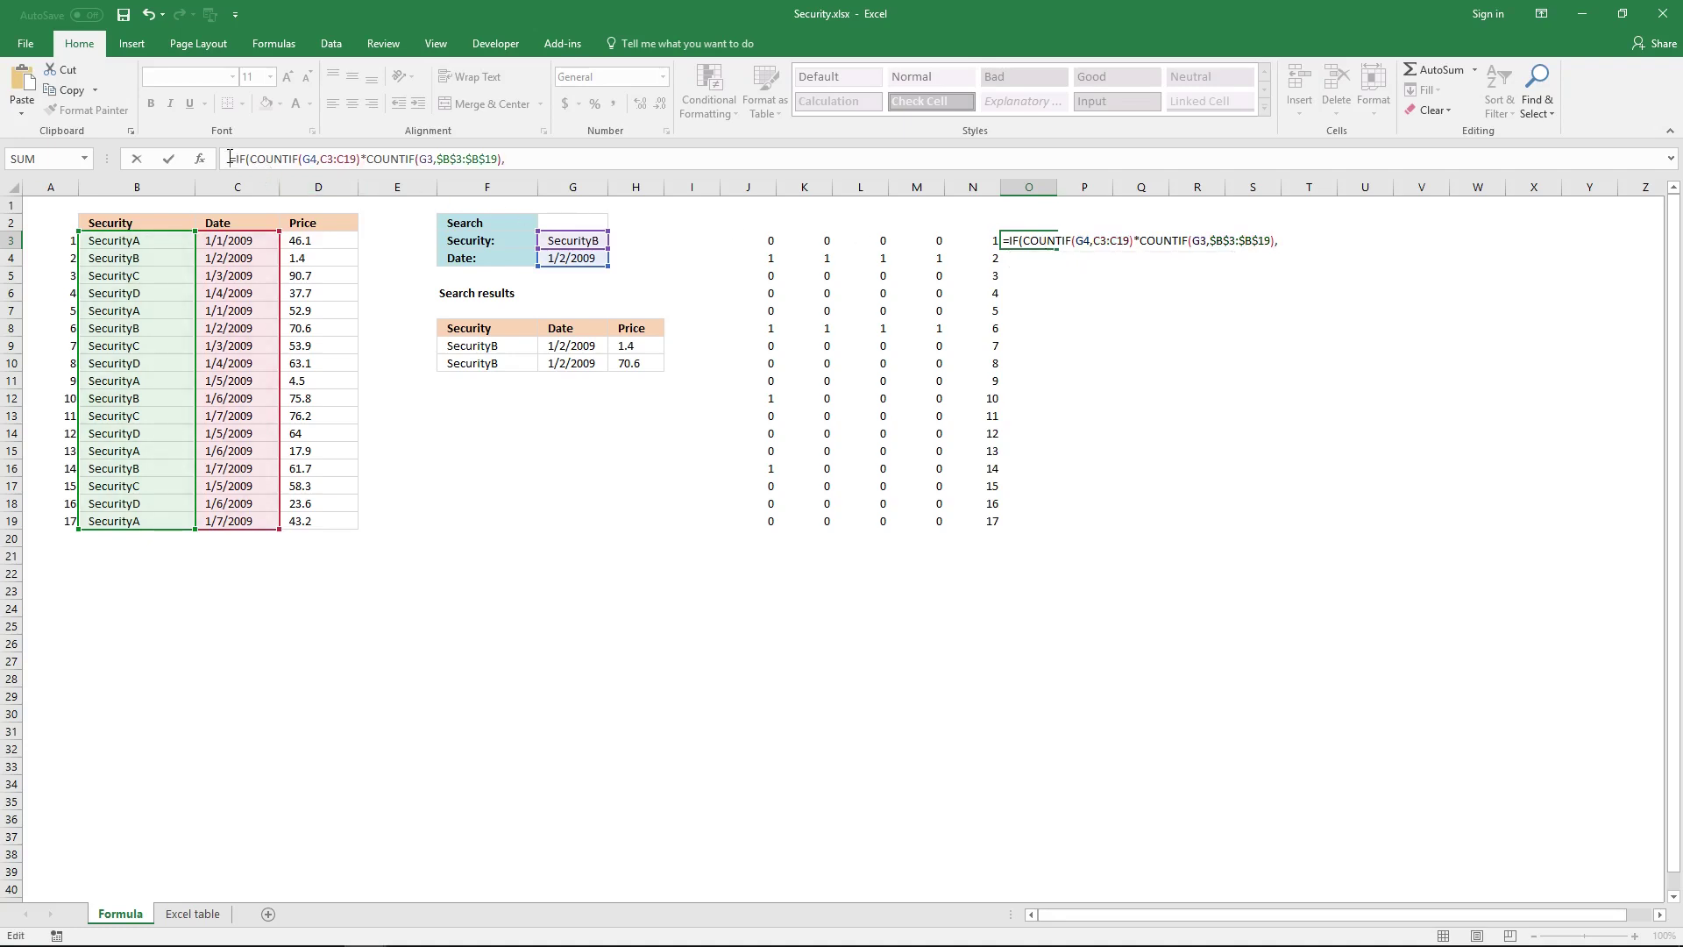
pyautogui.press('Escape')
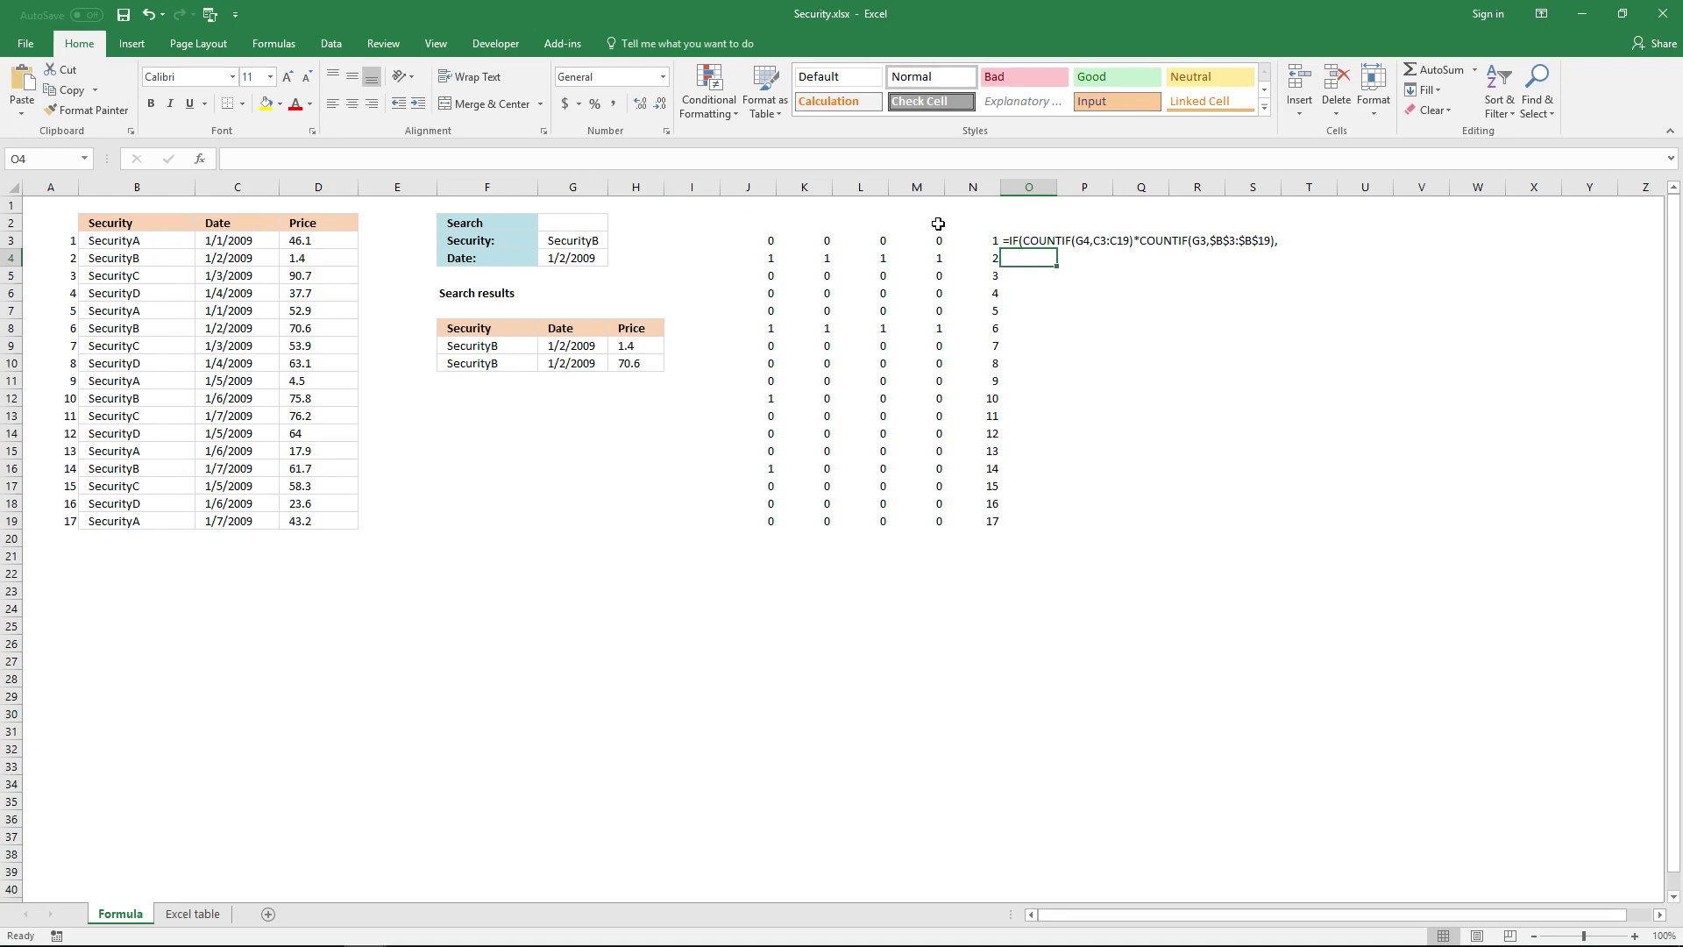
# Copy the MATCH expression from N3 into the IF formula in O3 as its value if true
pyautogui.click(978, 240)
pyautogui.click(591, 158)
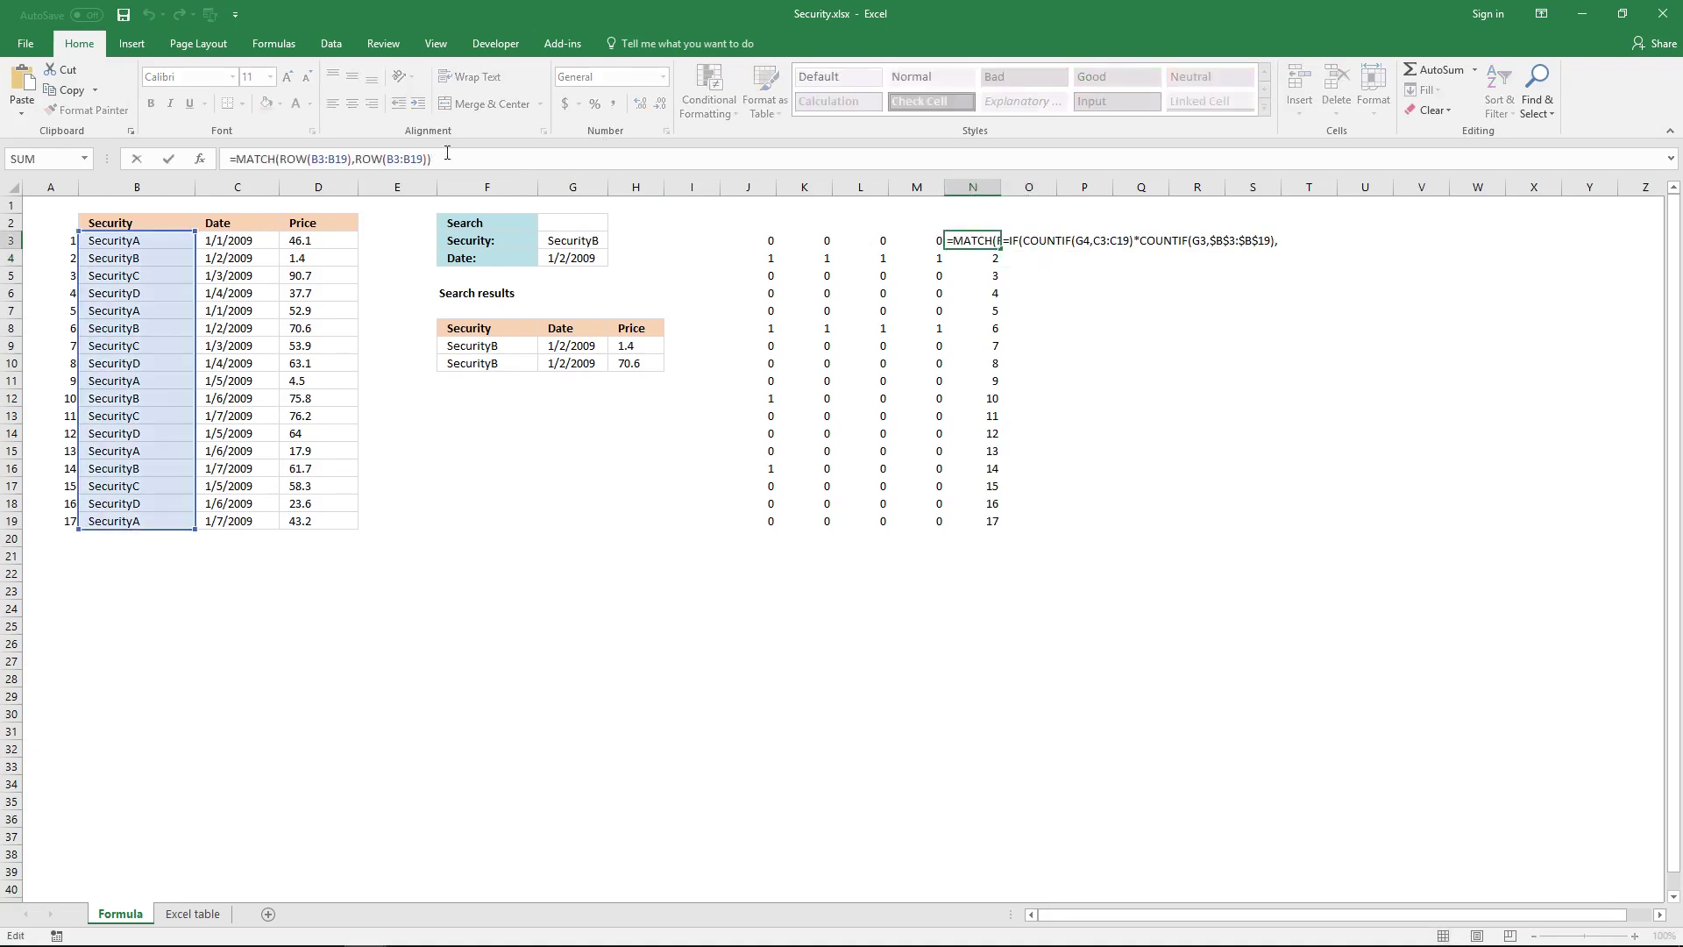
pyautogui.moveTo(447, 154); pyautogui.dragTo(235, 159)
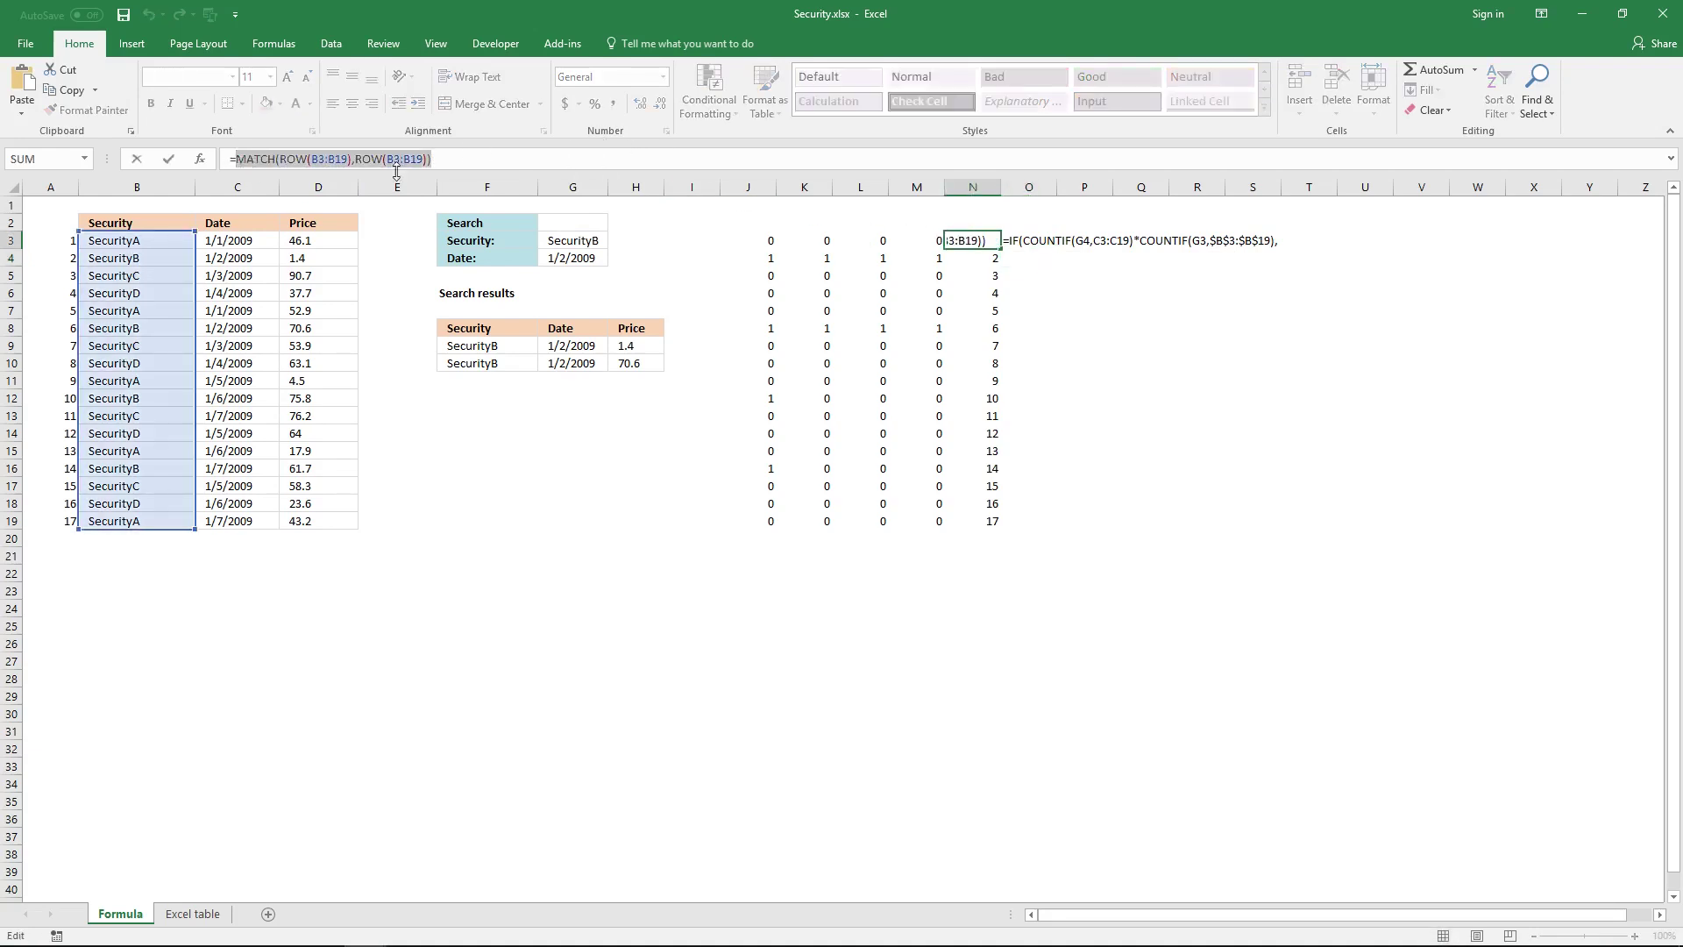
pyautogui.hotkey('ctrl', 'c')
pyautogui.press('Escape')
pyautogui.click(1029, 240)
pyautogui.click(610, 156)
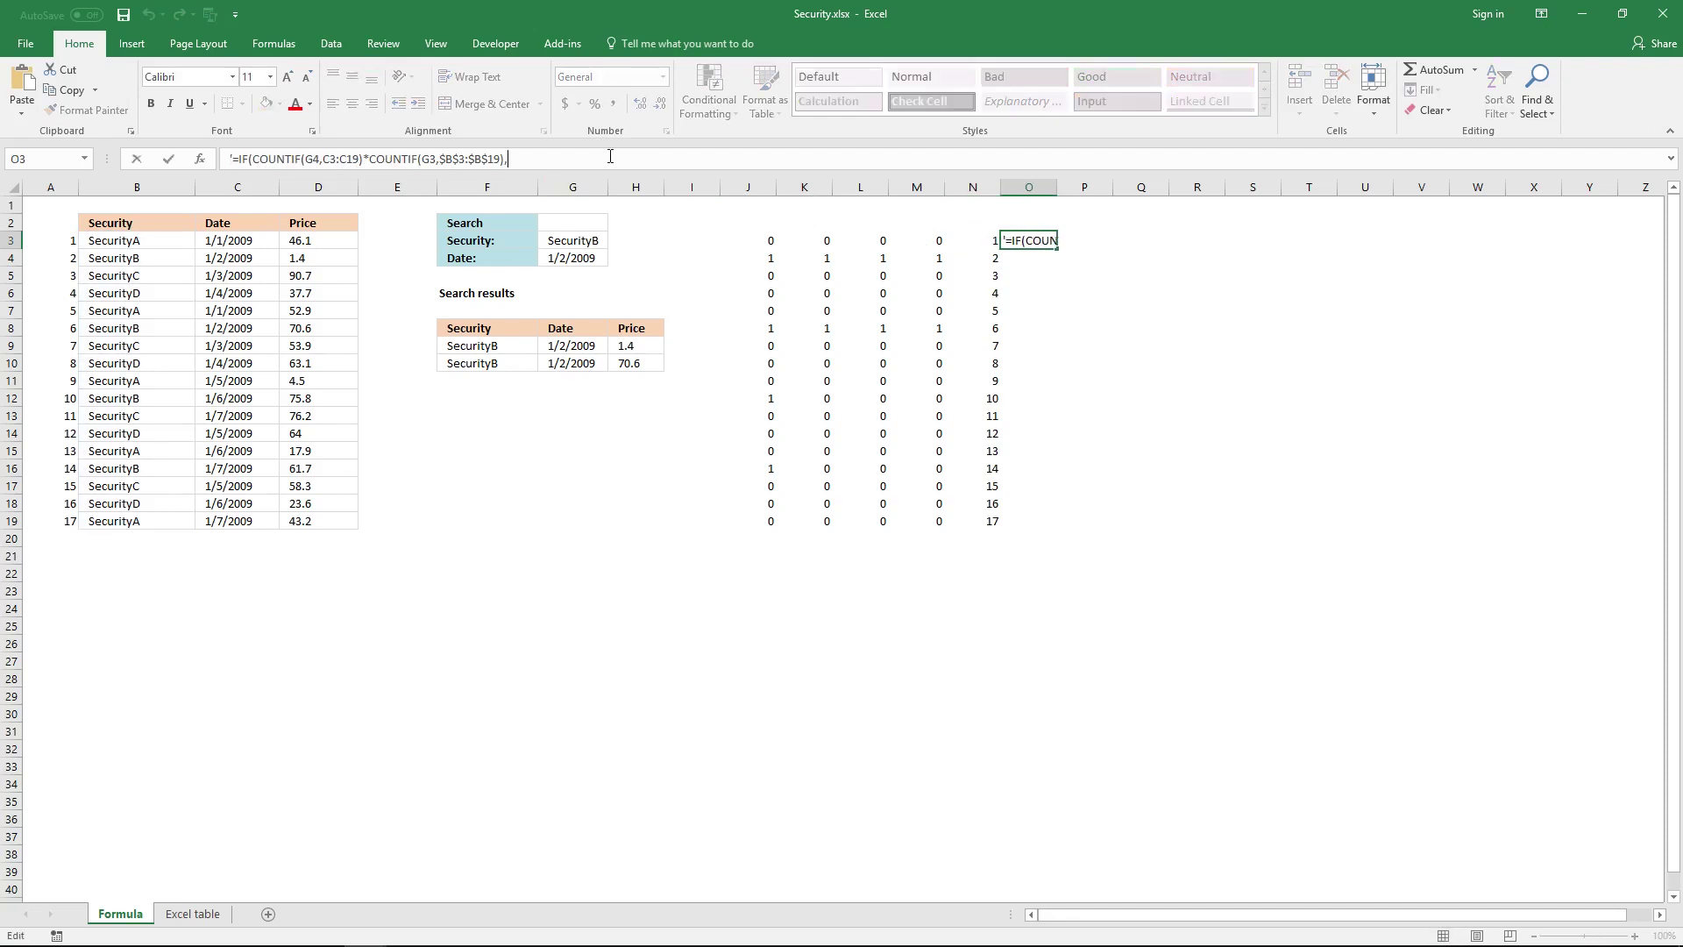
pyautogui.hotkey('ctrl', 'v')
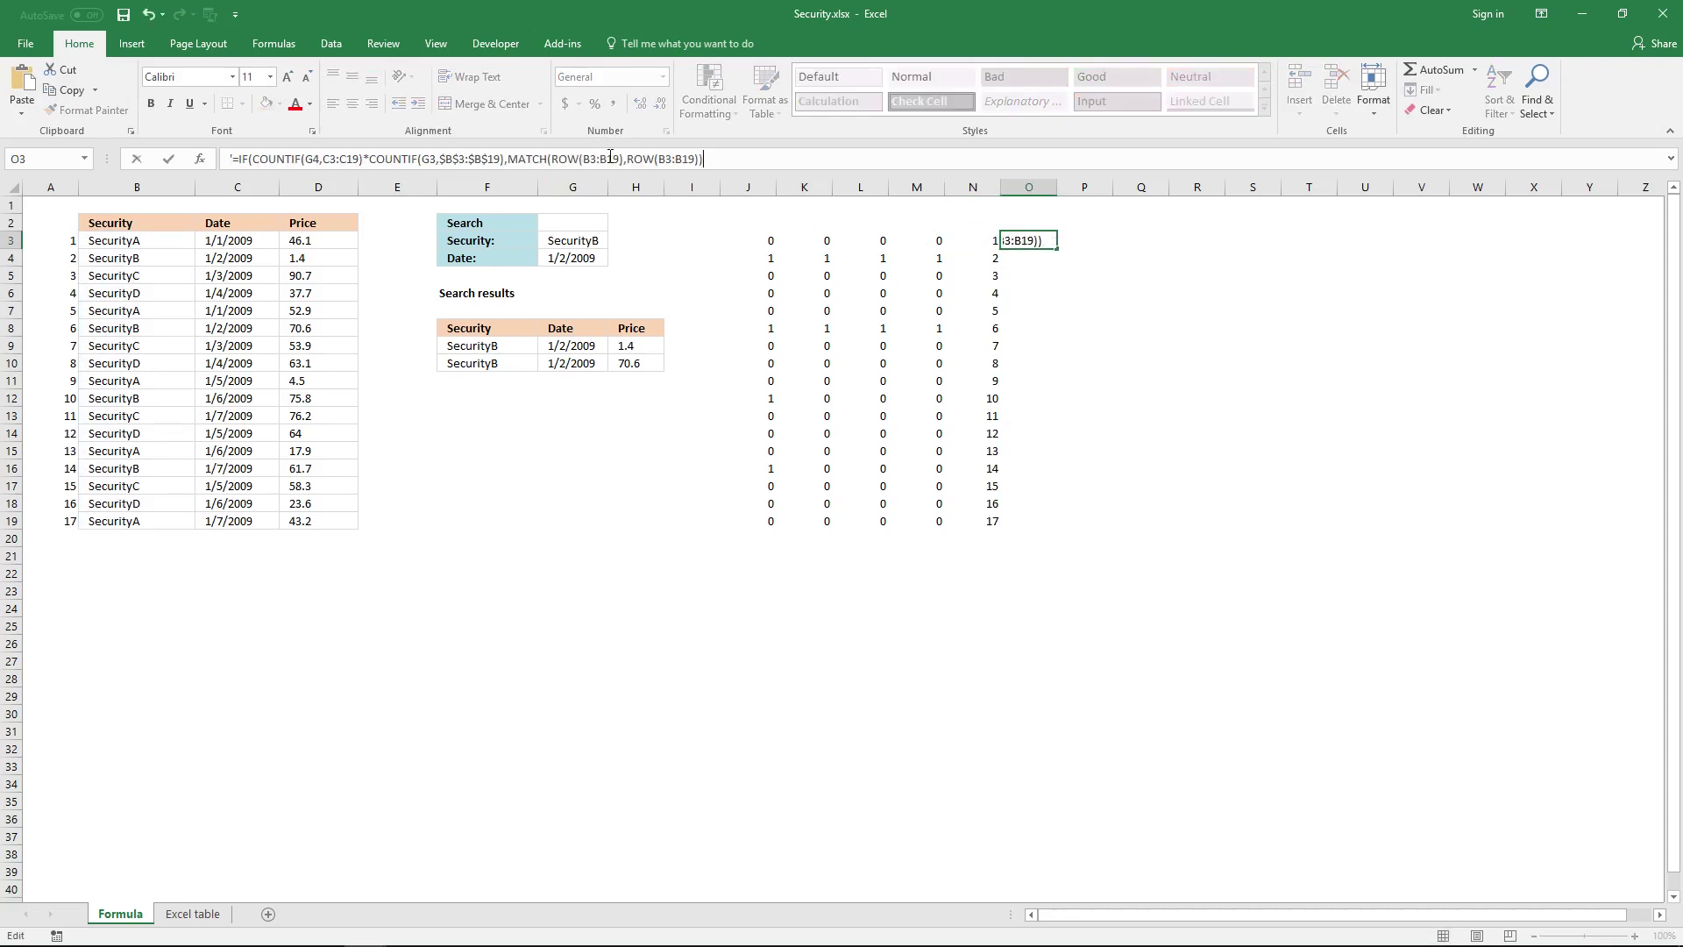
# Complete the IF formula in O3 with "" as the value if false, remove the leading apostrophe and enter it as an array formula
pyautogui.write(',"")')
pyautogui.press('Home')
pyautogui.press('Delete')
pyautogui.press('End')
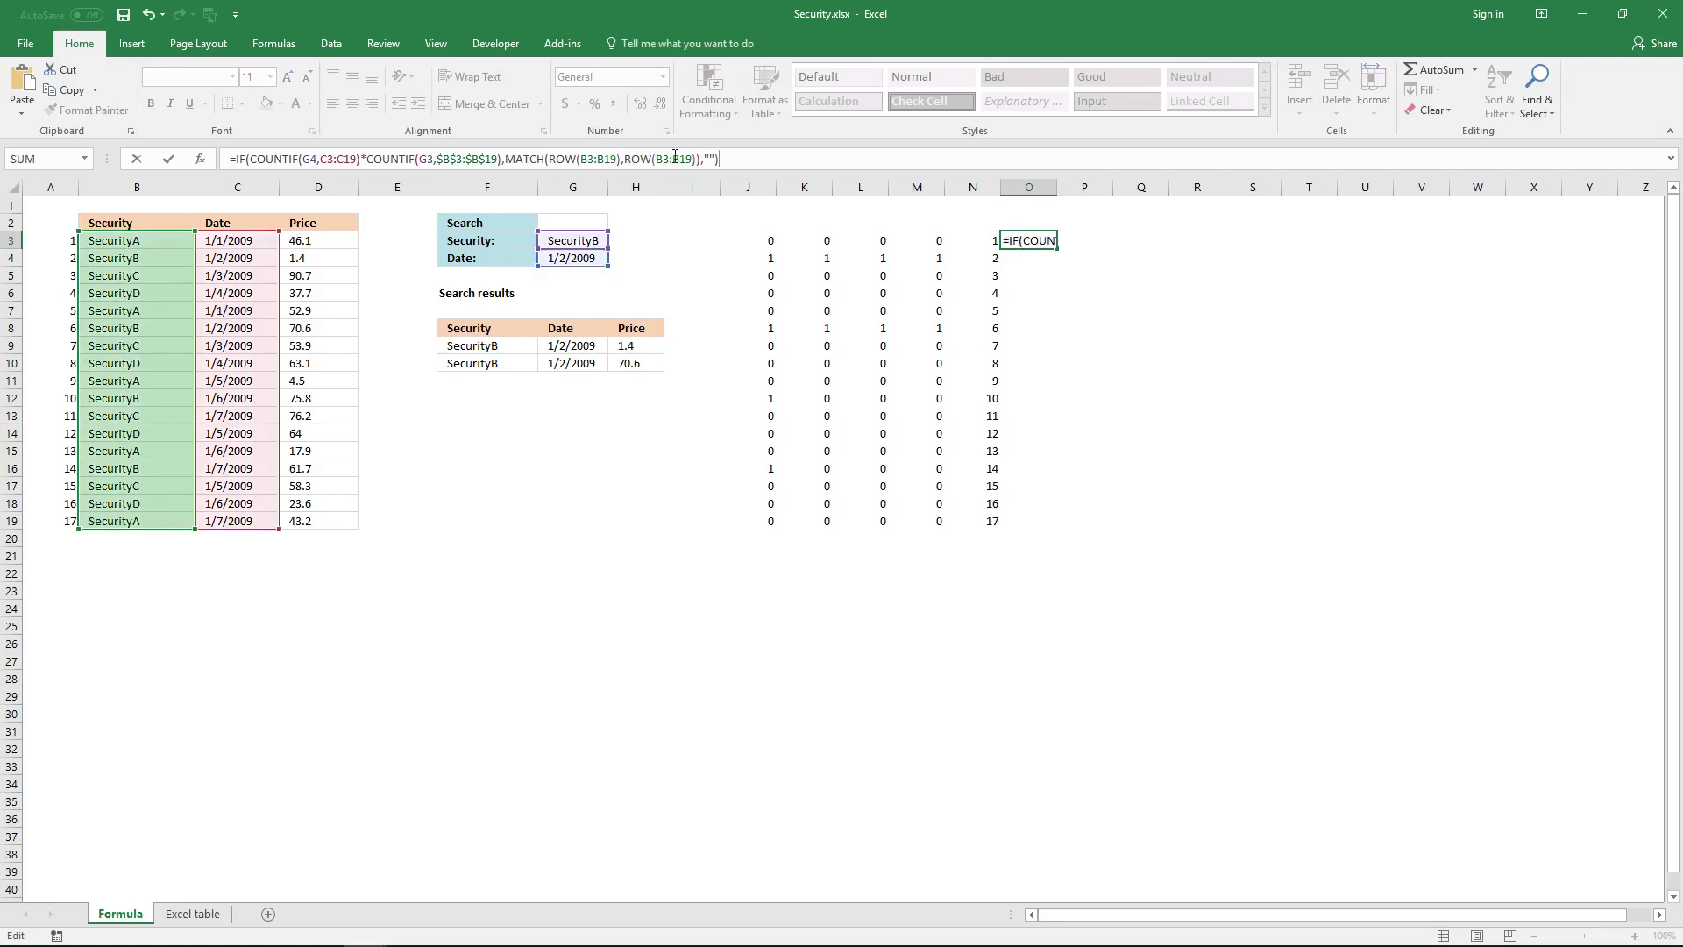
pyautogui.hotkey('ctrl', 'shift', 'Return')
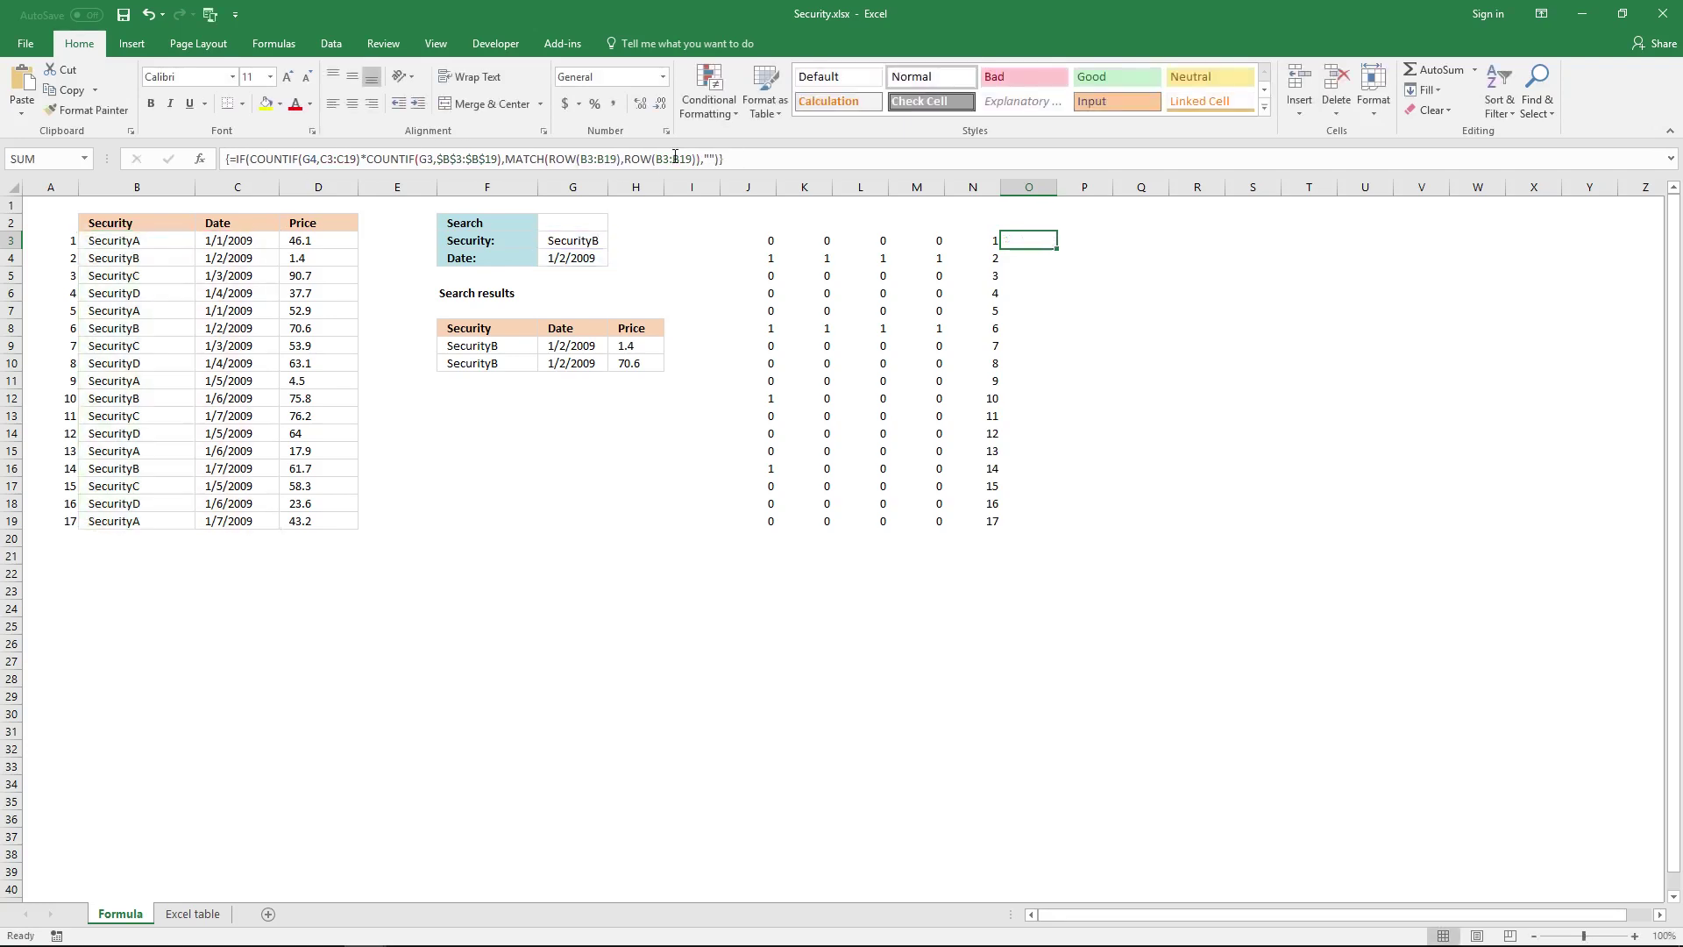
# Extend the IF formula over O3:O19 as one array
pyautogui.moveTo(1024, 235); pyautogui.dragTo(1037, 499)
pyautogui.click(793, 163)
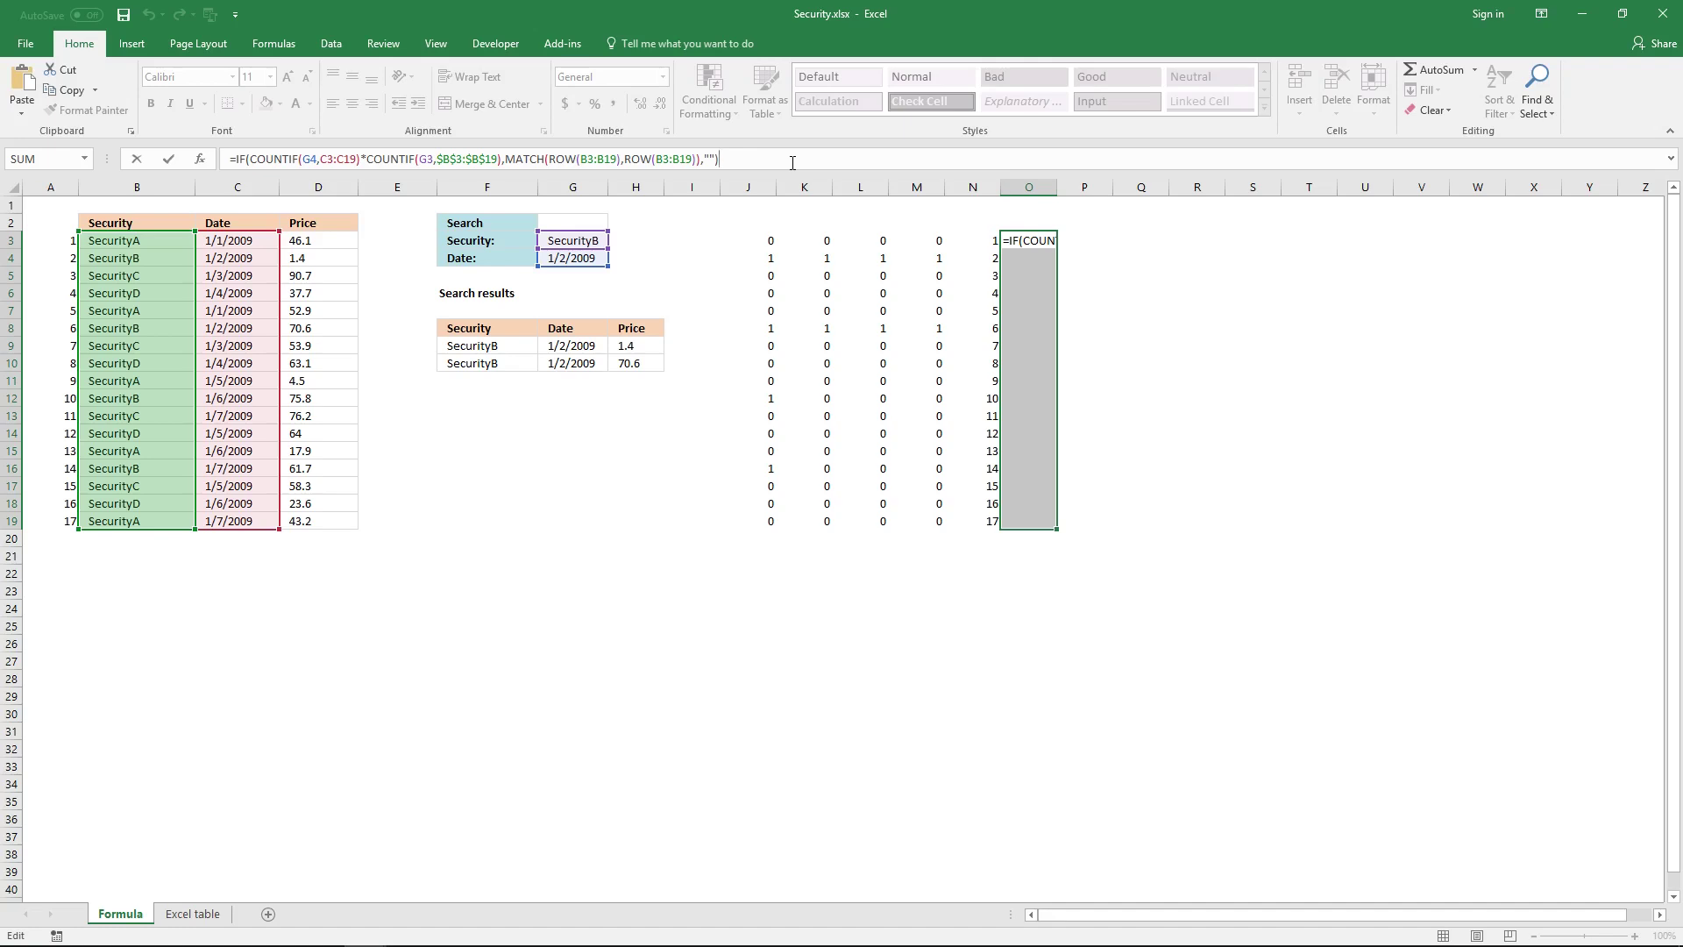
pyautogui.hotkey('ctrl', 'shift', 'Return')
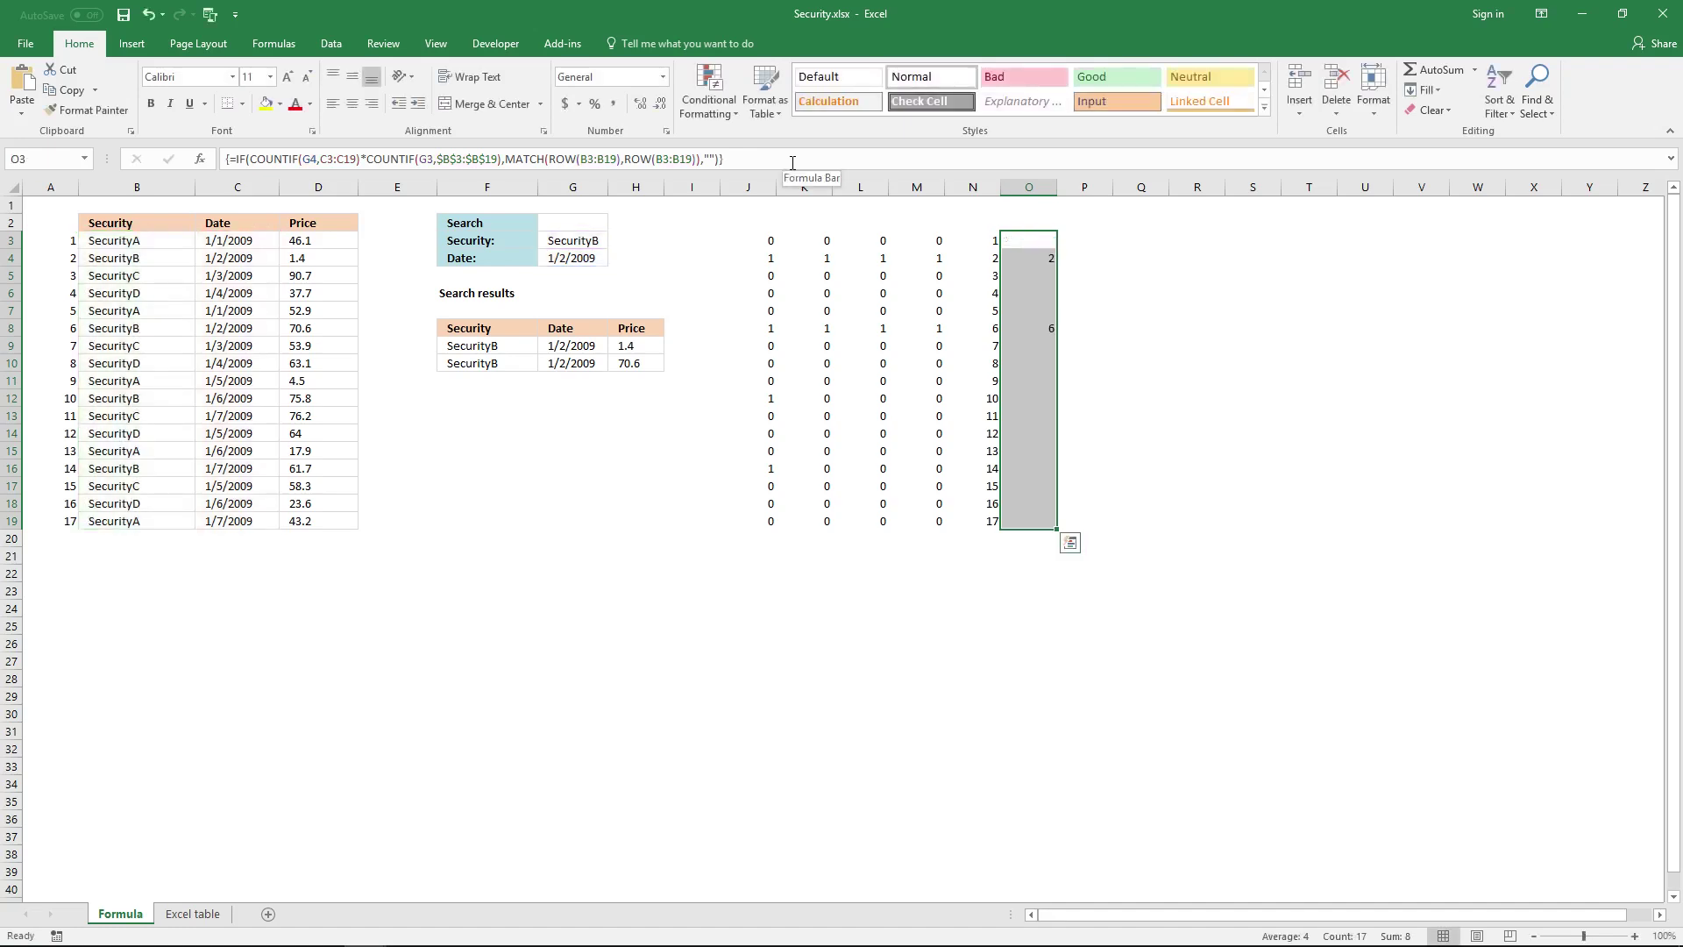
# Compare the row numbers in O4 and O8 with the table records in B4:D4 and B8:D8
pyautogui.click(1032, 256)
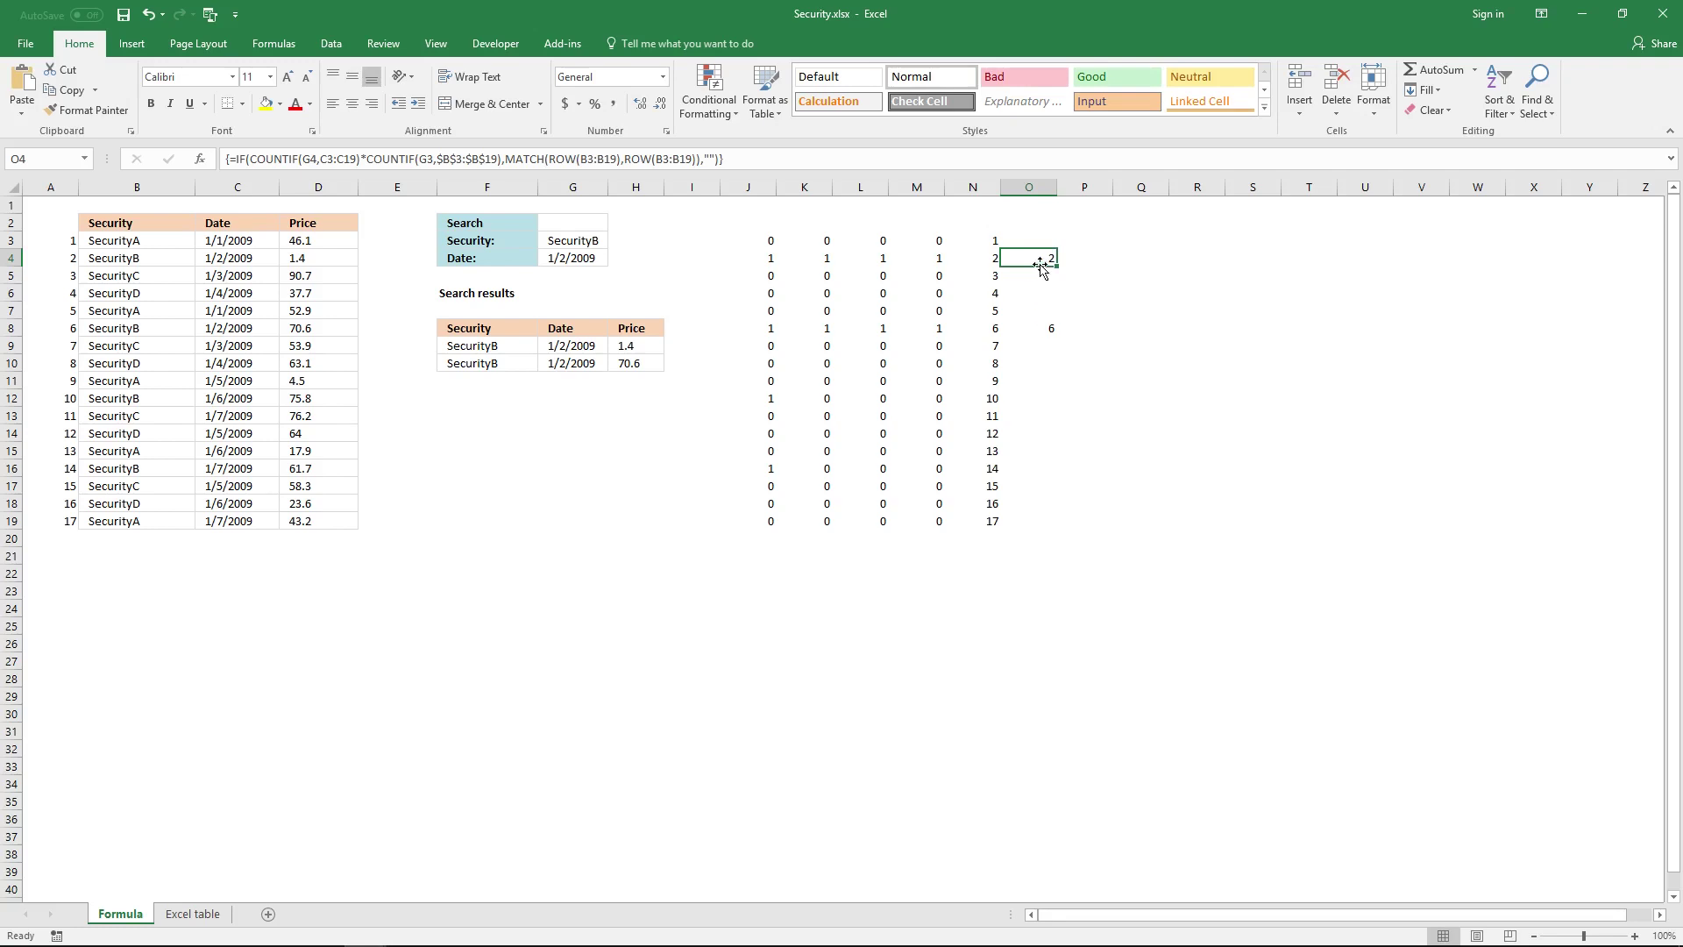
pyautogui.click(1031, 324)
pyautogui.moveTo(114, 258); pyautogui.dragTo(315, 260)
pyautogui.moveTo(135, 328); pyautogui.dragTo(296, 342)
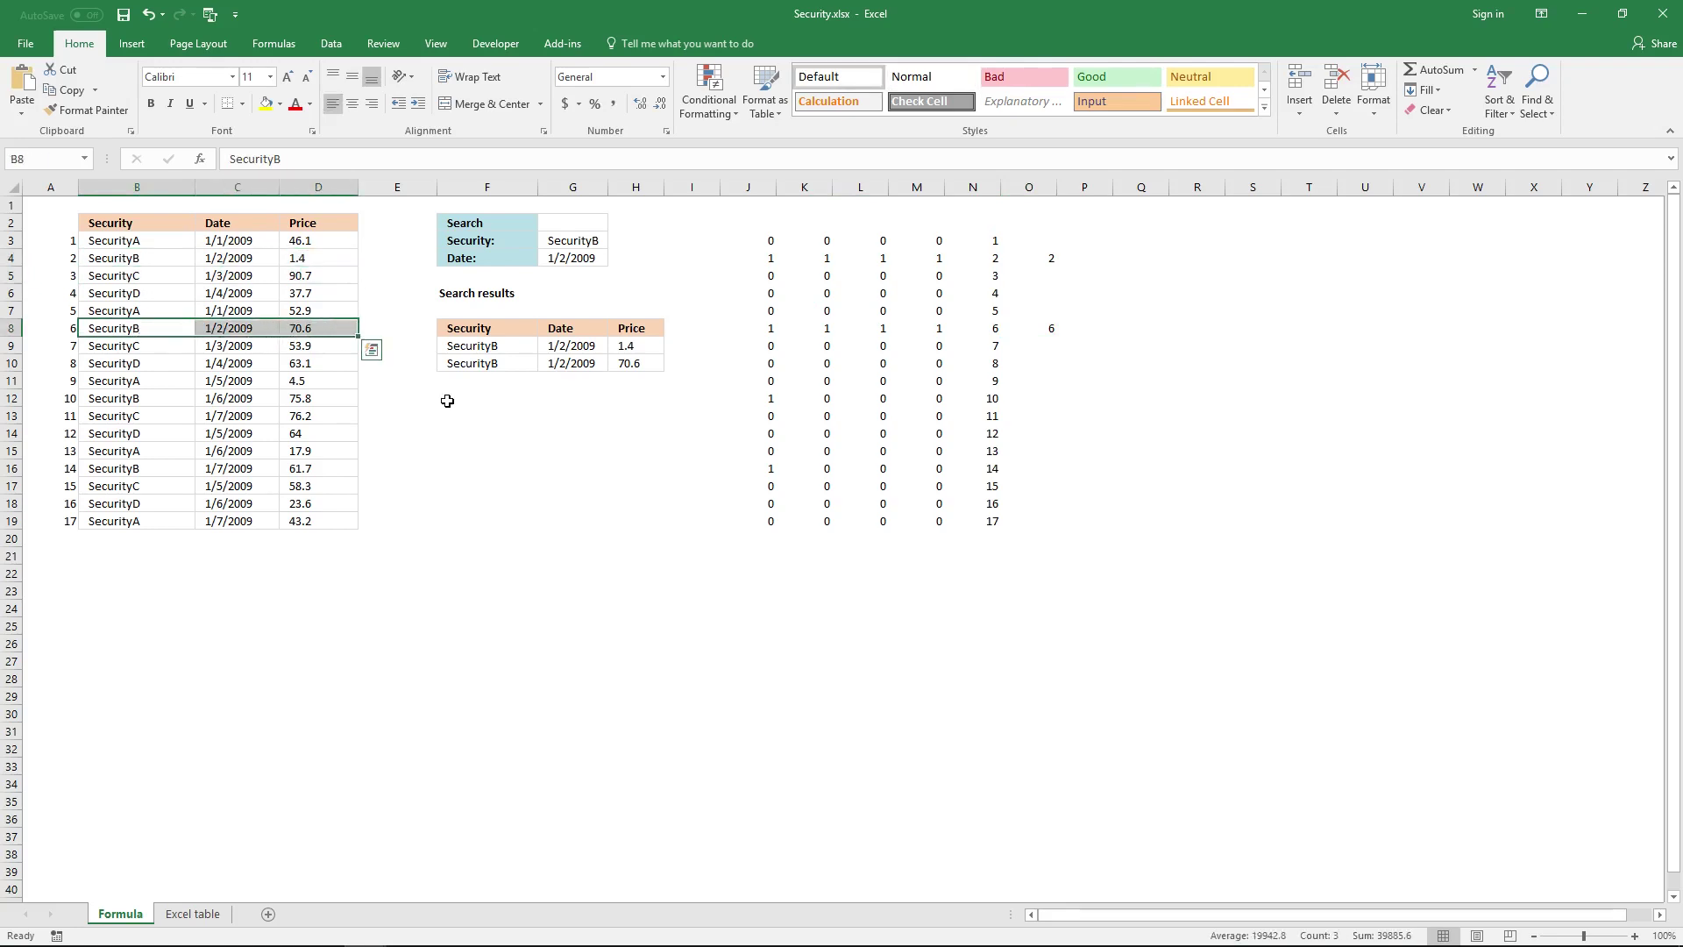
# Enter the beginning of a formula, '=SMALL(, as text in P3
pyautogui.click(1084, 249)
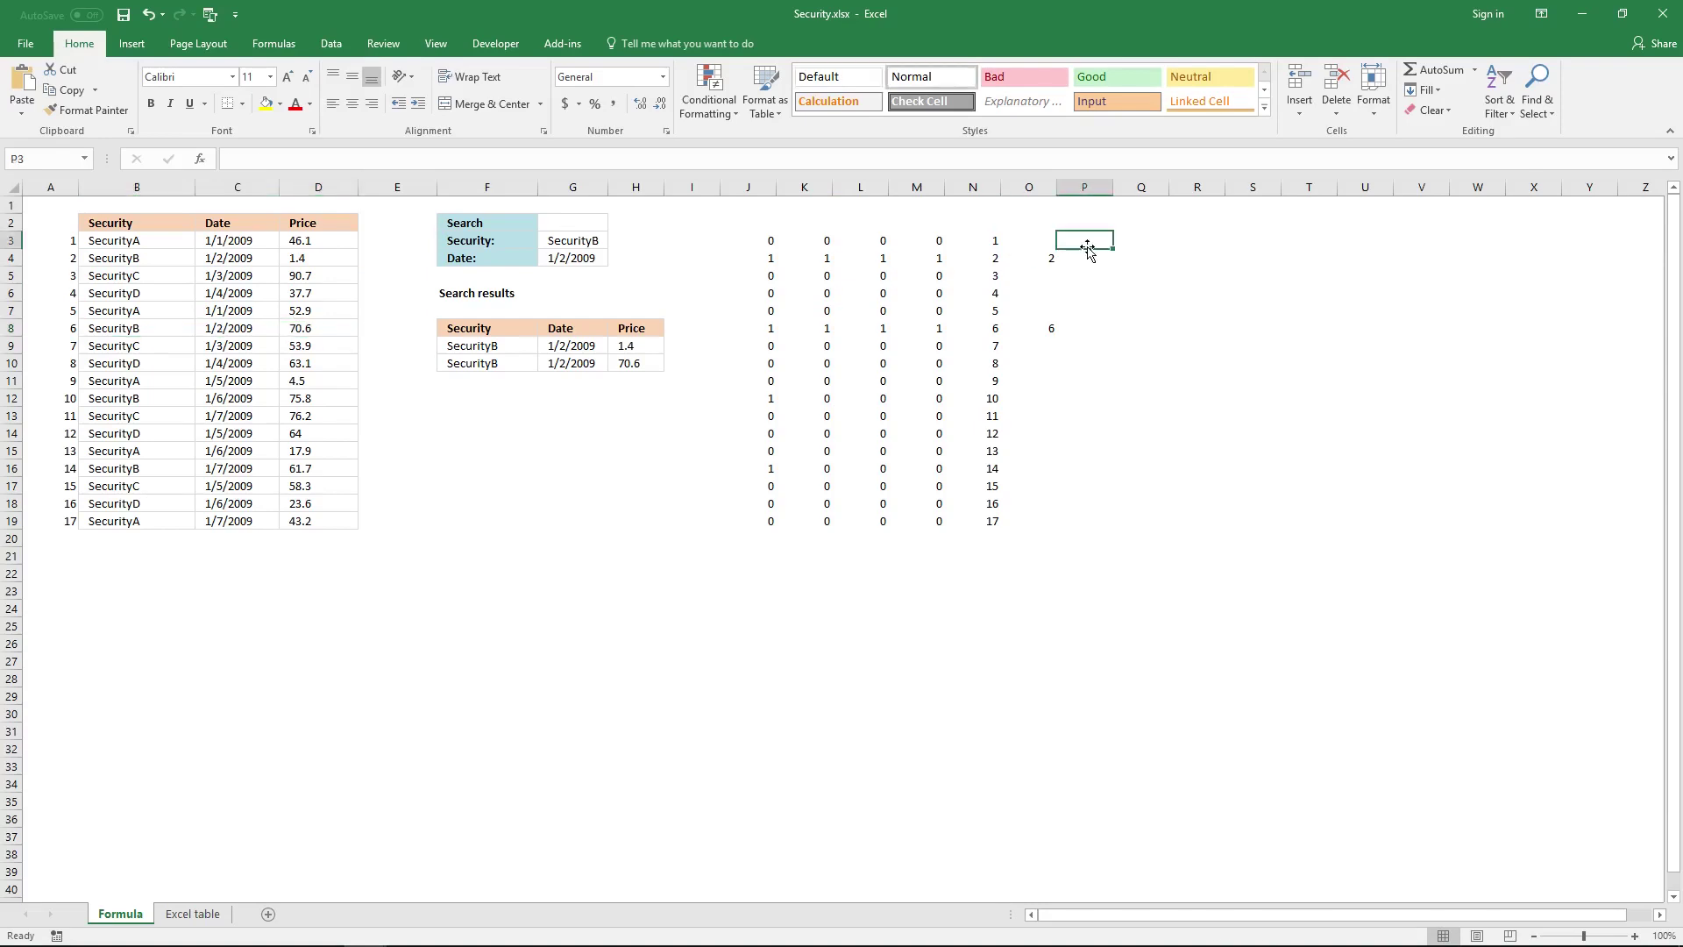
pyautogui.write('=')
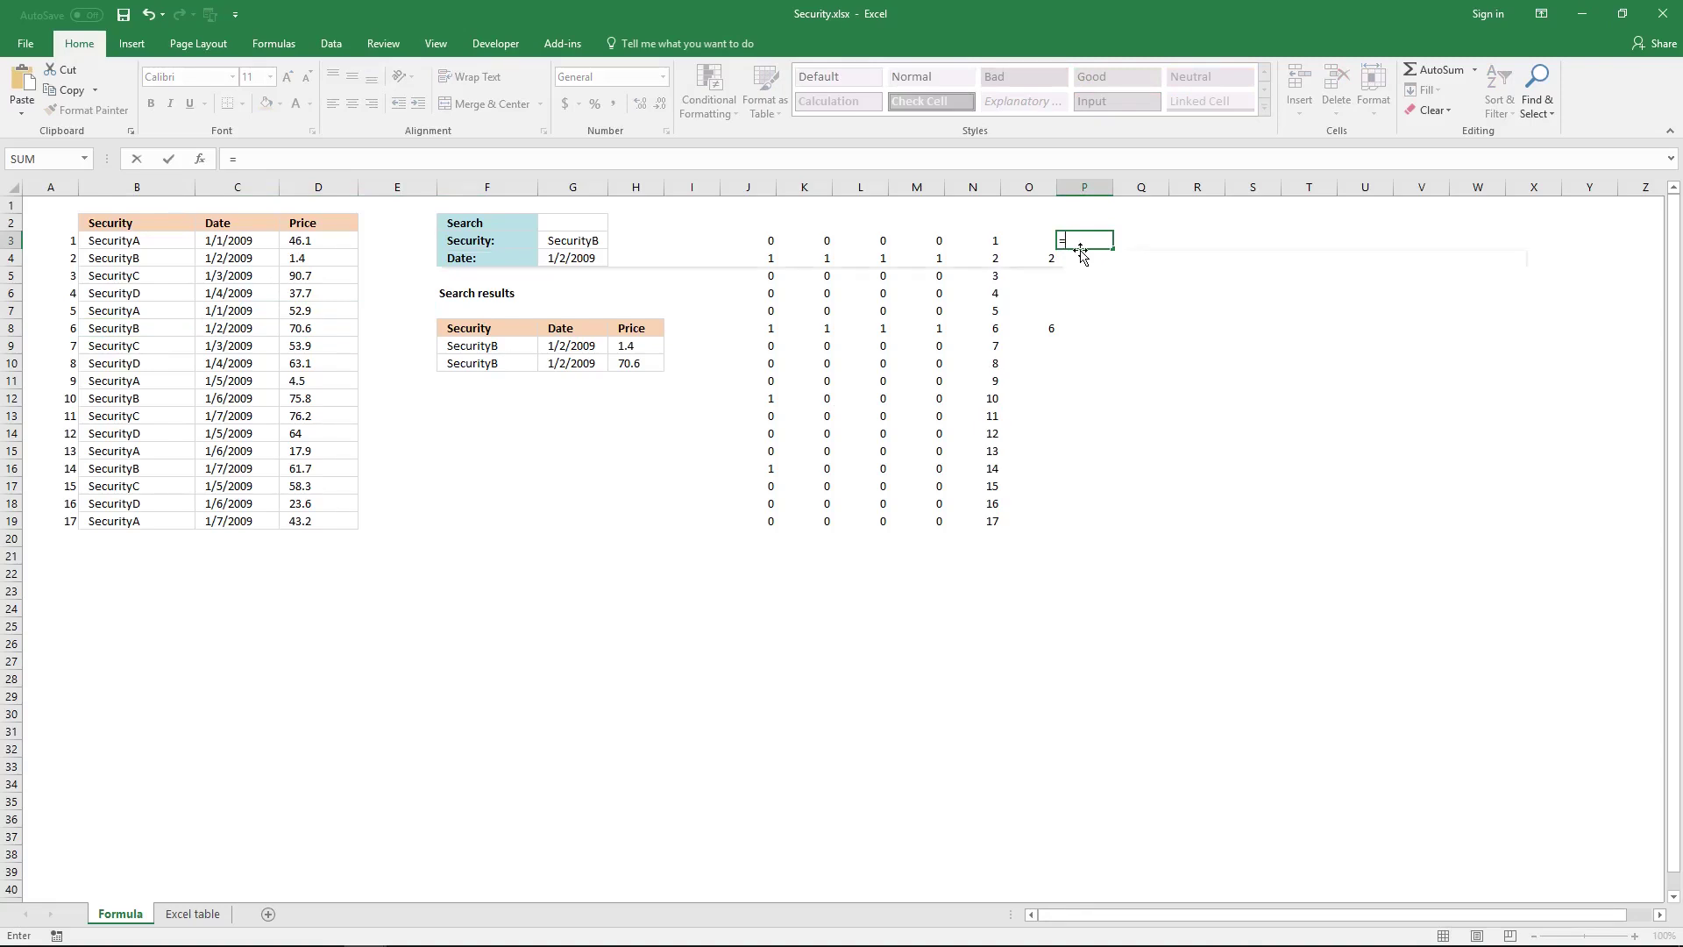
pyautogui.write('SMALL(')
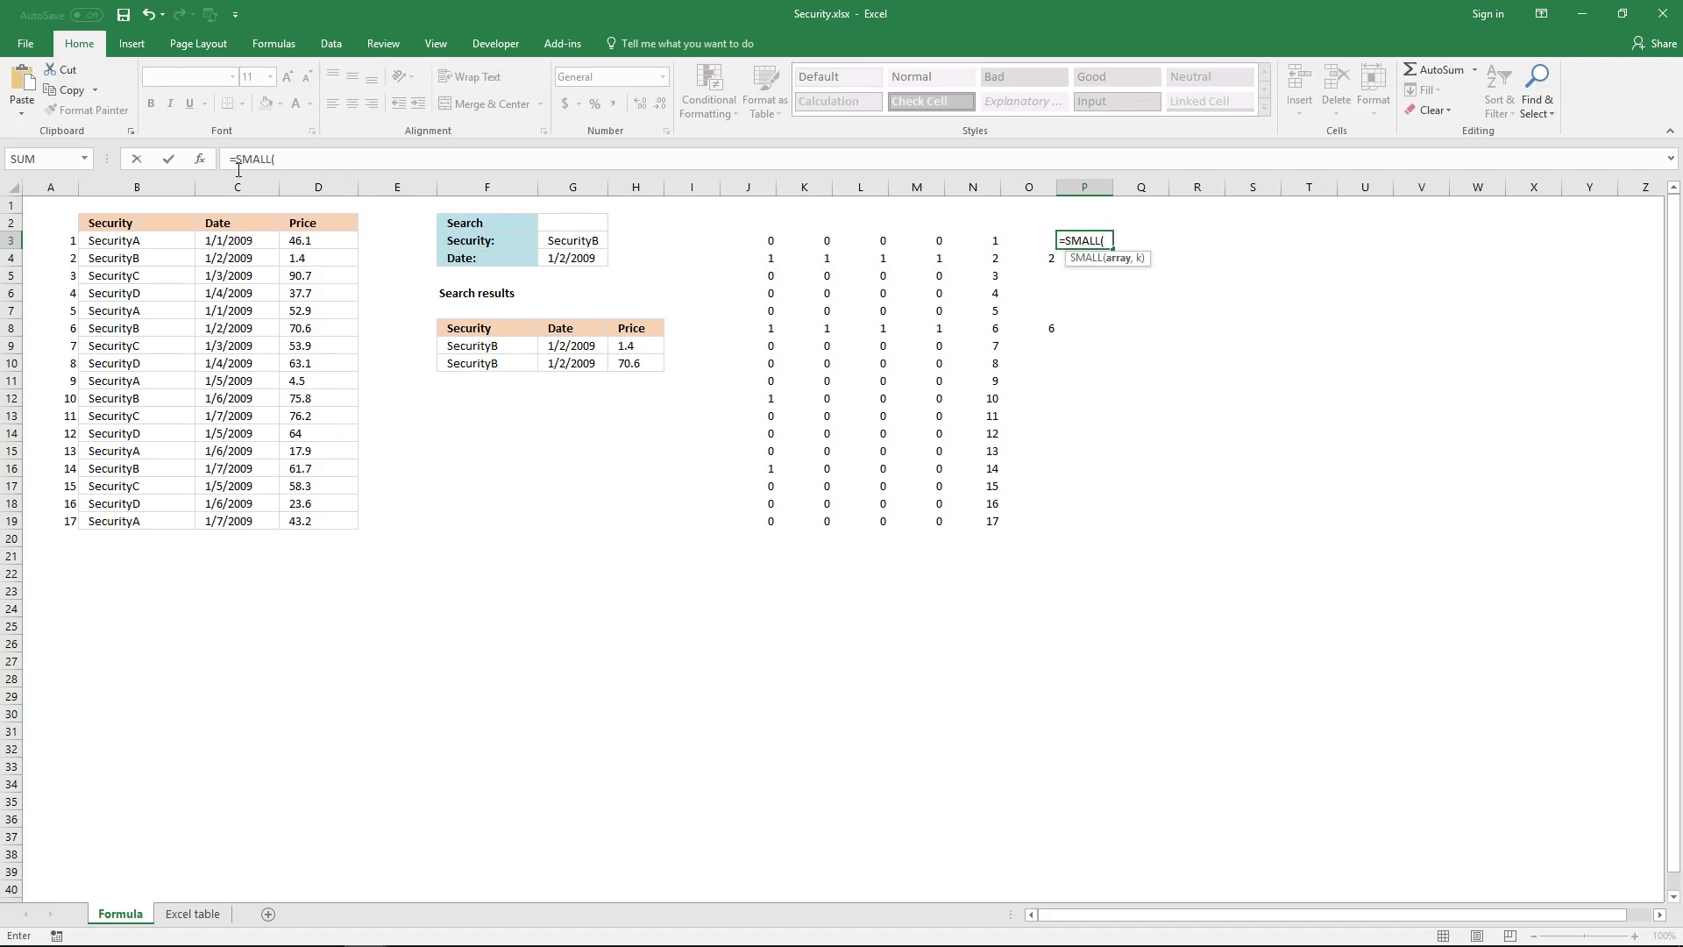
pyautogui.press('Return')
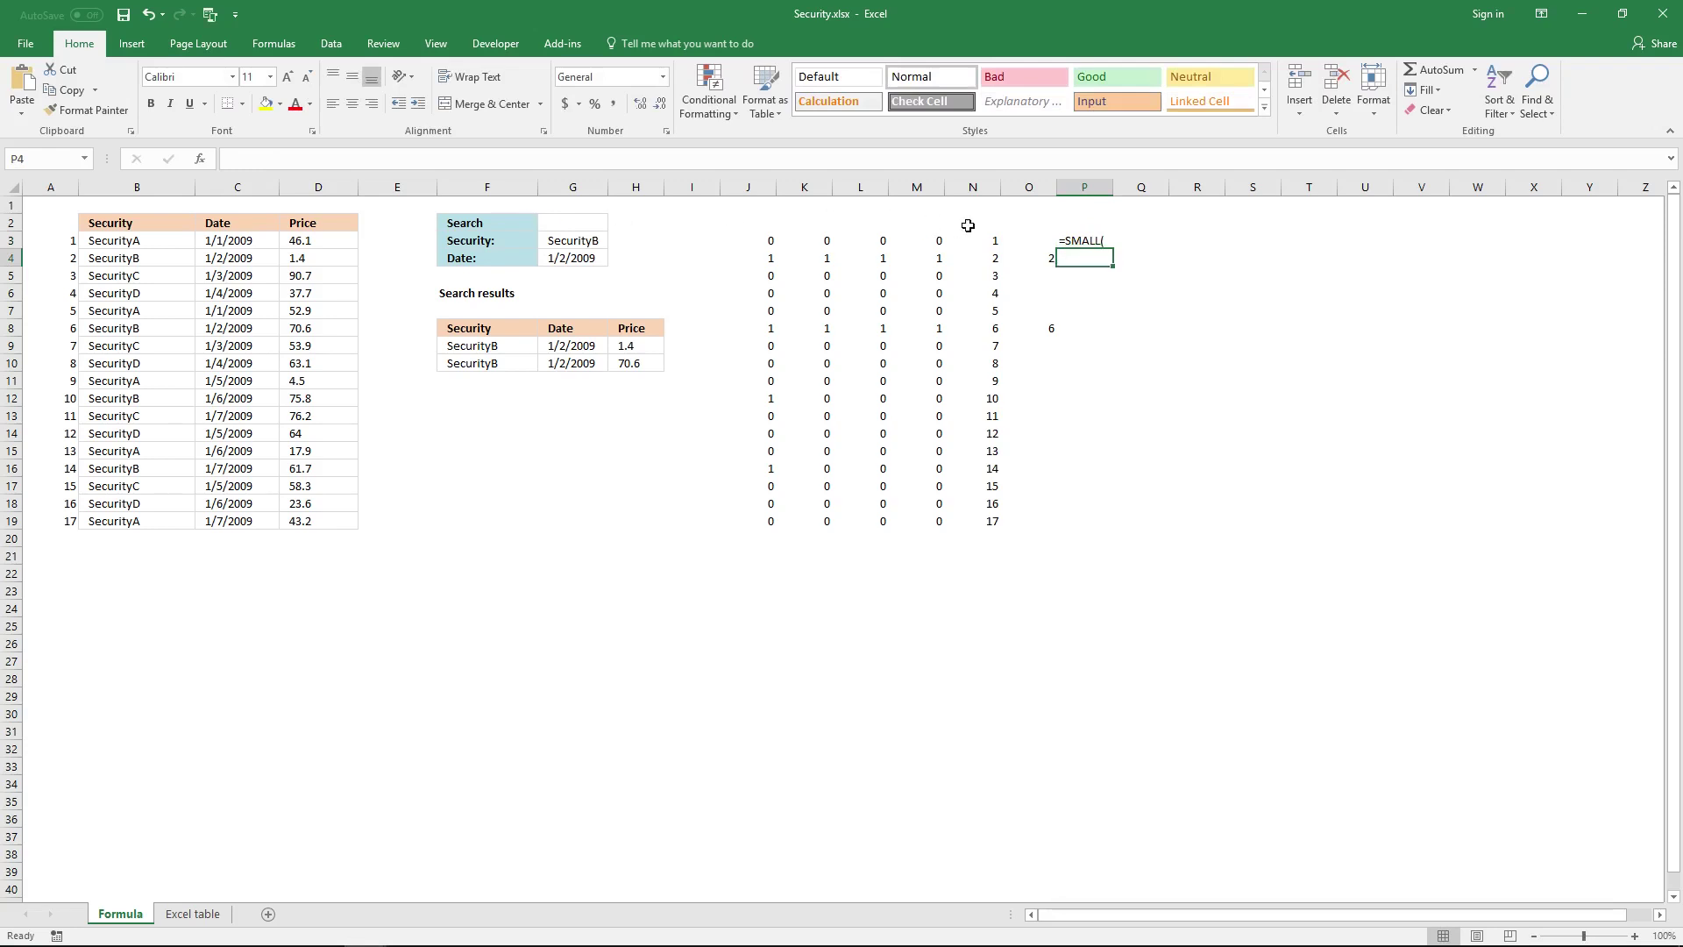
# Copy the IF expression from O3 into the SMALL formula in P3 as its array argument and remove the leading apostrophe
pyautogui.click(1018, 236)
pyautogui.click(766, 159)
pyautogui.hotkey('shift', 'Home')
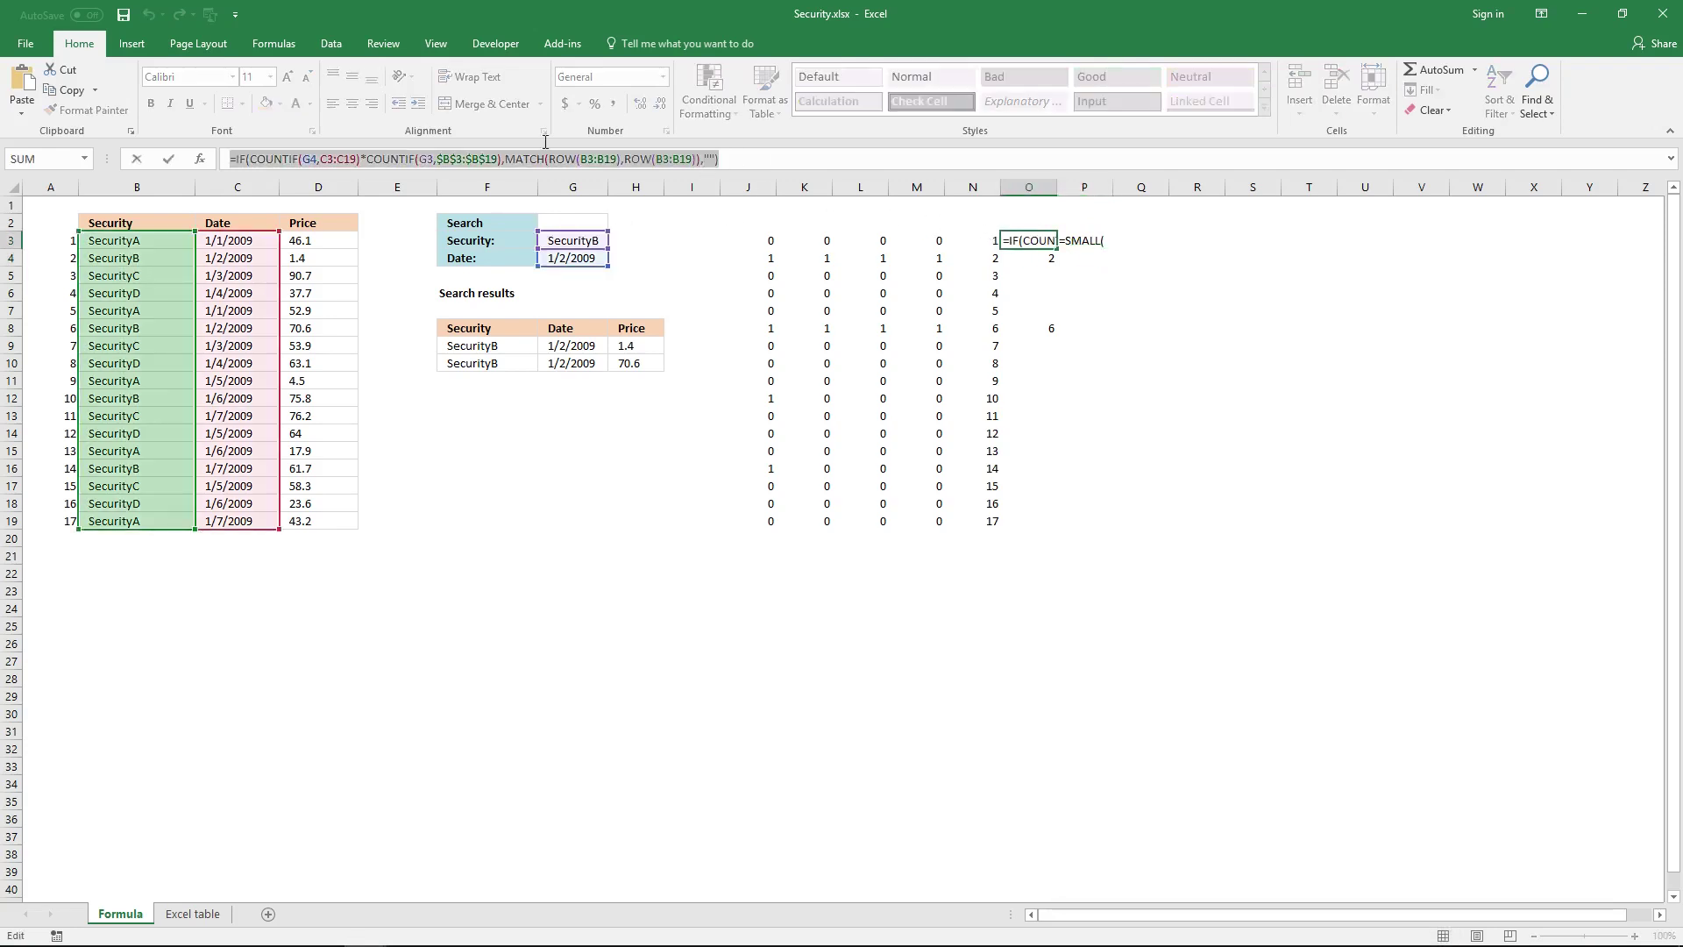
pyautogui.moveTo(719, 159); pyautogui.dragTo(243, 165)
pyautogui.press('Escape')
pyautogui.click(1085, 242)
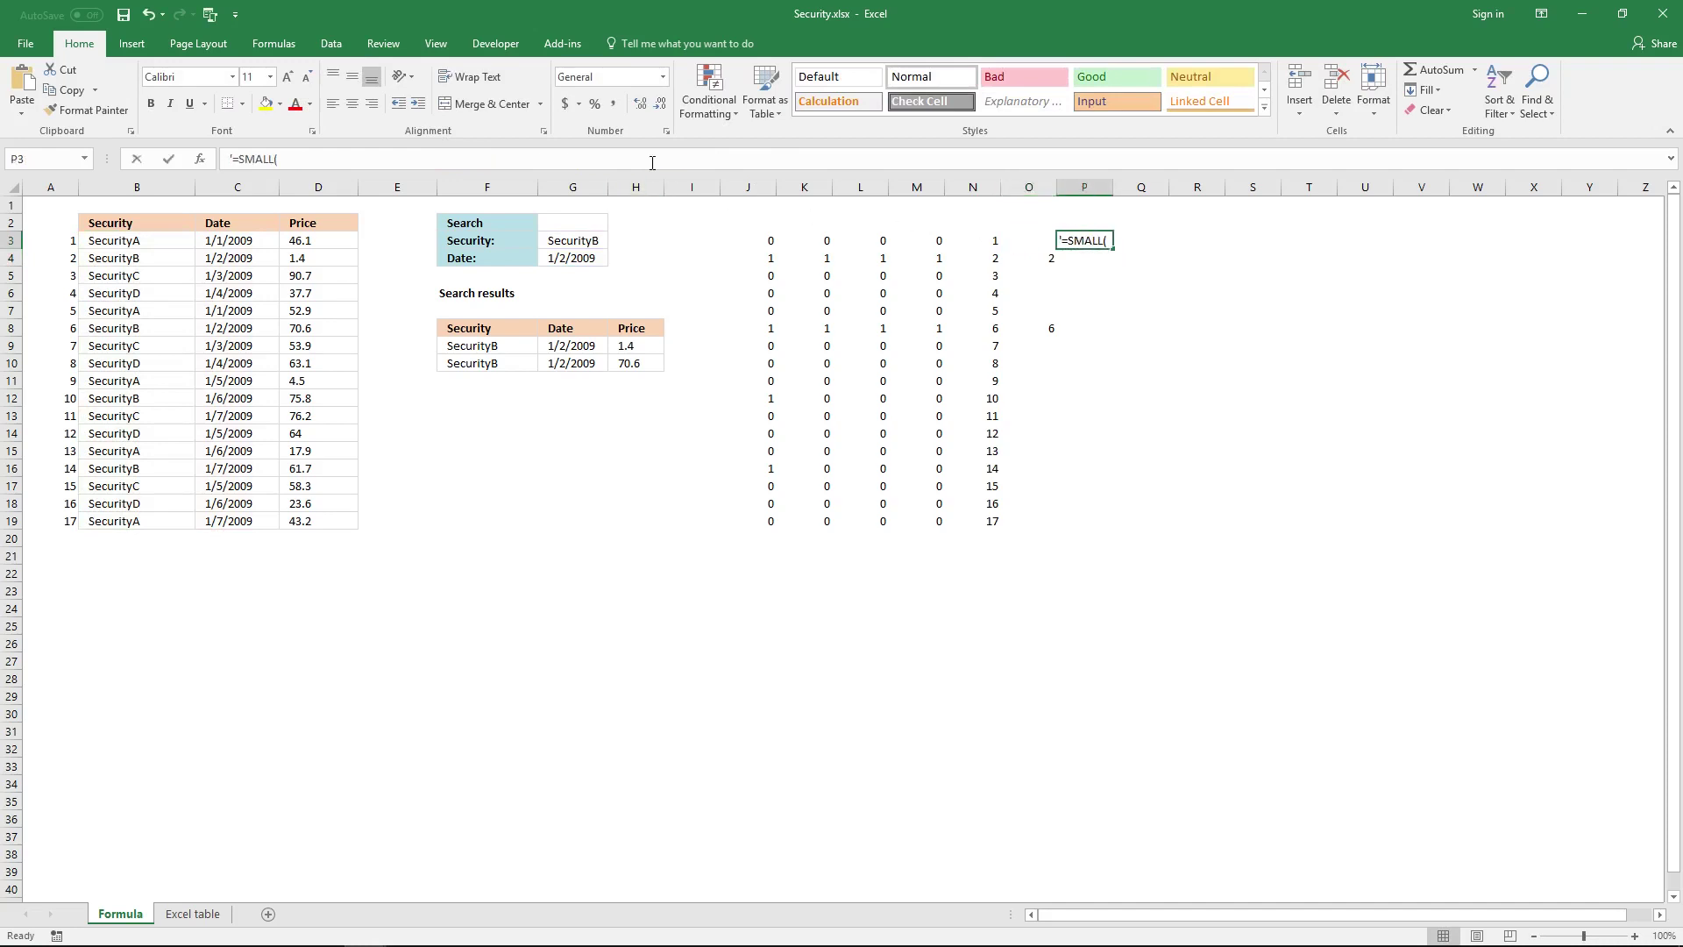
pyautogui.click(652, 162)
pyautogui.hotkey('ctrl', 'v')
pyautogui.press('Home')
pyautogui.press('Delete')
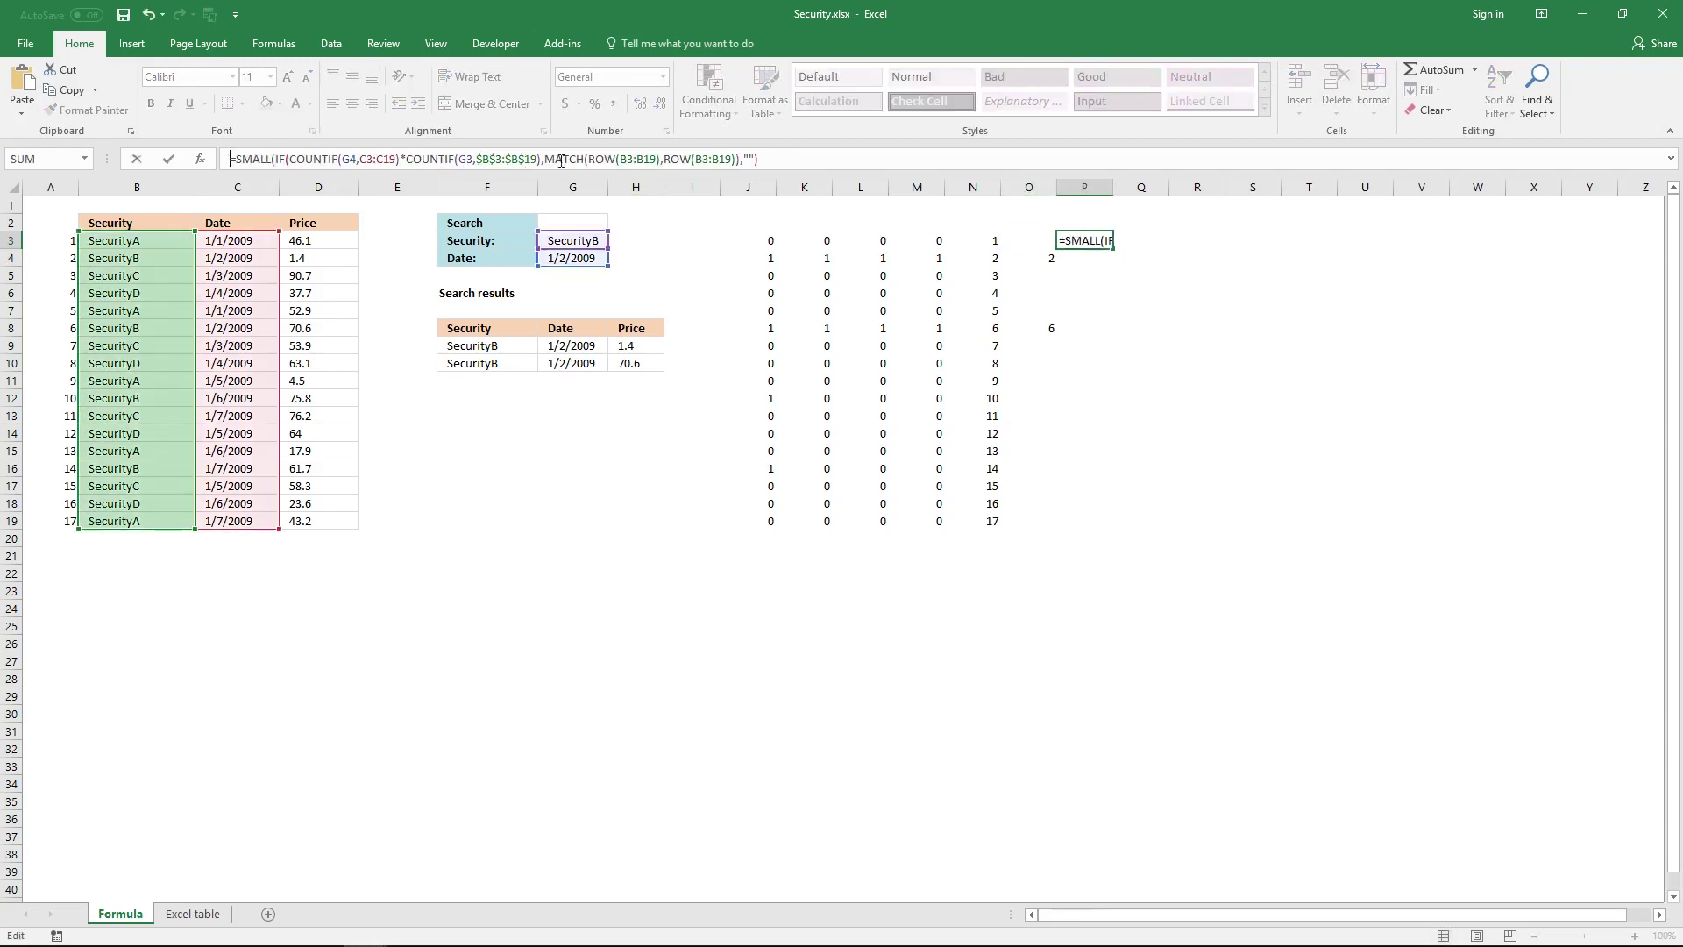
# Complete the SMALL formula in P3 with ROWS($A$1:A1) as the k argument and enter it as an array formula
pyautogui.write(')')
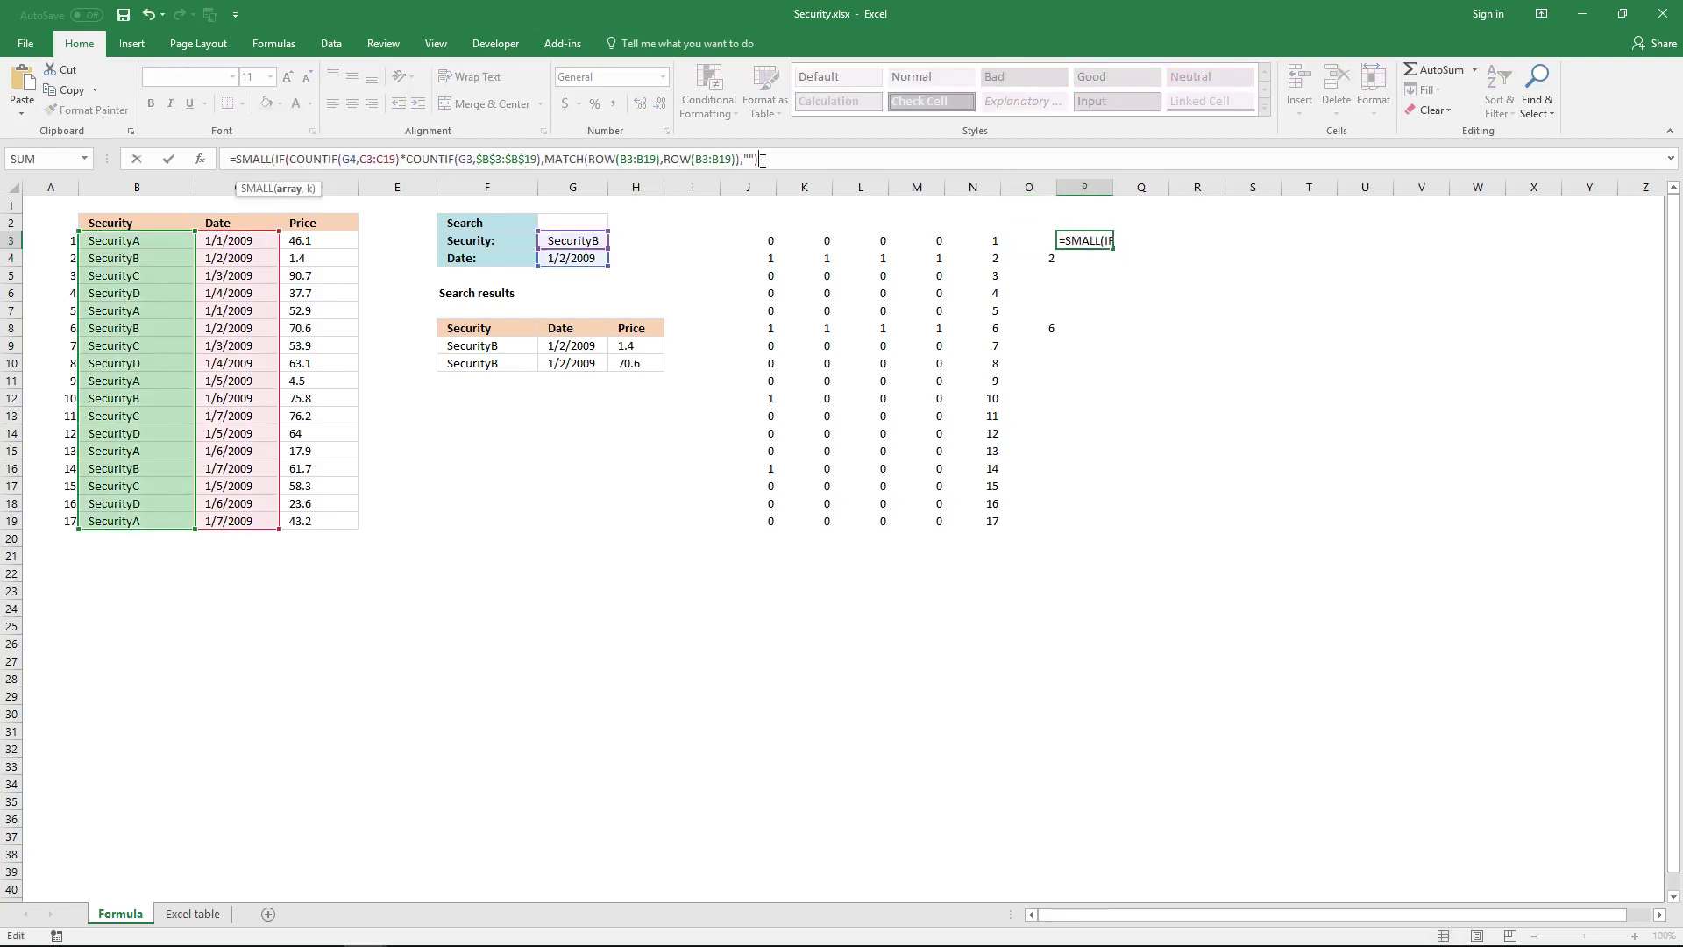
pyautogui.write(',ROWS(')
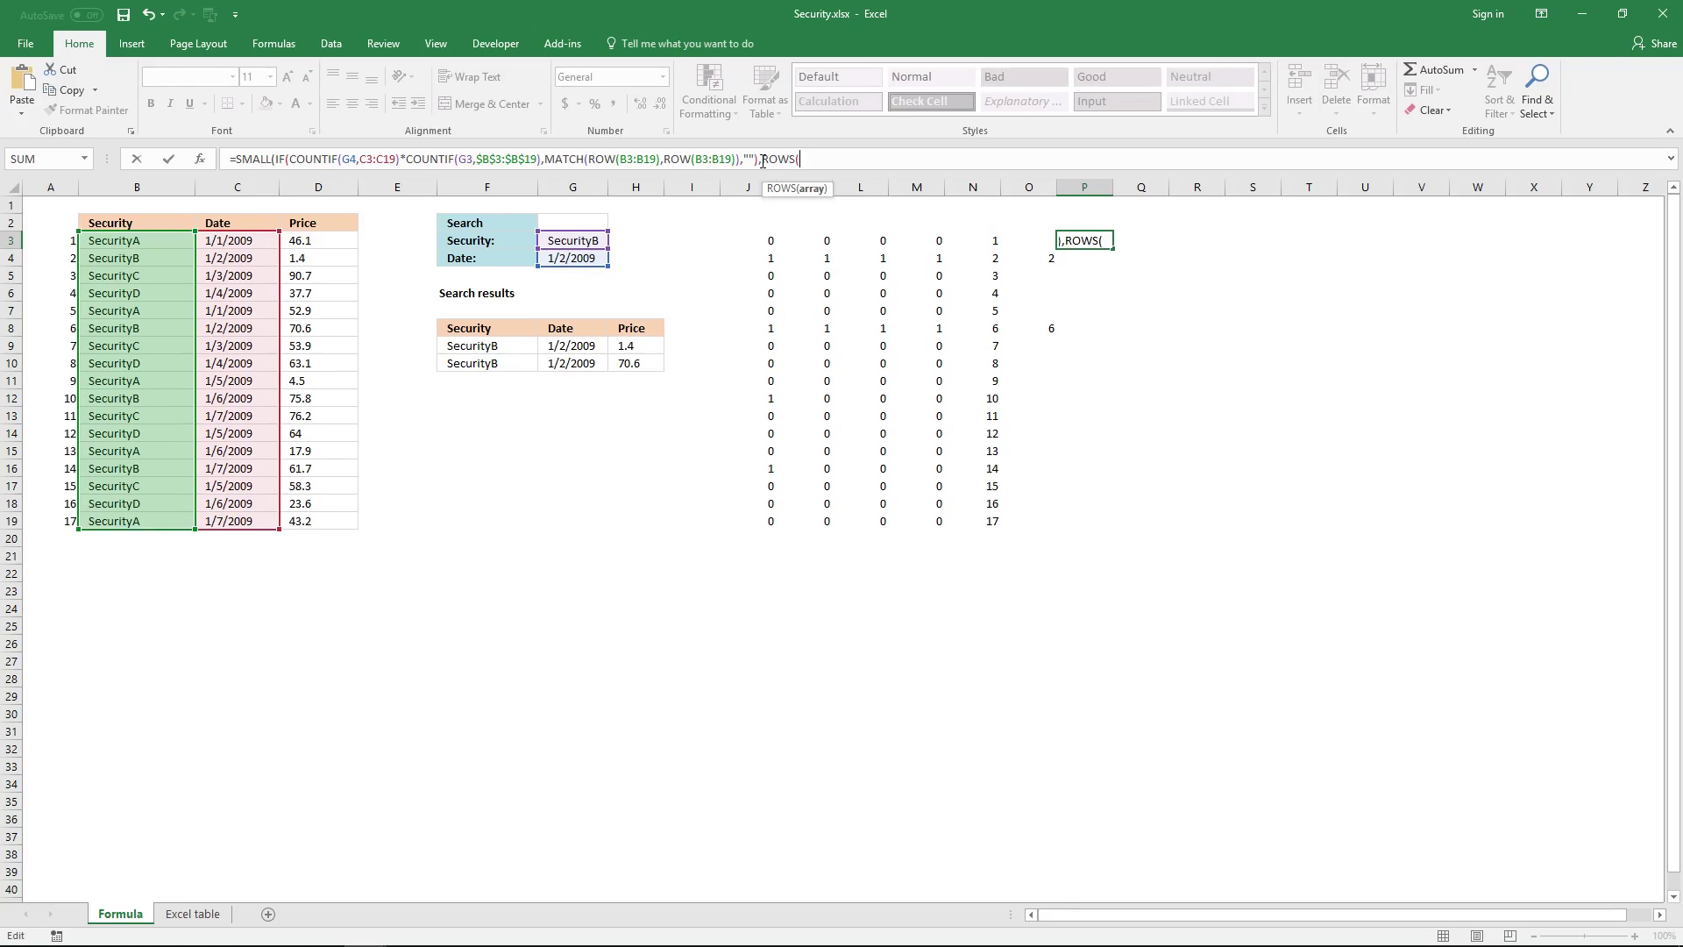
pyautogui.write('A1')
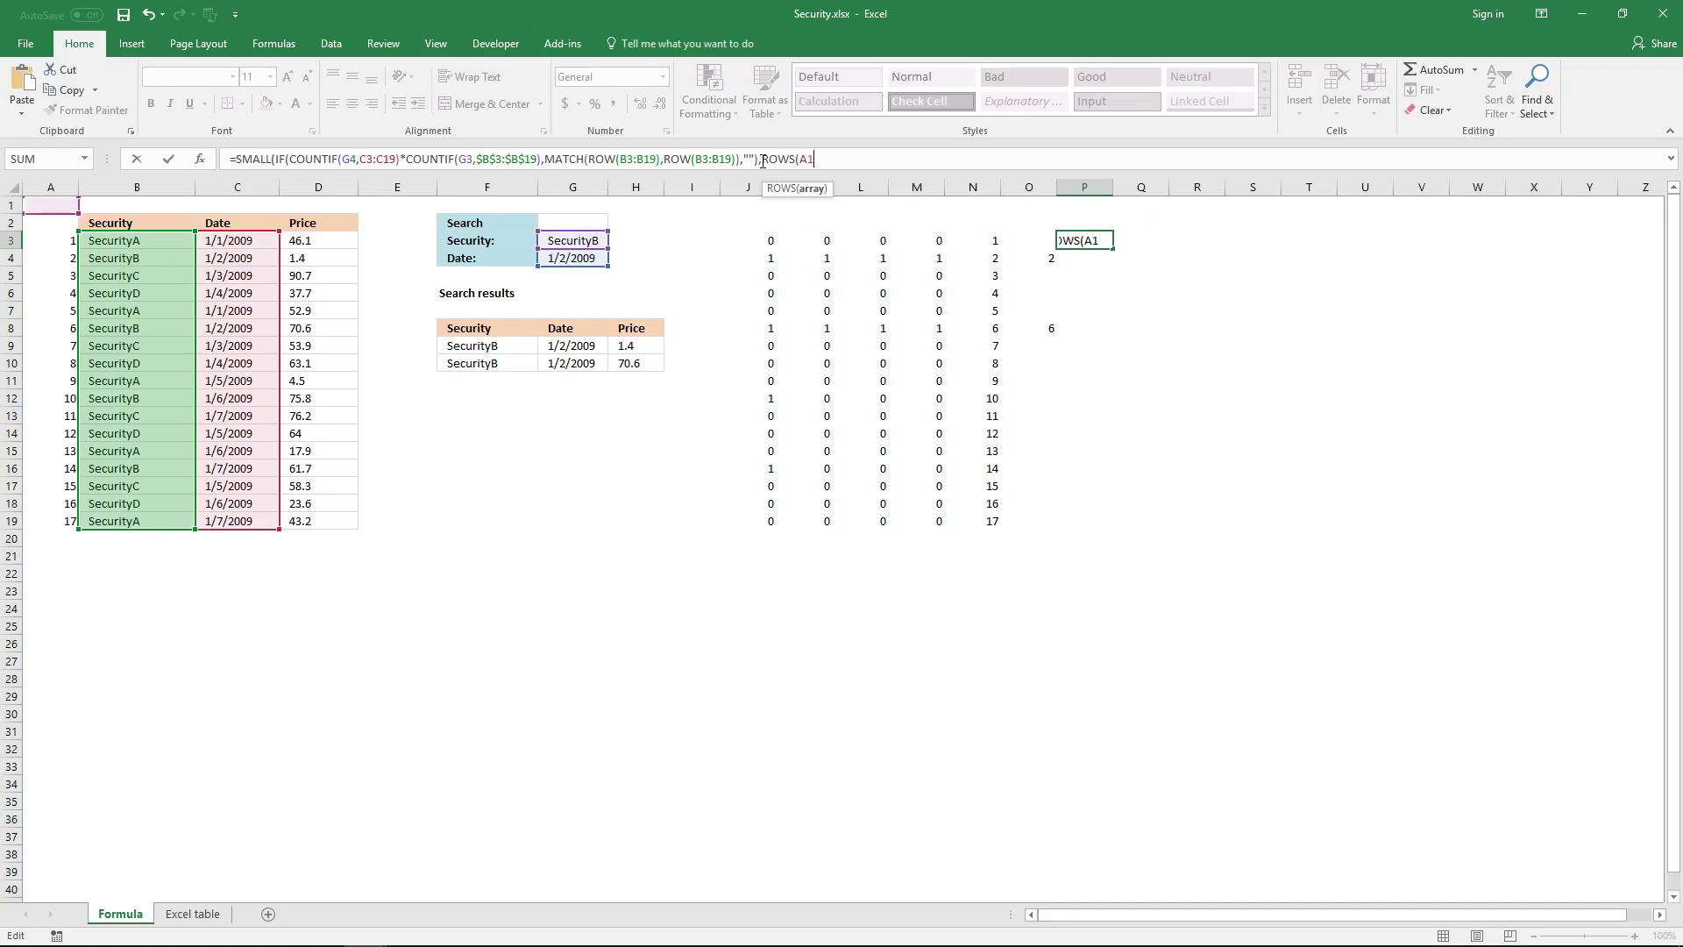
pyautogui.write(':A1))')
pyautogui.press('F4')
pyautogui.click(929, 161)
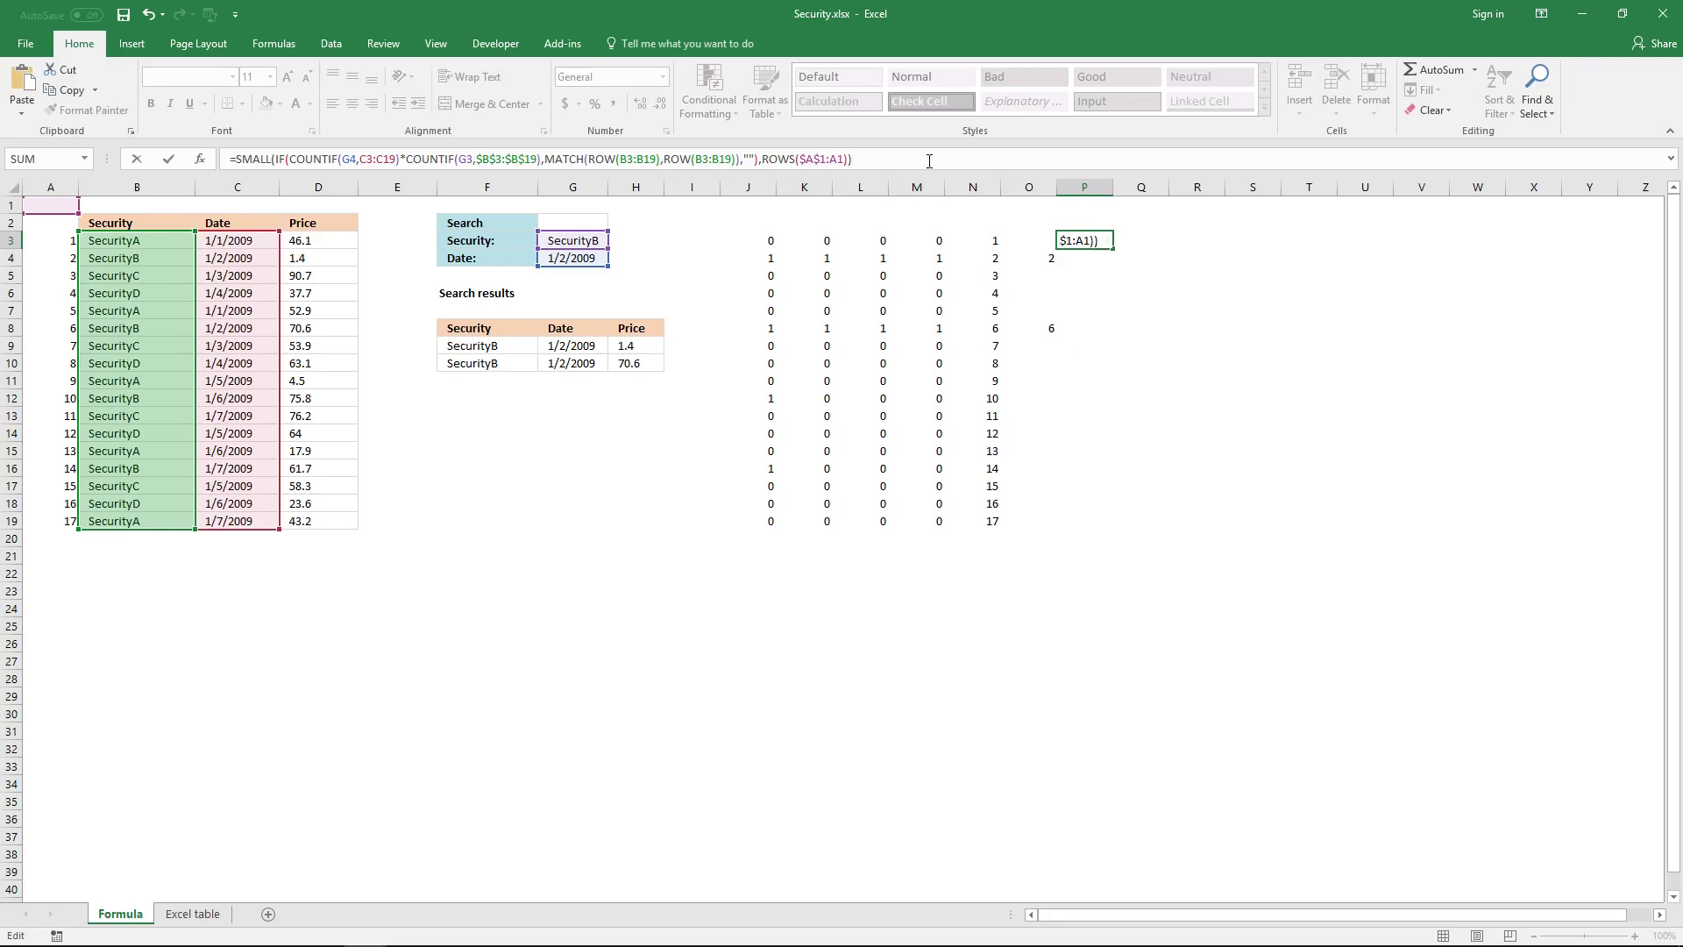
pyautogui.hotkey('ctrl', 'shift', 'Return')
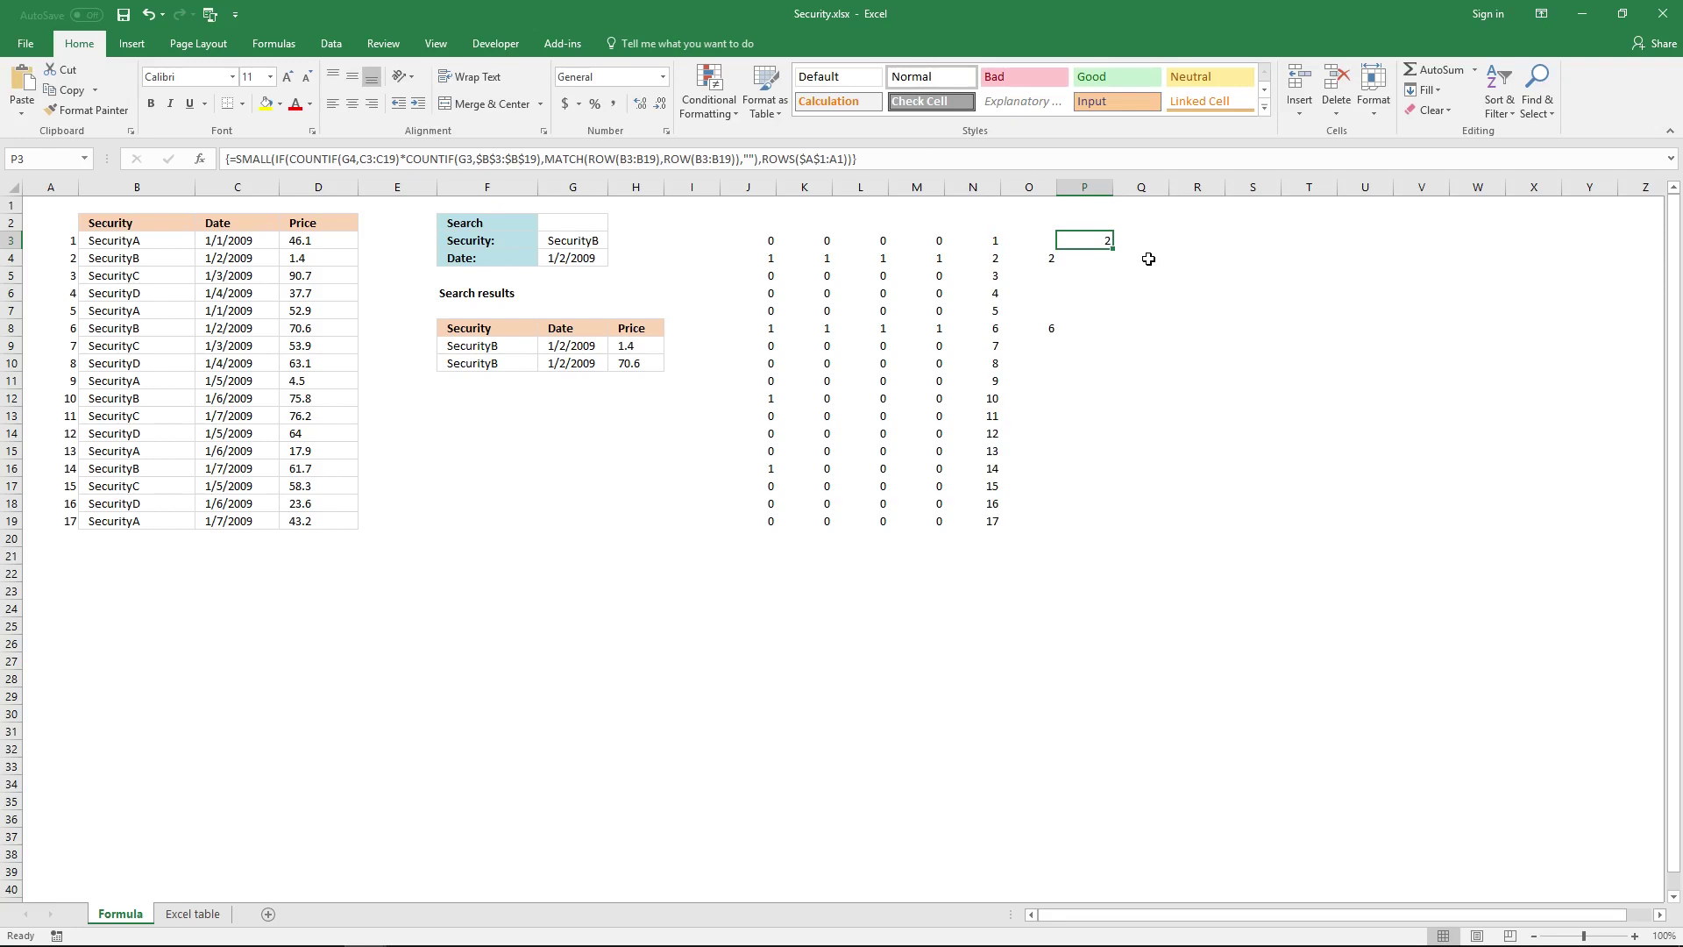
# Try copying the SMALL array formula from P3 to P4:P9, and clear the pasted cells
pyautogui.hotkey('ctrl', 'c')
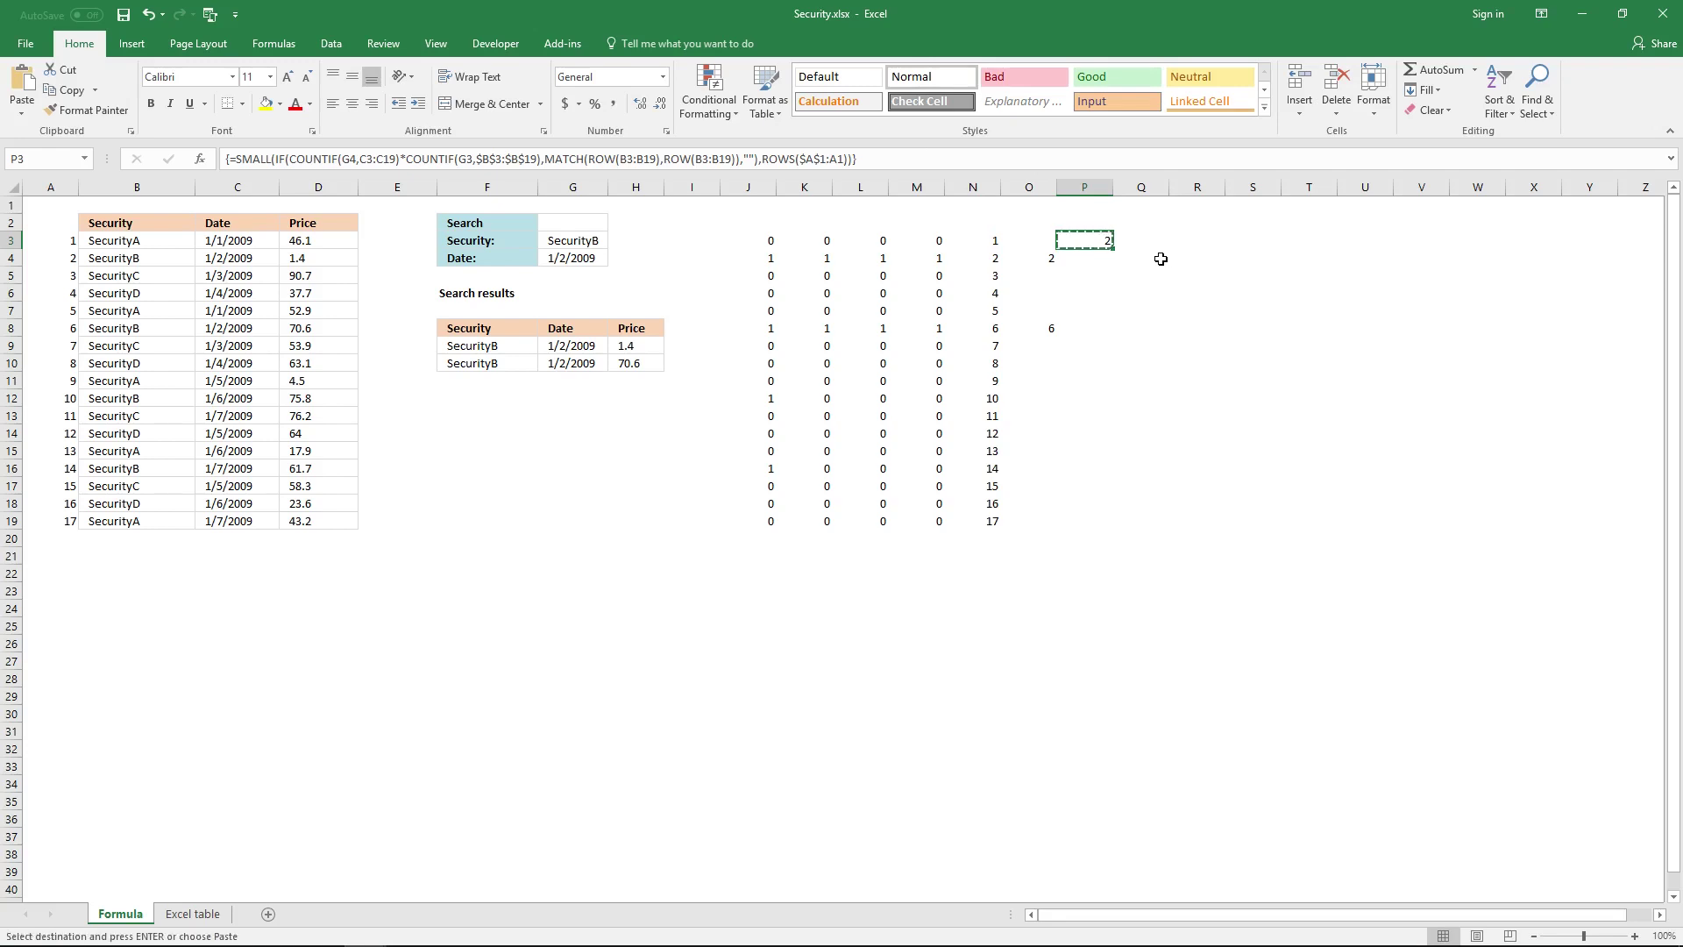
pyautogui.click(1088, 259)
pyautogui.moveTo(1088, 259); pyautogui.dragTo(1094, 346)
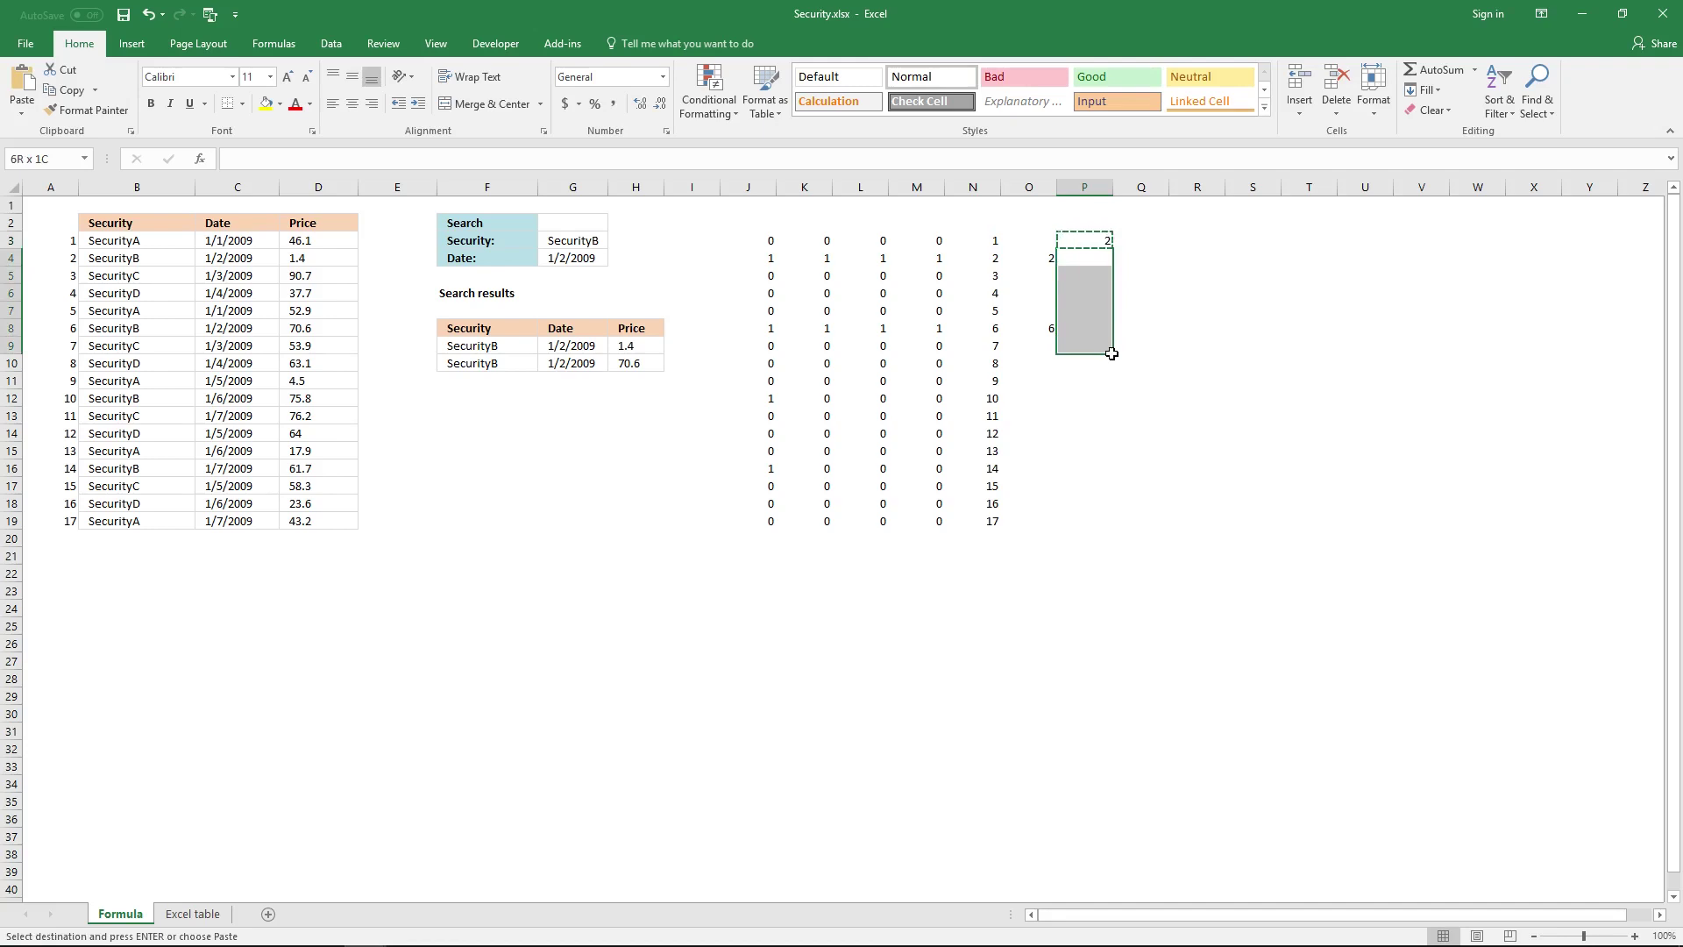
pyautogui.hotkey('ctrl', 'v')
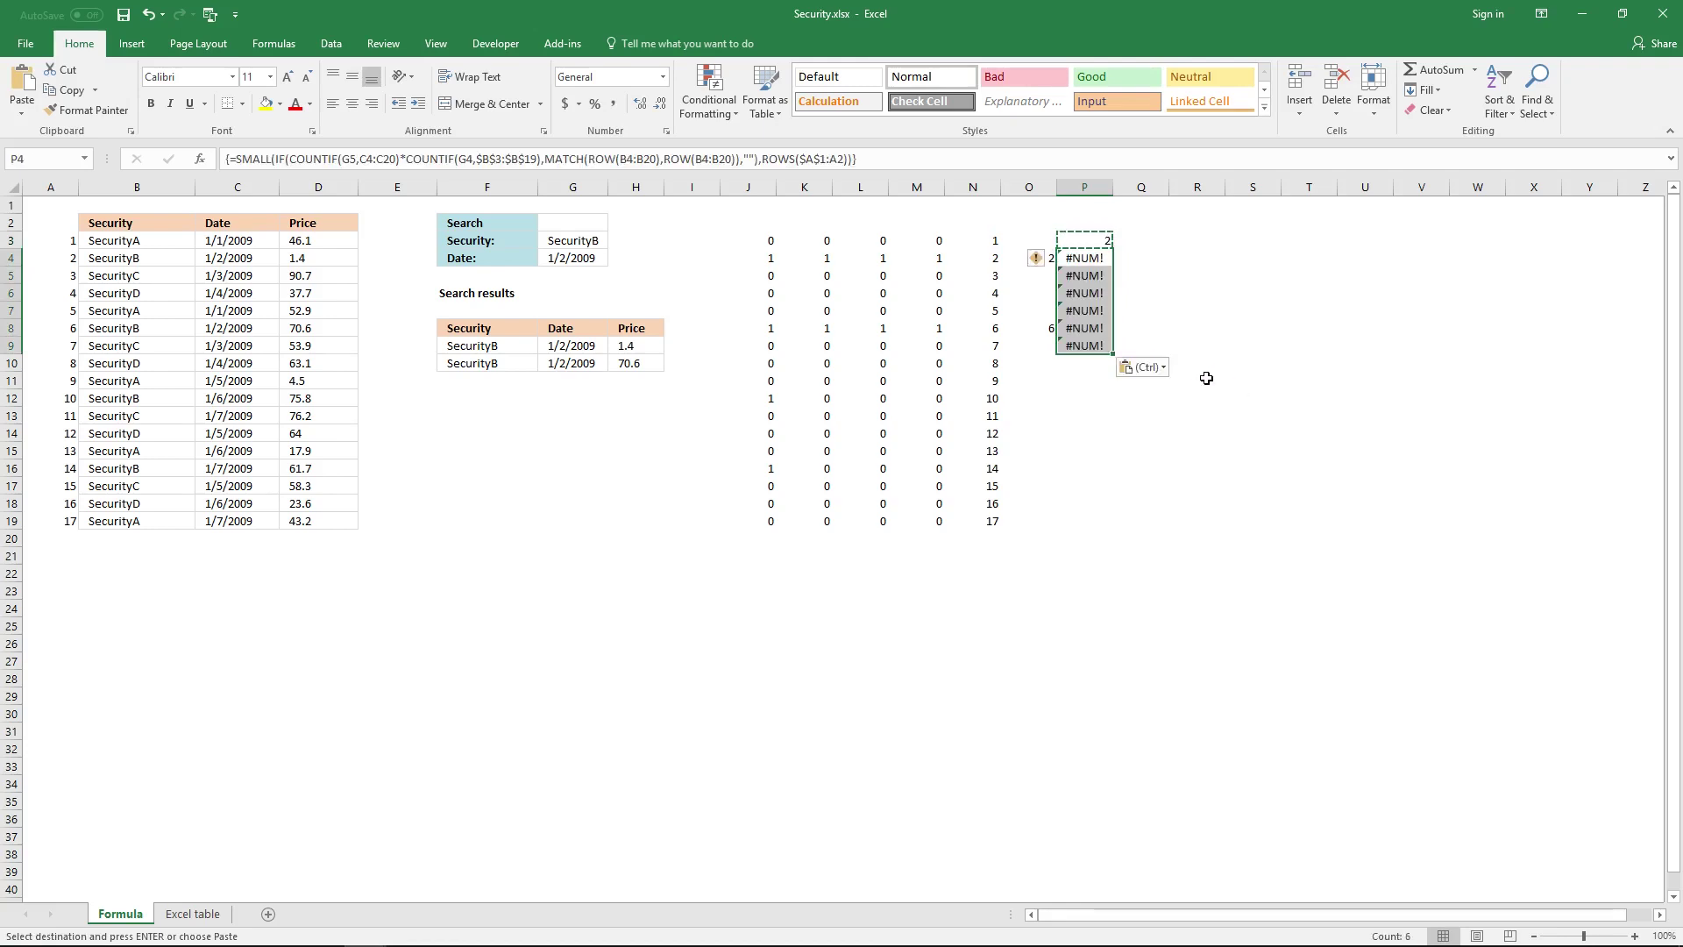
pyautogui.press('Delete')
pyautogui.press('Escape')
pyautogui.click(1096, 243)
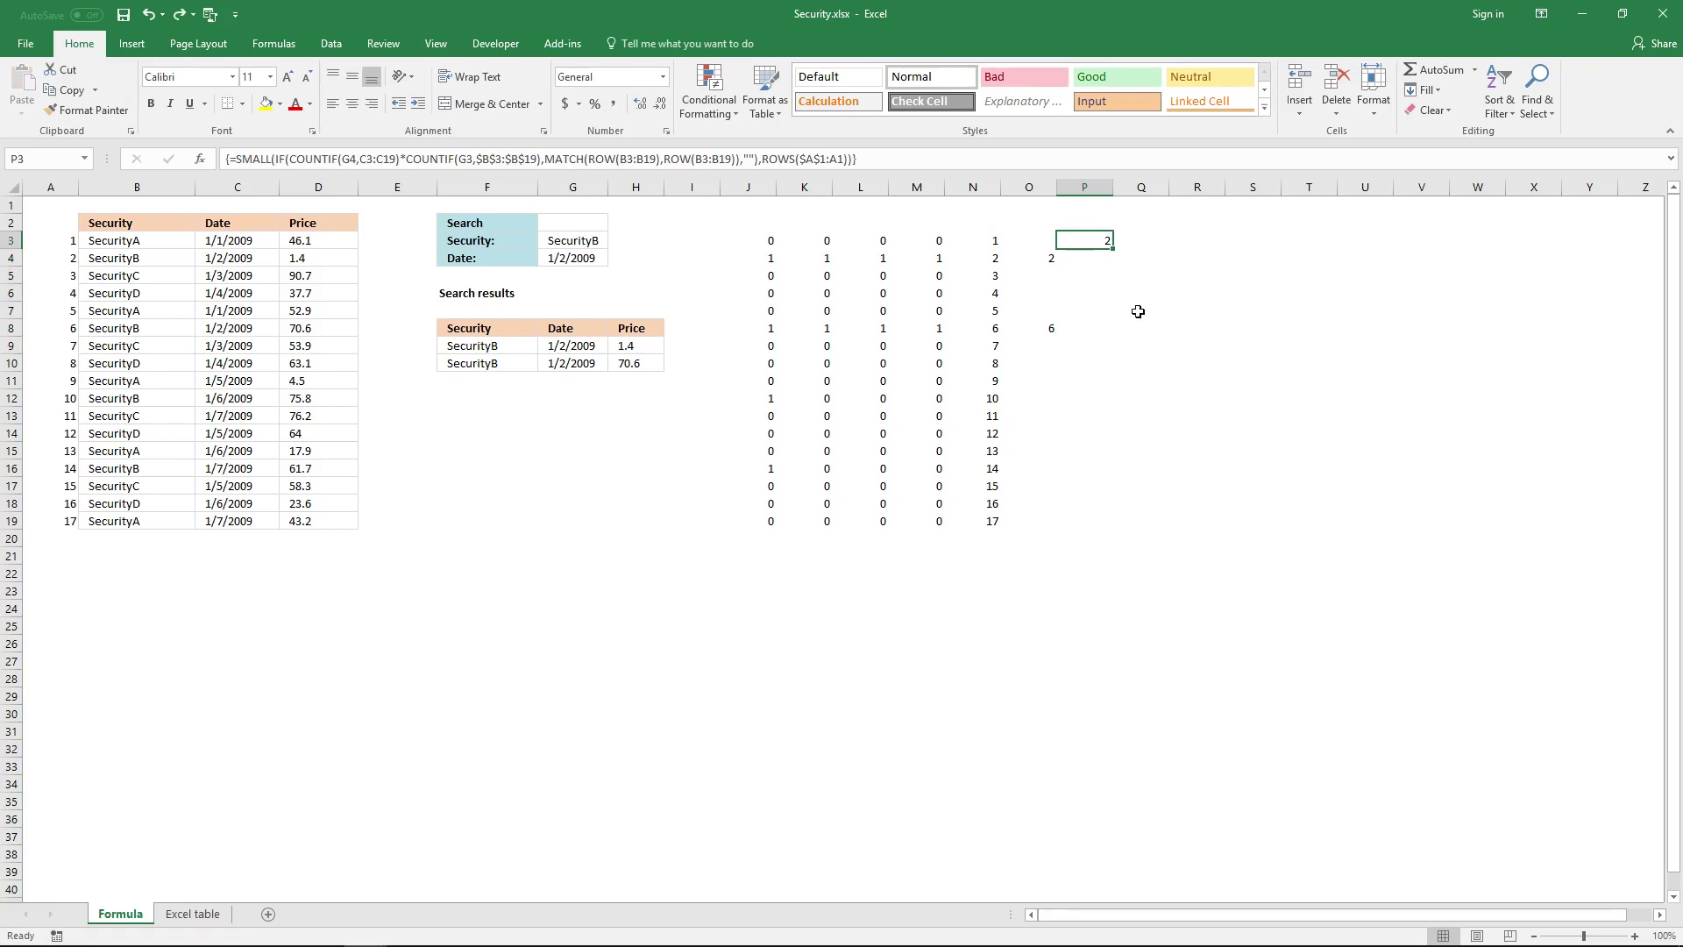
# Make the COUNTIF references in P3's formula absolute: $G$4, $C$3:$C$19 and $G$3
pyautogui.click(354, 163)
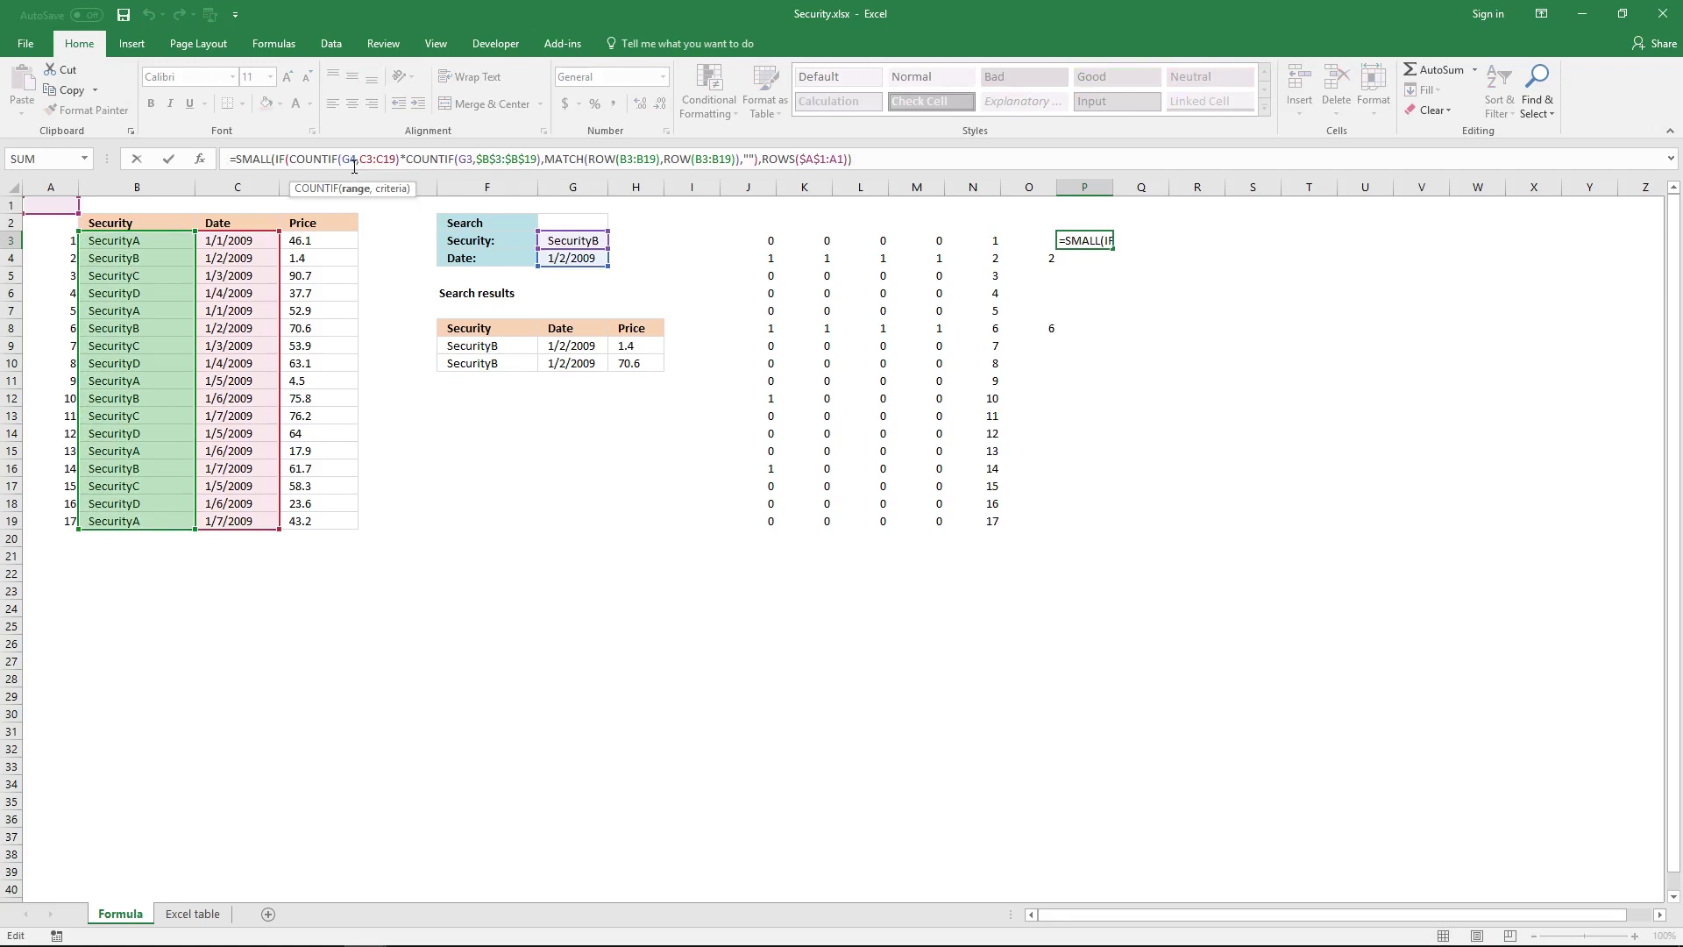
pyautogui.press('F4')
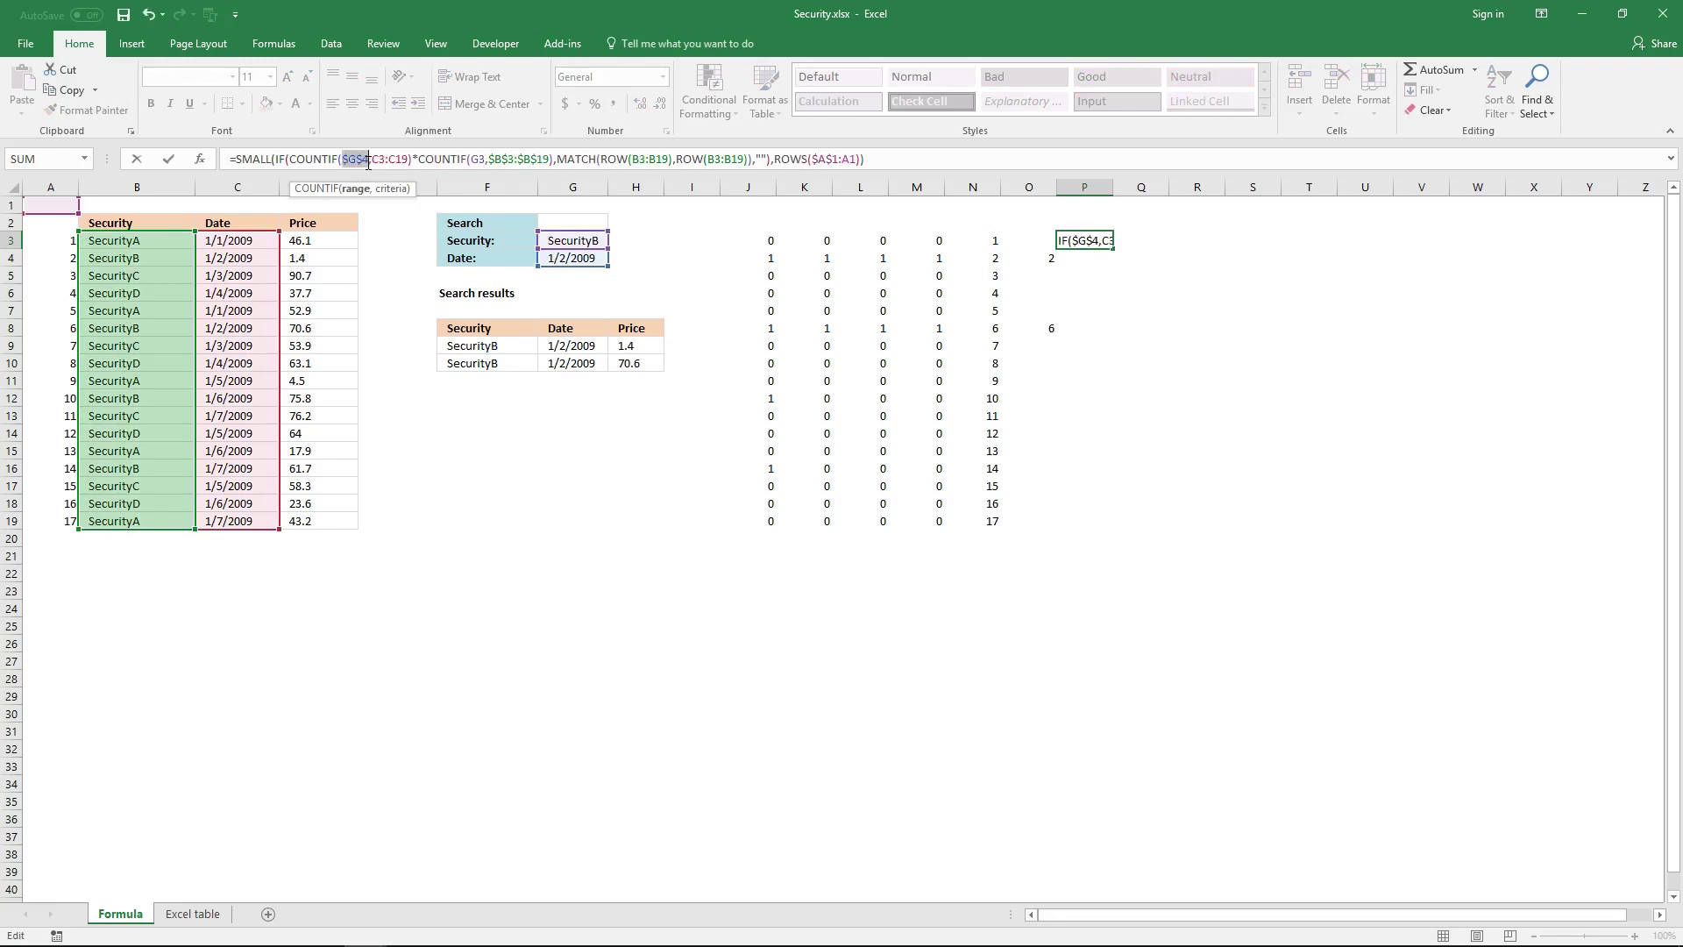
pyautogui.click(373, 160)
pyautogui.press('F4')
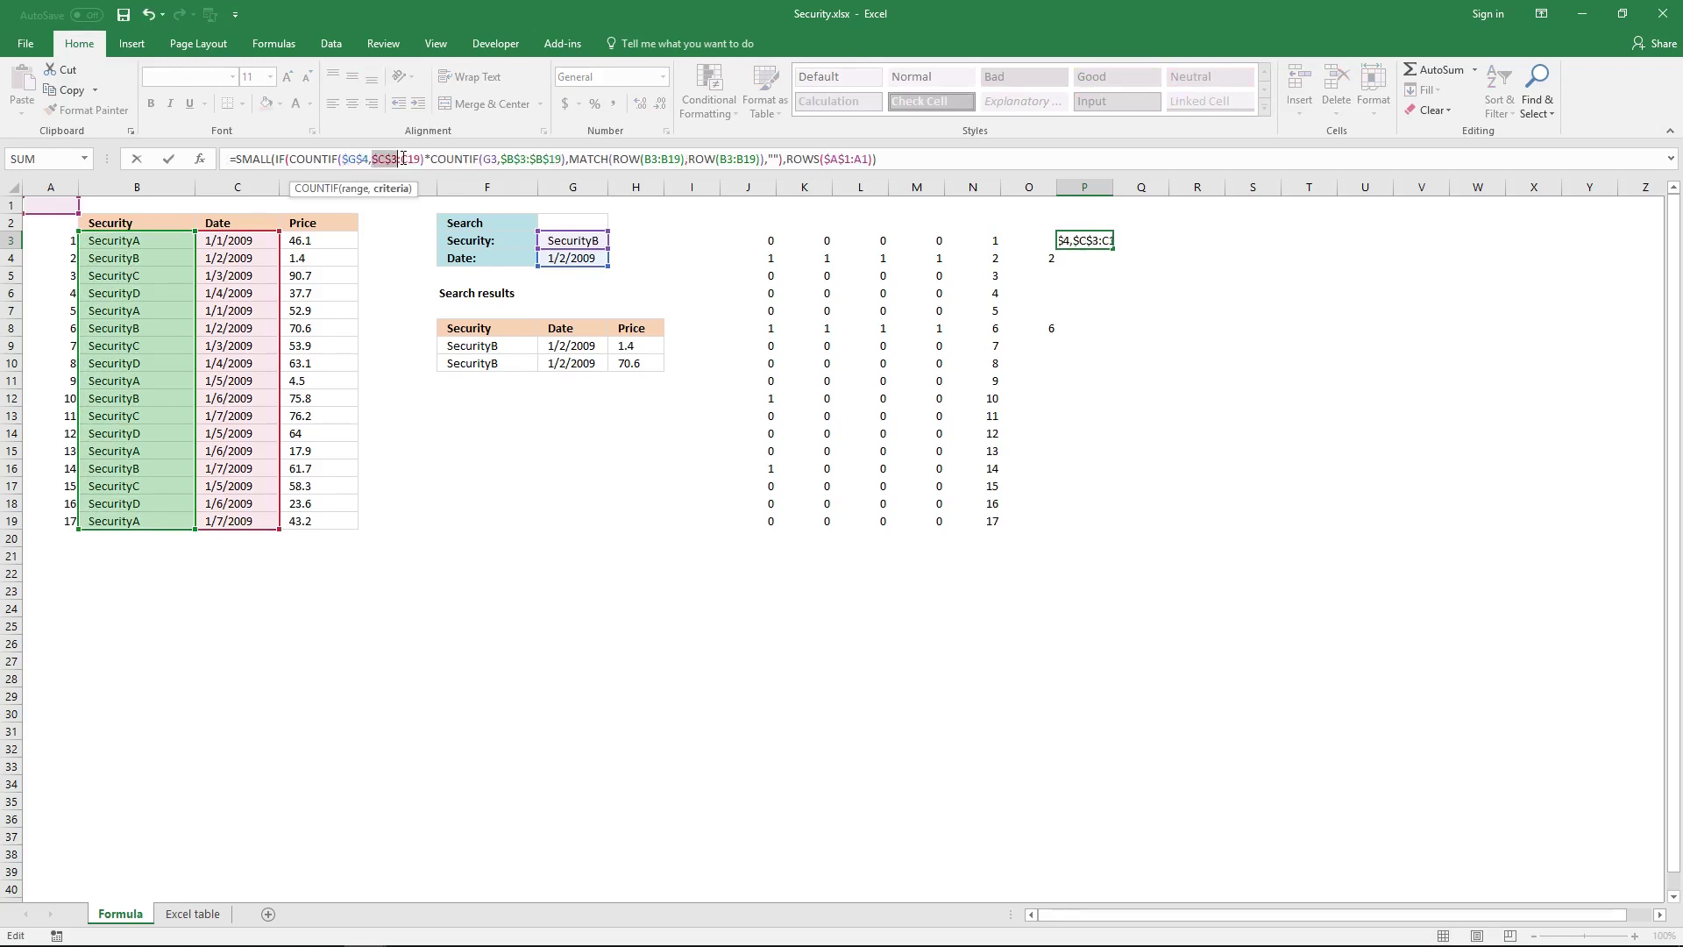
pyautogui.click(433, 159)
pyautogui.press('F4')
pyautogui.click(505, 158)
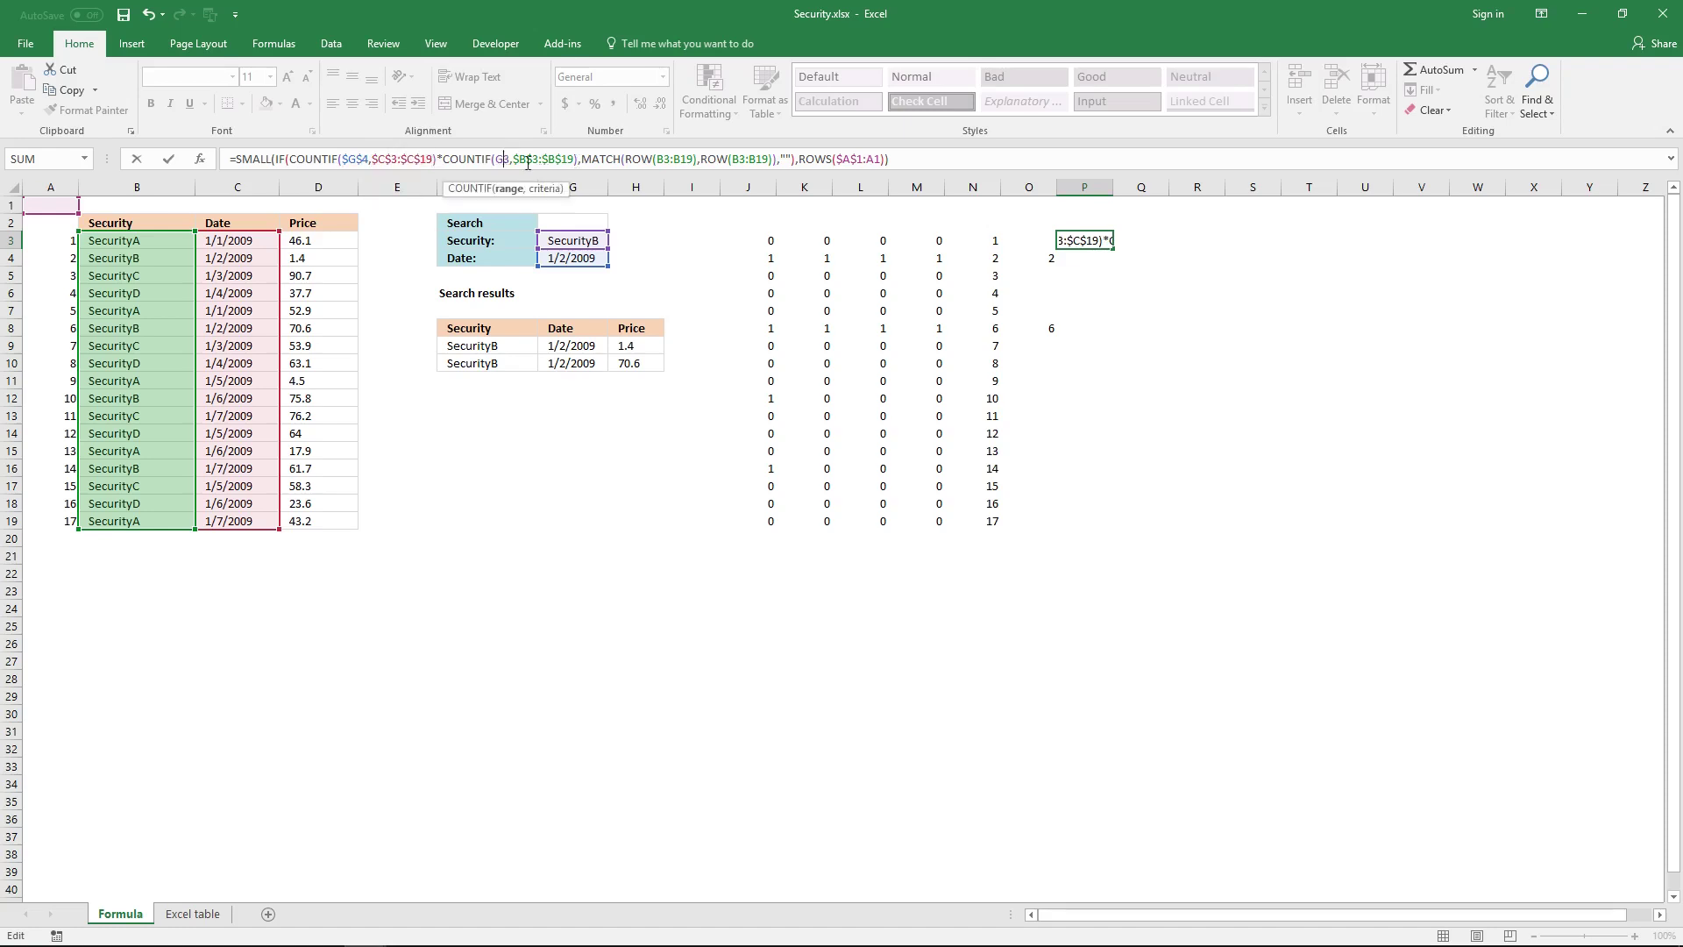
pyautogui.press('F4')
pyautogui.click(575, 159)
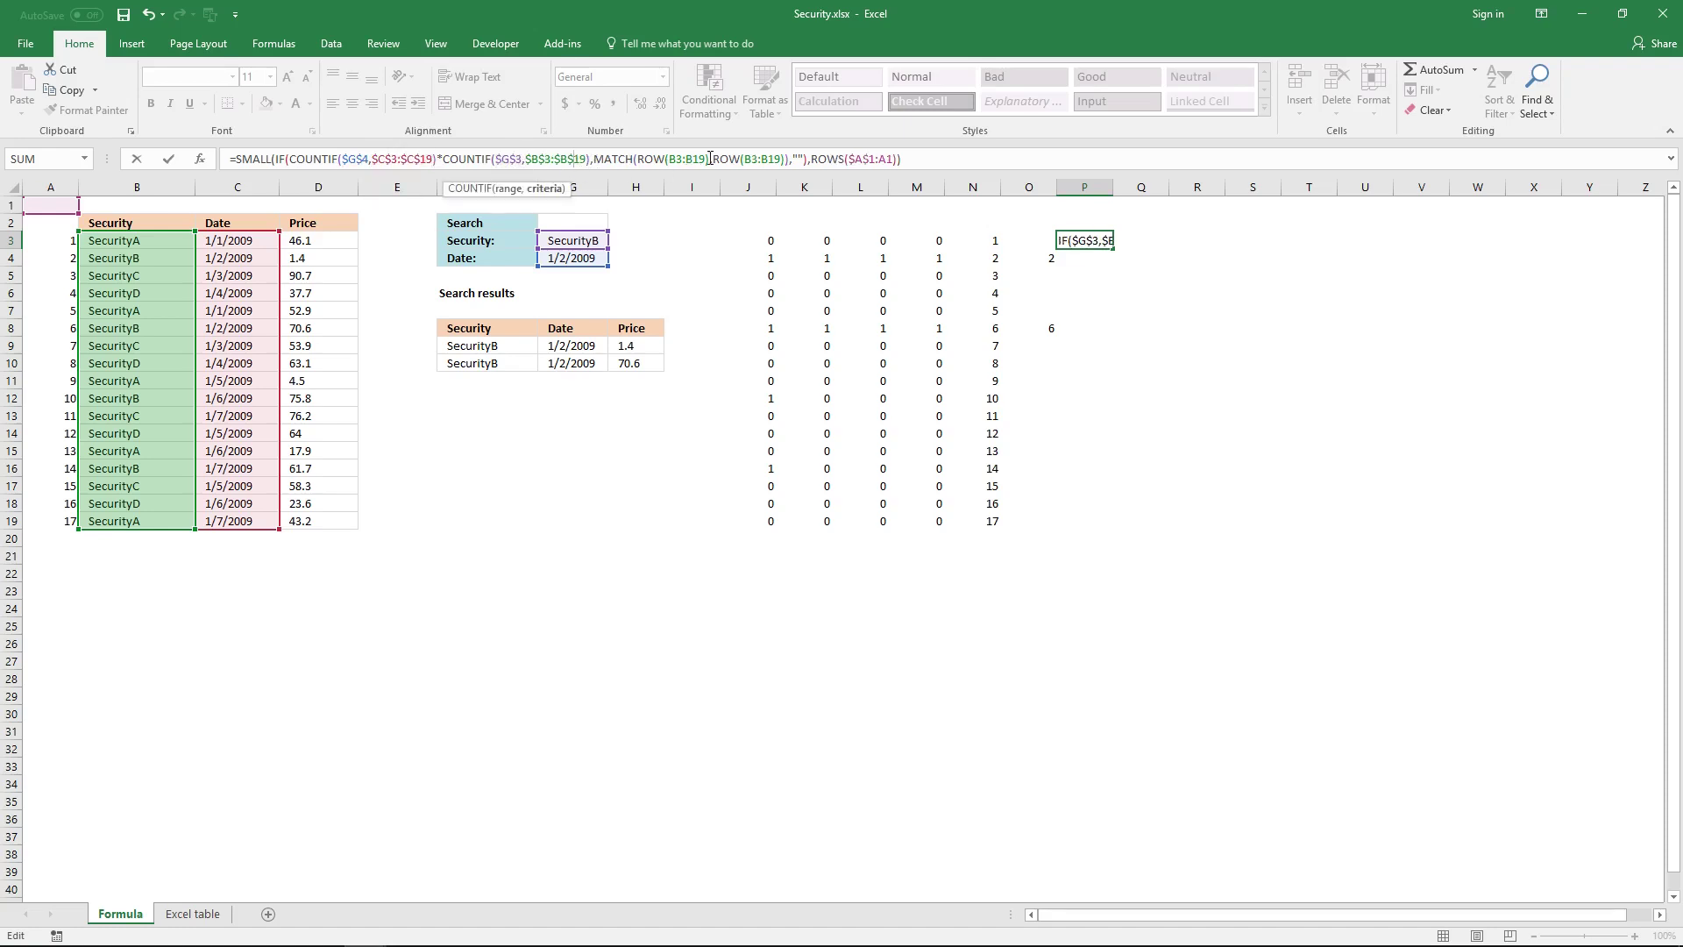
# Make both ROW ranges inside MATCH in P3 absolute as $B$3:$B$19 and re-enter the array formula
pyautogui.click(676, 158)
pyautogui.press('F4')
pyautogui.click(719, 159)
pyautogui.press('F4')
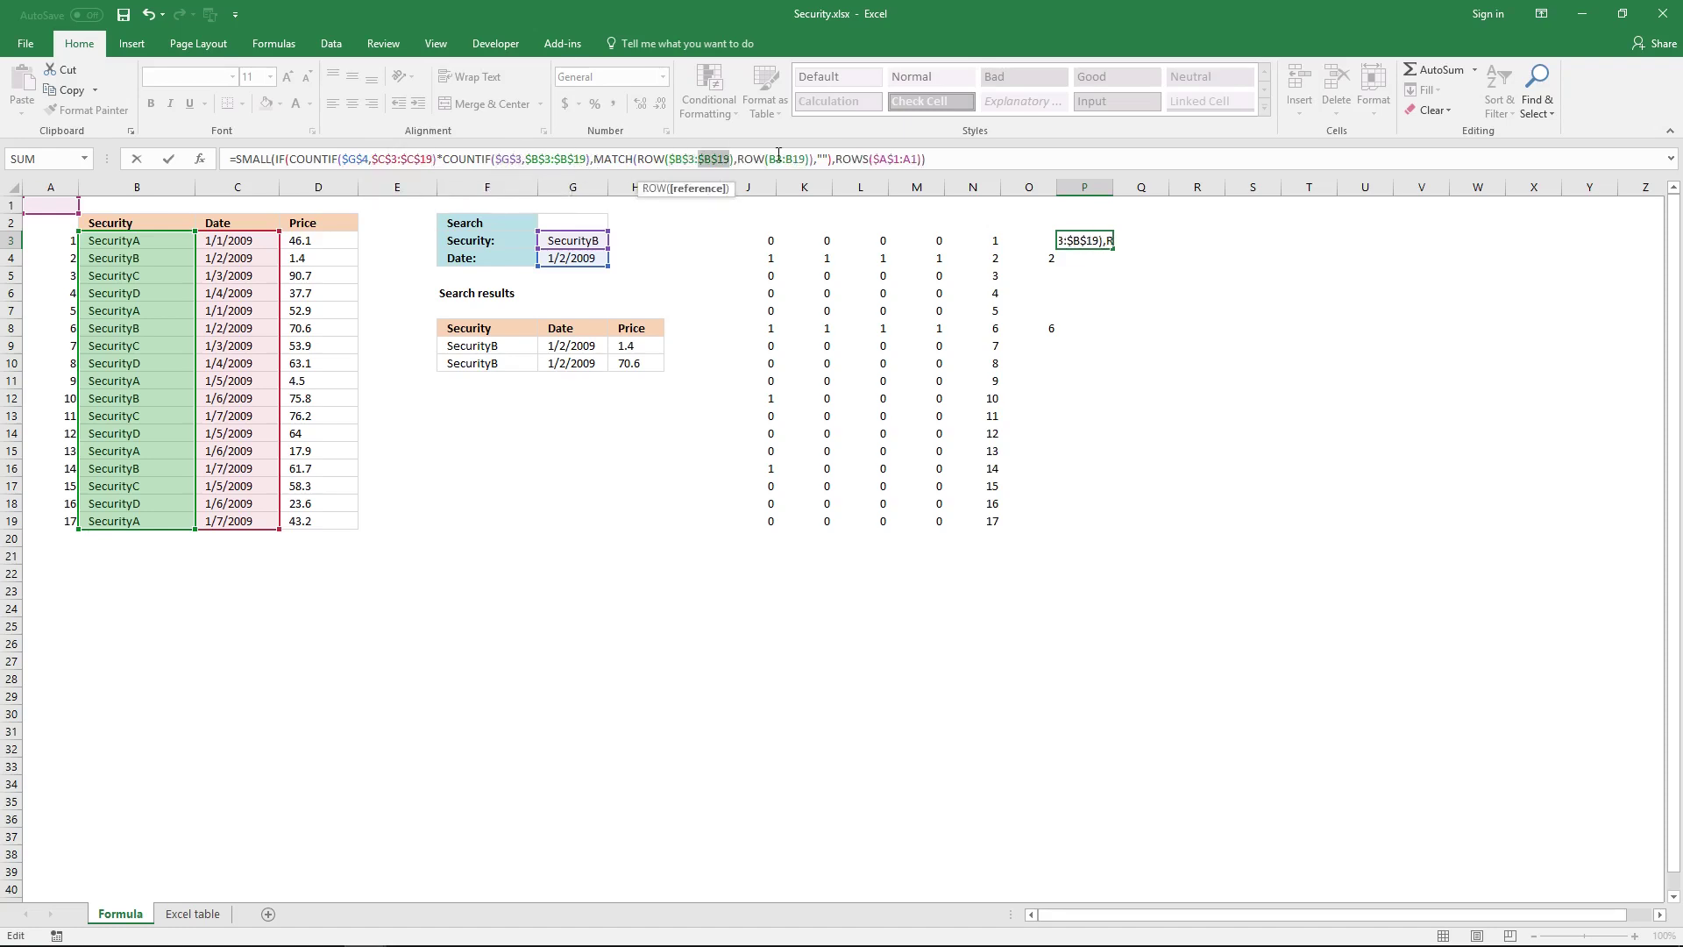
pyautogui.click(778, 159)
pyautogui.press('F4')
pyautogui.click(808, 159)
pyautogui.press('F4')
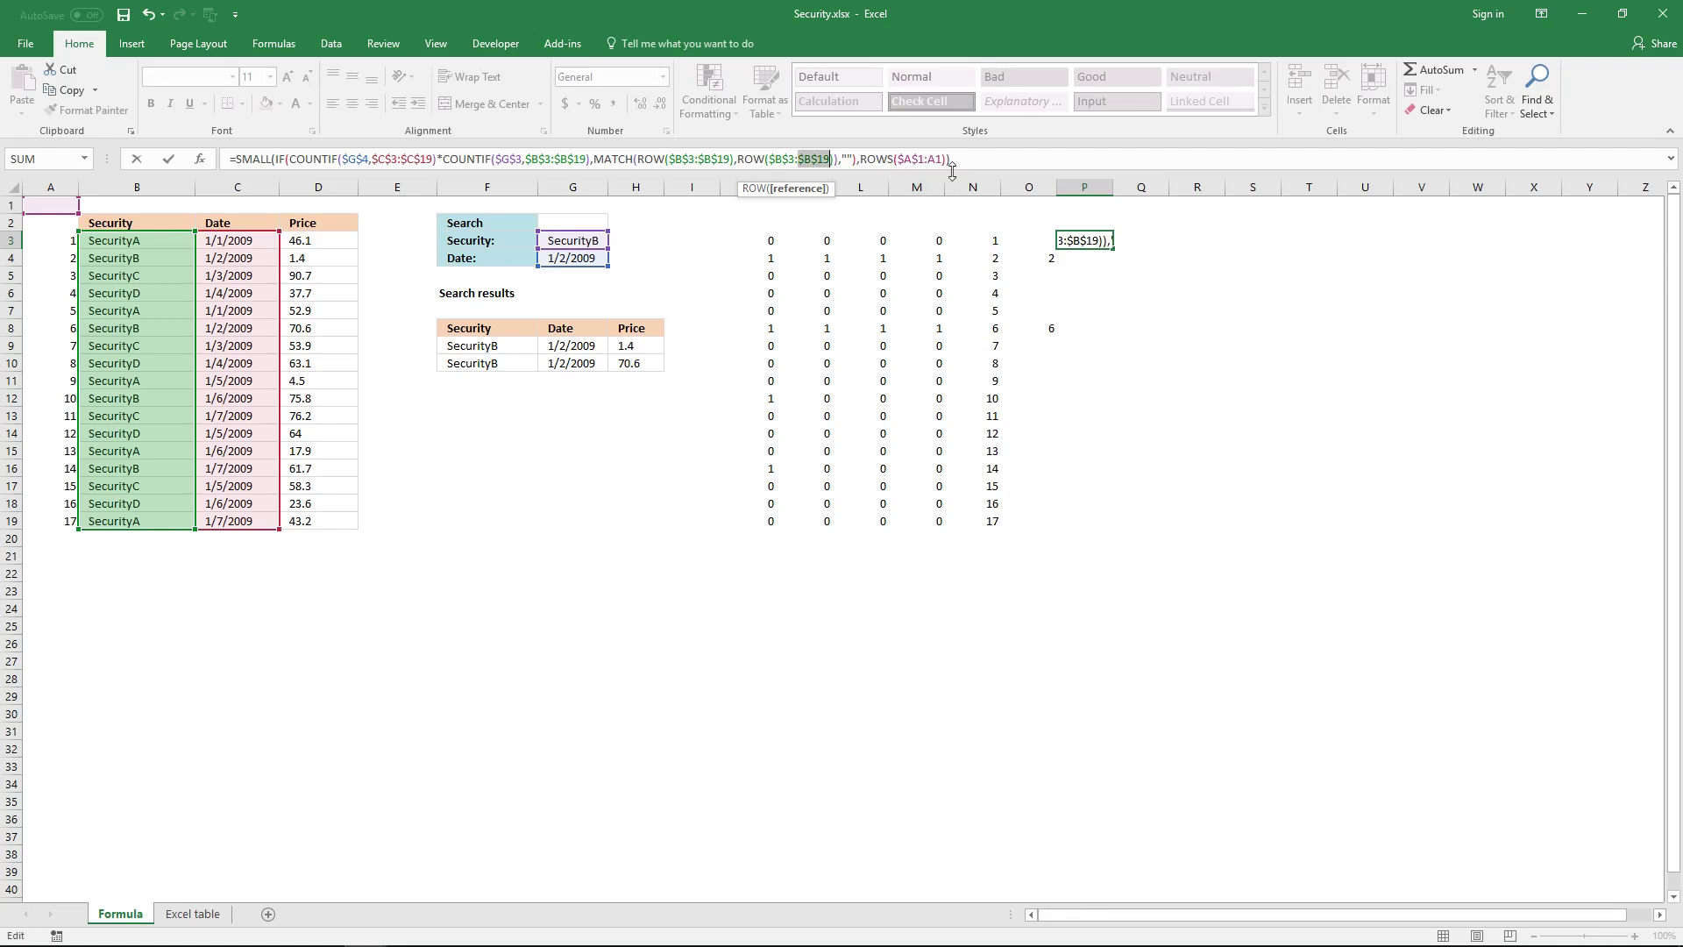
pyautogui.click(1001, 164)
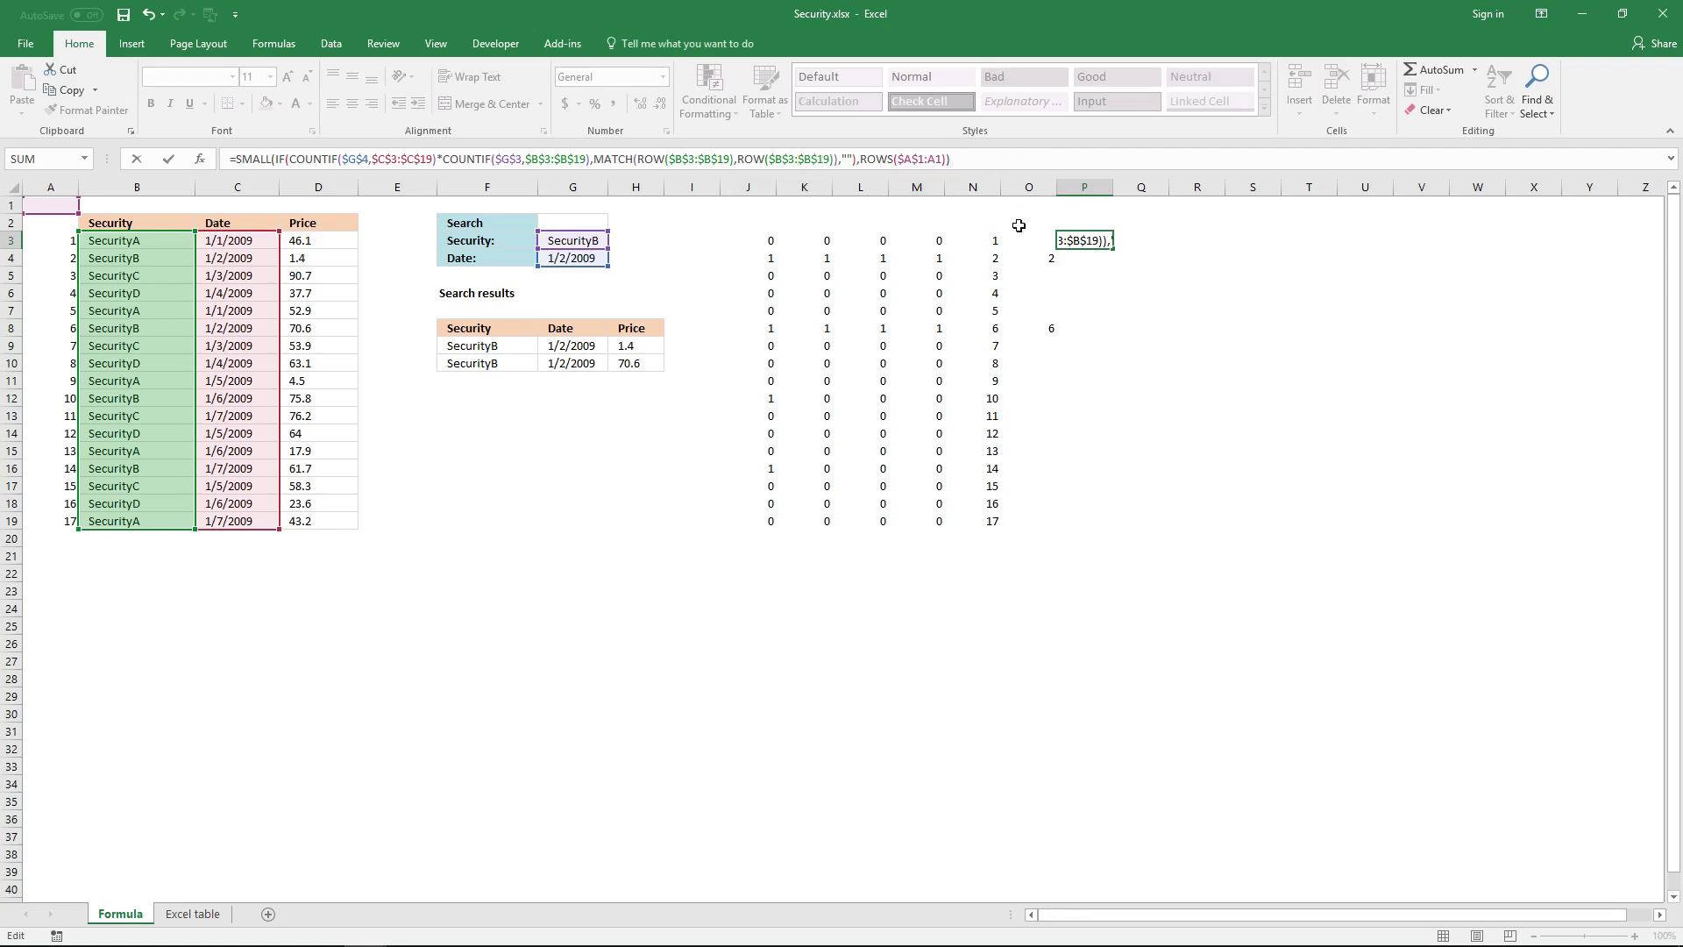
pyautogui.hotkey('ctrl', 'shift', 'Return')
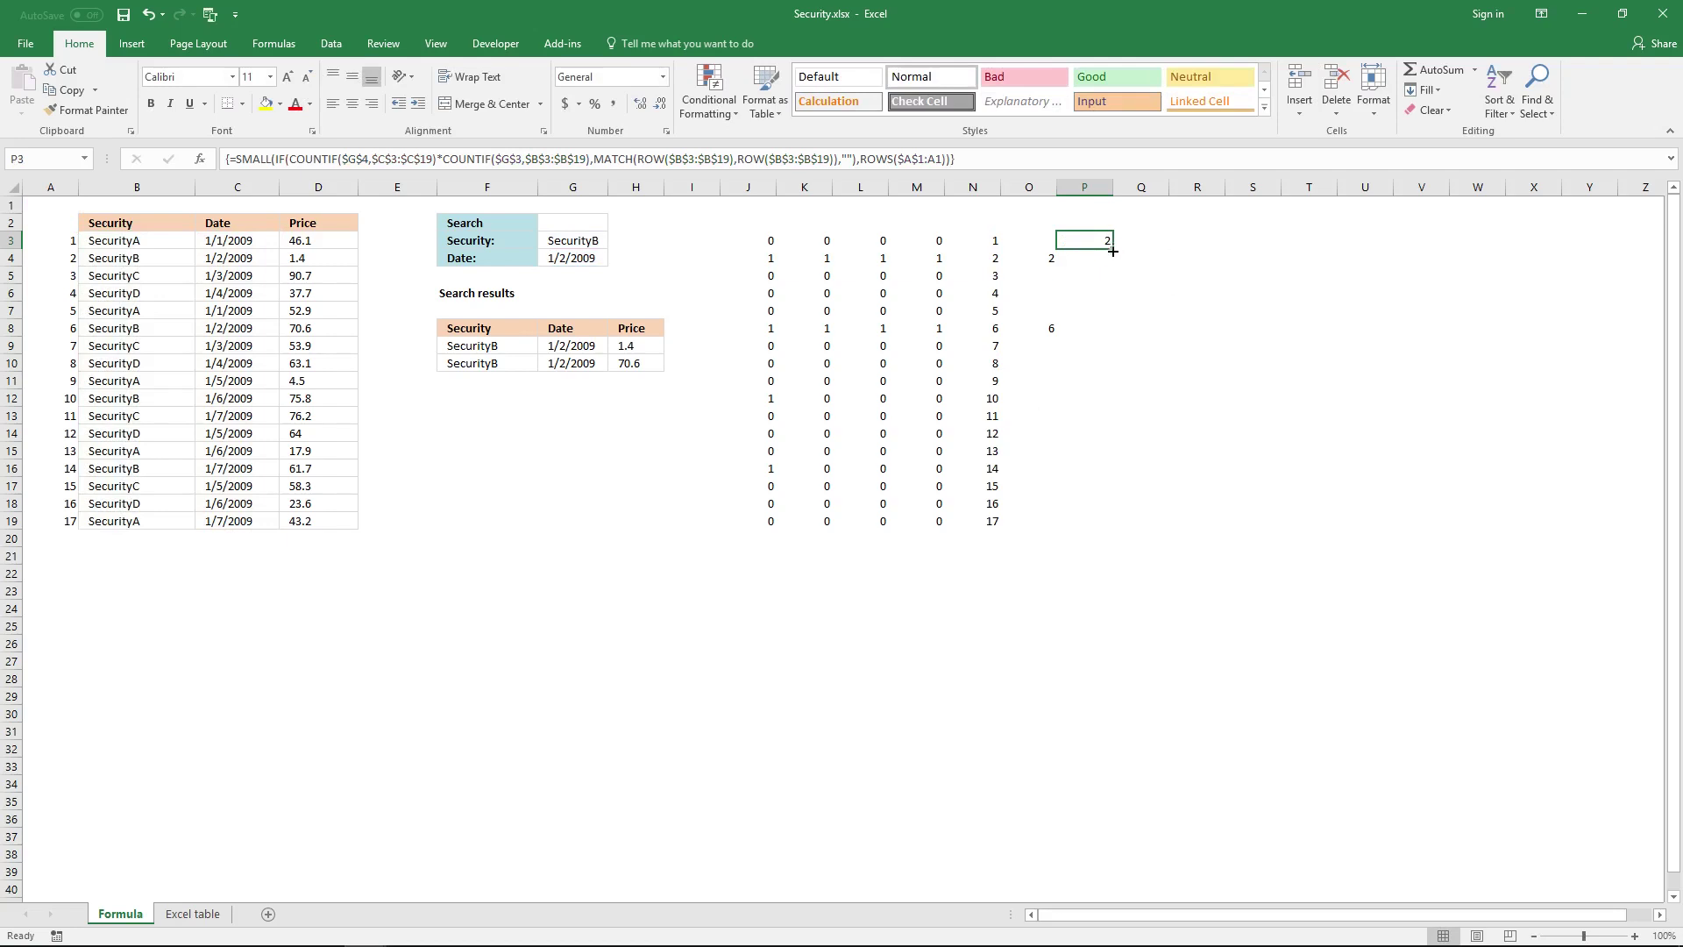
# Fill the SMALL array formula from P3 down to P10 and inspect the formulas in P3 and P4
pyautogui.moveTo(1112, 252); pyautogui.dragTo(1118, 364)
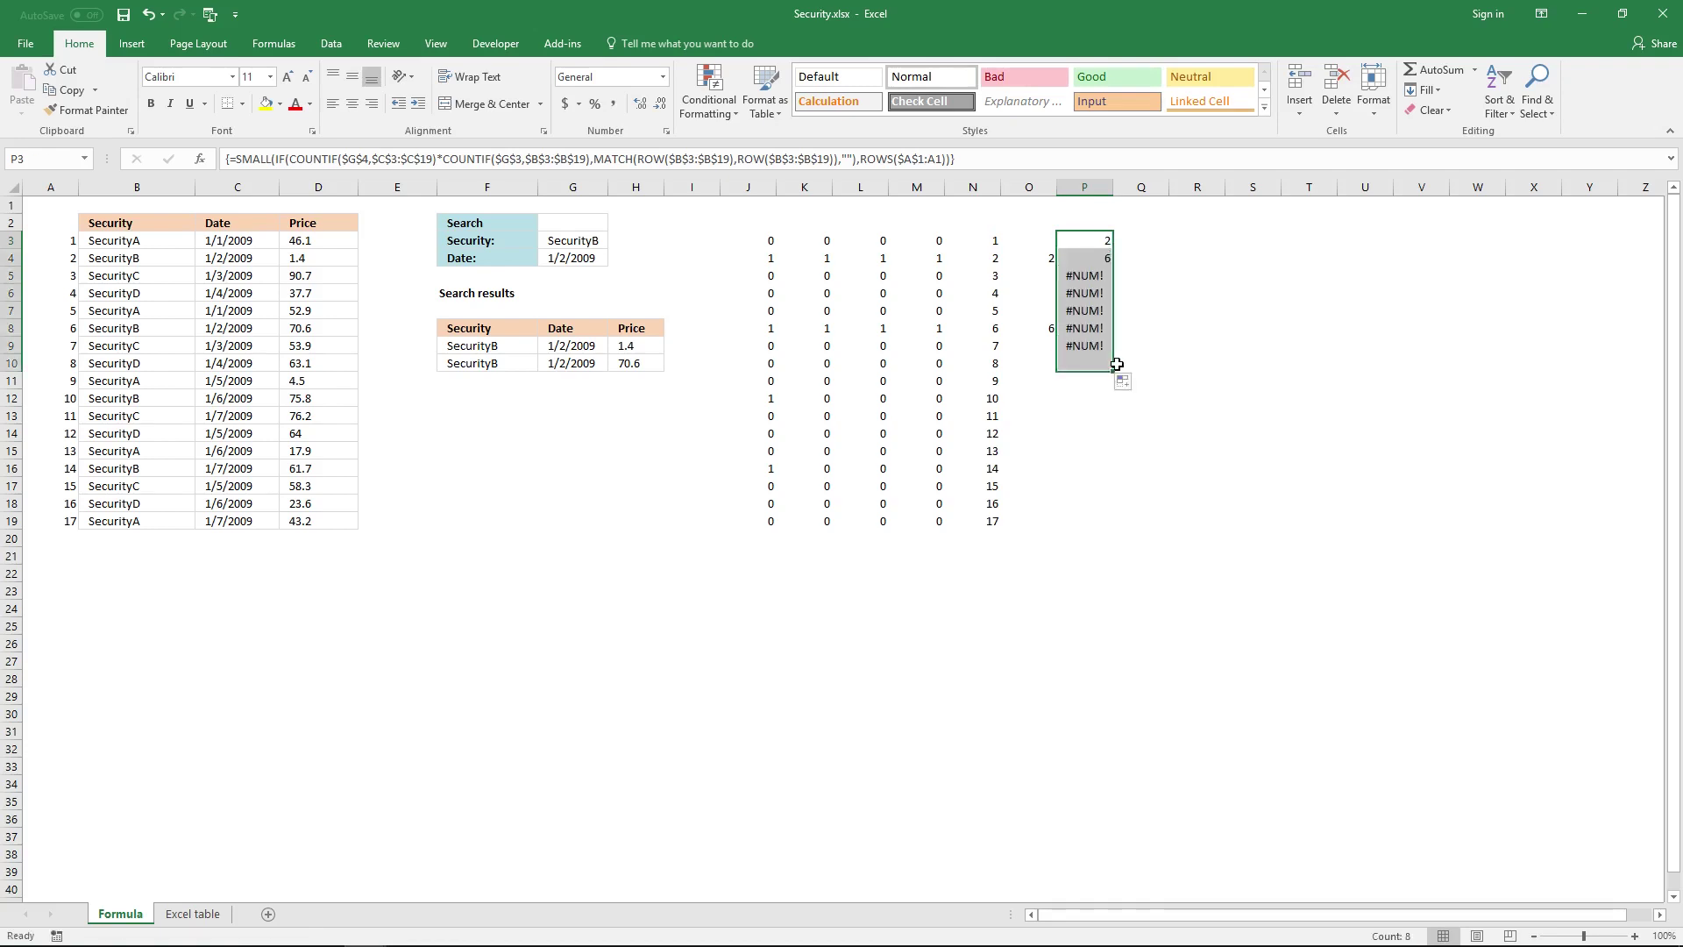
pyautogui.click(1106, 242)
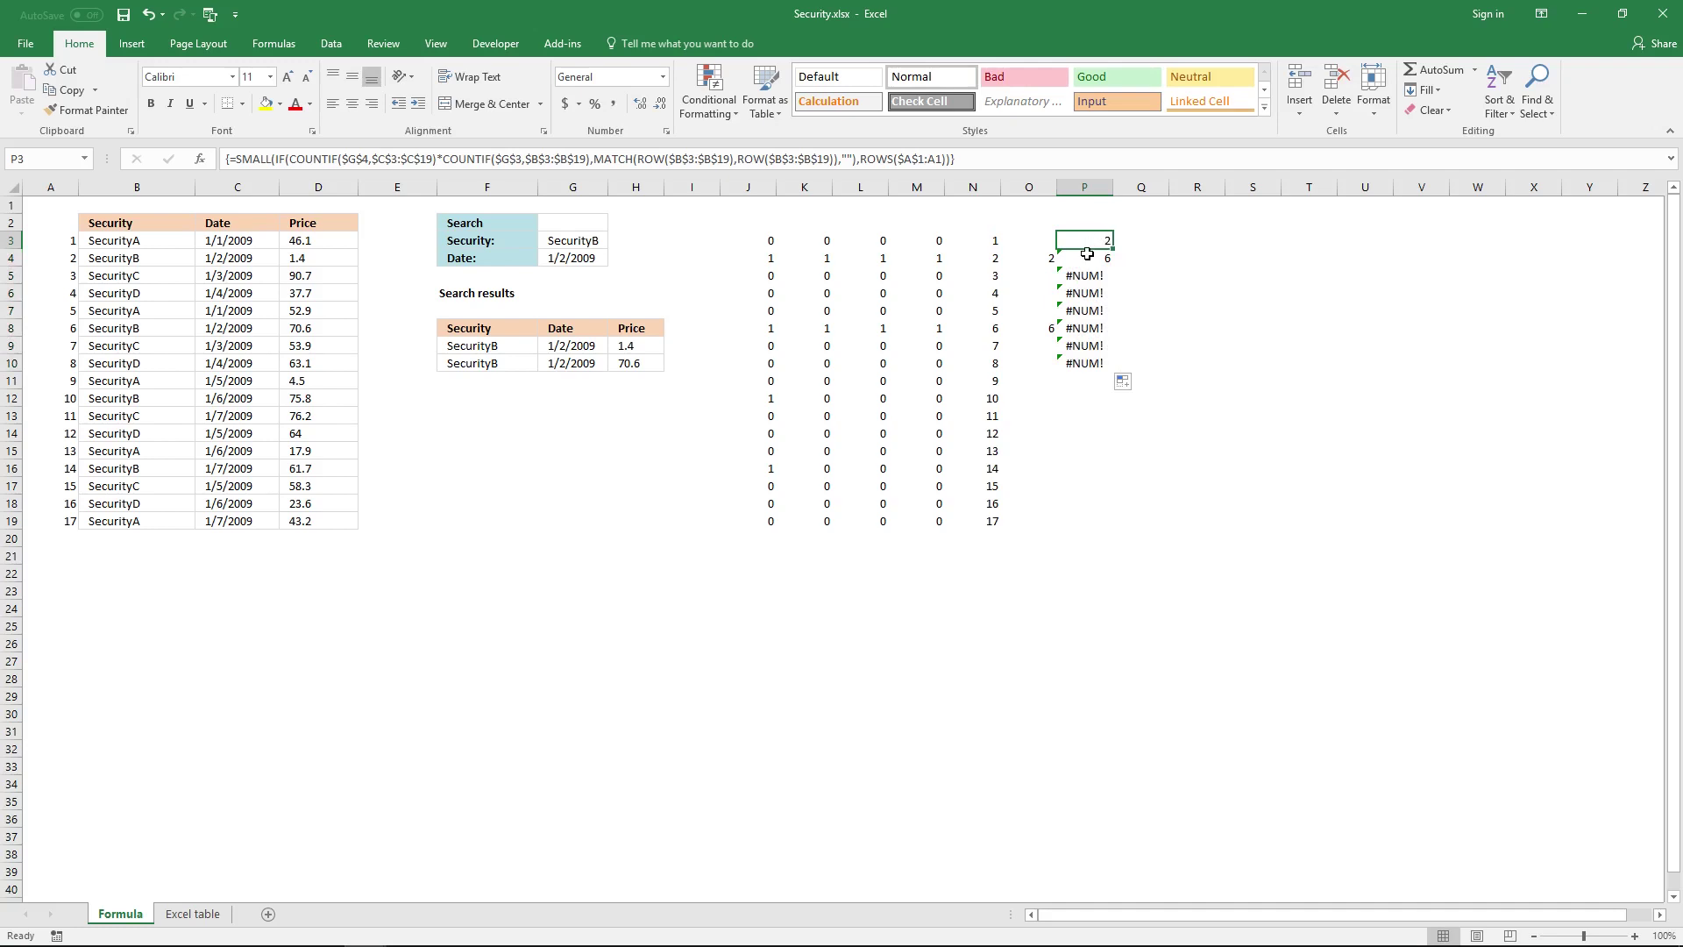
pyautogui.click(1087, 258)
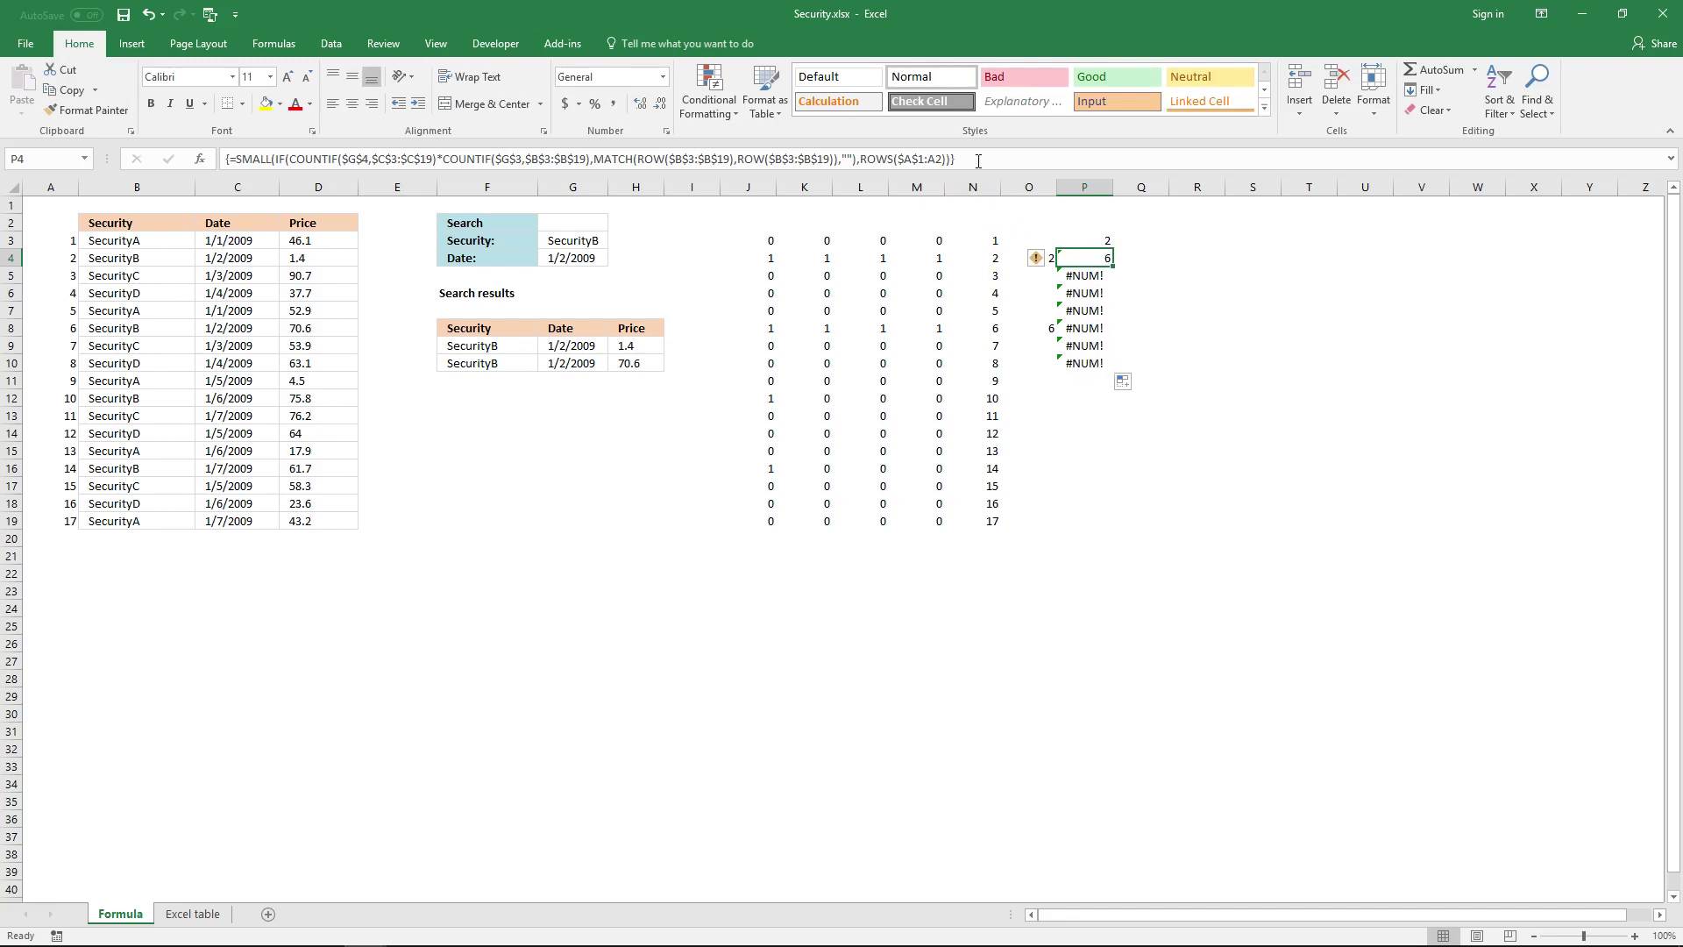
# Copy the SMALL expression without its equals sign from P4, keeping the cell's array formula
pyautogui.click(984, 161)
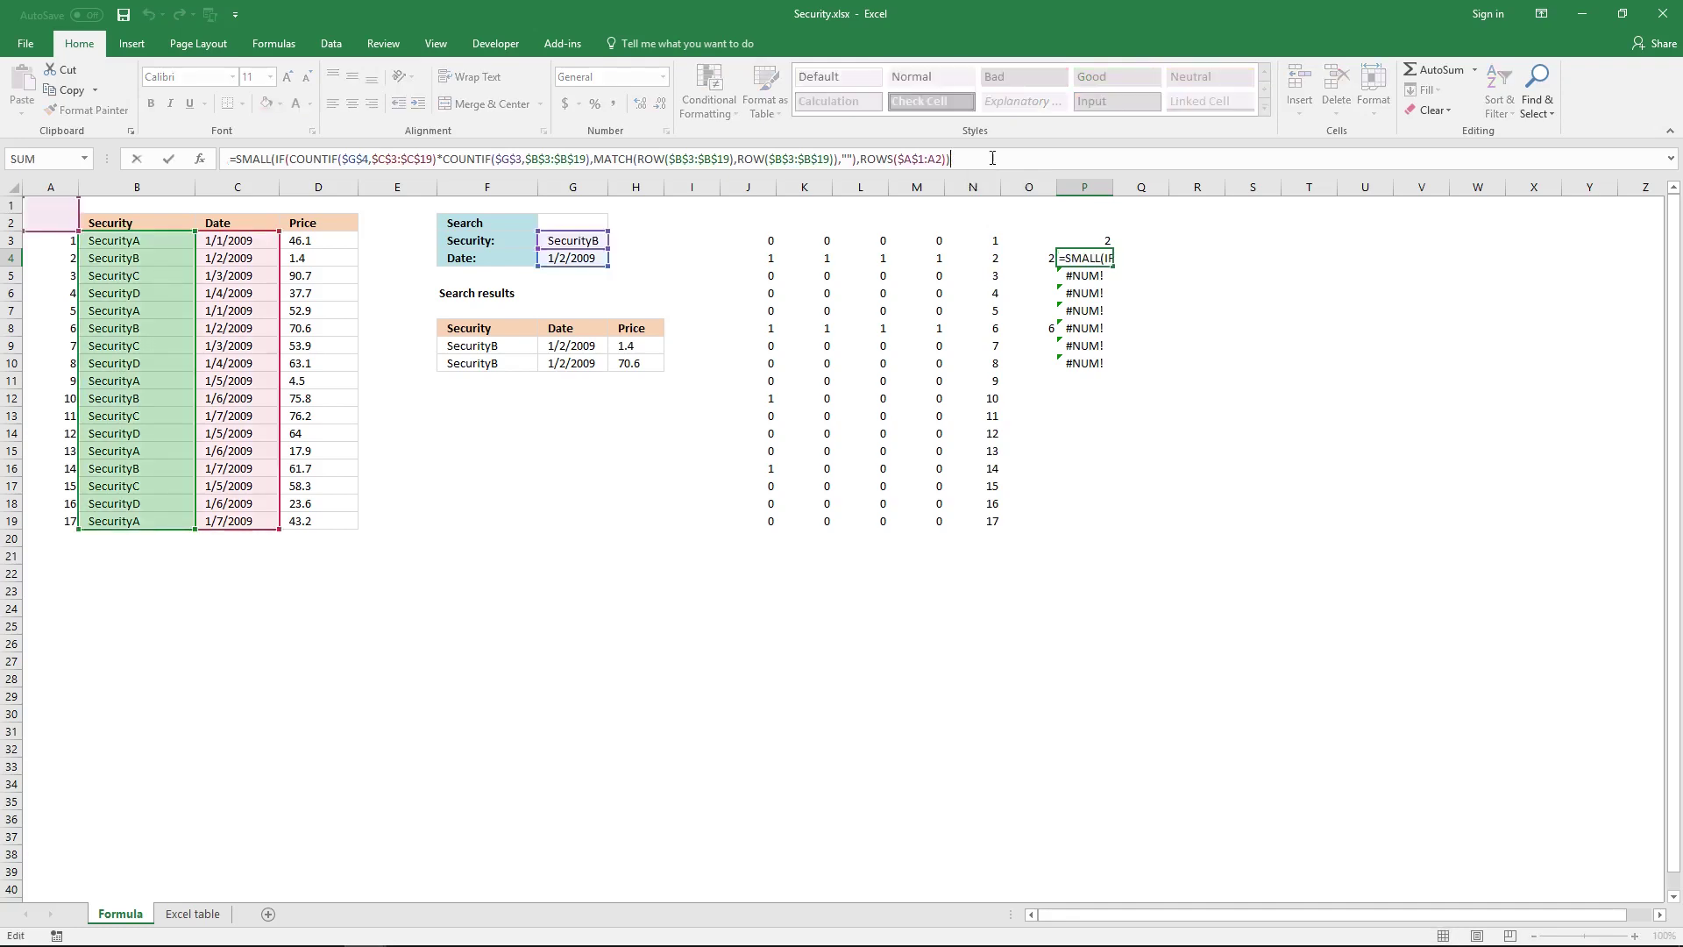
pyautogui.moveTo(984, 161); pyautogui.dragTo(244, 166)
pyautogui.hotkey('ctrl', 'c')
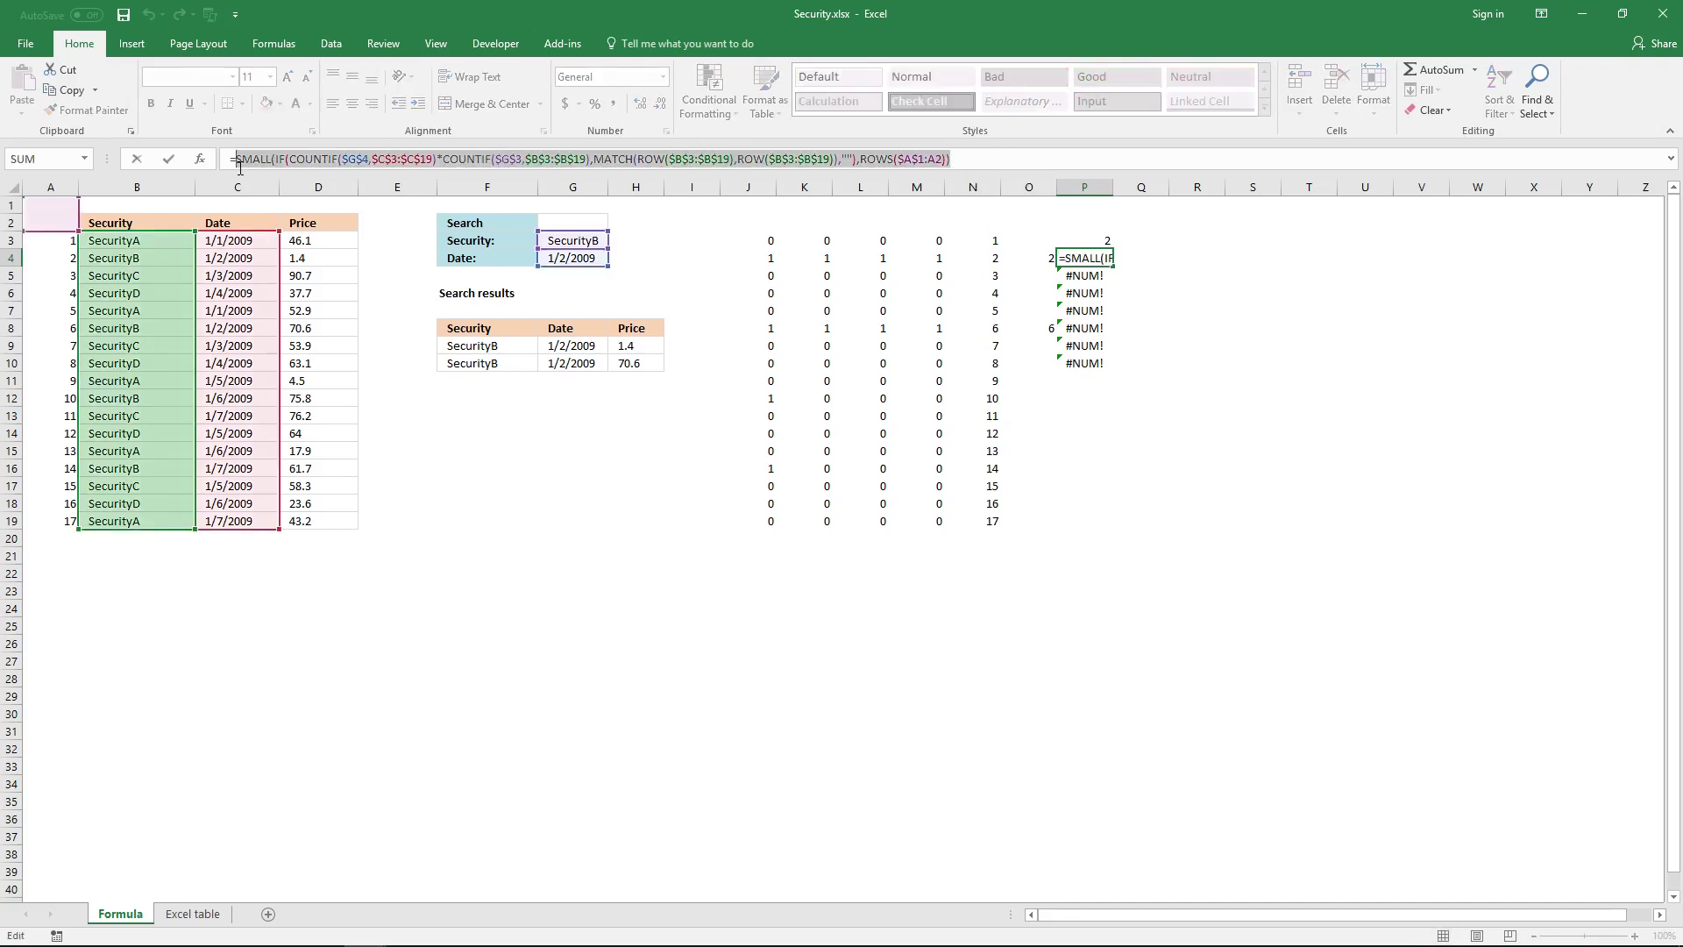
pyautogui.hotkey('ctrl', 'shift', 'Return')
# Start an INDEX formula in Q3 with the named range tbl as its array and the copied SMALL expression as row number
pyautogui.click(1140, 241)
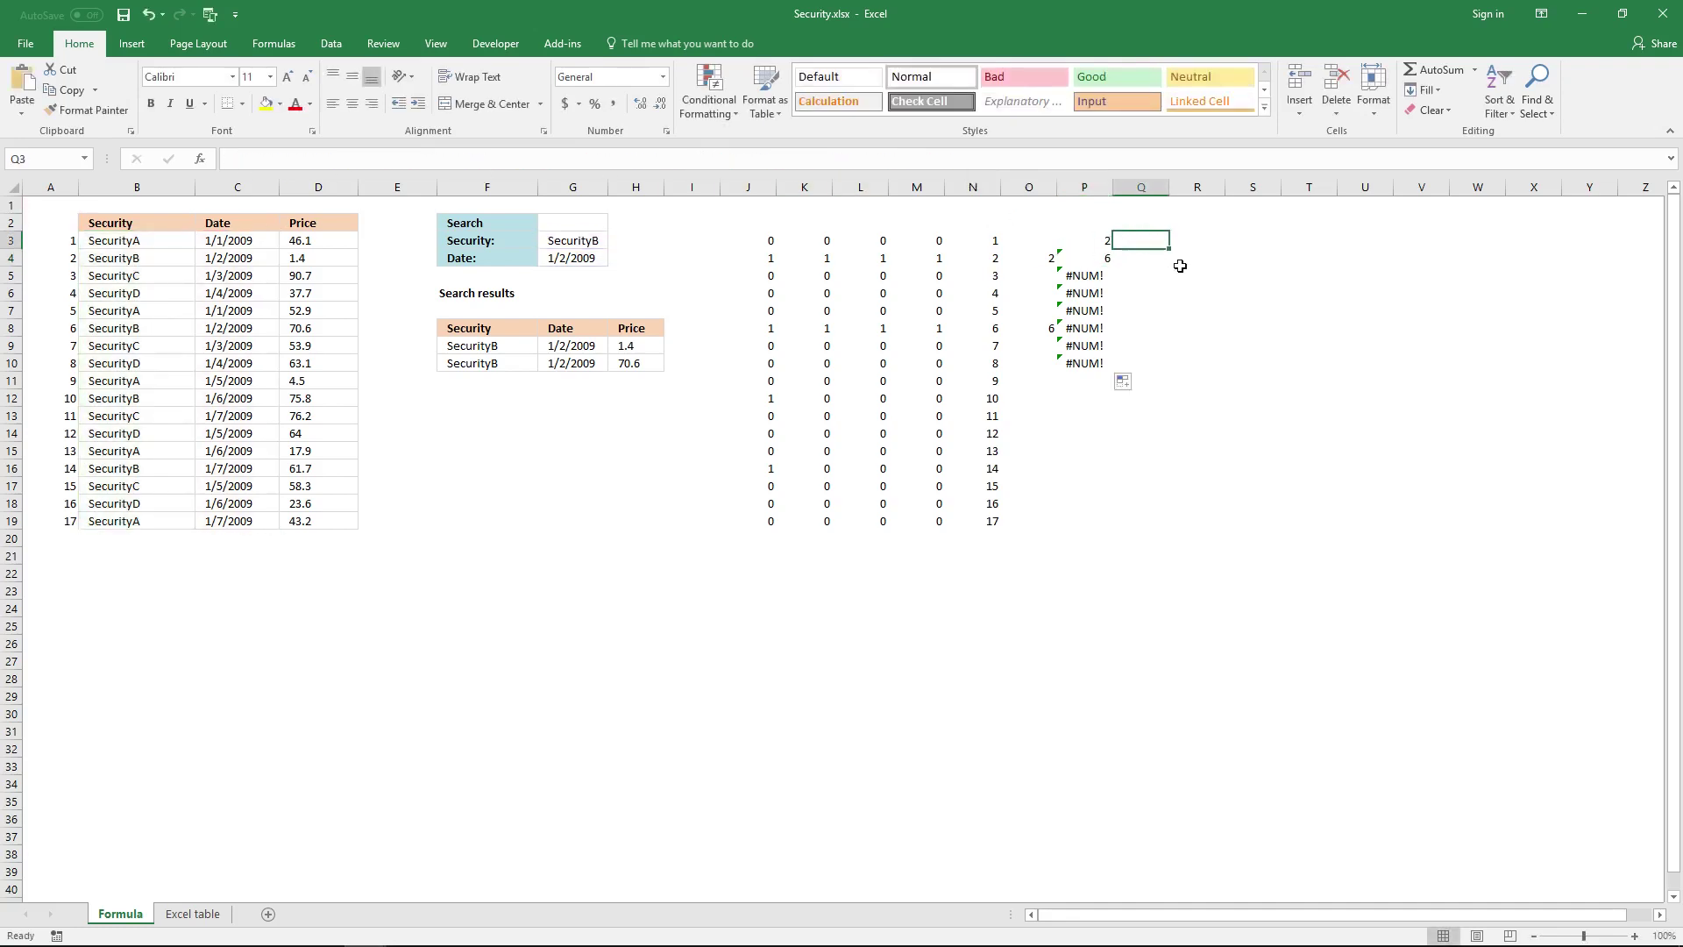
pyautogui.write('=')
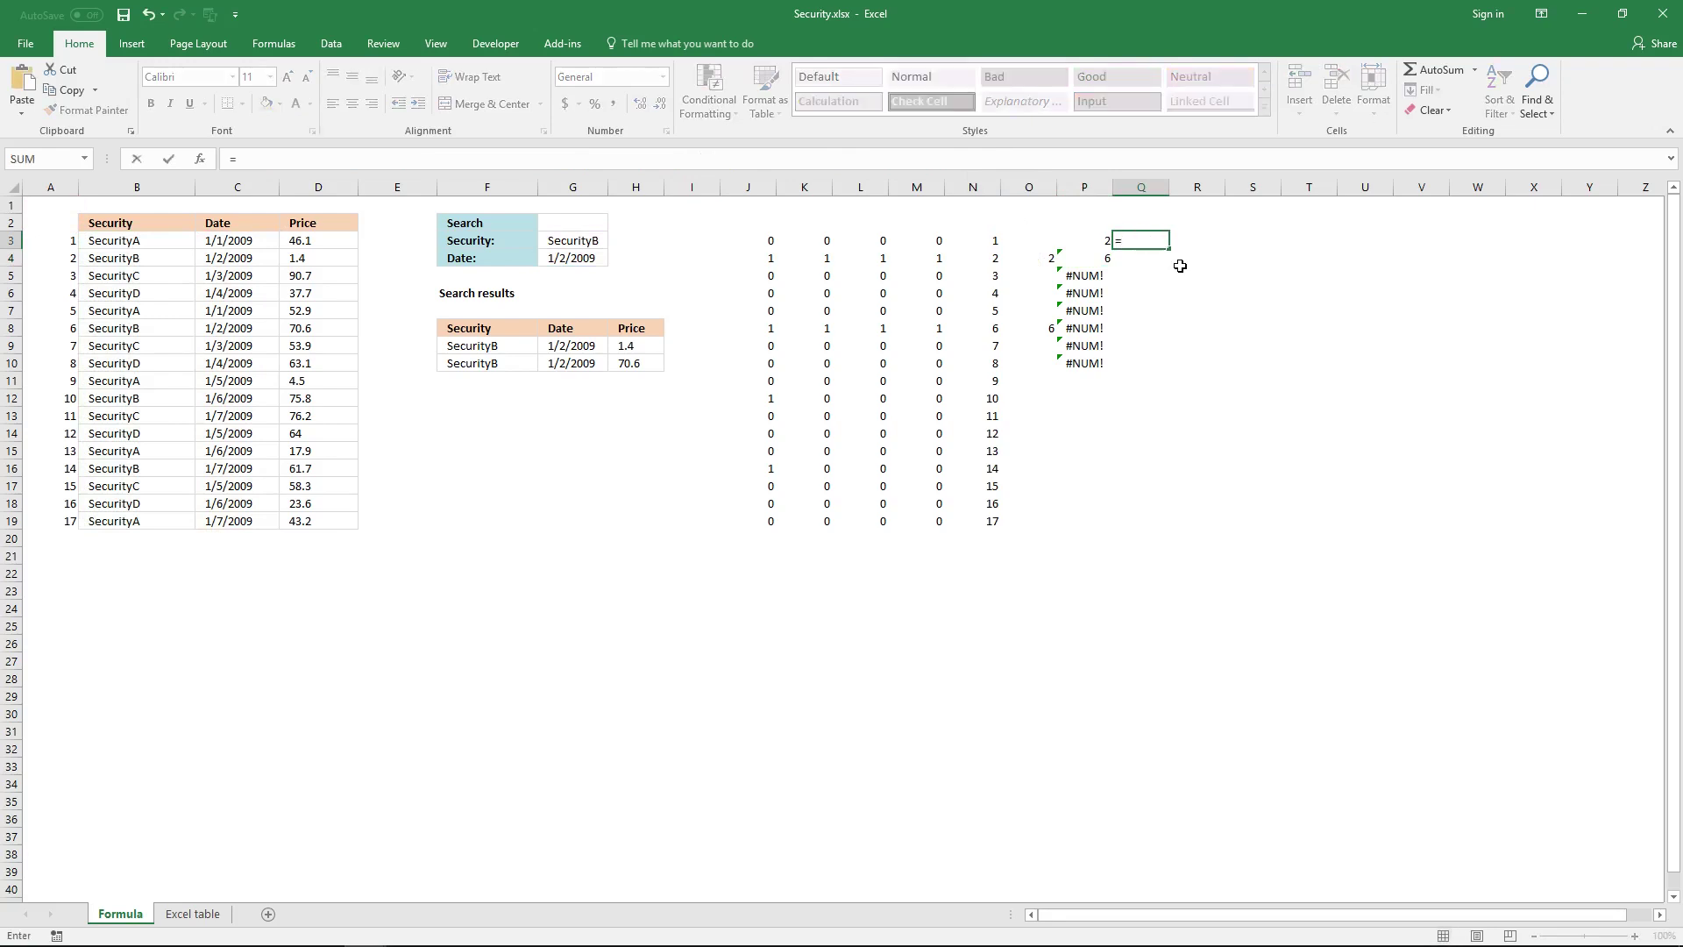
pyautogui.write('INDEX(')
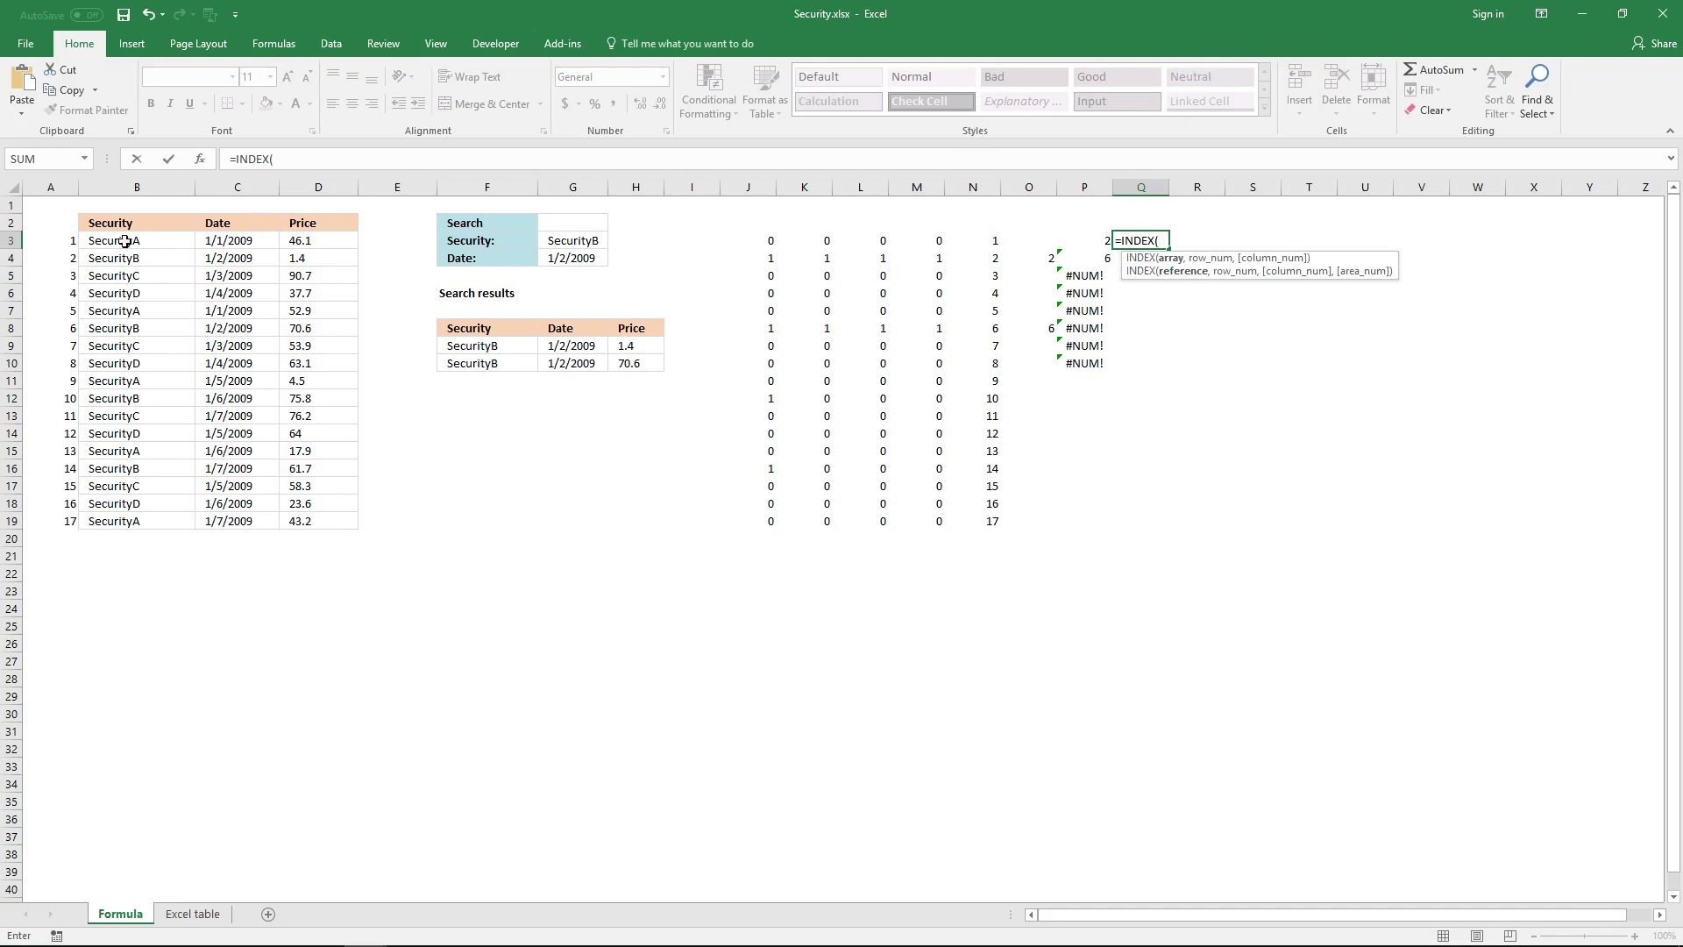
pyautogui.moveTo(127, 244); pyautogui.dragTo(330, 517)
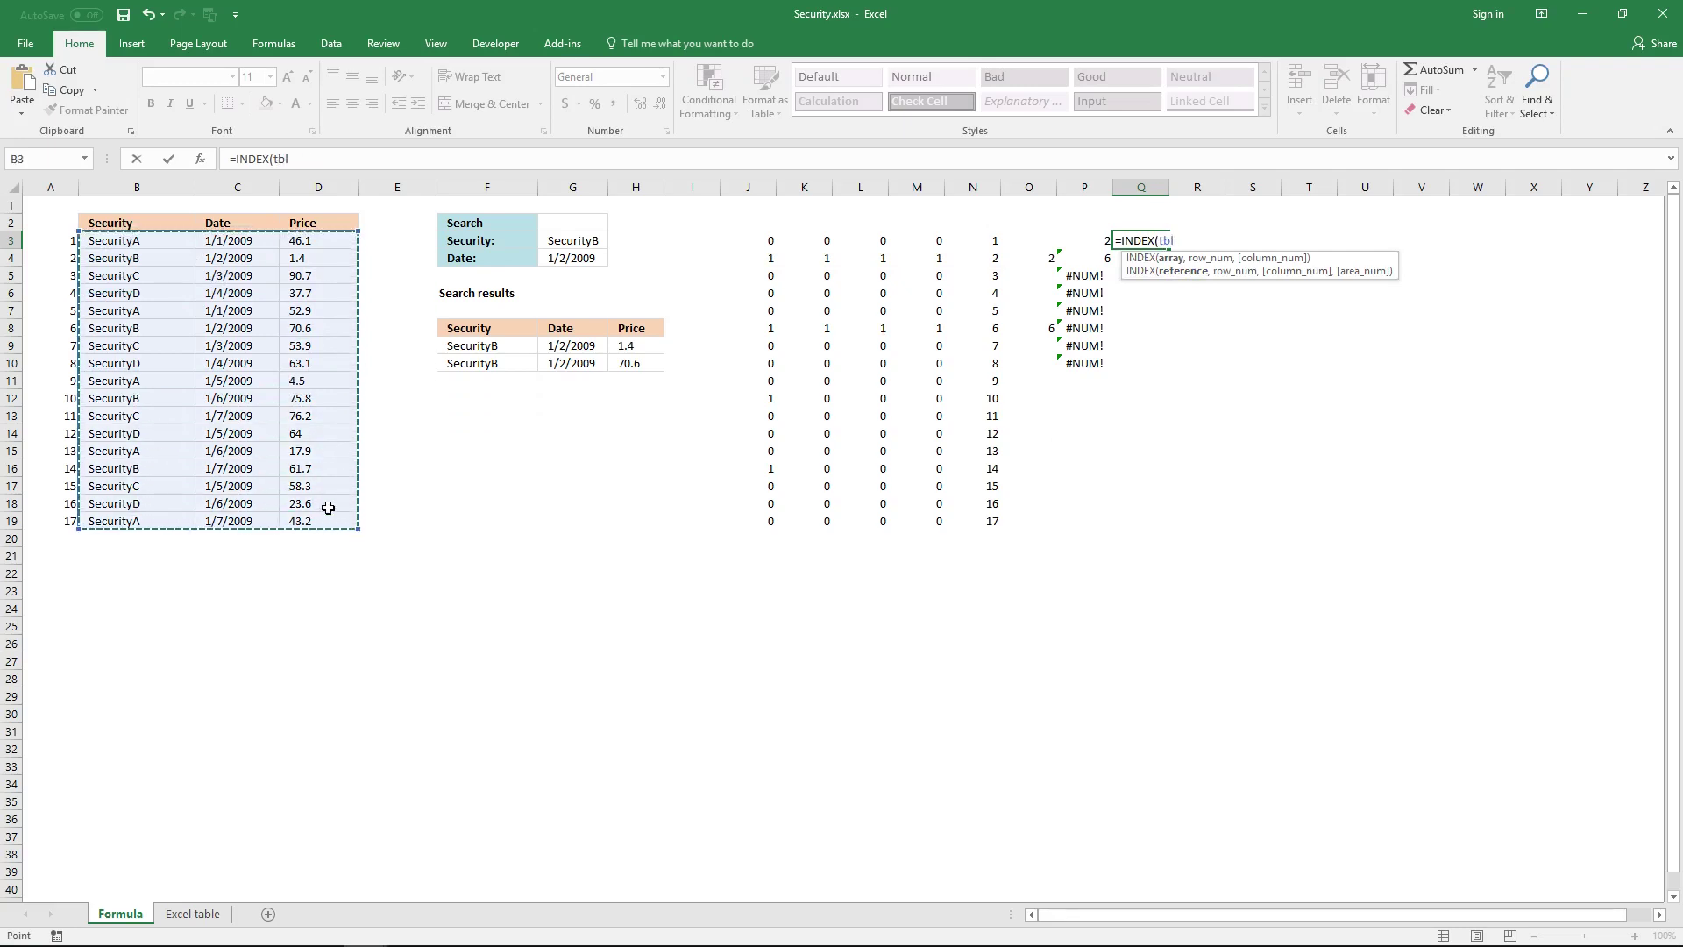
pyautogui.write(',')
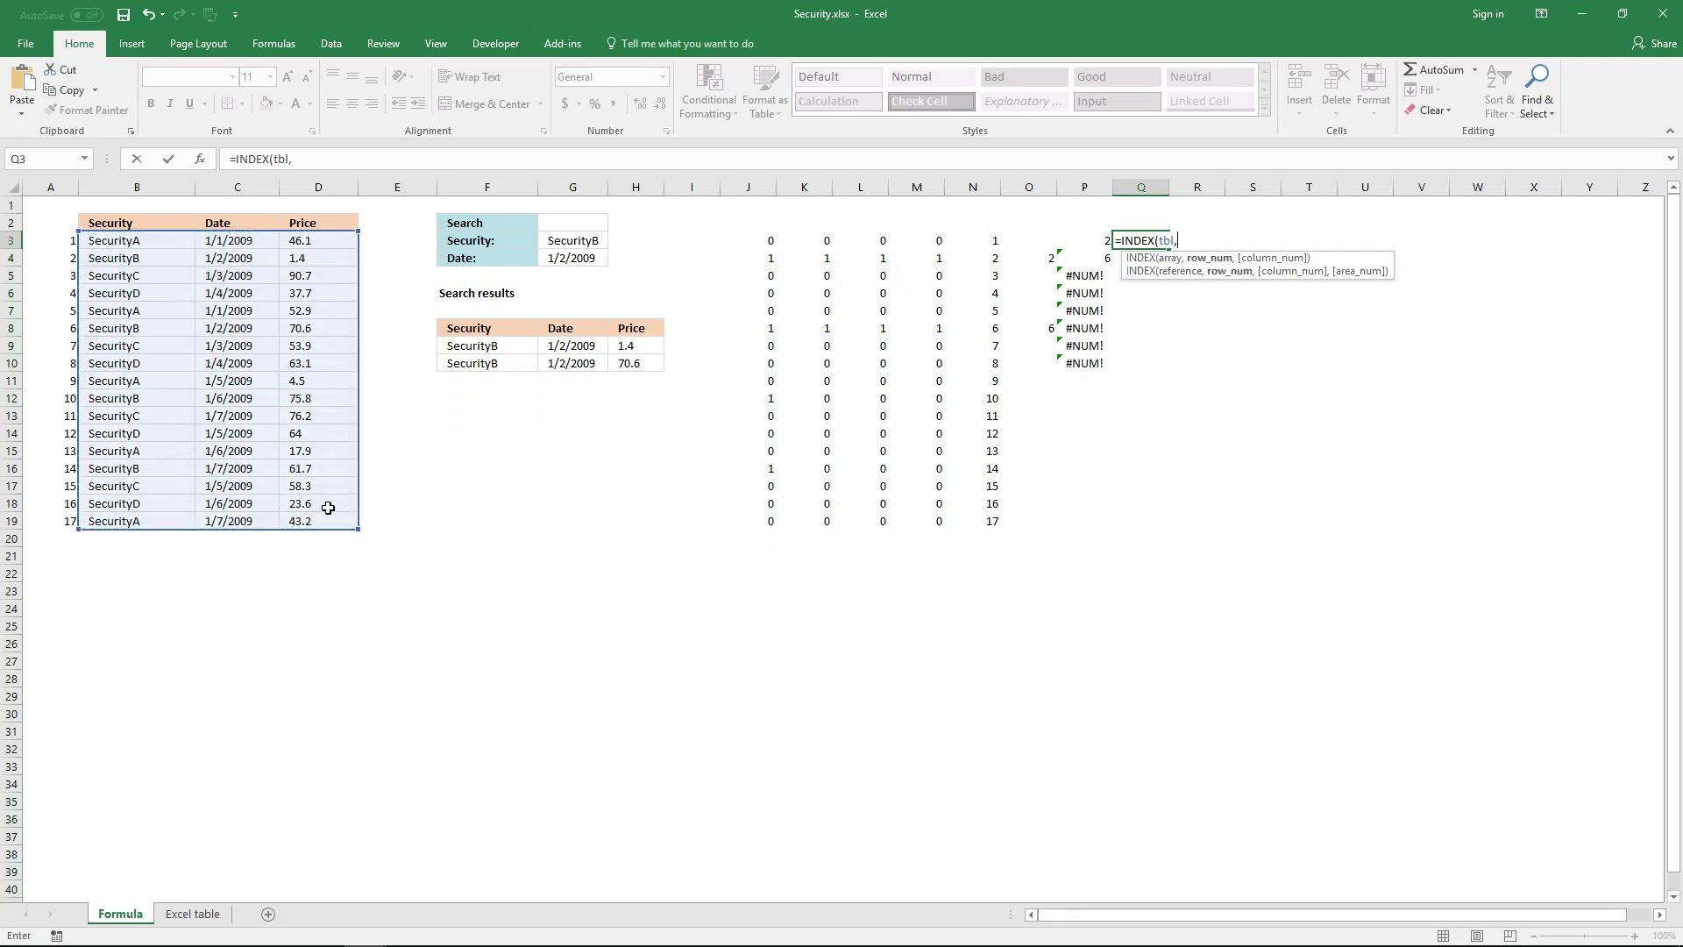
pyautogui.hotkey('ctrl', 'v')
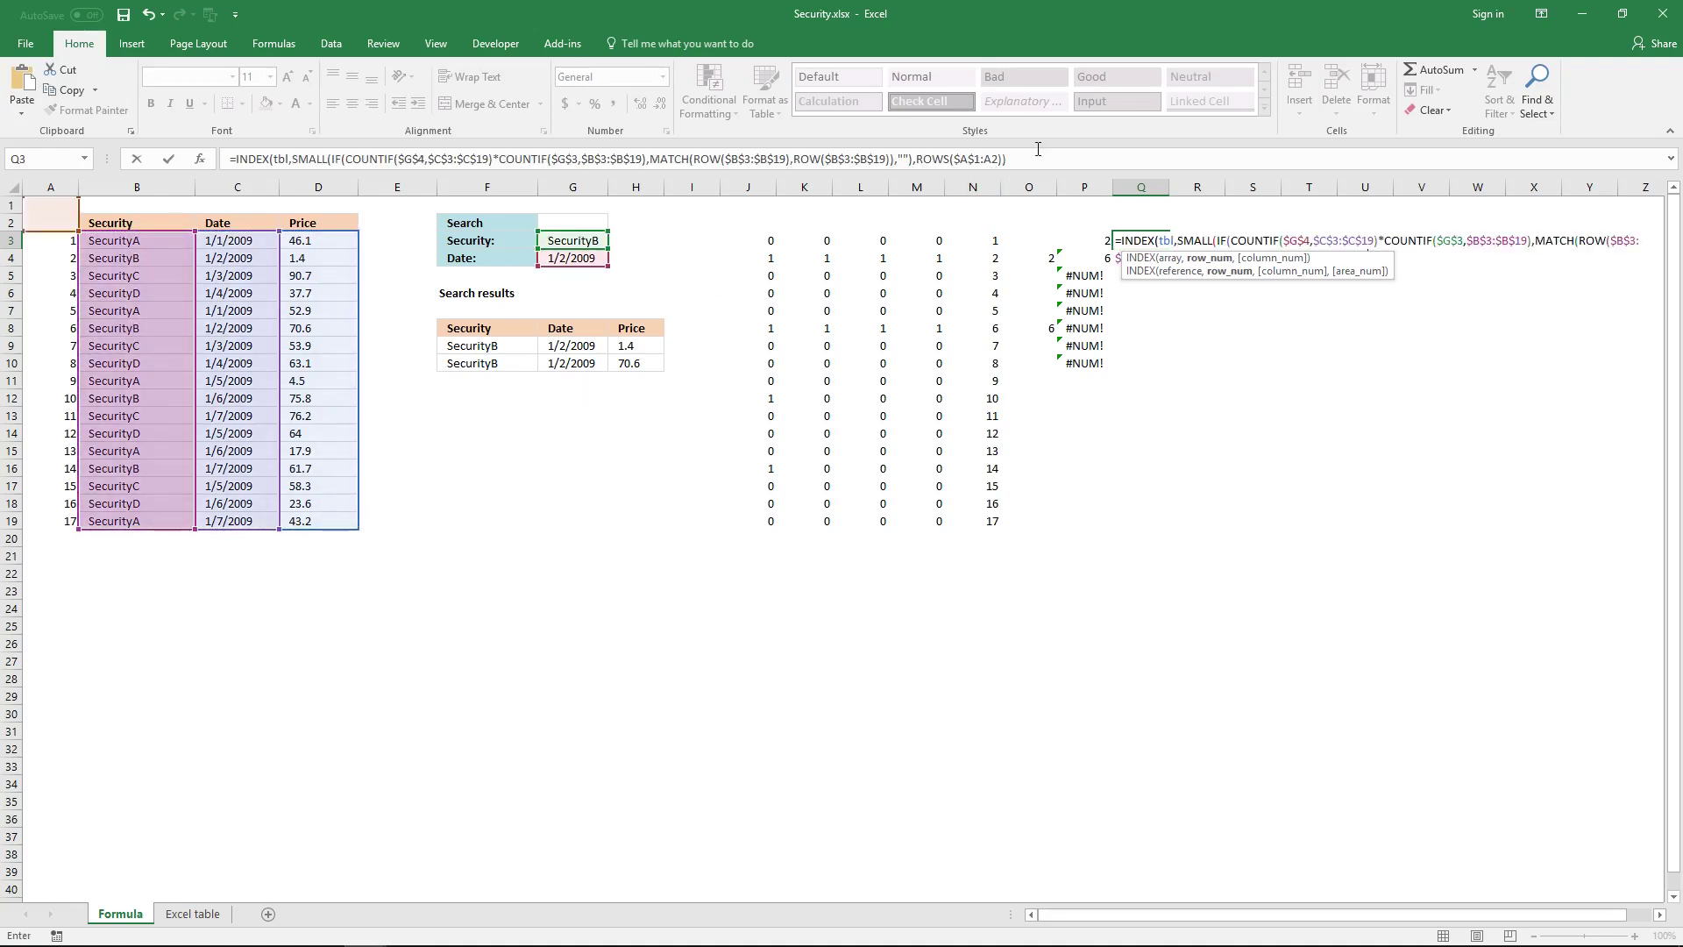
# Complete Q3's INDEX formula with COLUMNS(A1:A1) as the column number argument
pyautogui.click(231, 159)
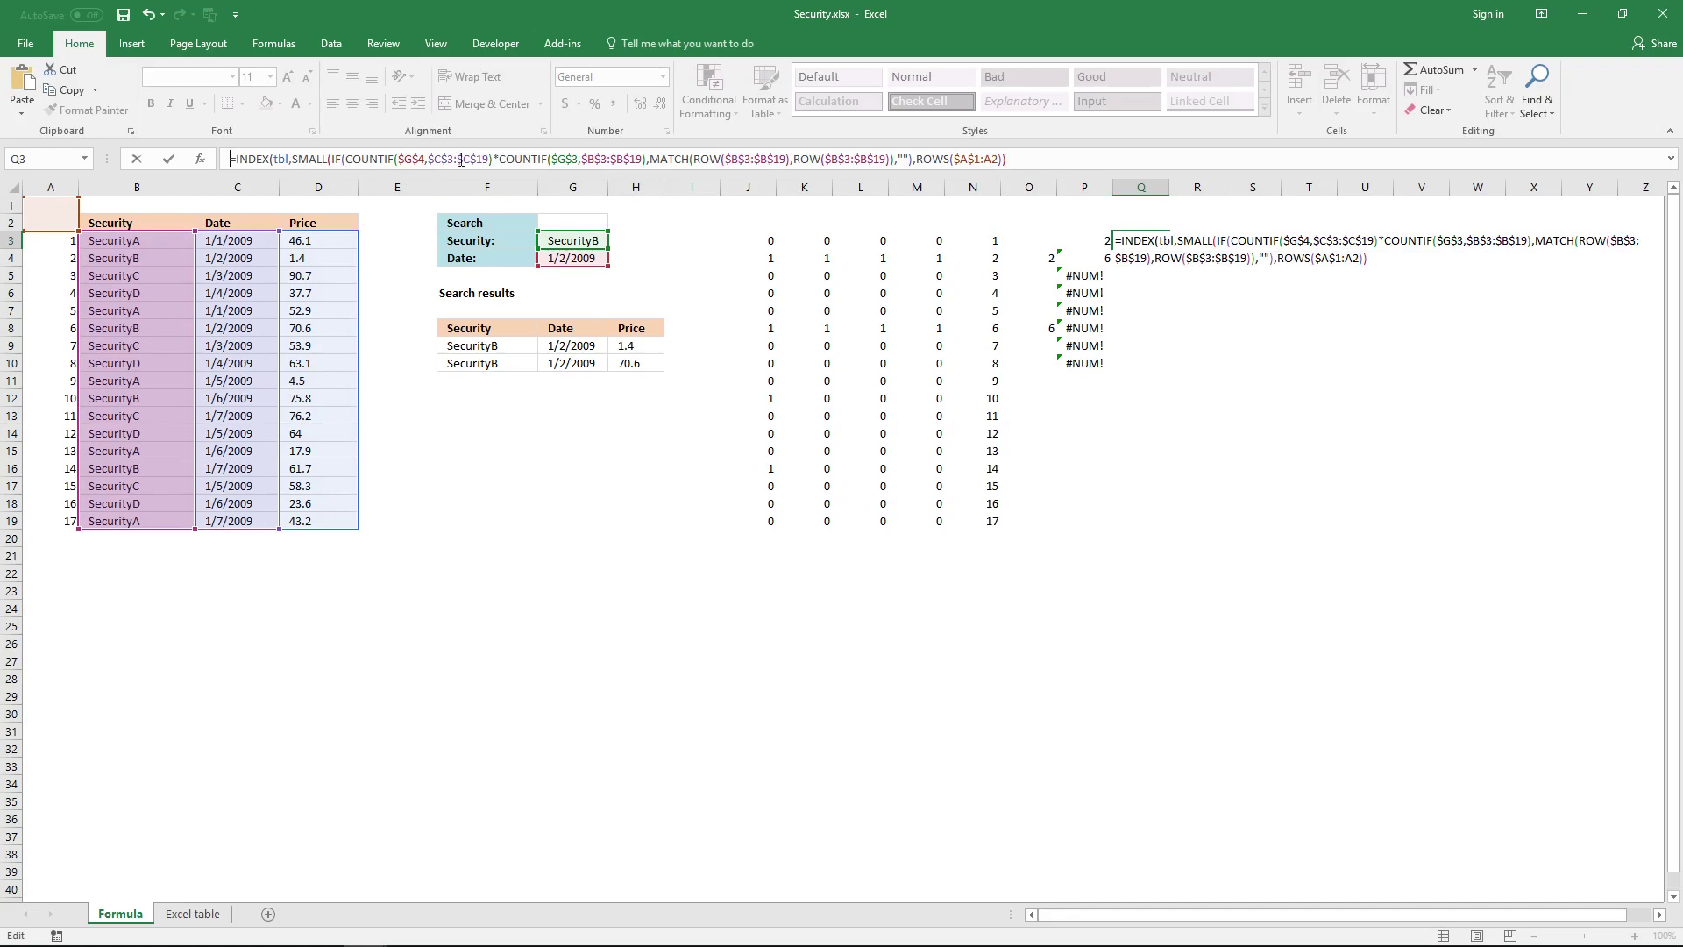
pyautogui.click(1058, 158)
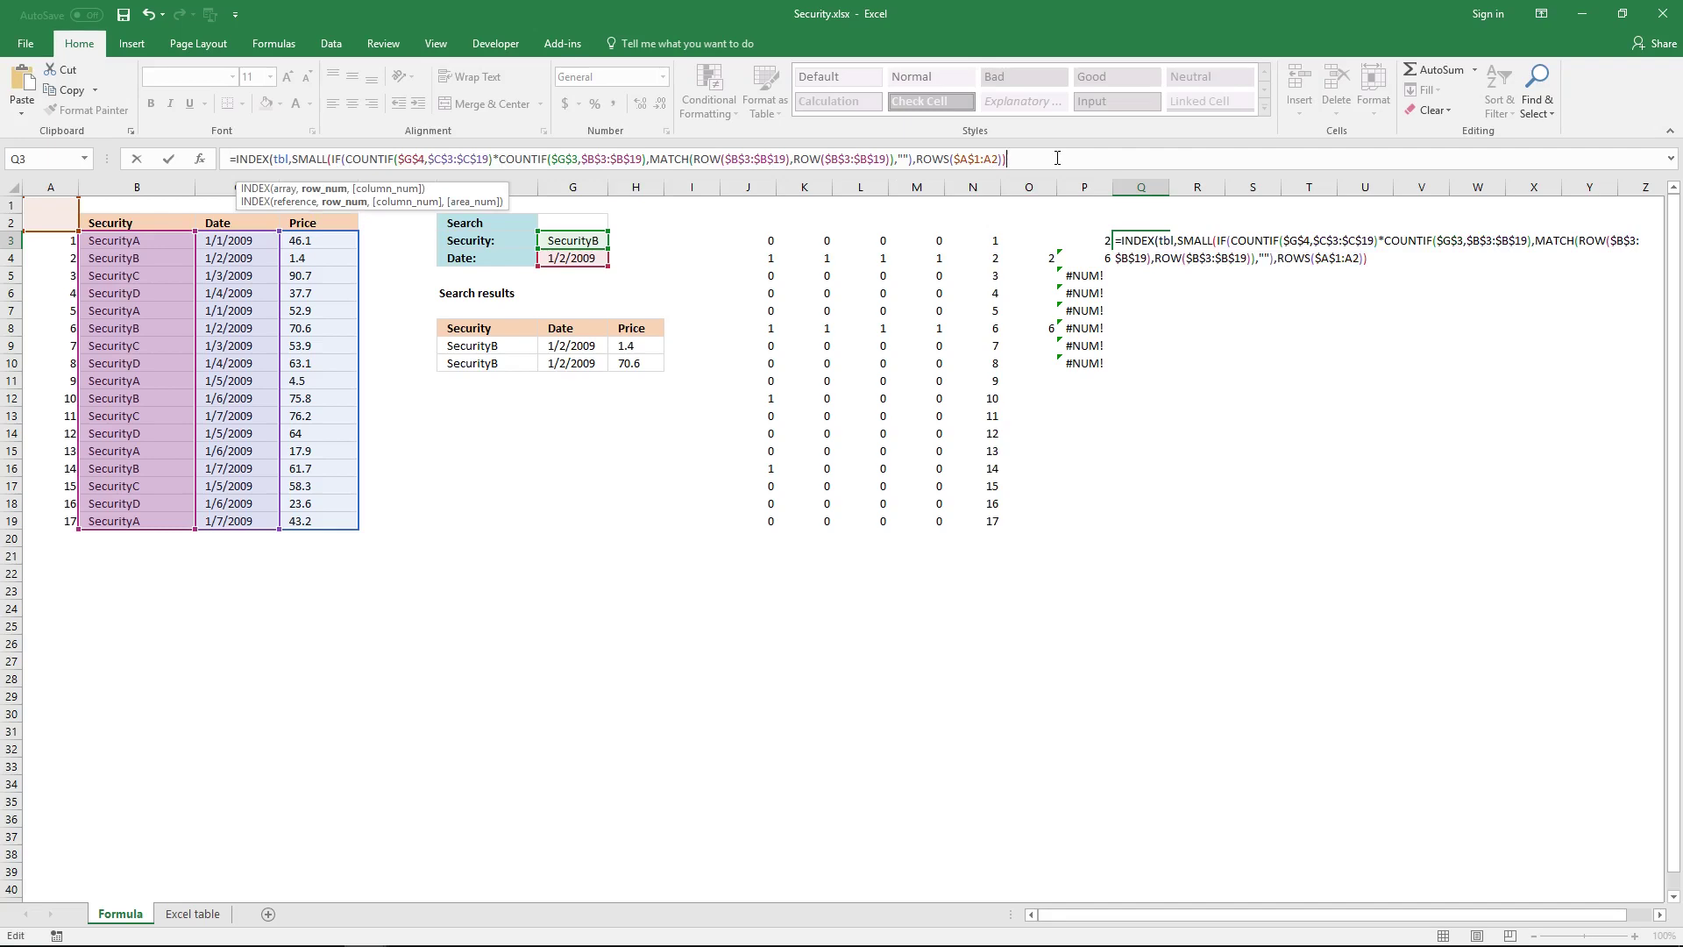
pyautogui.write(',')
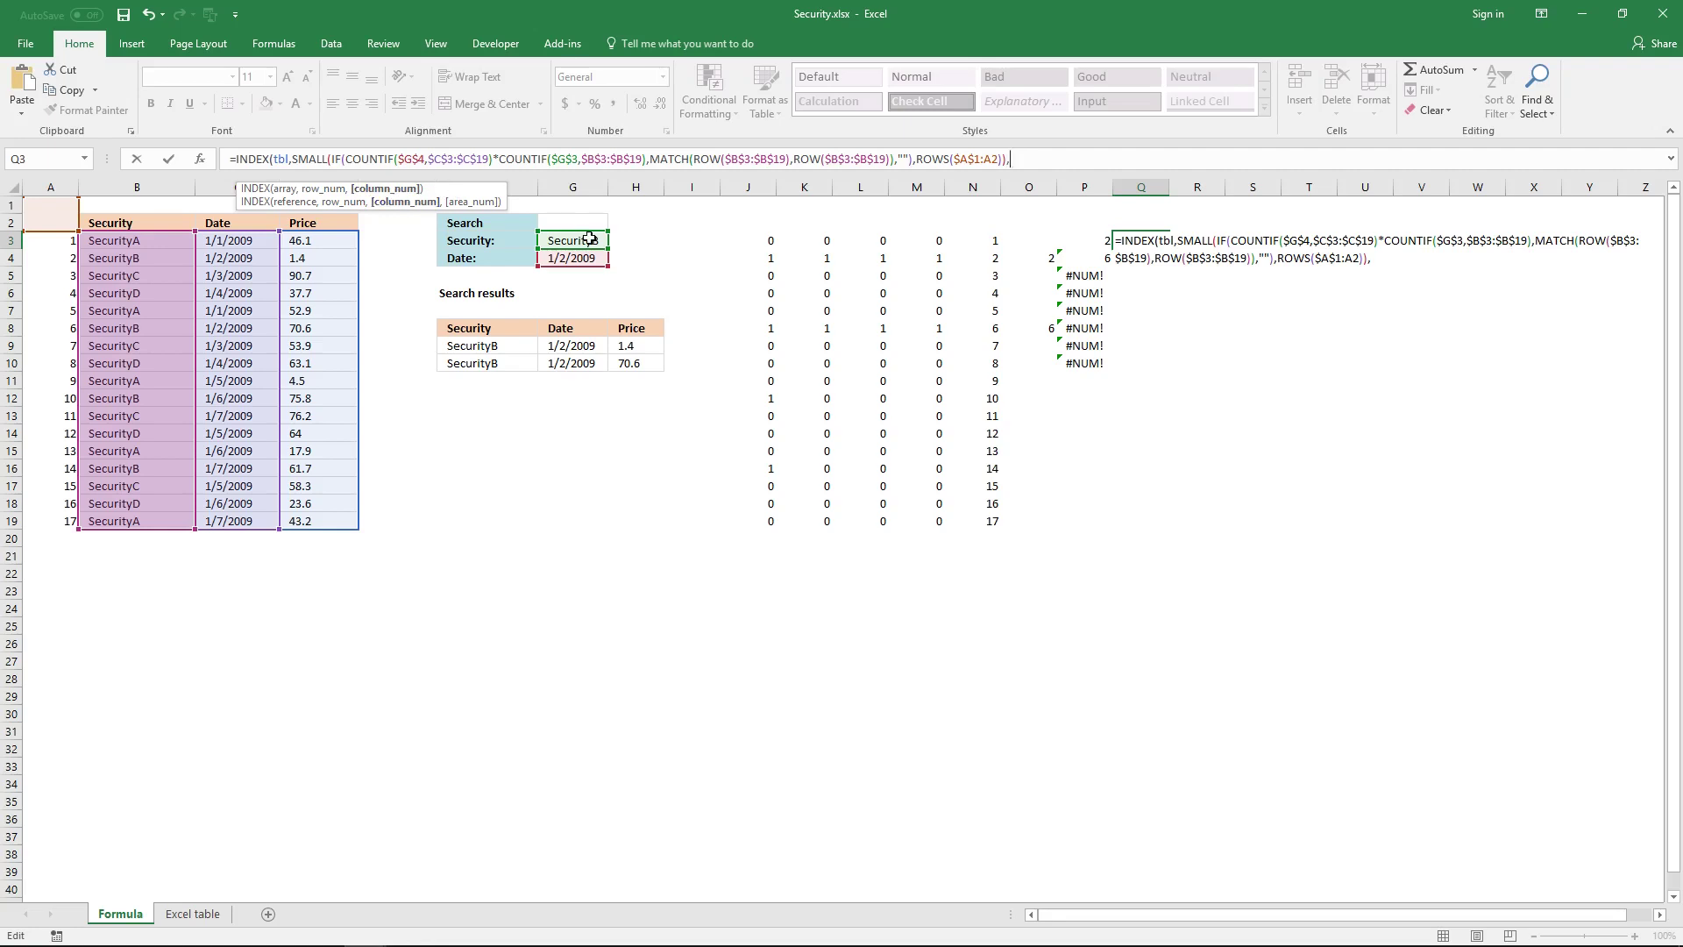
pyautogui.write('COLUMNS')
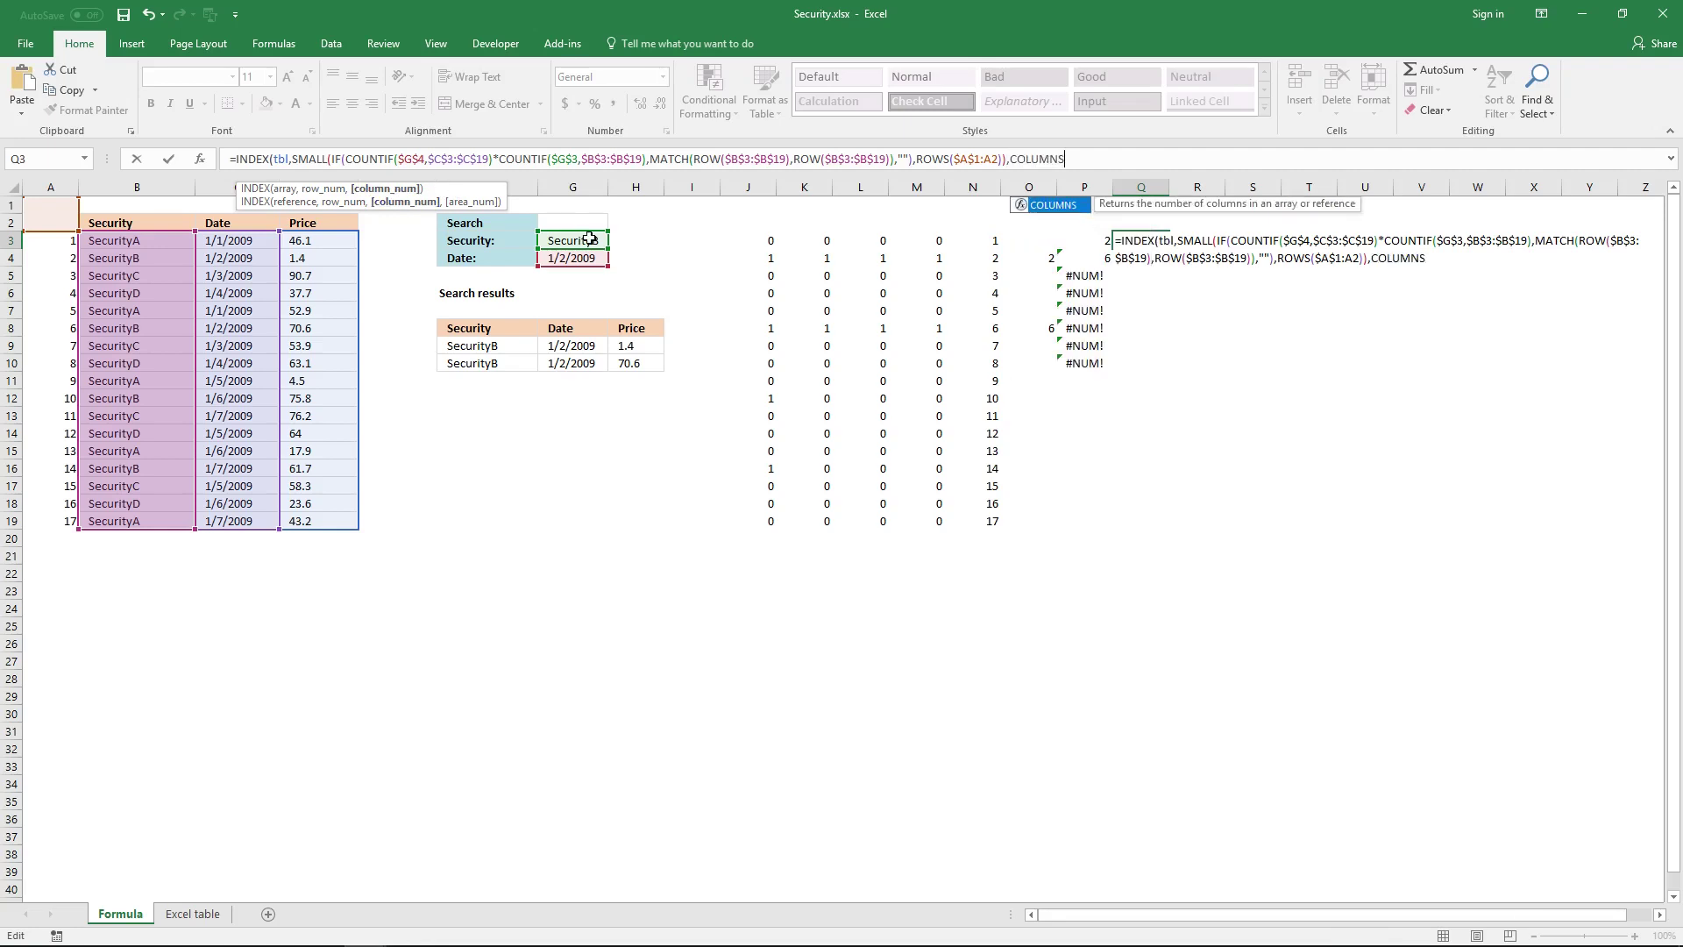
pyautogui.write('(A1')
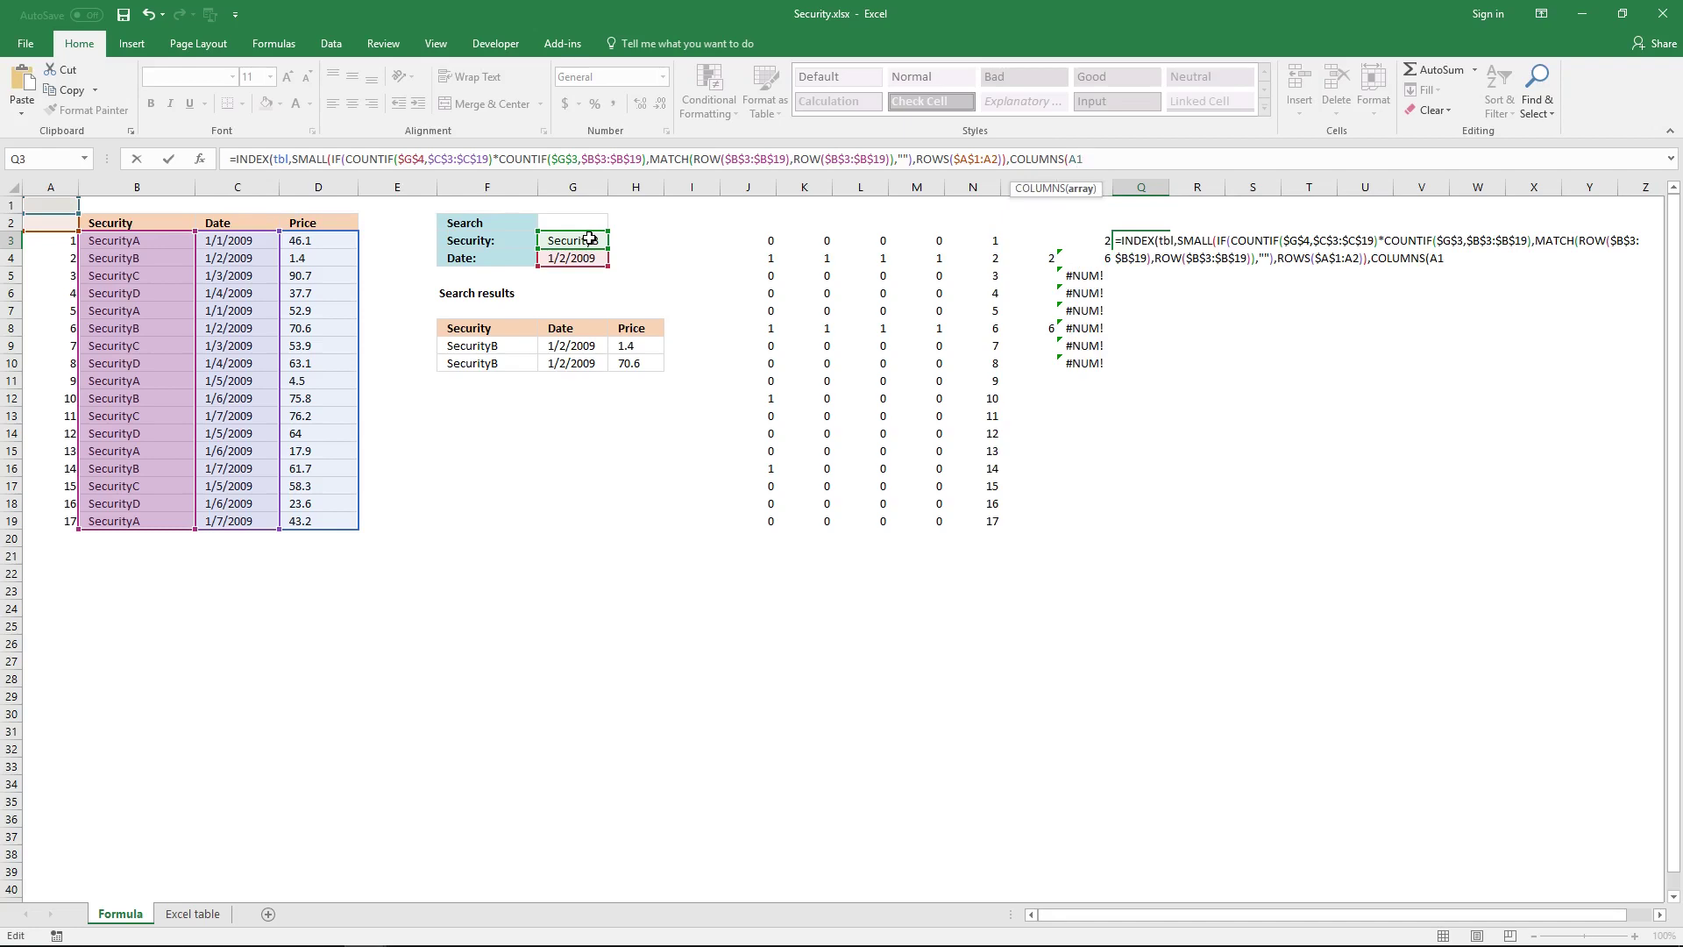
pyautogui.write(':A1))')
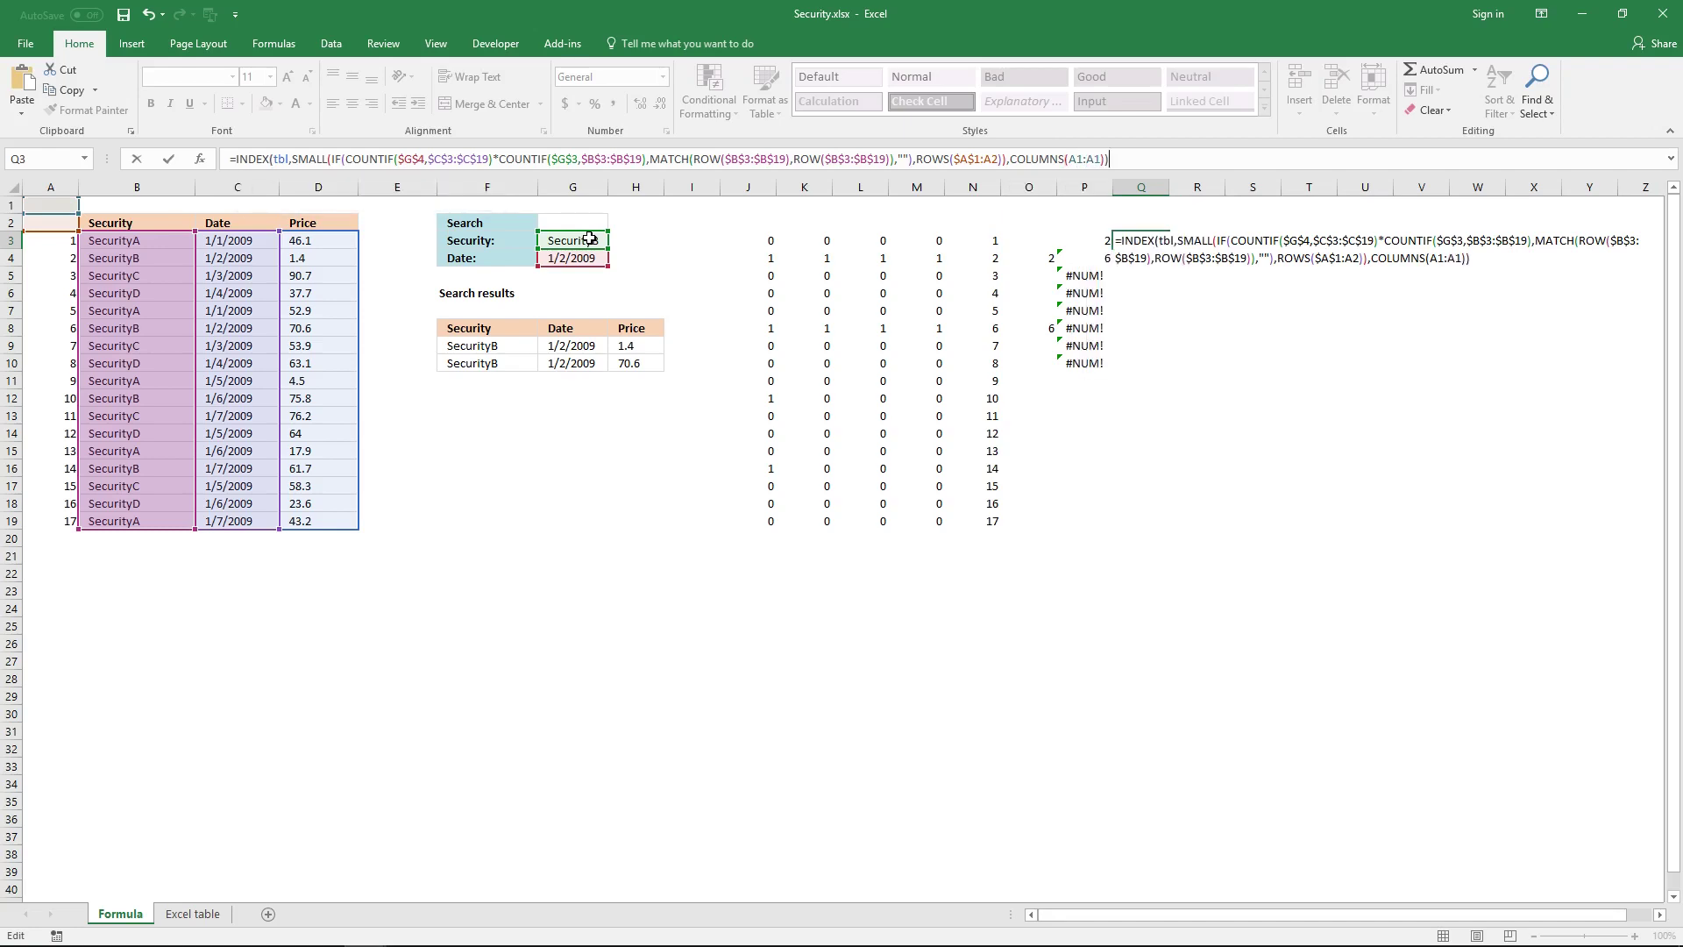
# Anchor the COLUMNS range as $A$1:A1 and fill Q3 as an array formula through S5
pyautogui.click(1076, 159)
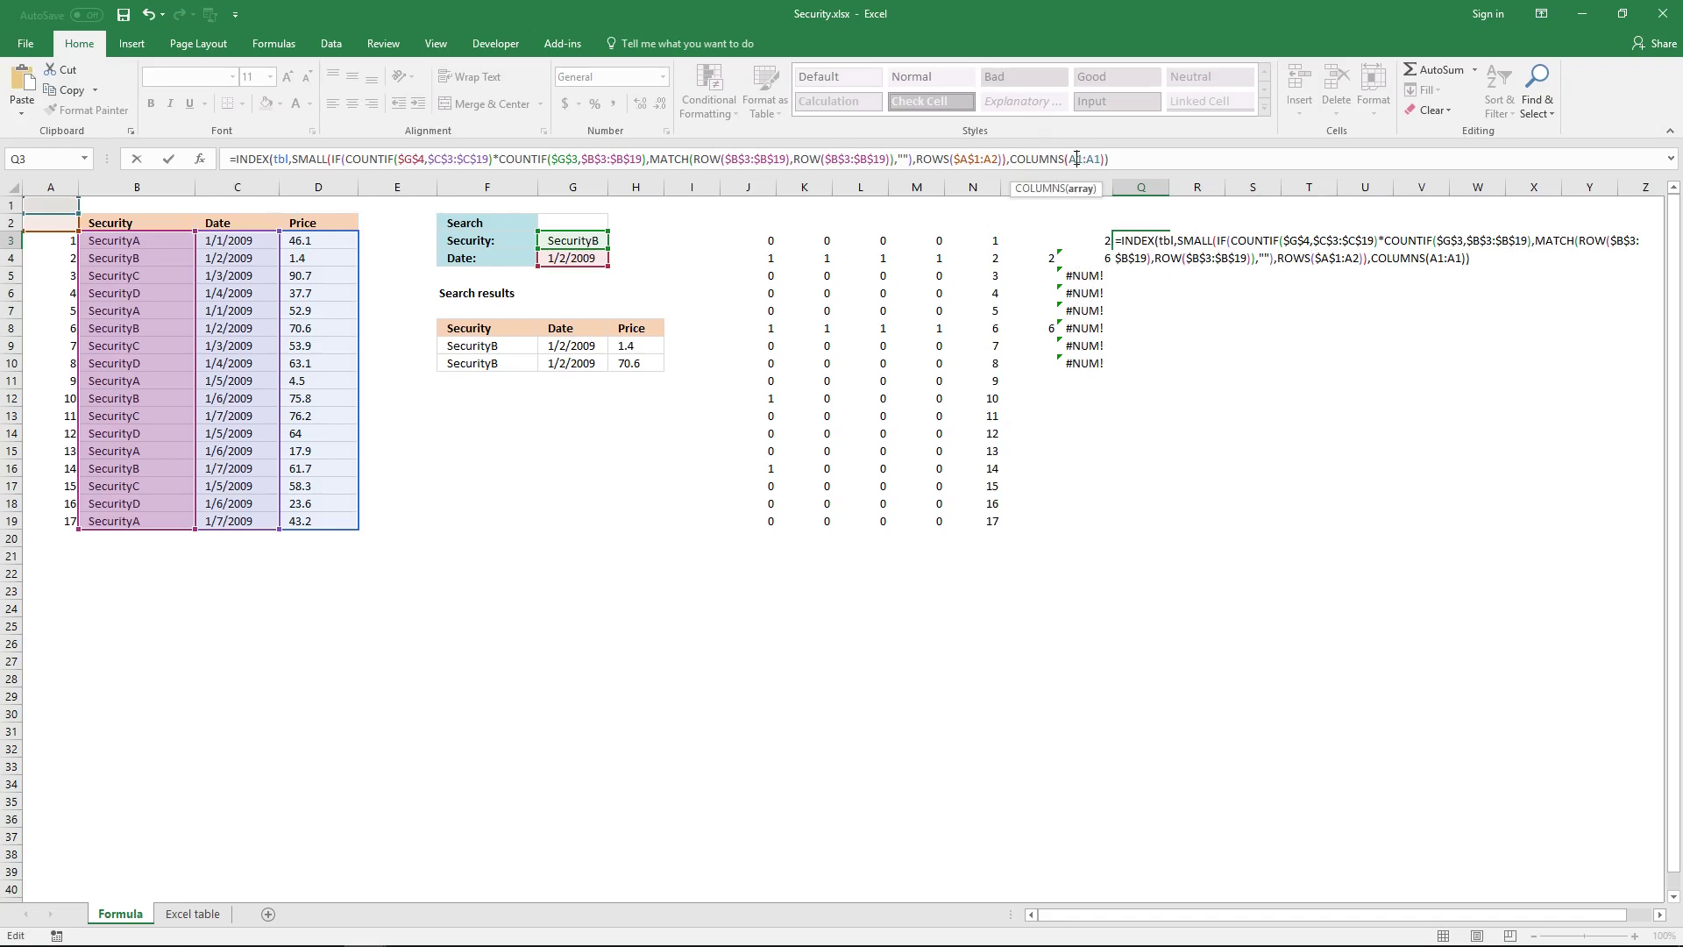
pyautogui.press('F4')
pyautogui.click(1138, 157)
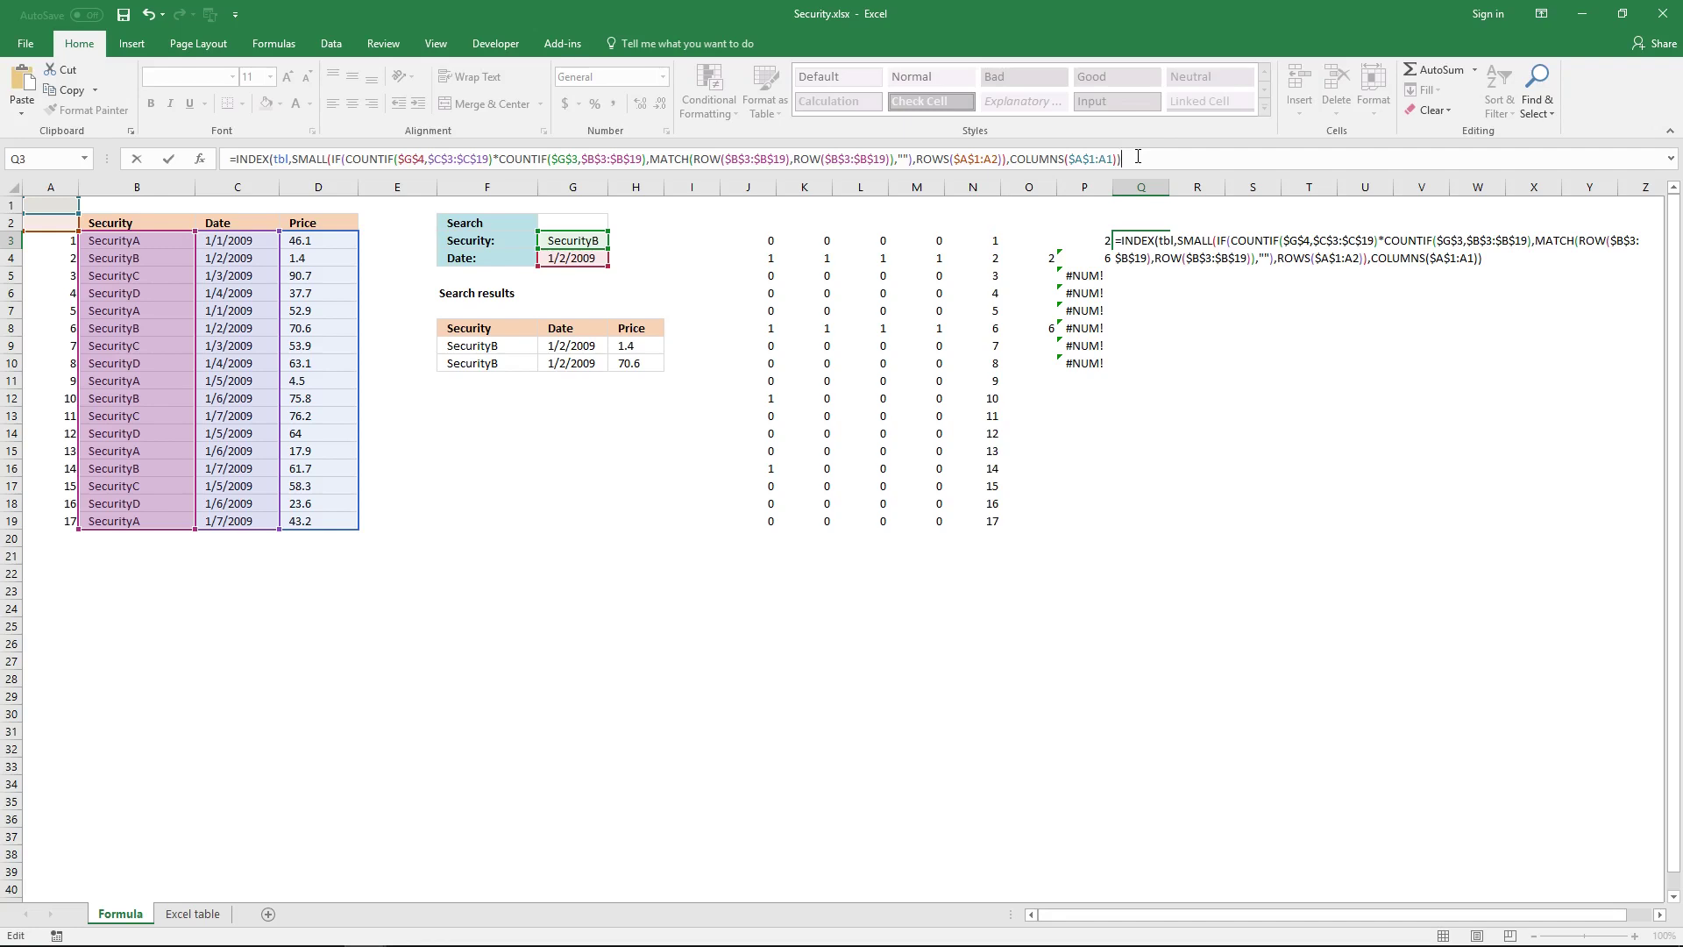
pyautogui.hotkey('ctrl', 'shift', 'Return')
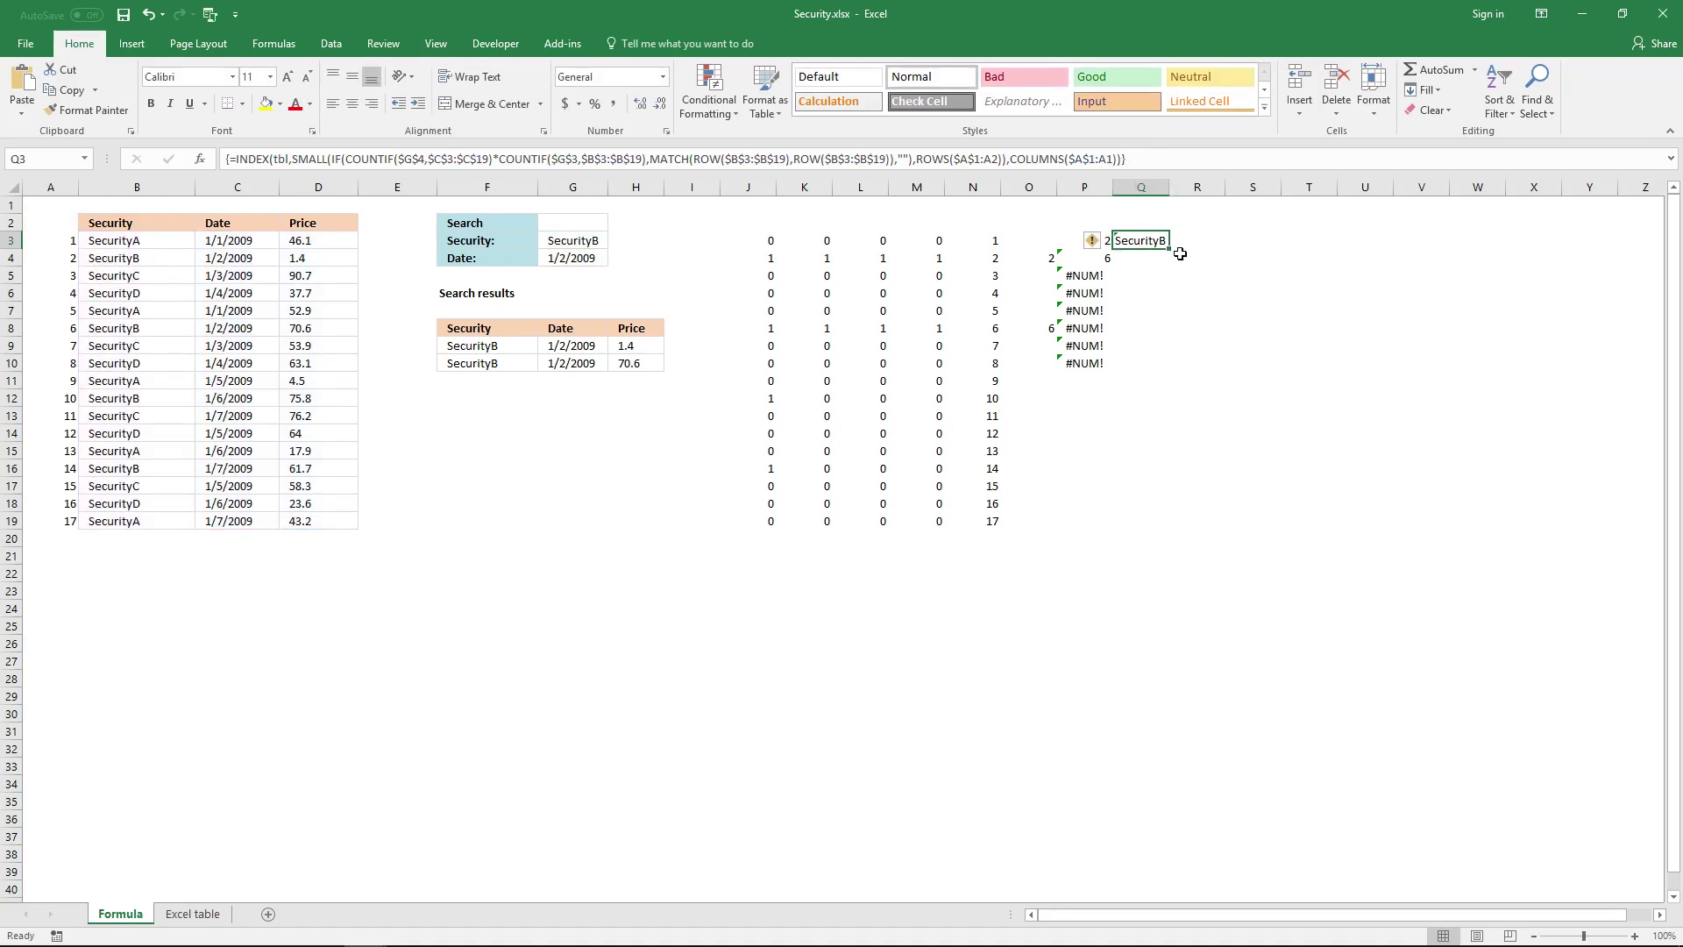
pyautogui.moveTo(1170, 251); pyautogui.dragTo(1283, 284)
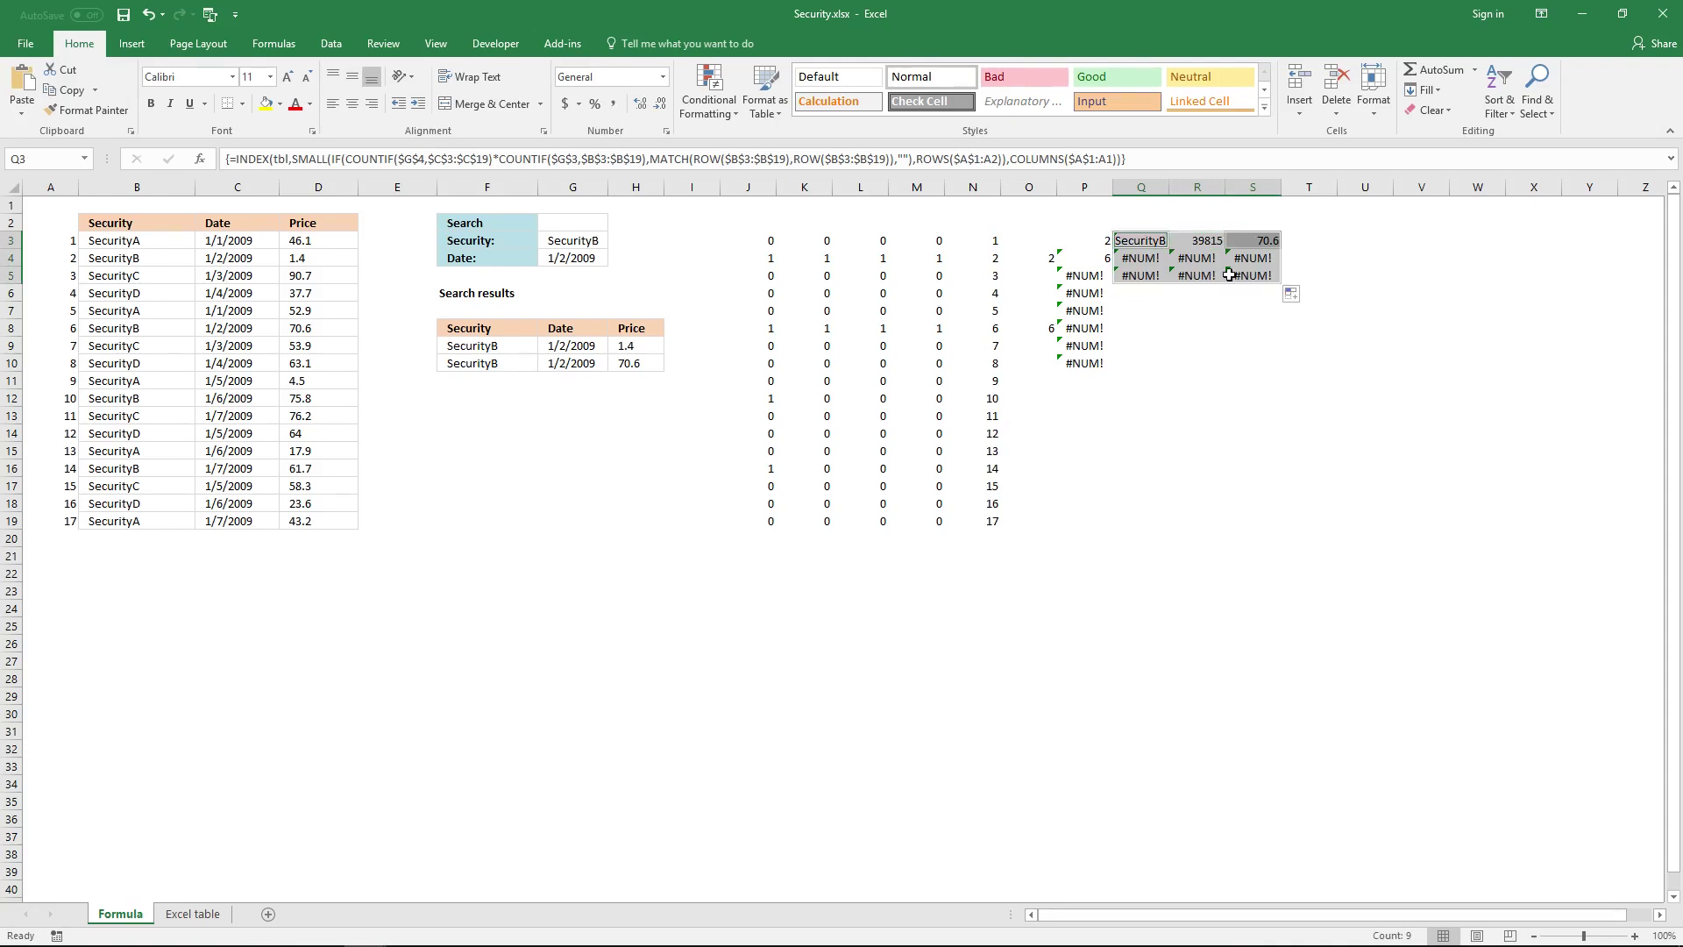
# Change the ROWS range in Q3's formula to $A$1:A1 and re-enter it as an array formula
pyautogui.keyDown('ctrl'); pyautogui.click(1153, 243); pyautogui.keyUp('ctrl')
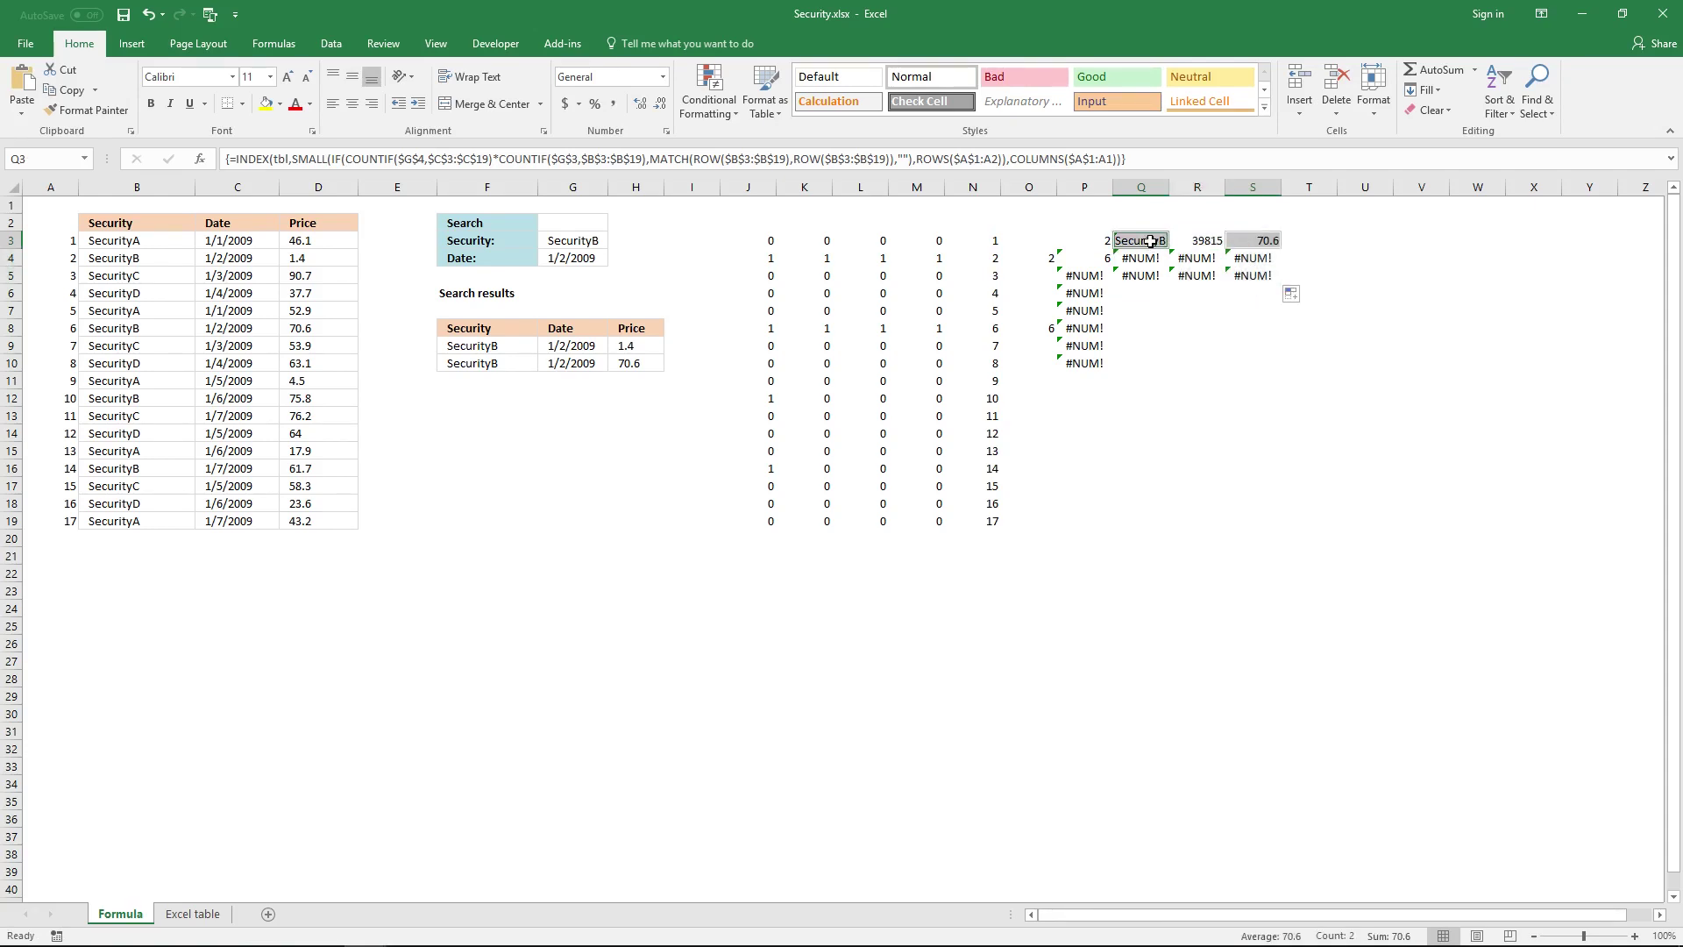
pyautogui.click(1000, 159)
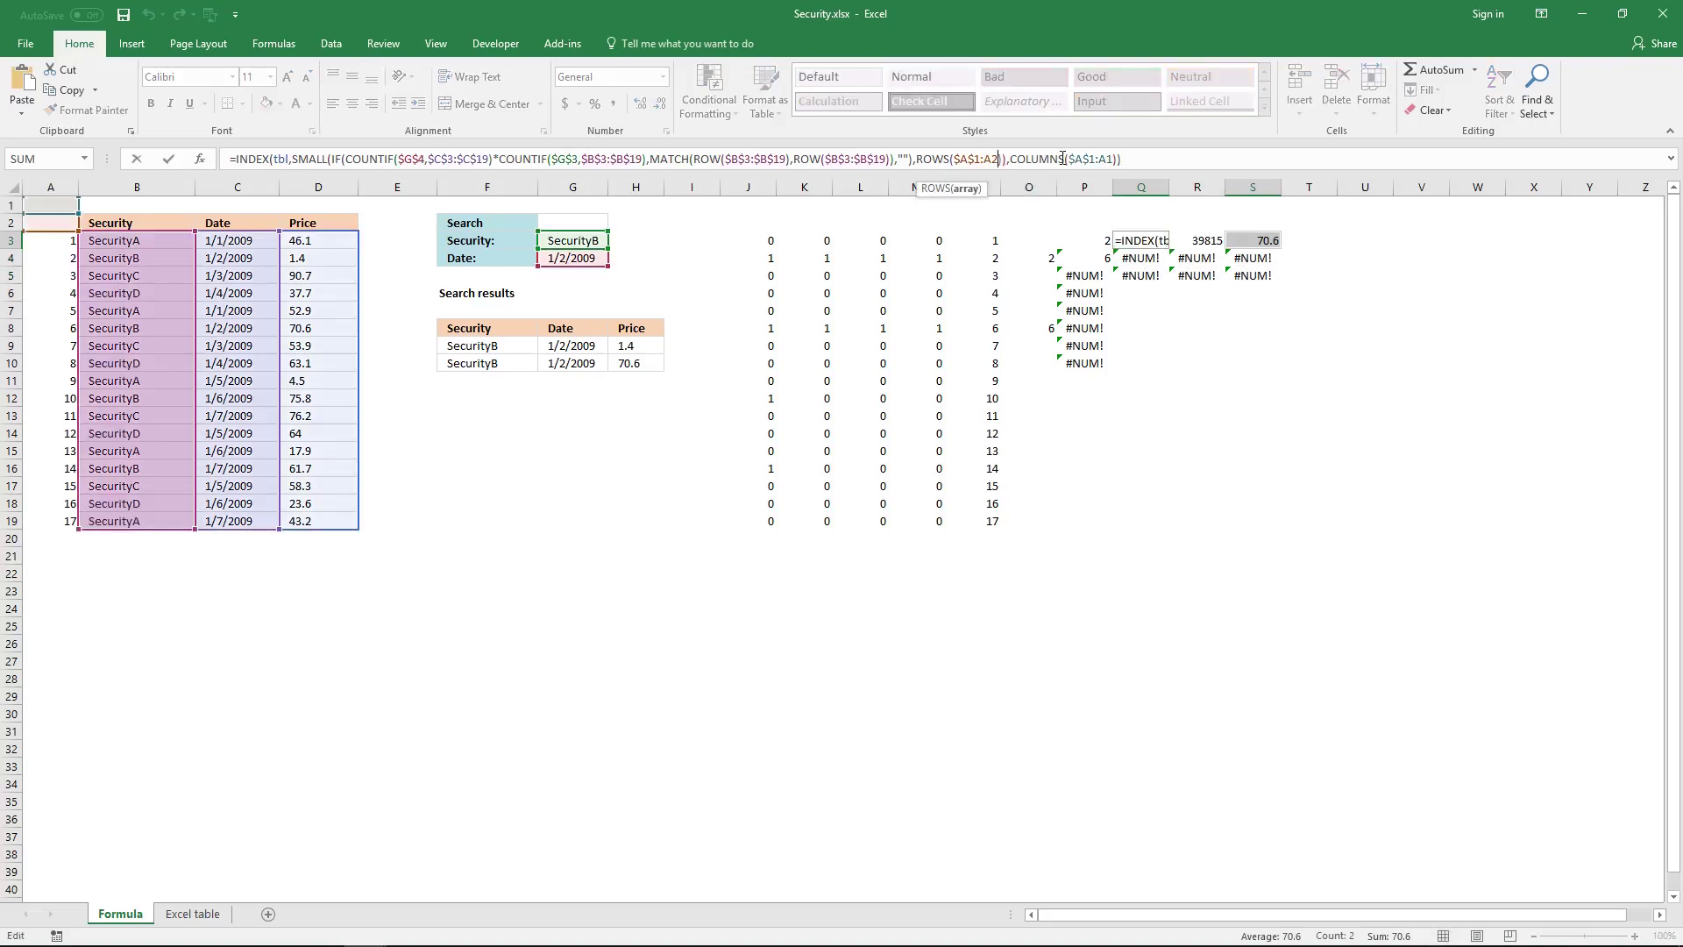
pyautogui.press('BackSpace')
pyautogui.write('1')
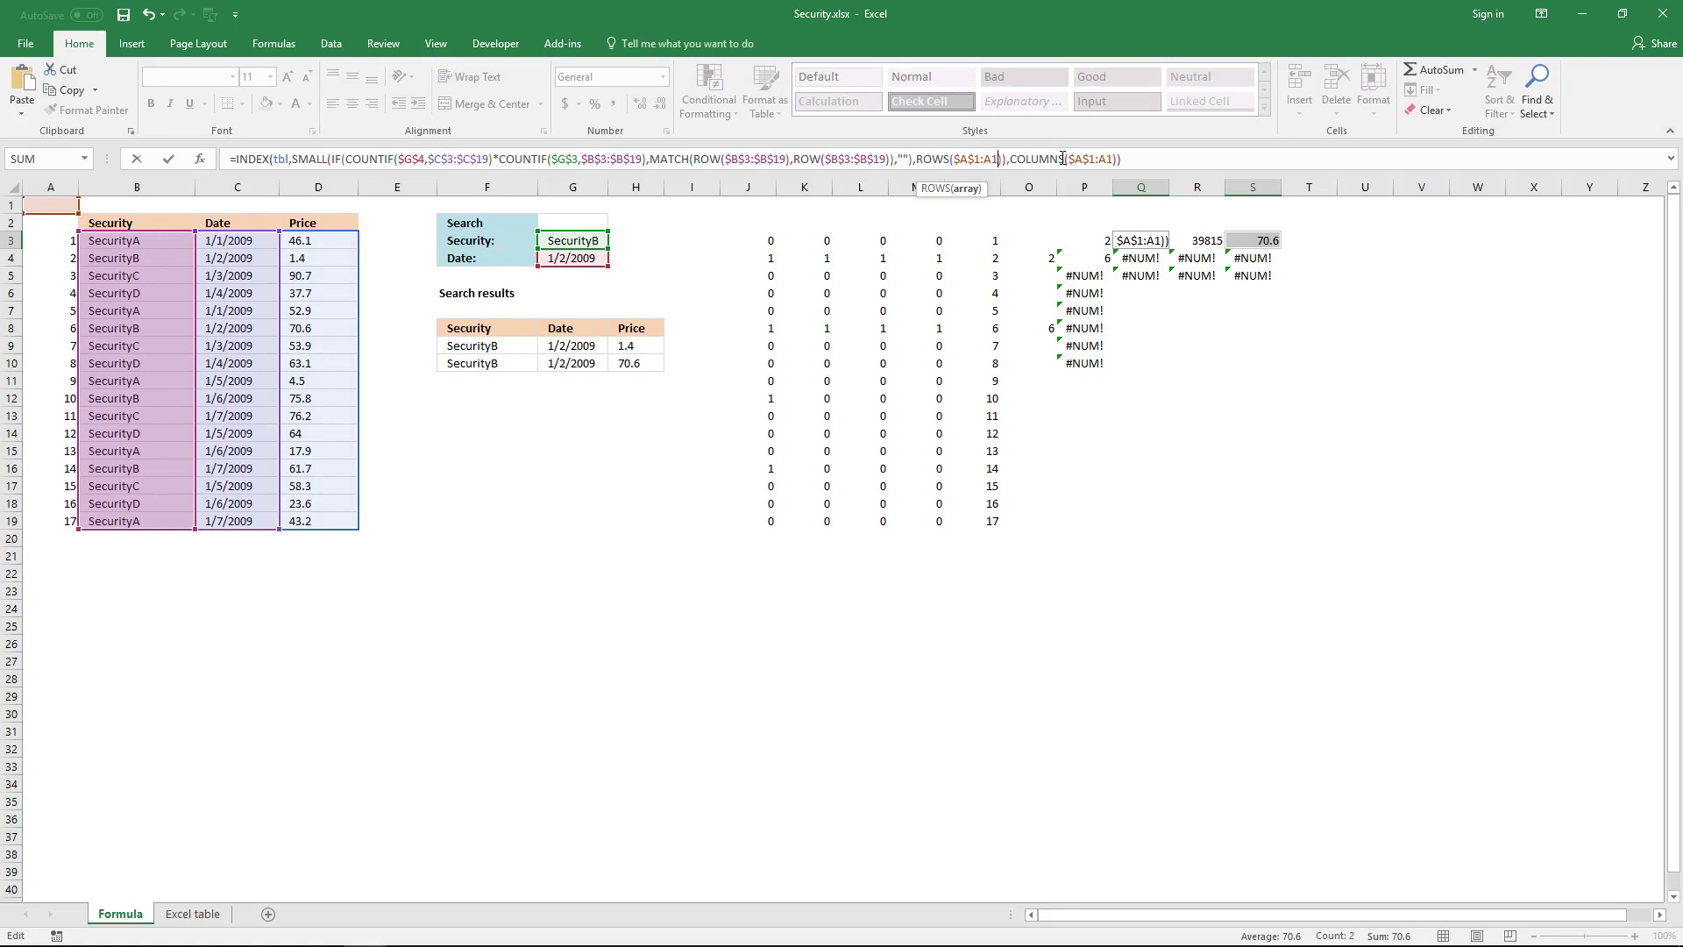
pyautogui.hotkey('ctrl', 'shift', 'Return')
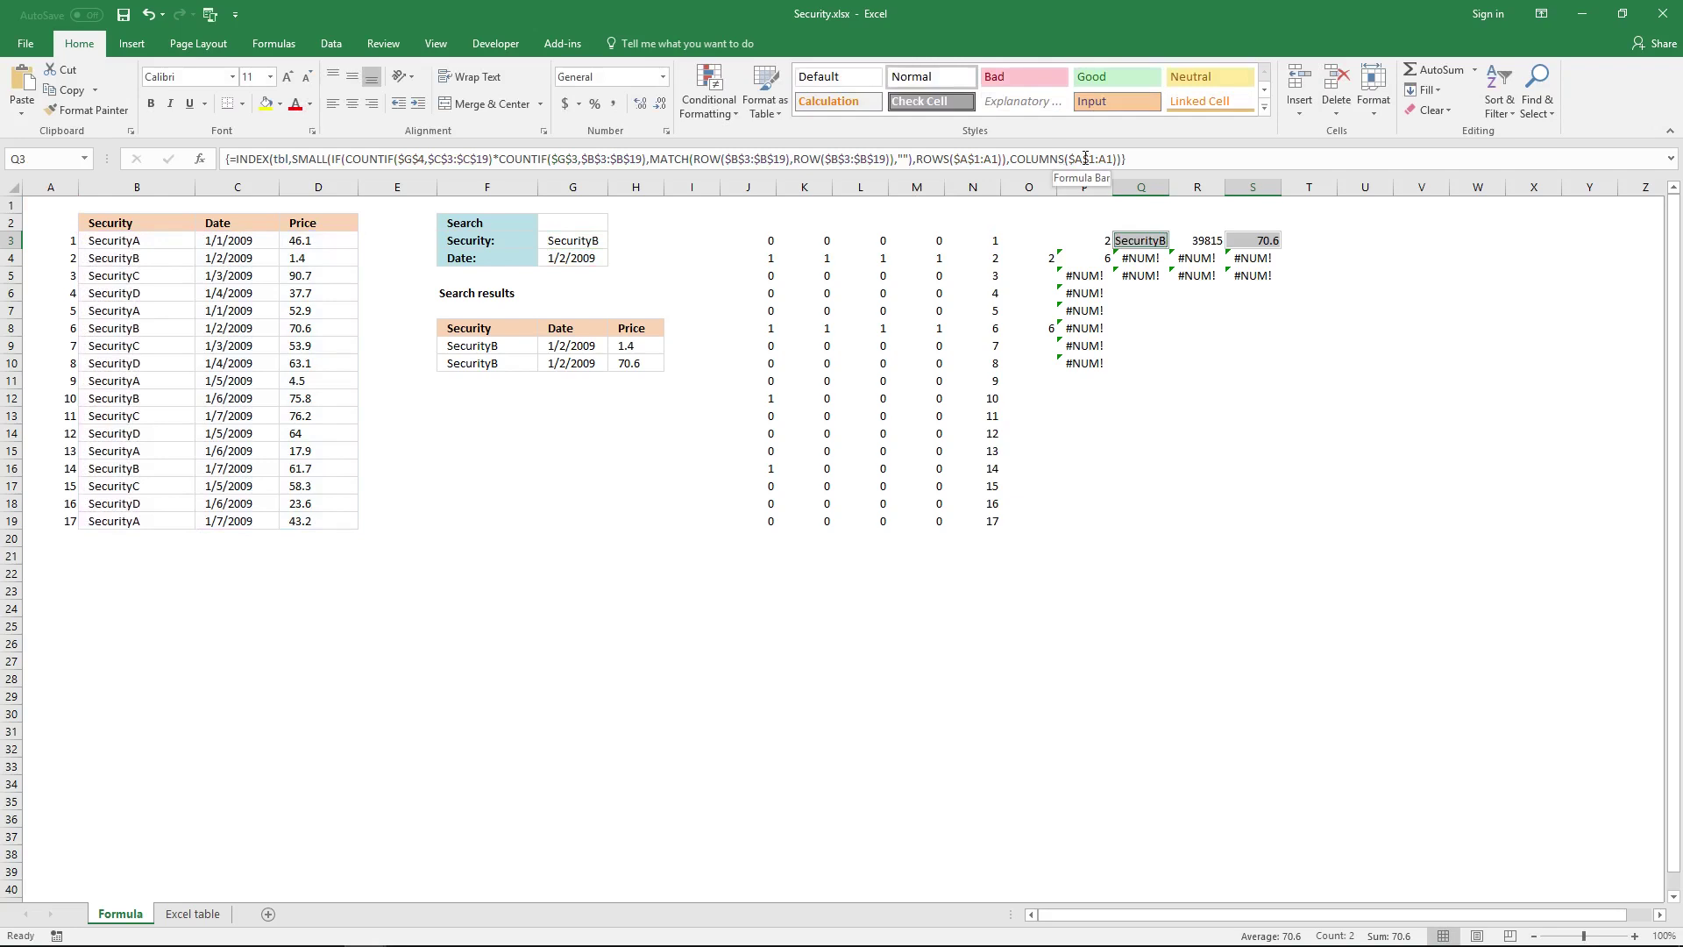
# Refill the array formula from Q3 through S5 and compare Q3:S4 with the search results in F9:H10
pyautogui.click(1159, 240)
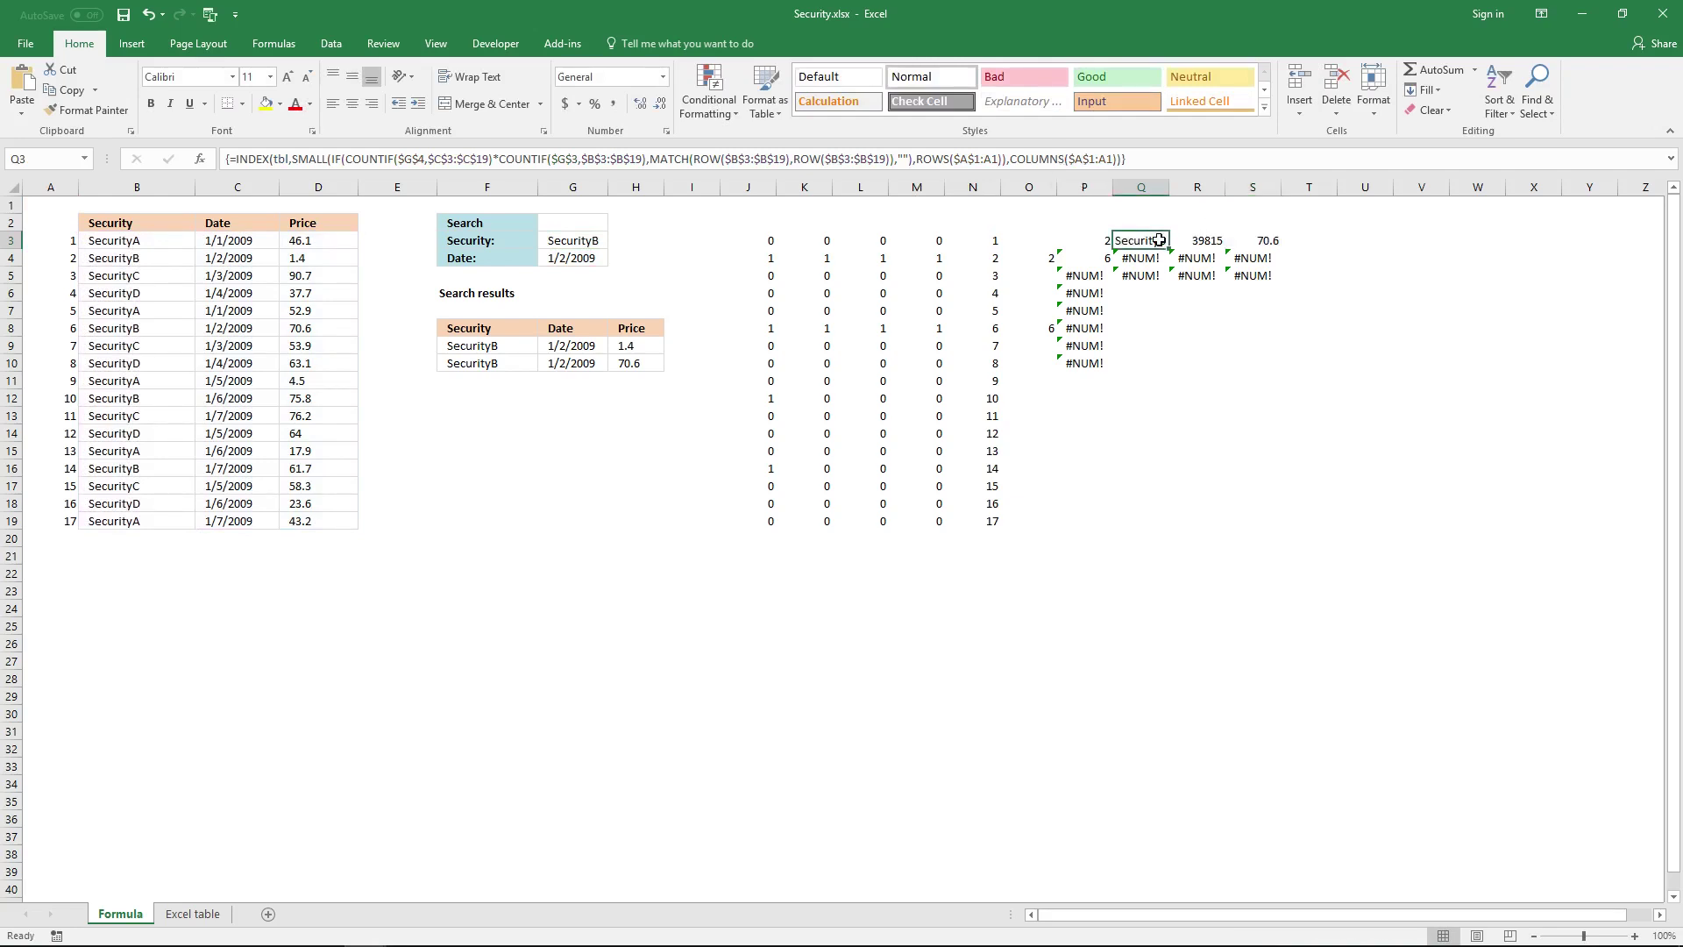
pyautogui.moveTo(1168, 249); pyautogui.dragTo(1284, 282)
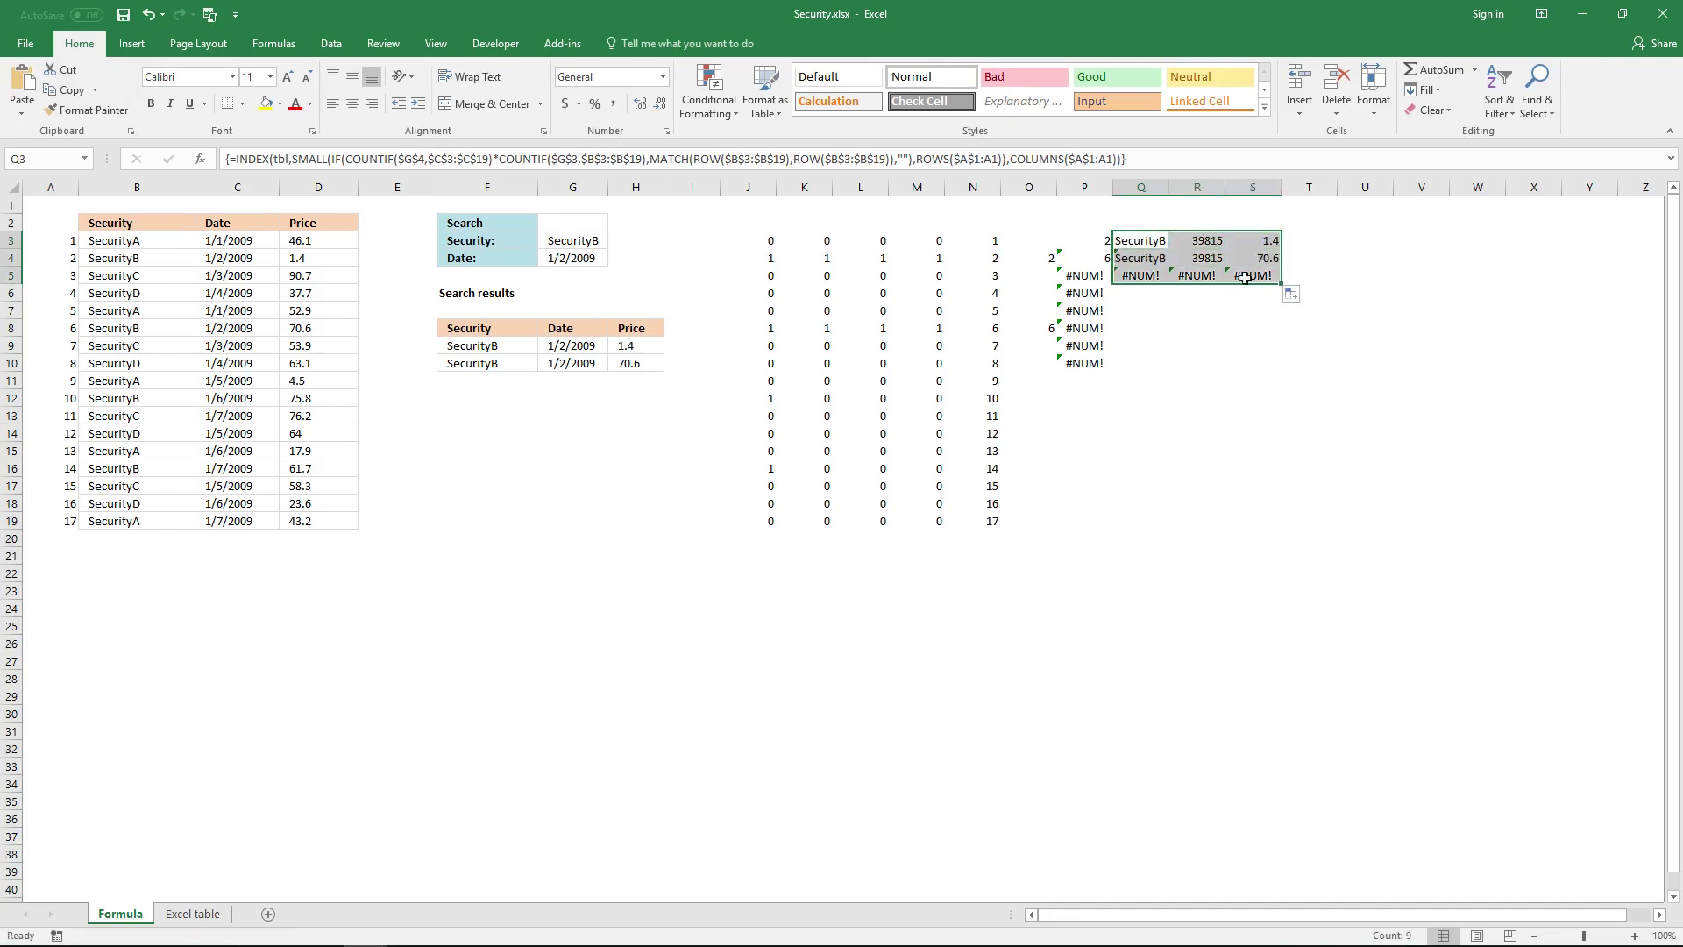
pyautogui.moveTo(1135, 242); pyautogui.dragTo(1257, 254)
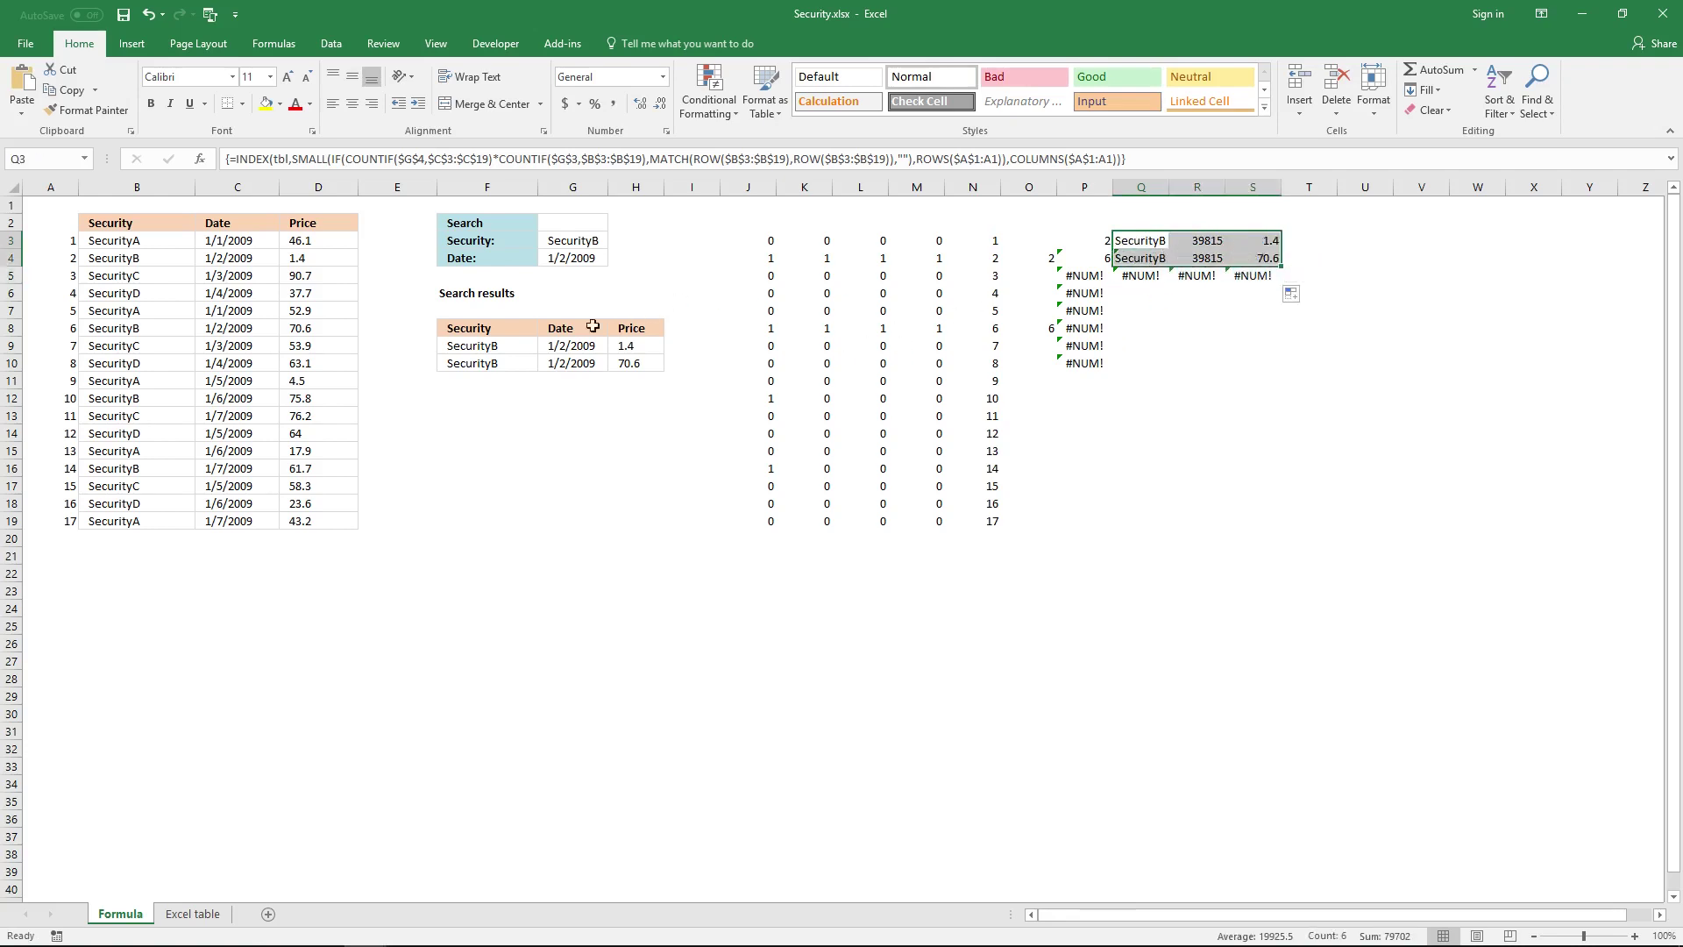
pyautogui.moveTo(495, 345); pyautogui.dragTo(627, 362)
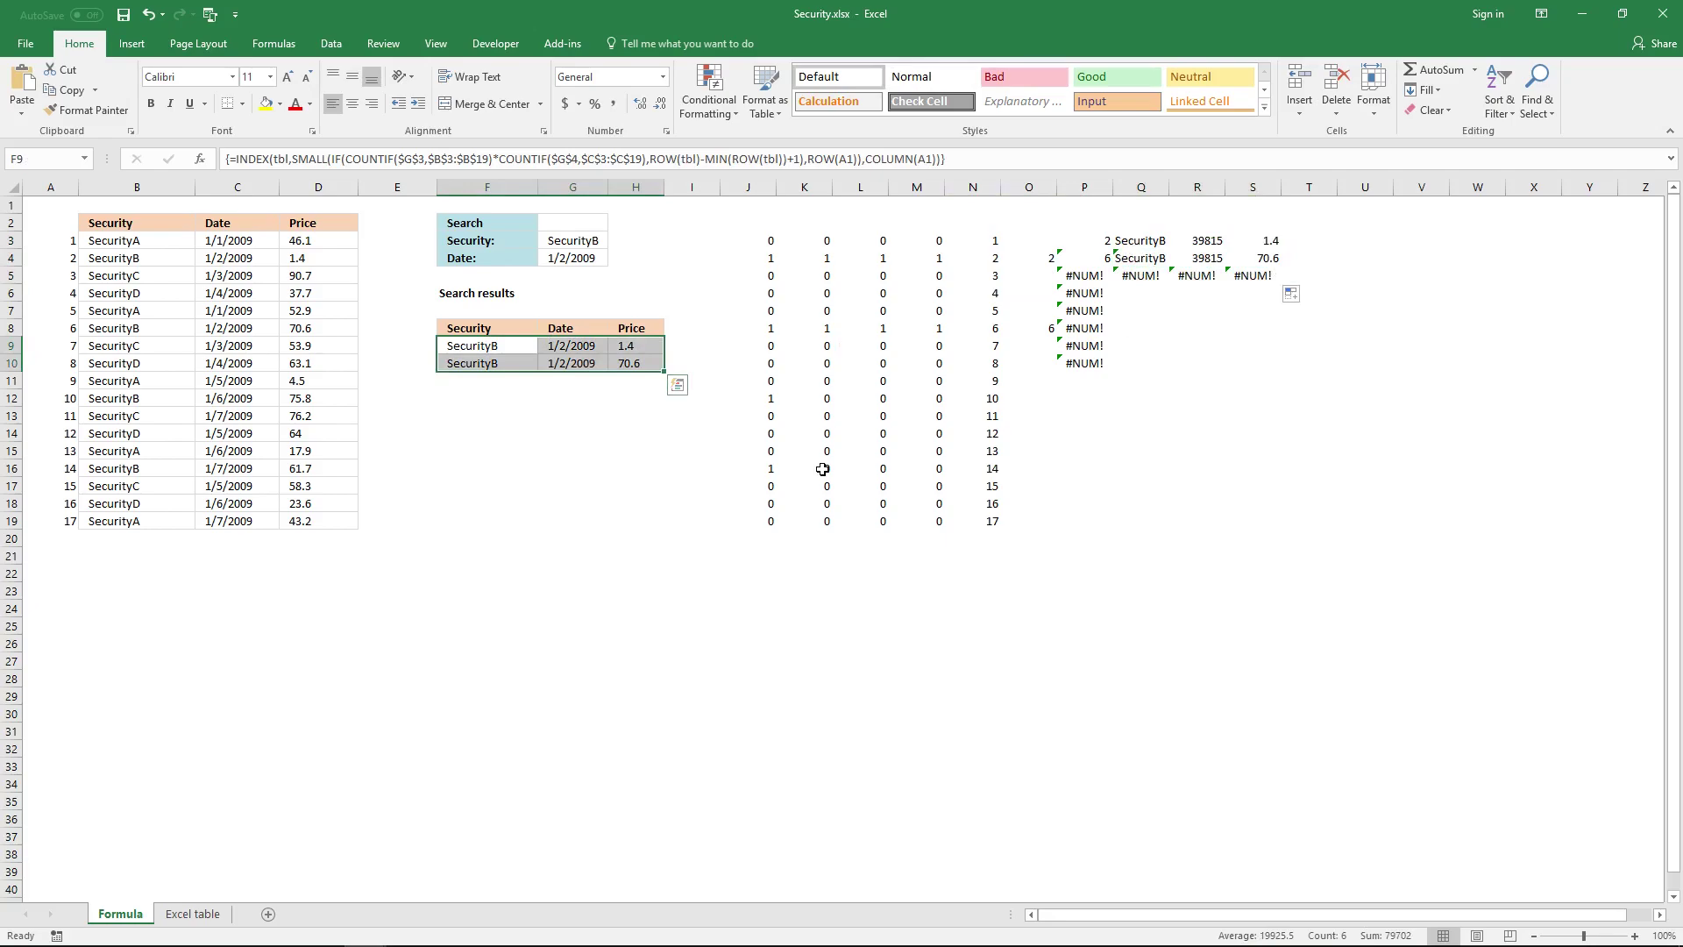